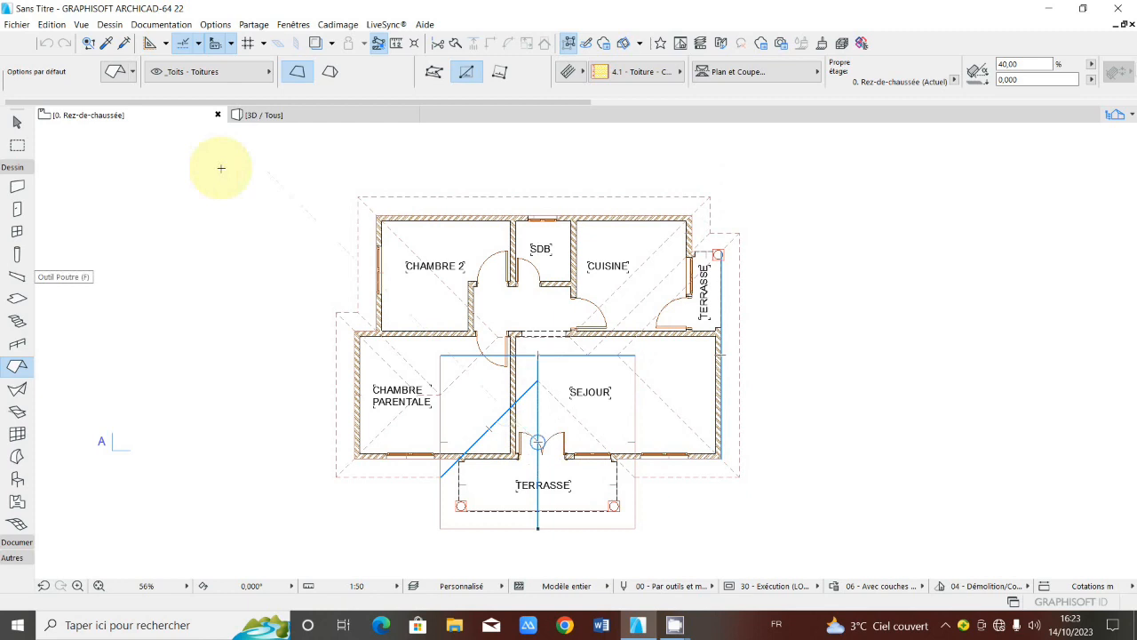
# Step: Examine the house's roof and front terrace in the 3D view and return to the Rez-de-chaussée floor plan
pyautogui.scroll(3, 512, 346)
pyautogui.scroll(-2, 512, 346)
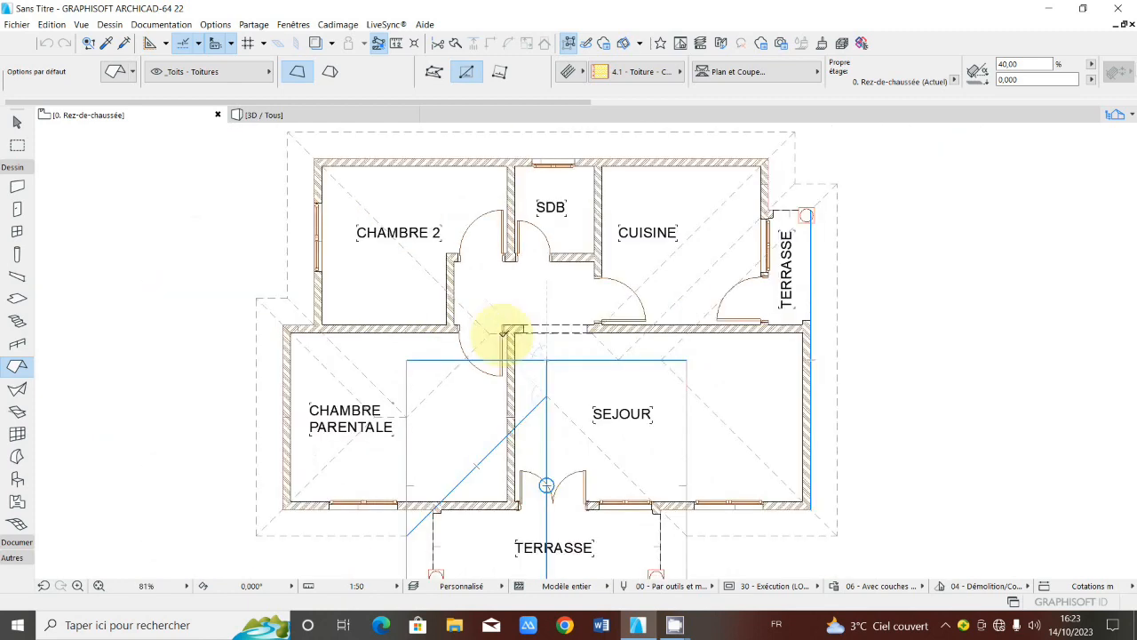
pyautogui.scroll(-1, 504, 333)
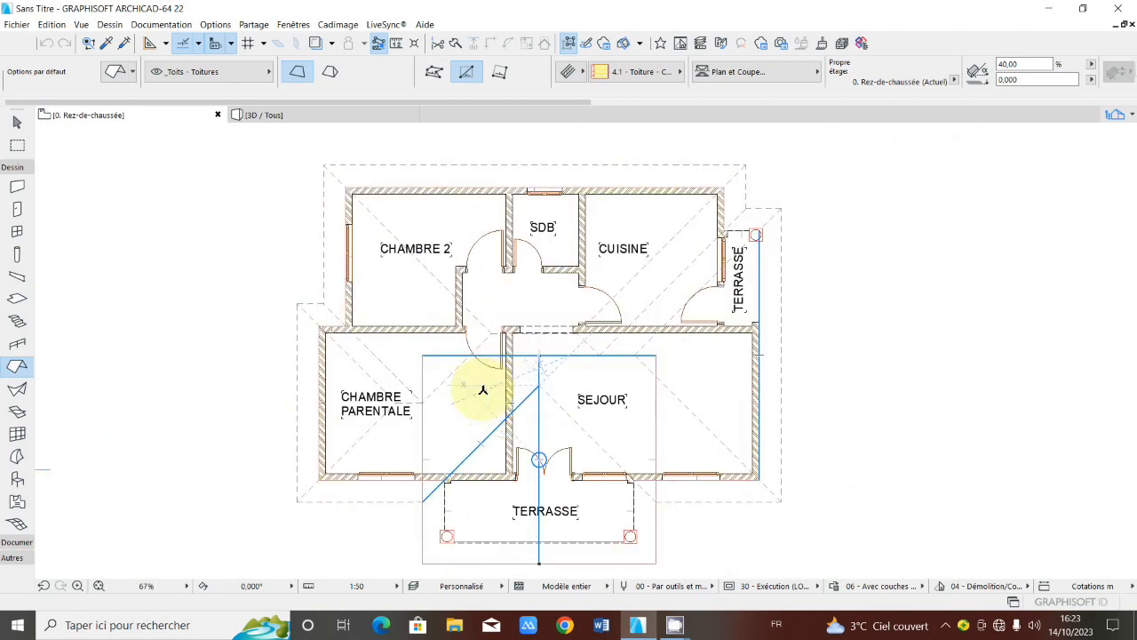
pyautogui.moveTo(484, 390); pyautogui.dragTo(485, 377, button='middle')
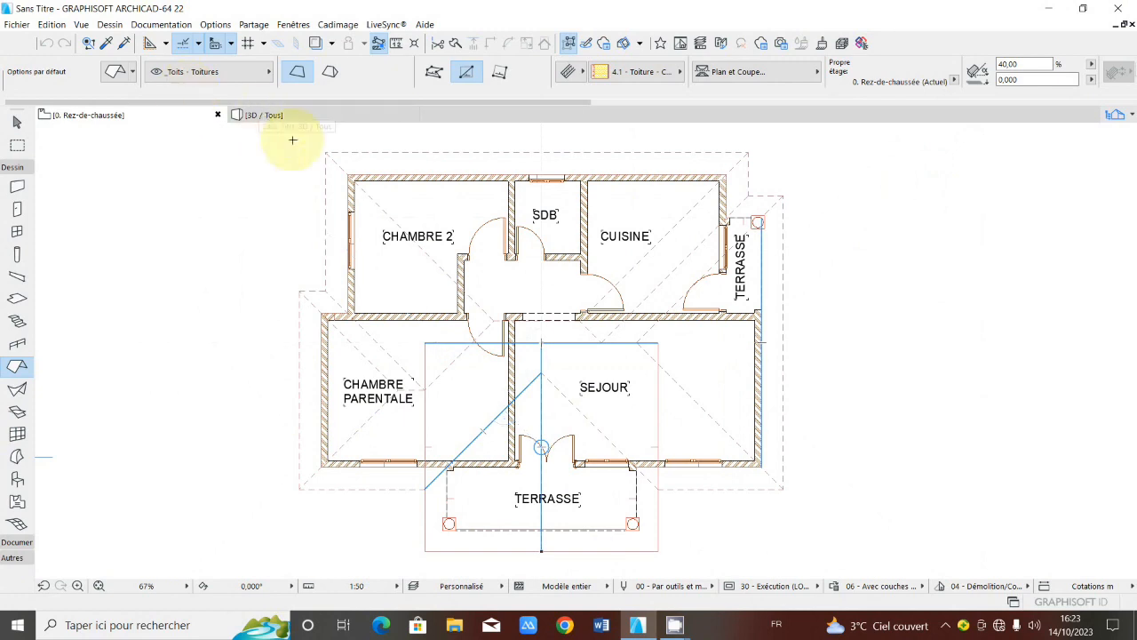
pyautogui.click(268, 120)
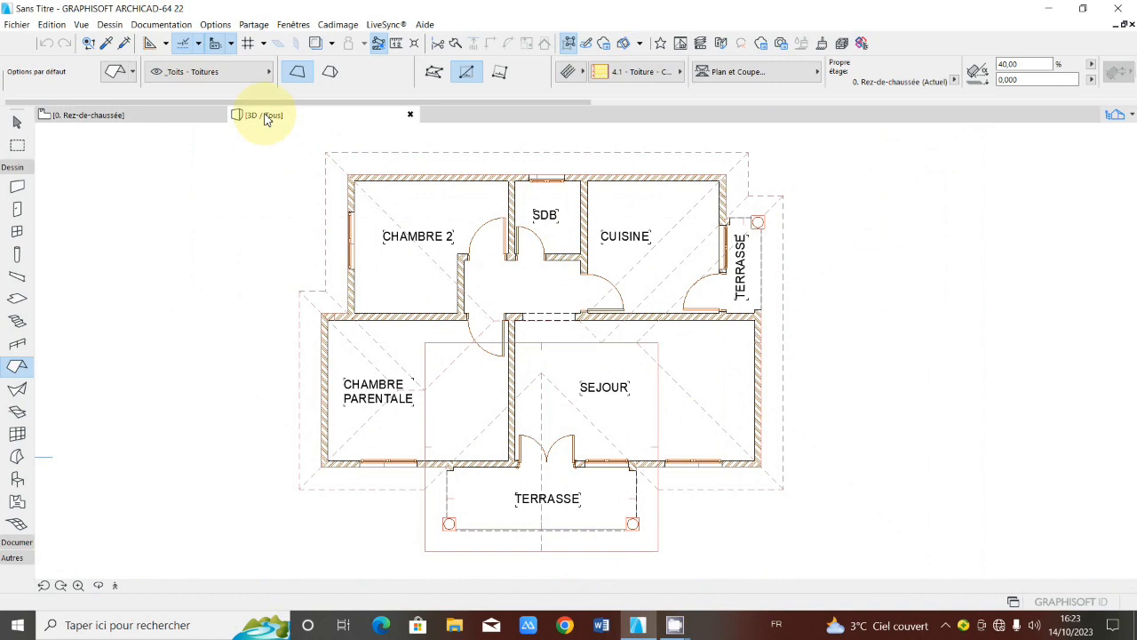
pyautogui.click(99, 587)
pyautogui.moveTo(520, 425); pyautogui.dragTo(318, 356)
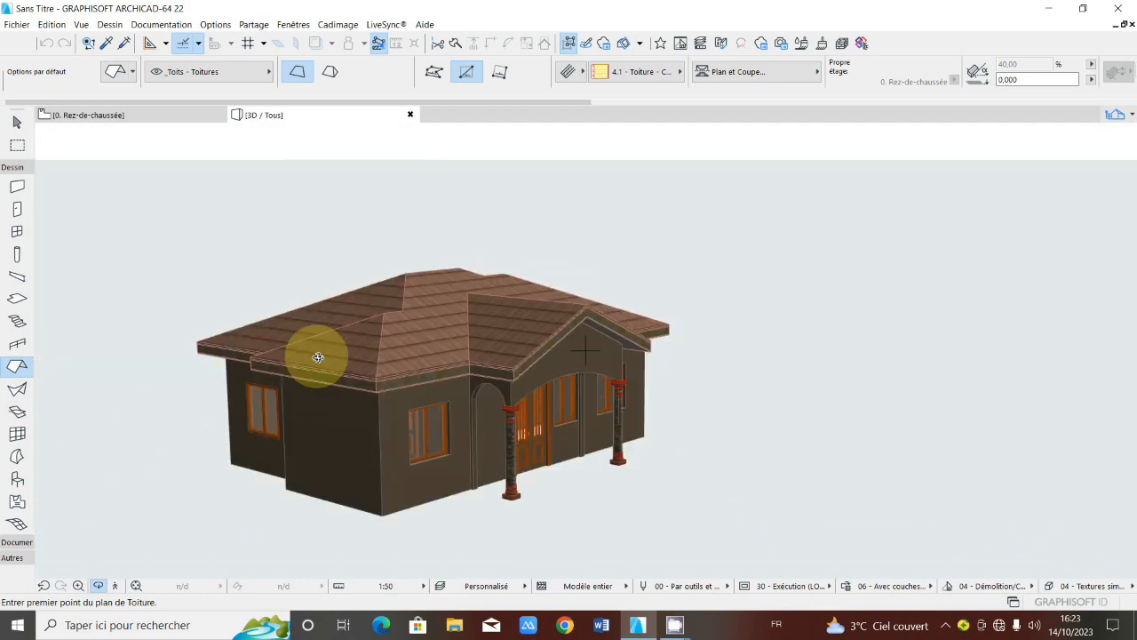
pyautogui.click(111, 120)
pyautogui.scroll(-1, 342, 338)
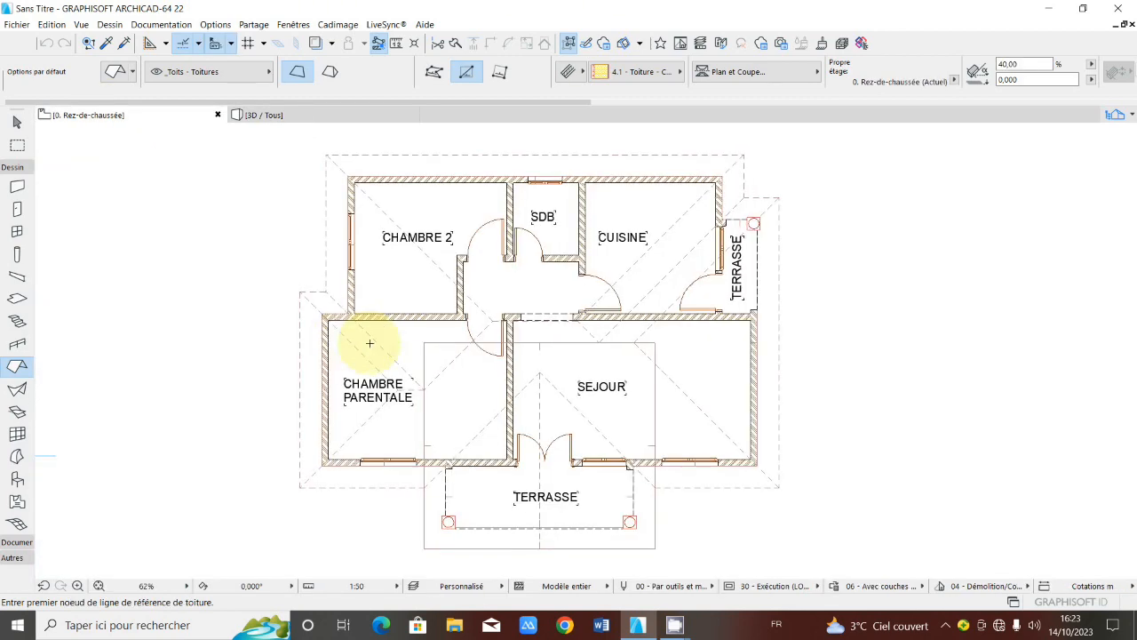
pyautogui.scroll(-3, 369, 343)
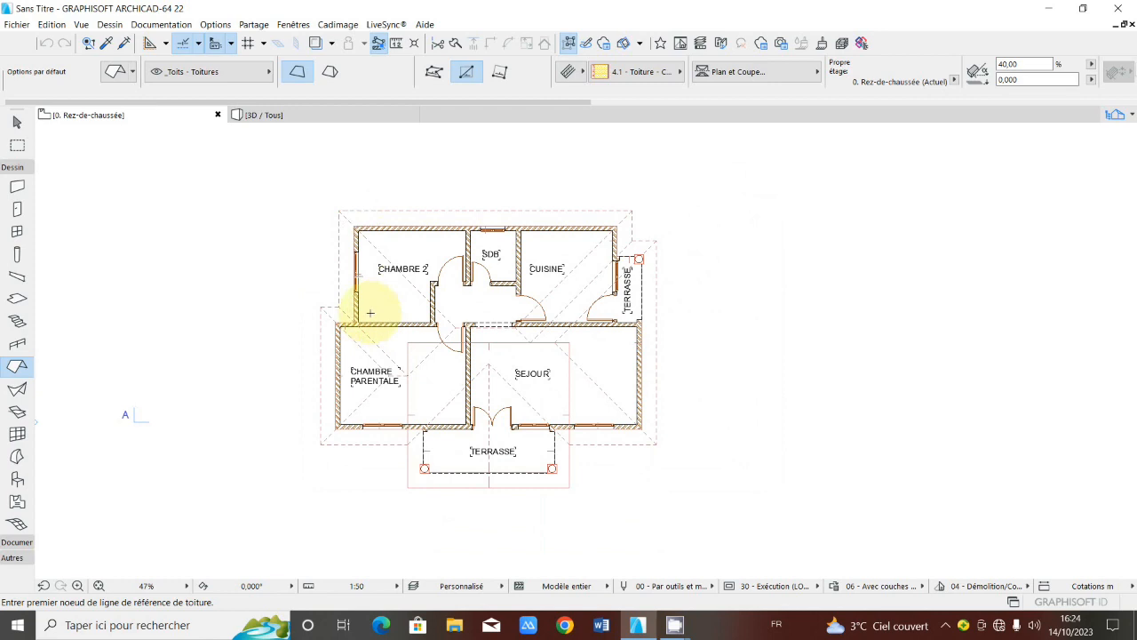
pyautogui.scroll(3, 370, 313)
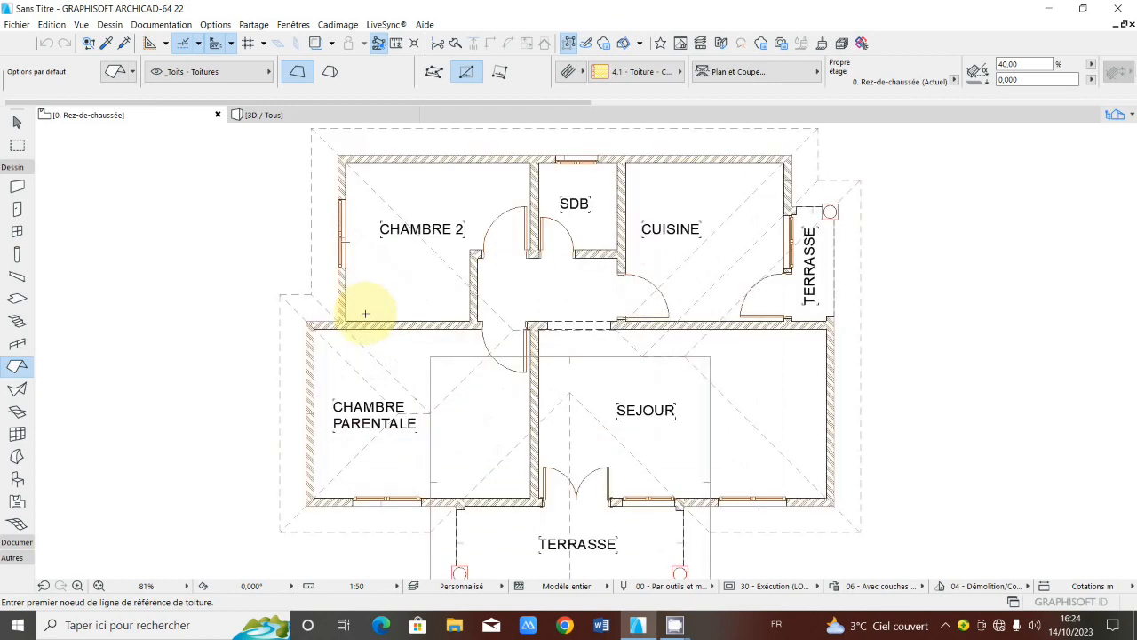
pyautogui.scroll(-3, 365, 312)
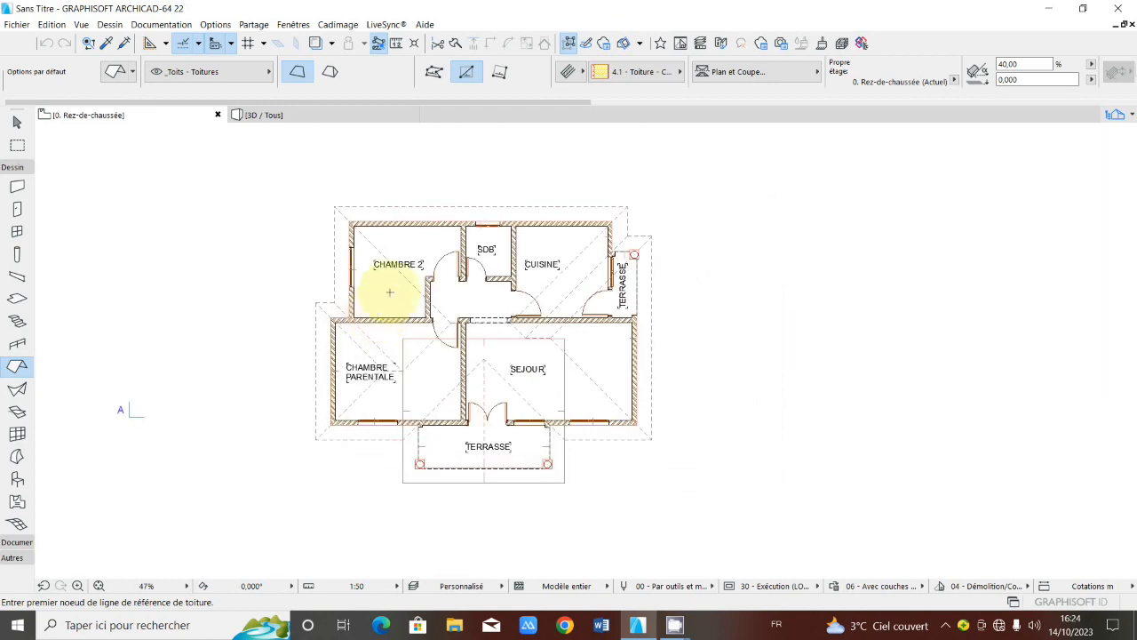
pyautogui.scroll(1, 380, 313)
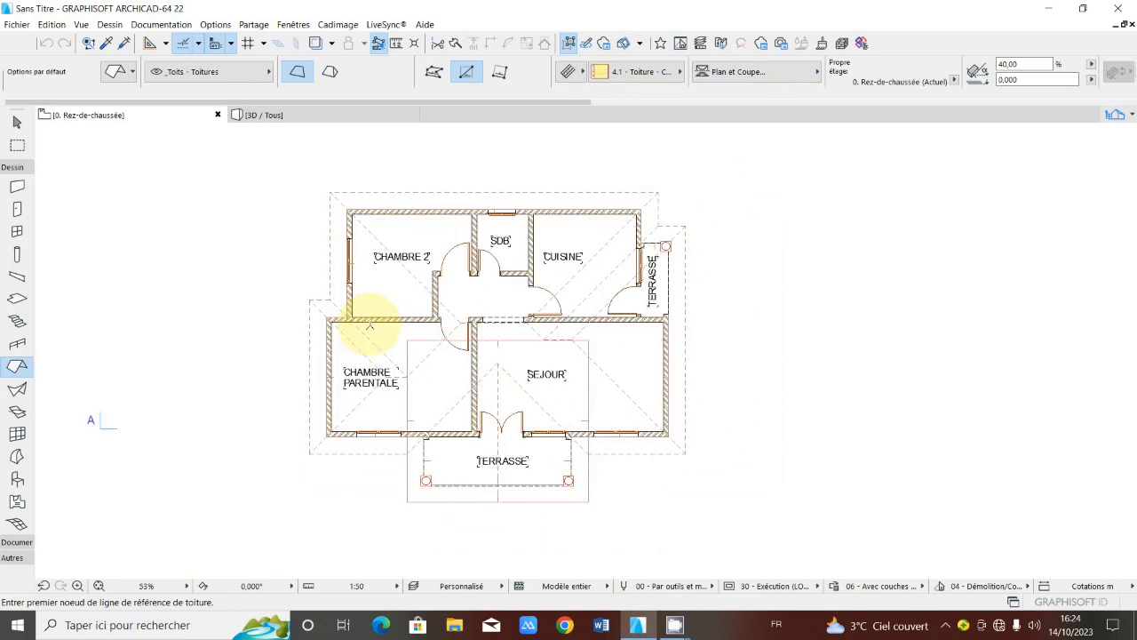
pyautogui.scroll(1, 370, 325)
pyautogui.scroll(-3, 413, 321)
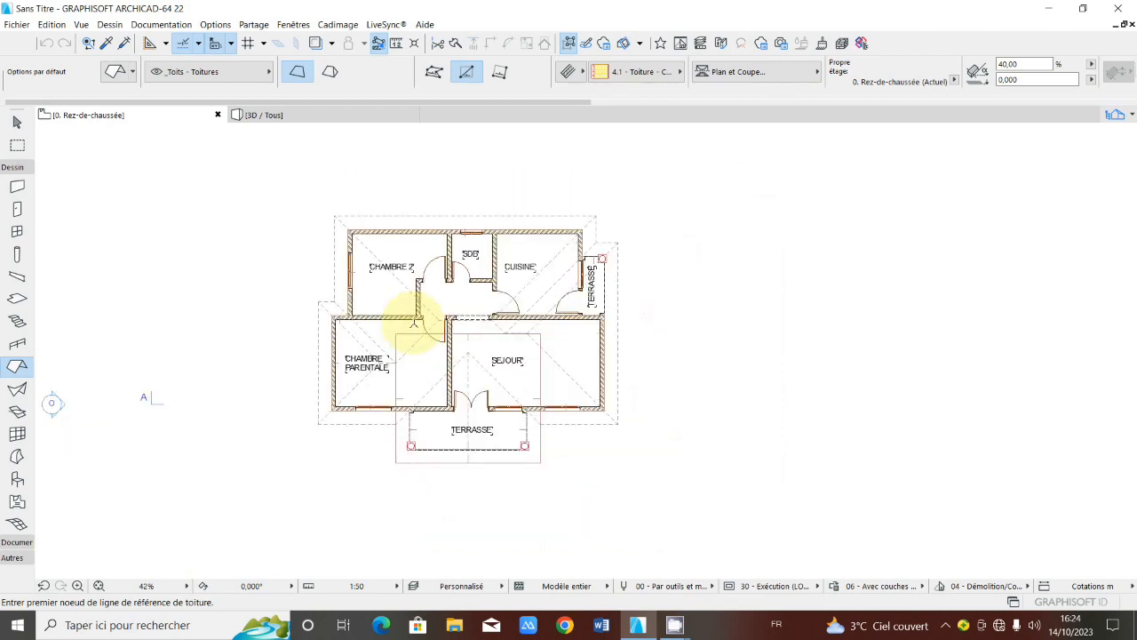
pyautogui.scroll(-1, 413, 321)
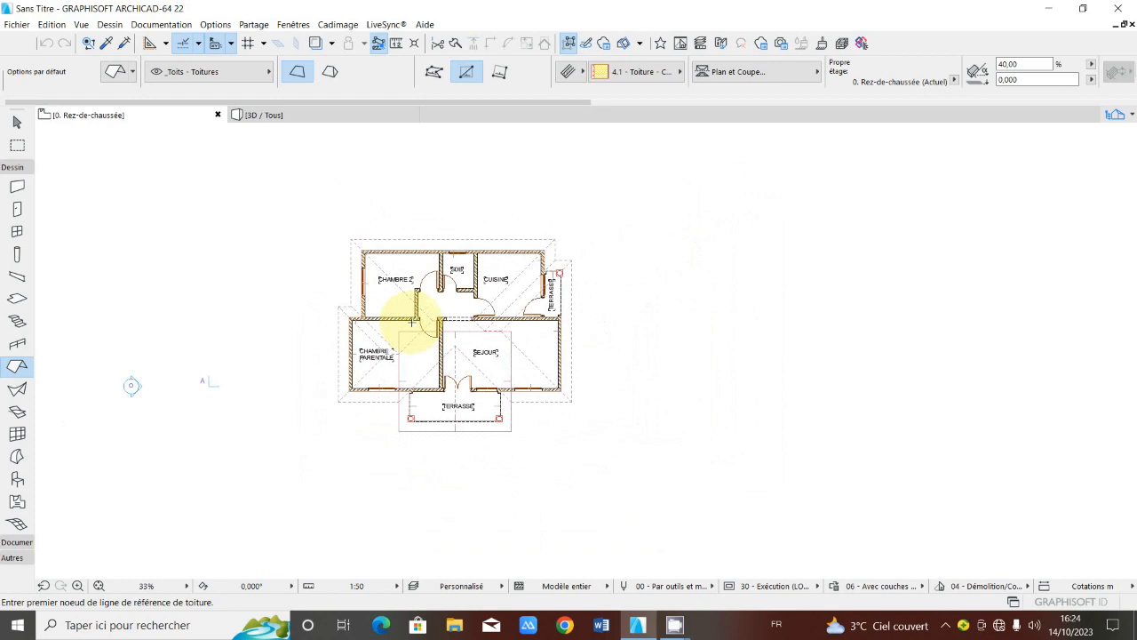
pyautogui.scroll(3, 412, 322)
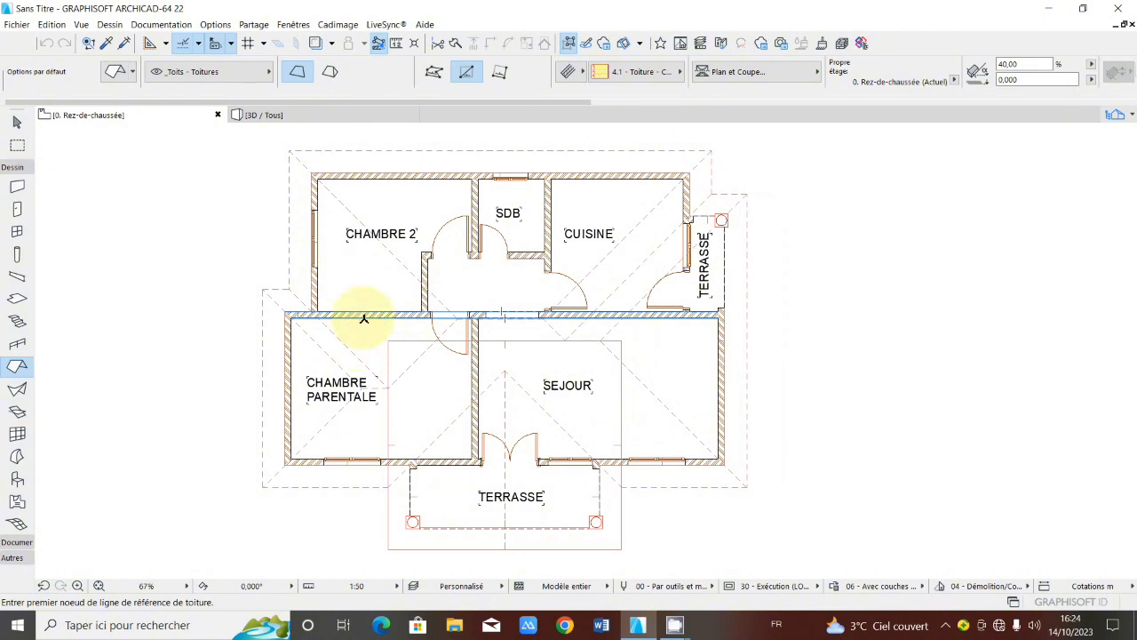
pyautogui.scroll(-2, 363, 318)
pyautogui.scroll(1, 354, 310)
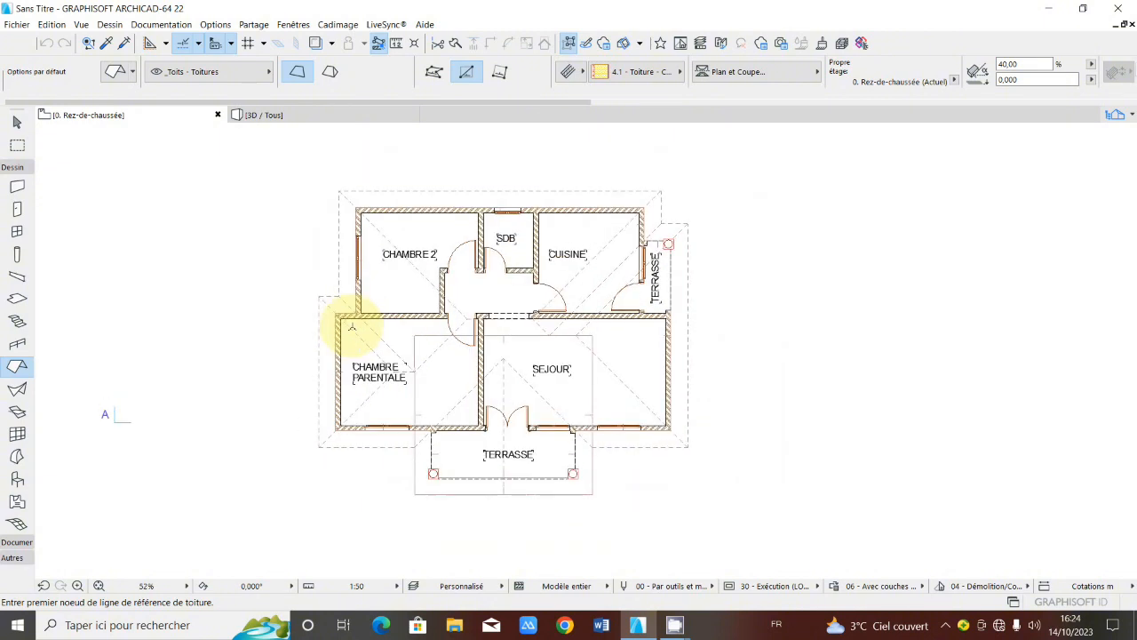
pyautogui.scroll(1, 352, 327)
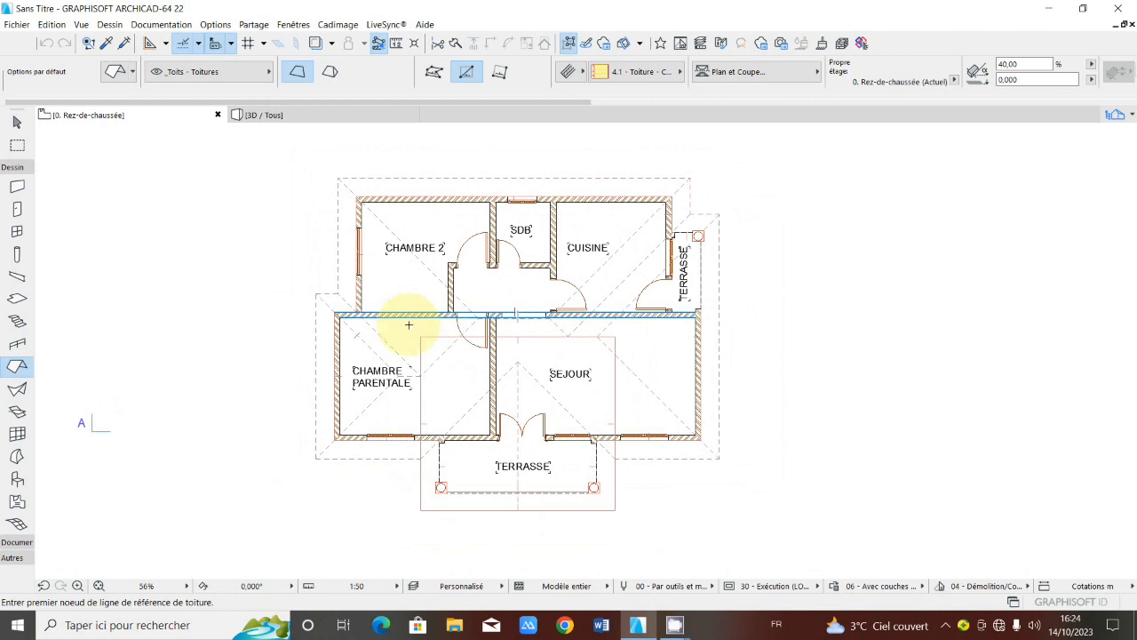
pyautogui.moveTo(409, 325); pyautogui.dragTo(406, 325, button='middle')
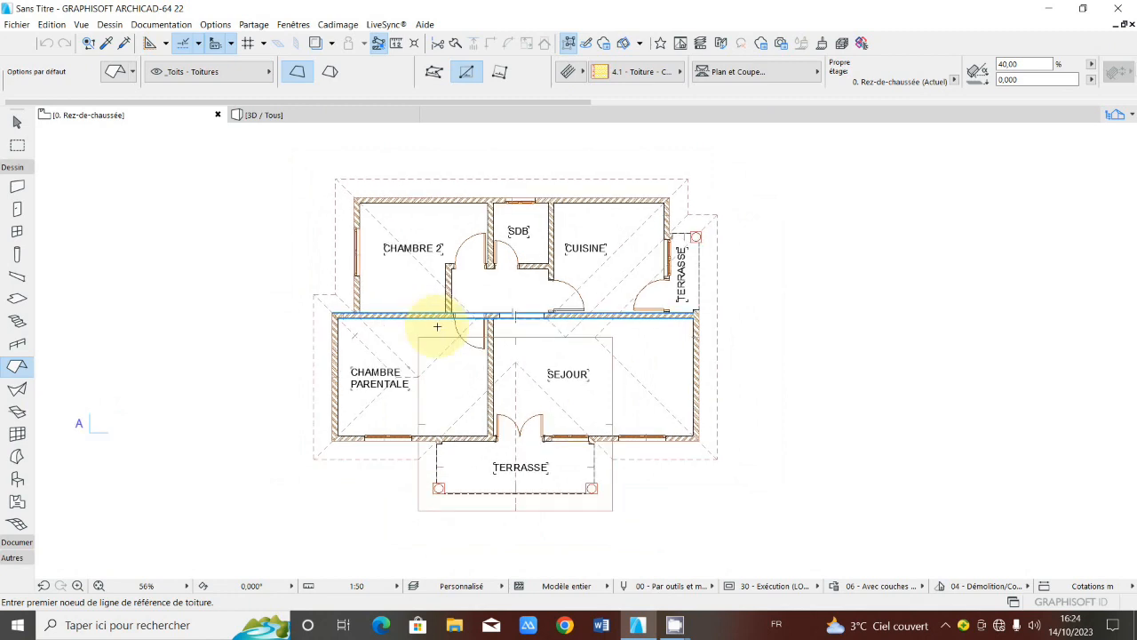
pyautogui.scroll(-2, 511, 301)
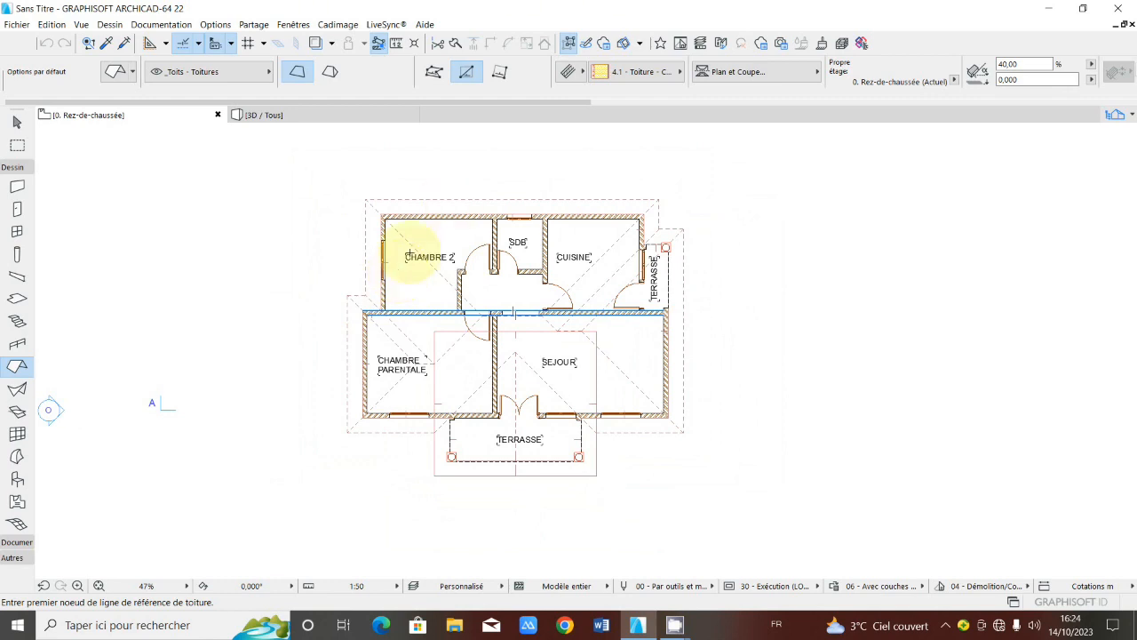
pyautogui.scroll(1, 417, 206)
pyautogui.scroll(1, 417, 206)
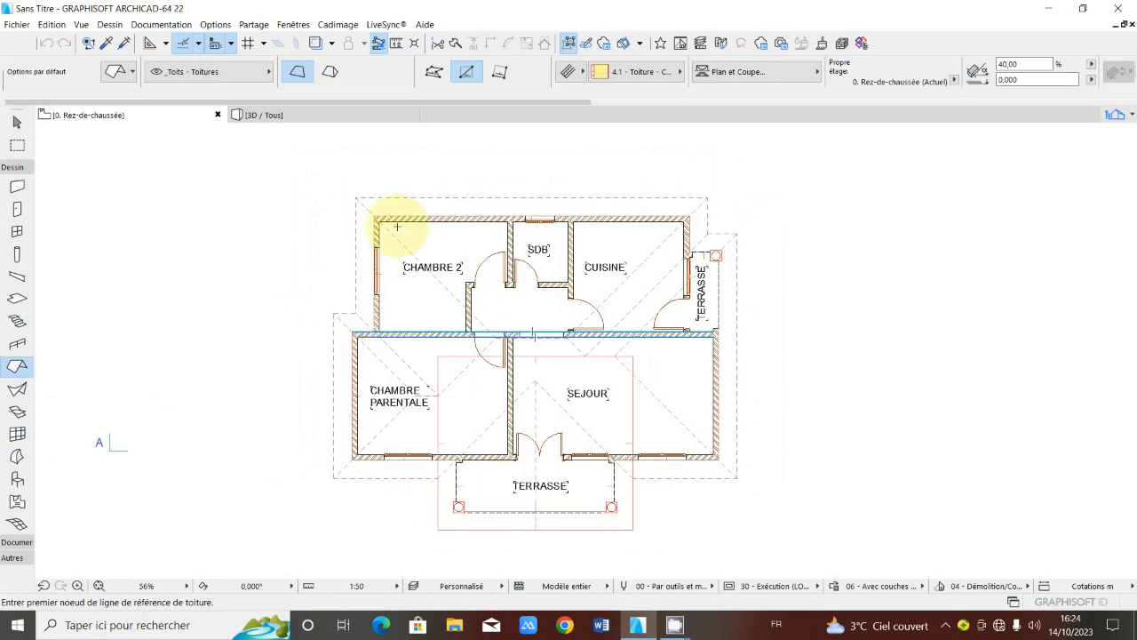
pyautogui.scroll(-2, 398, 227)
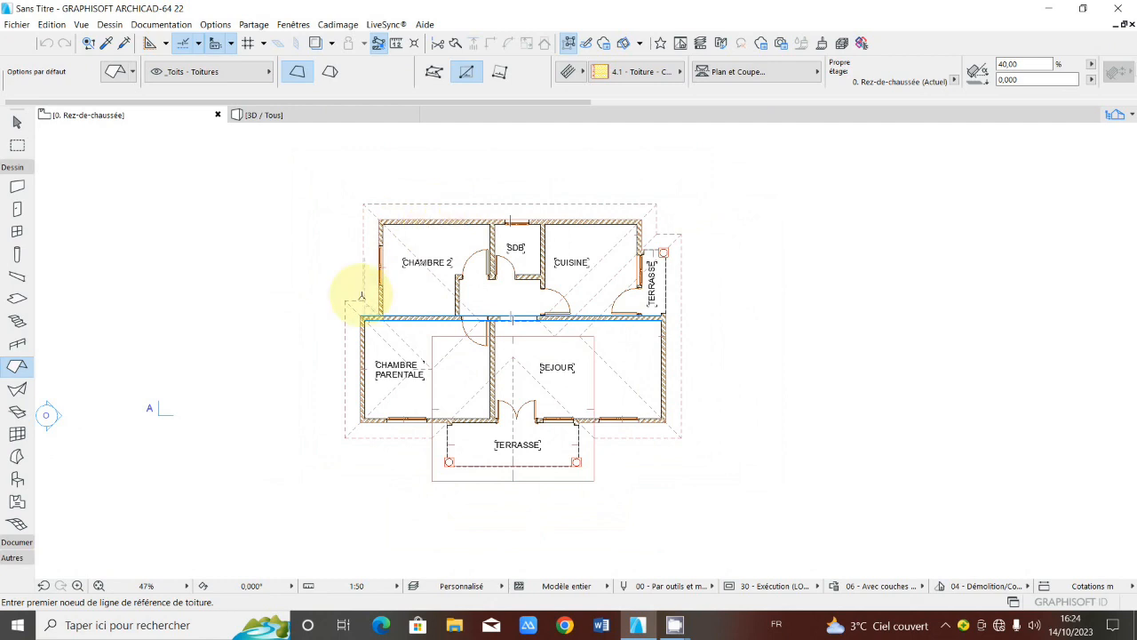
pyautogui.scroll(1, 361, 296)
pyautogui.scroll(1, 372, 291)
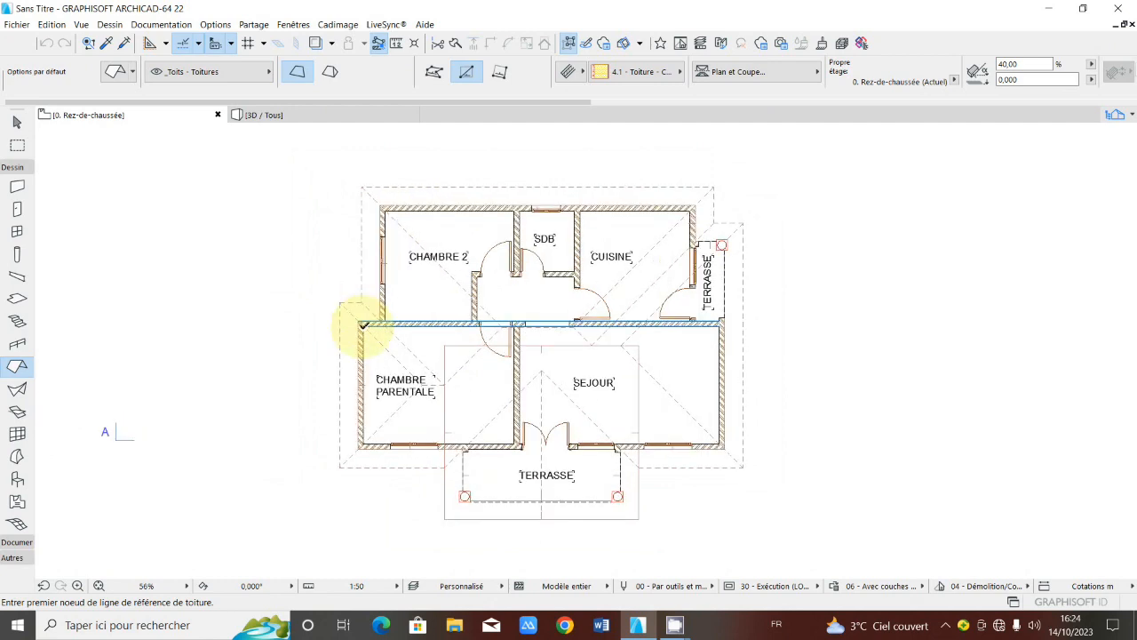
pyautogui.scroll(-2, 363, 325)
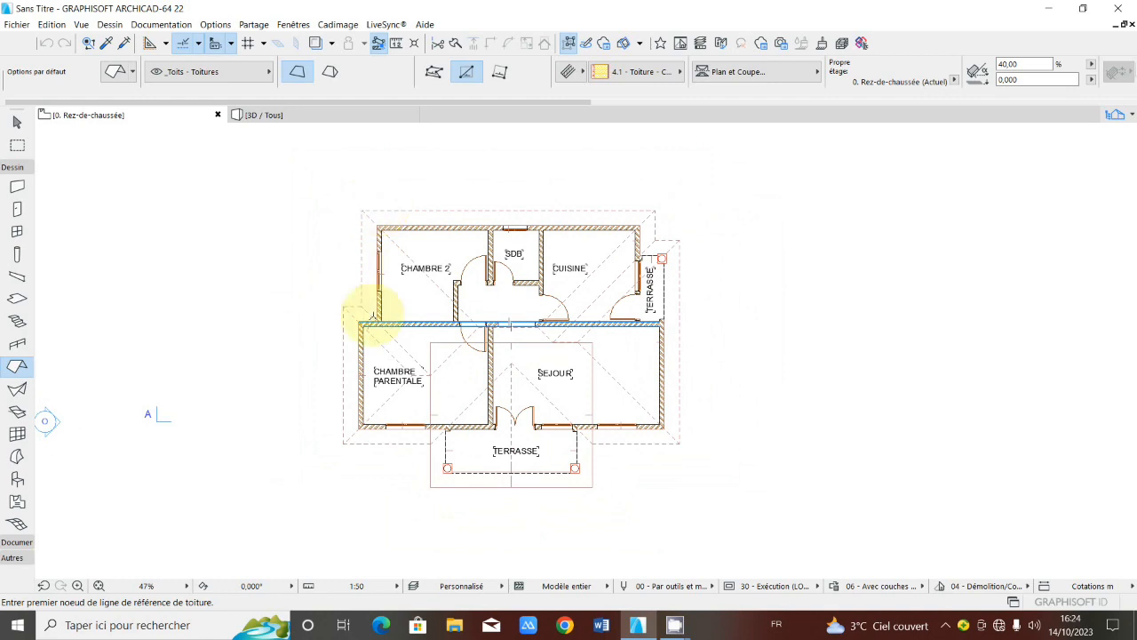
pyautogui.scroll(2, 367, 319)
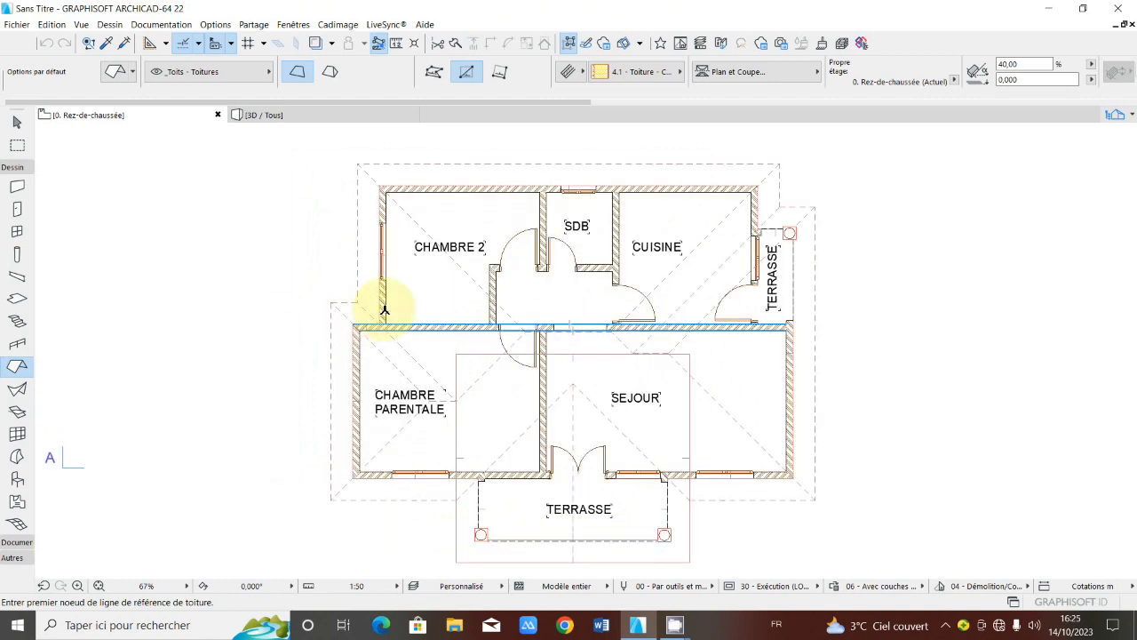
pyautogui.scroll(-1, 373, 308)
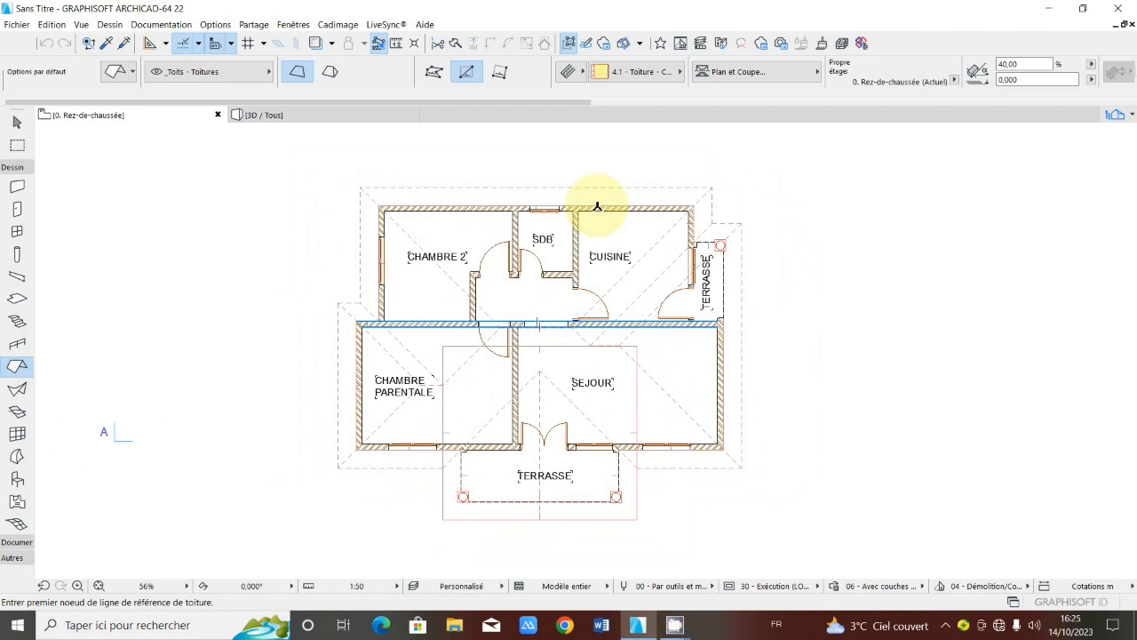
pyautogui.scroll(2, 559, 223)
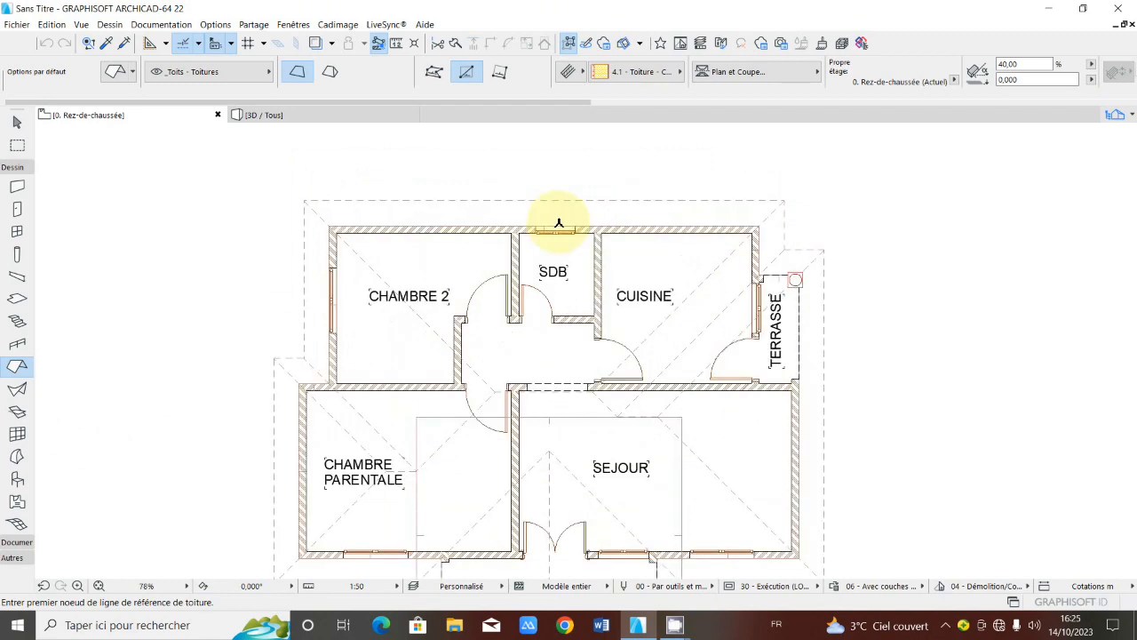
pyautogui.scroll(-3, 559, 223)
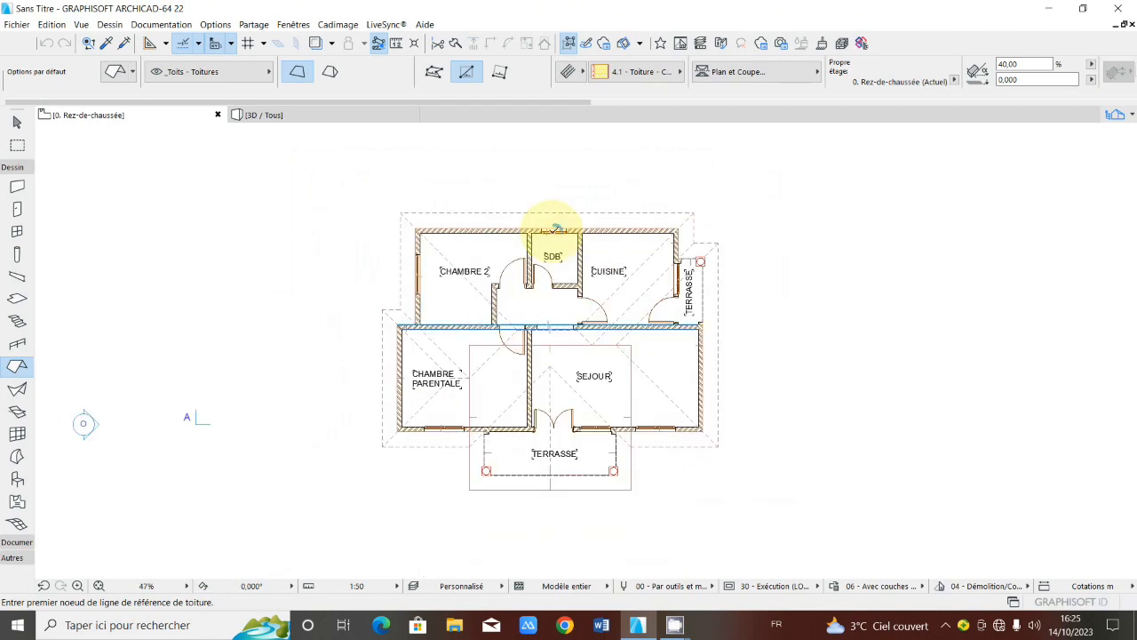
pyautogui.scroll(-1, 556, 230)
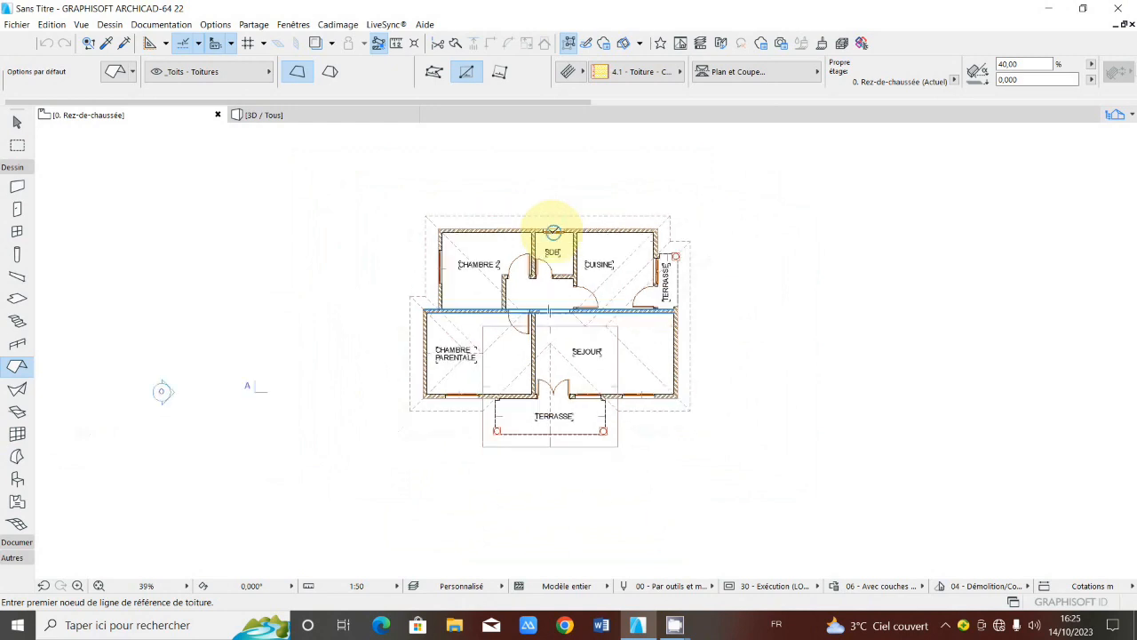
pyautogui.scroll(1, 554, 231)
pyautogui.scroll(1, 513, 240)
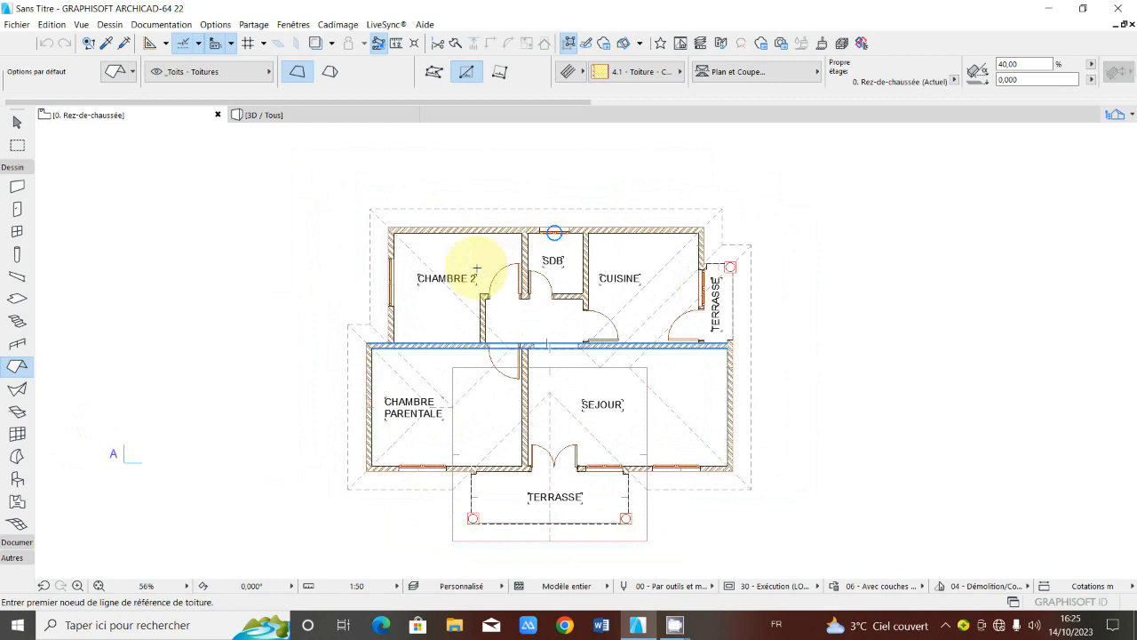
pyautogui.scroll(-1, 517, 239)
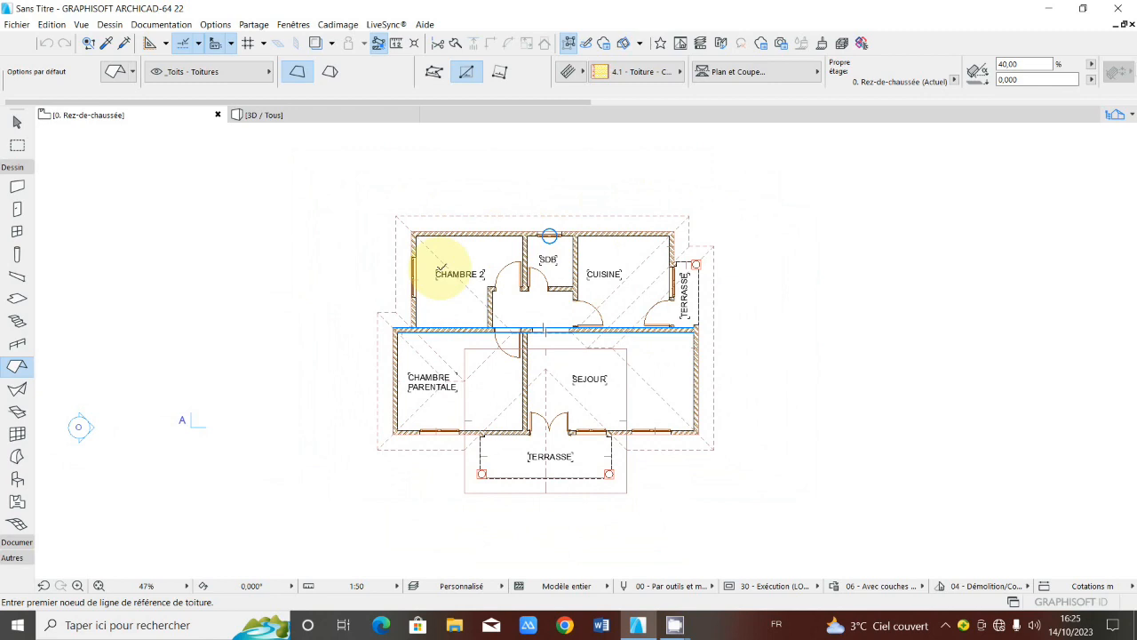
pyautogui.scroll(-2, 474, 243)
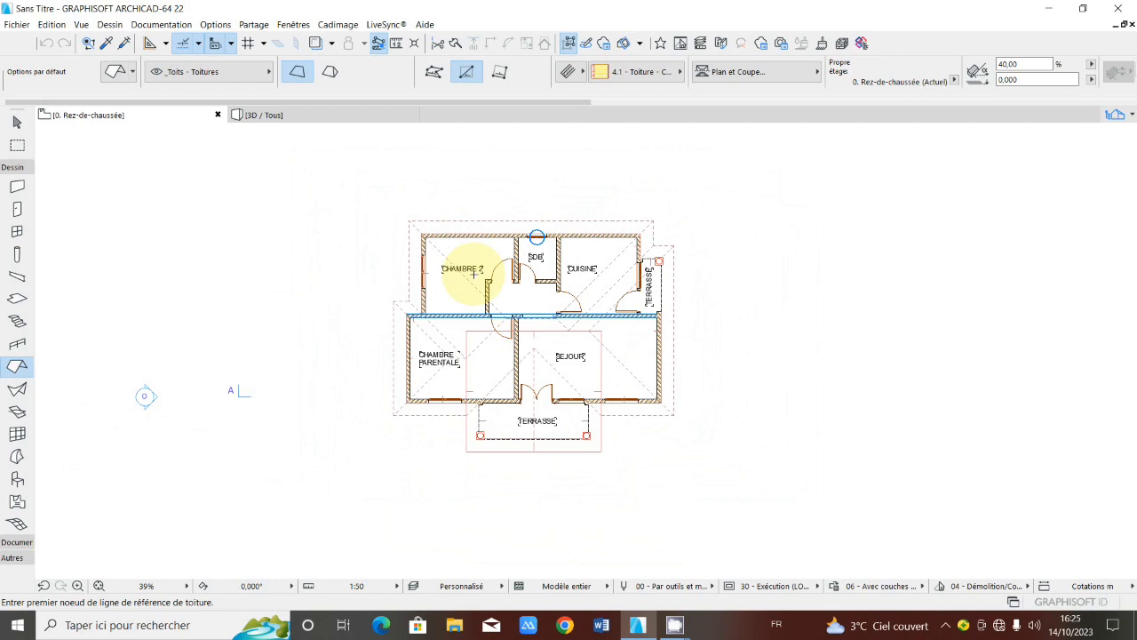
pyautogui.scroll(4, 473, 274)
pyautogui.scroll(4, 469, 279)
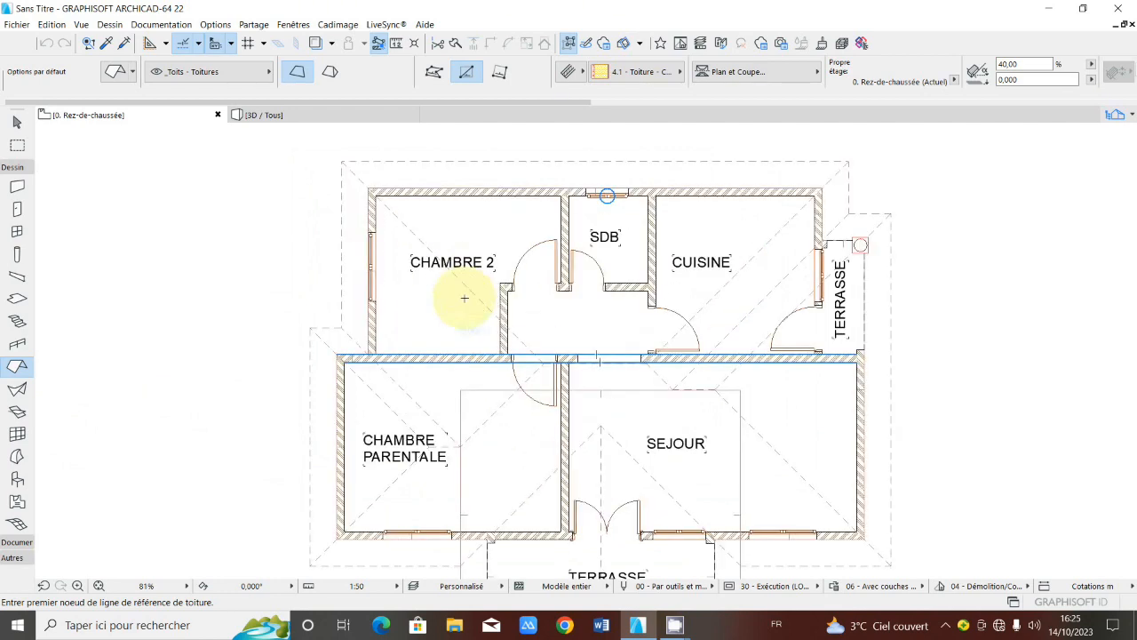
pyautogui.moveTo(456, 261); pyautogui.dragTo(448, 236, button='middle')
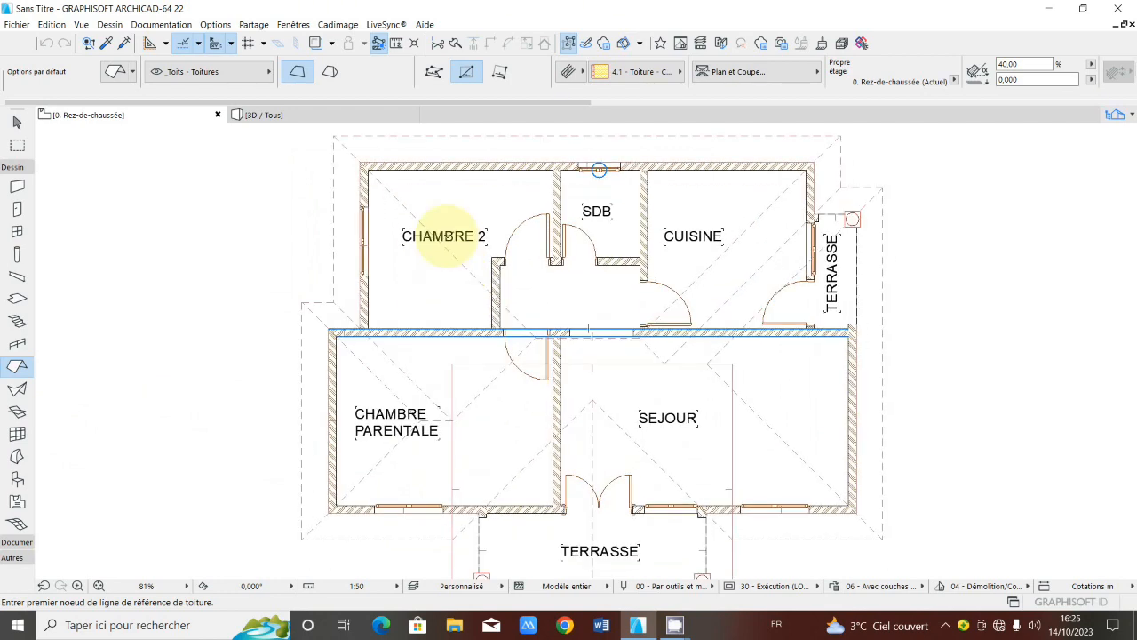
pyautogui.scroll(-2, 444, 235)
pyautogui.scroll(-2, 527, 291)
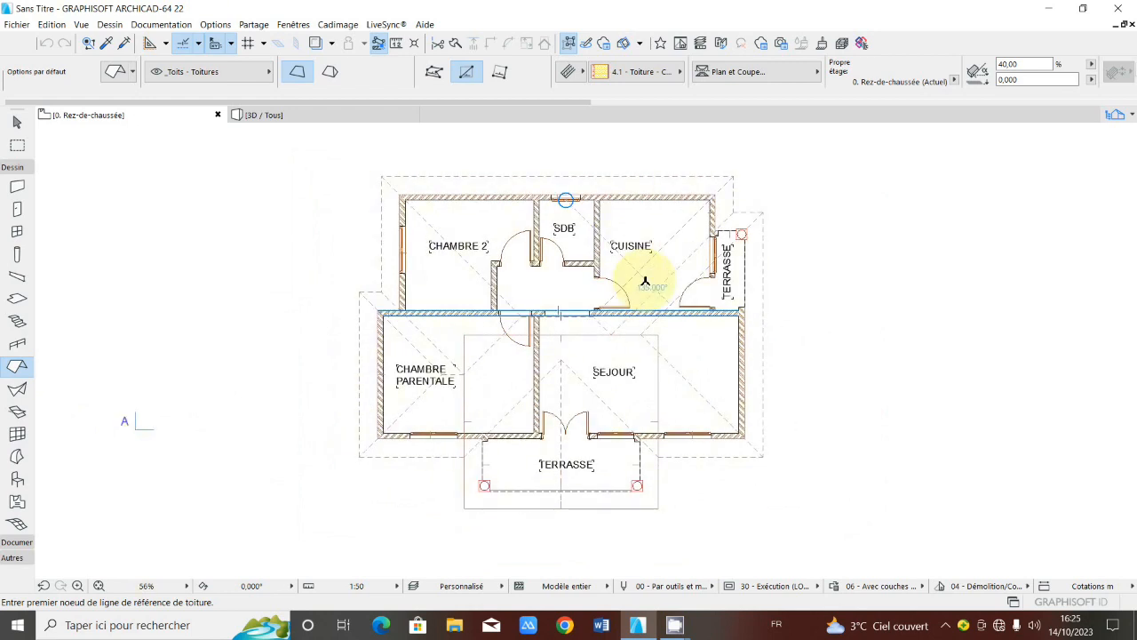
pyautogui.moveTo(645, 281); pyautogui.dragTo(574, 317, button='middle')
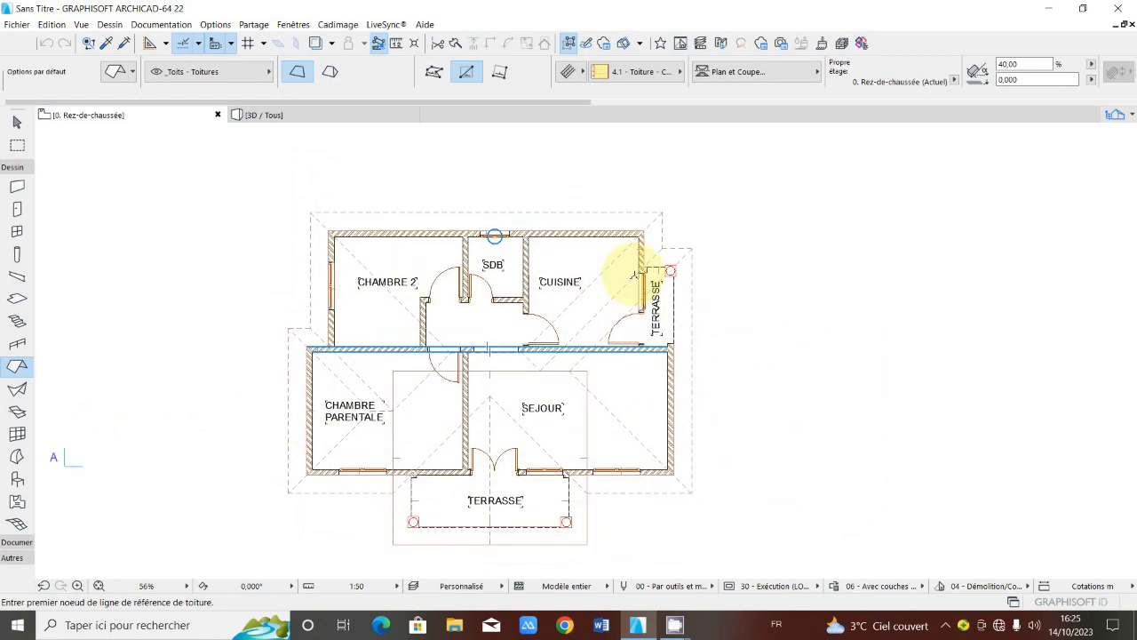
pyautogui.scroll(-2, 634, 275)
pyautogui.scroll(-2, 593, 269)
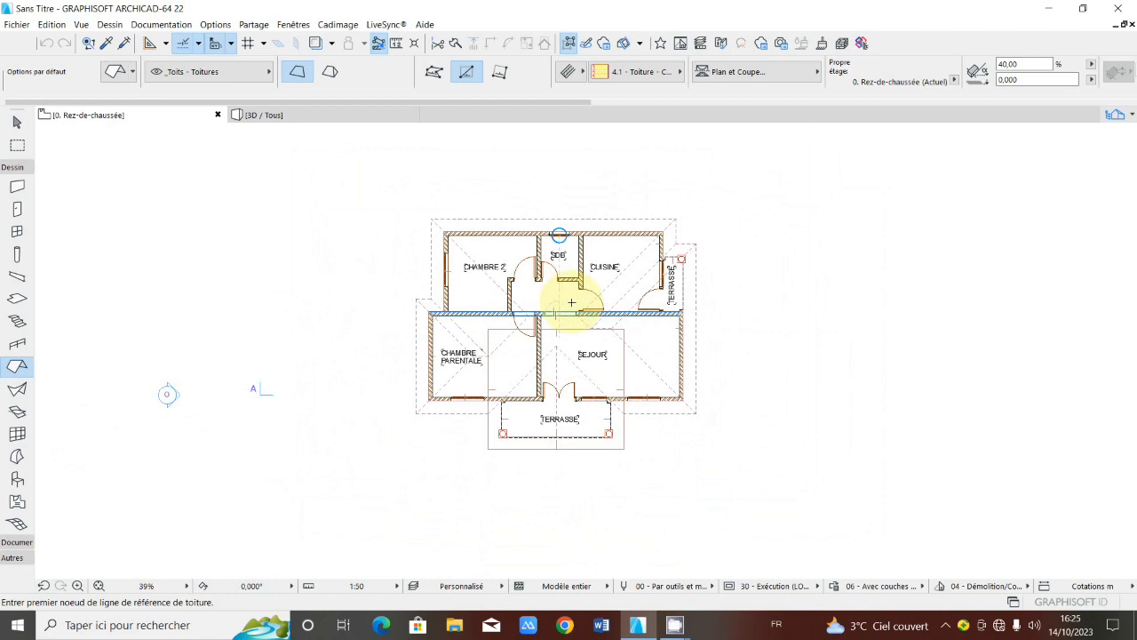
pyautogui.scroll(1, 562, 293)
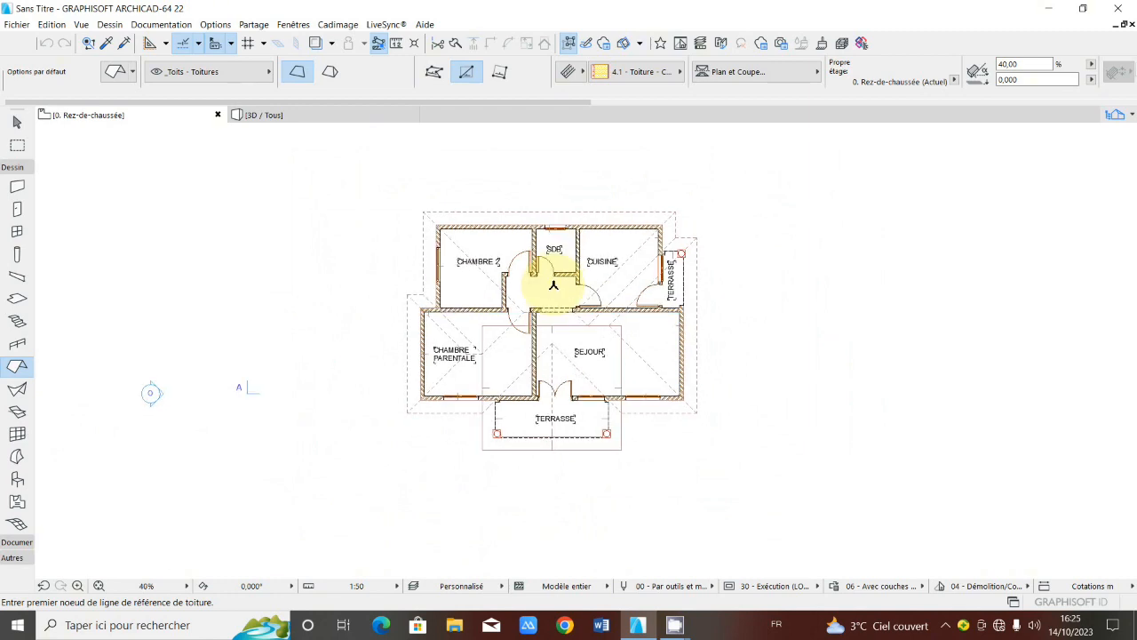
# Step: In the linear dimension defaults, set the marker, extension line and text pens to pen 1
pyautogui.scroll(-1, 553, 284)
pyautogui.click(20, 168)
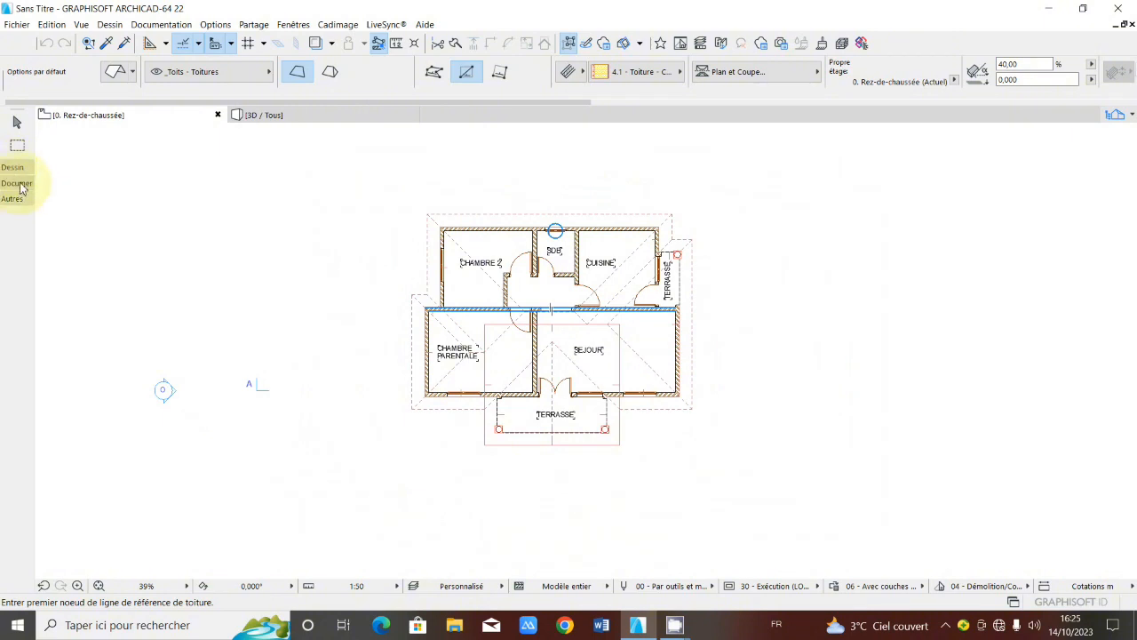
pyautogui.click(16, 183)
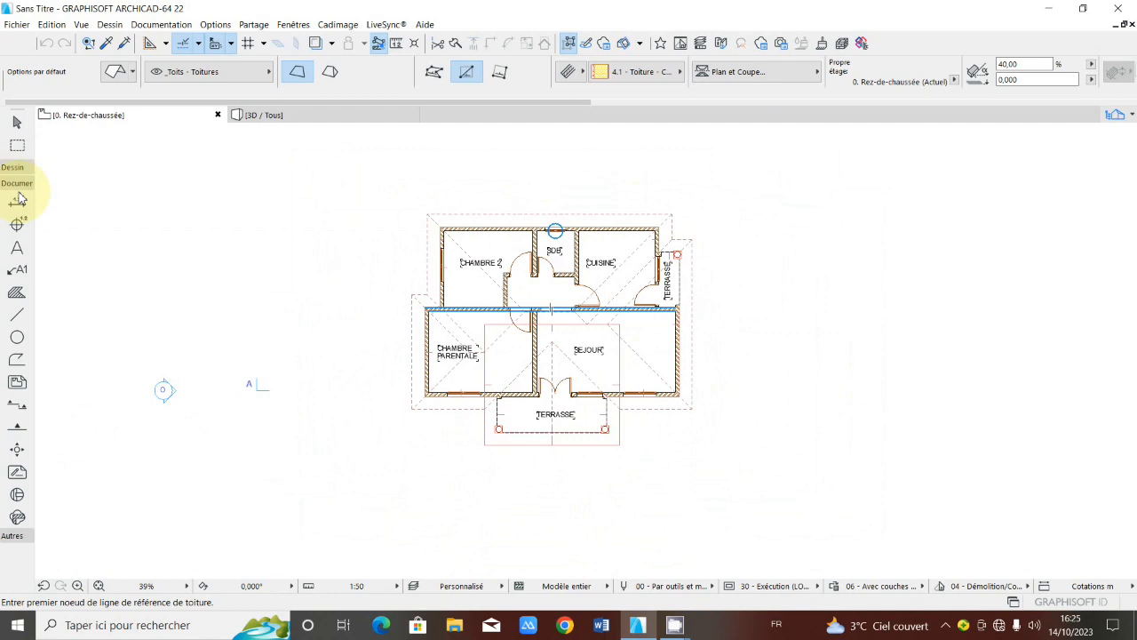
pyautogui.click(18, 204)
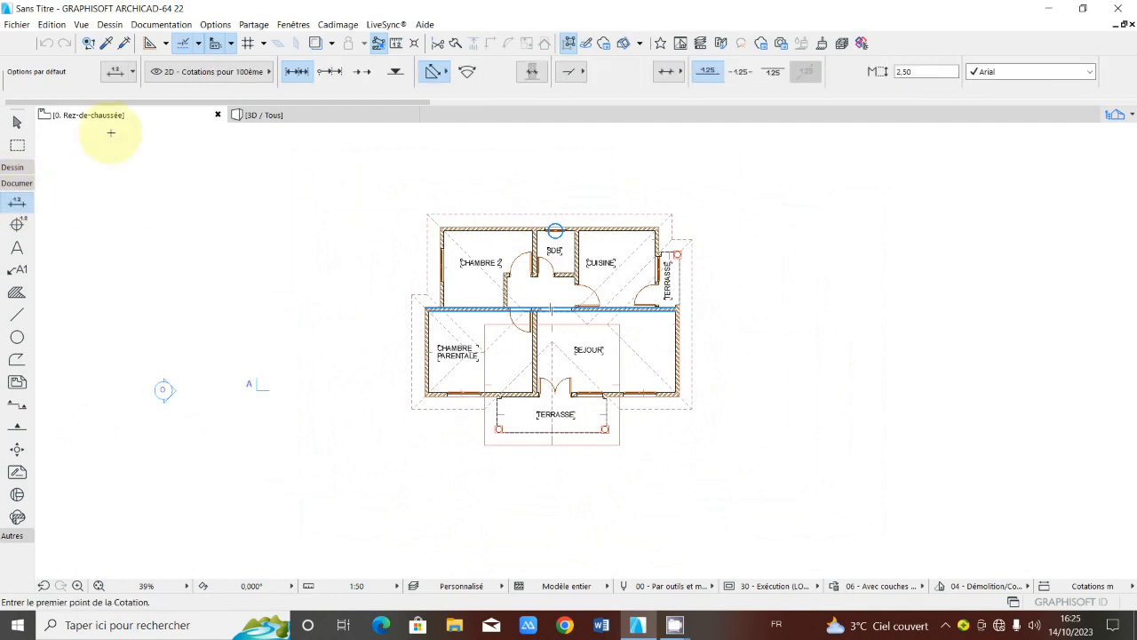
pyautogui.click(125, 78)
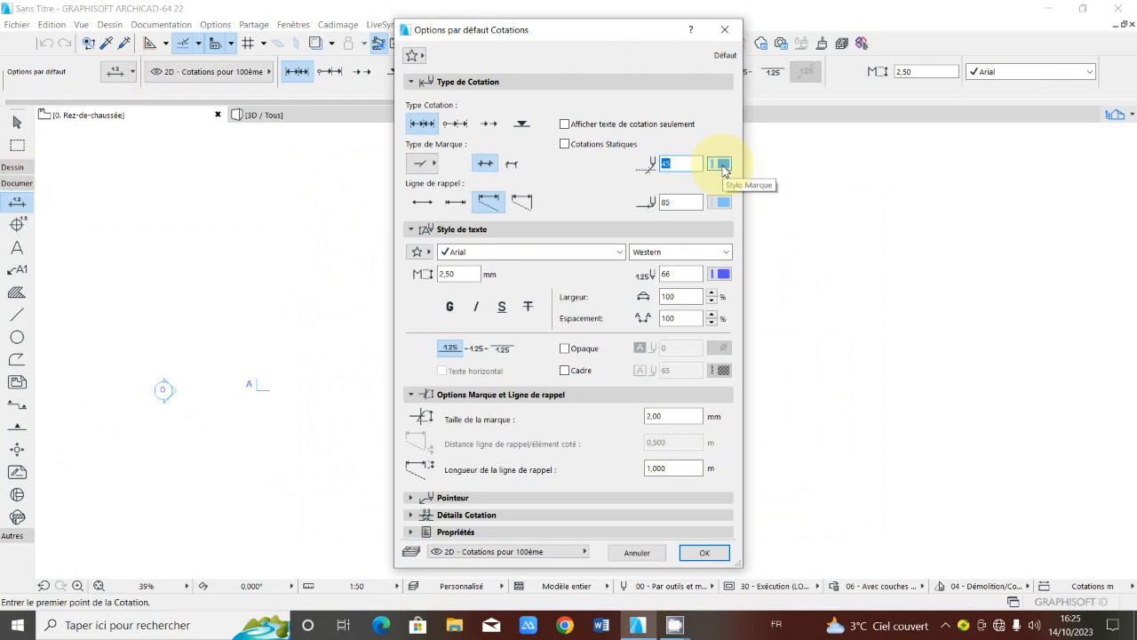
pyautogui.click(722, 166)
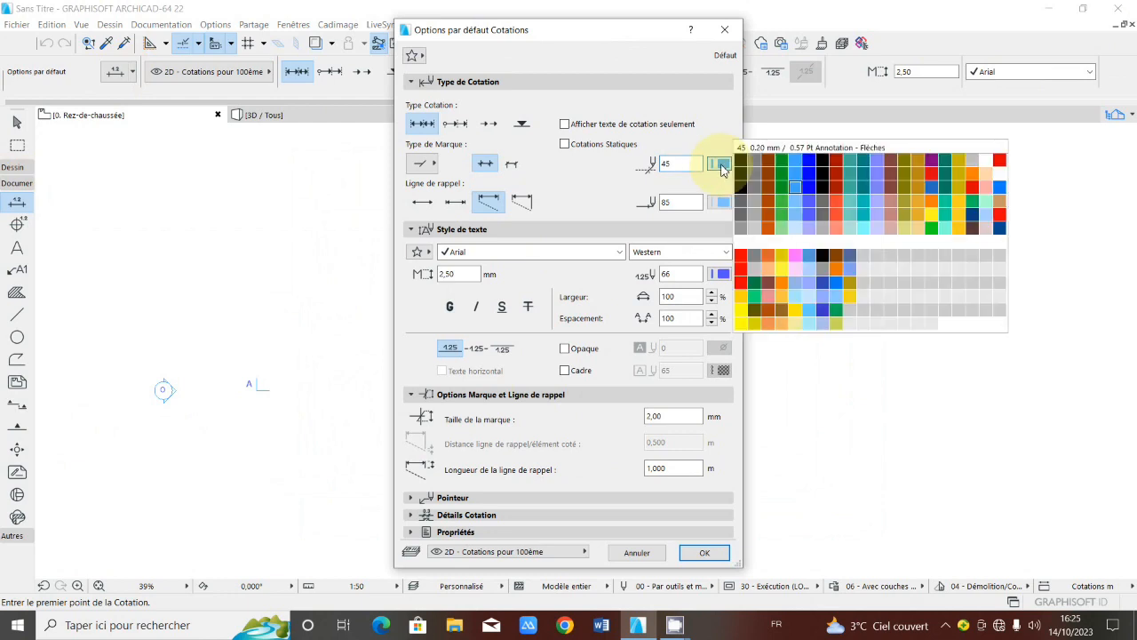
pyautogui.click(740, 161)
pyautogui.click(726, 199)
pyautogui.click(736, 214)
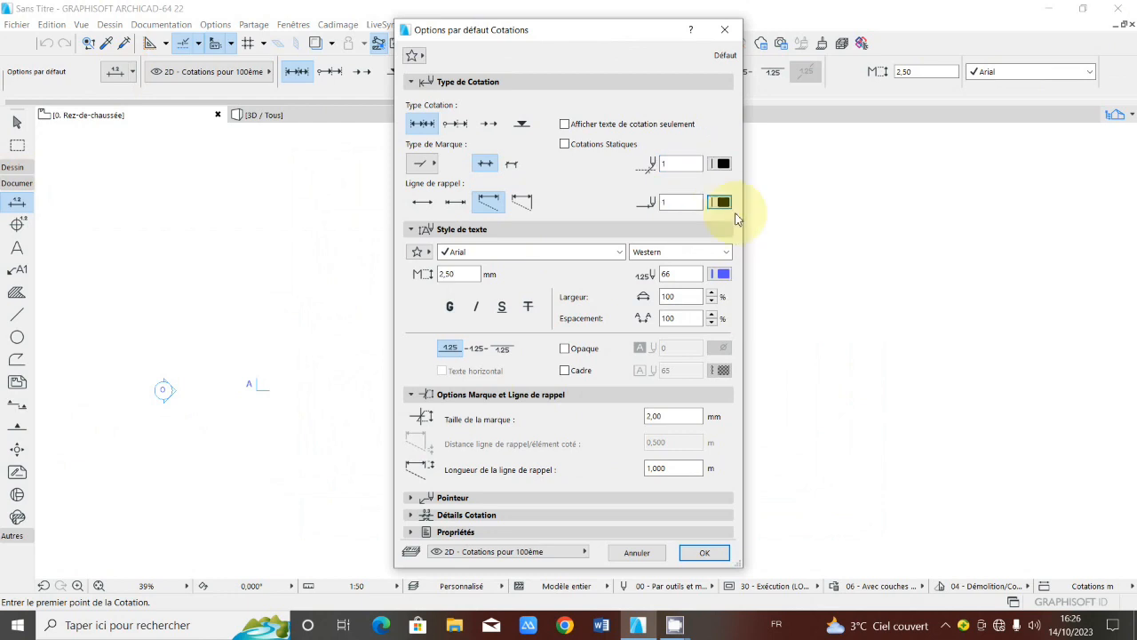
pyautogui.click(724, 273)
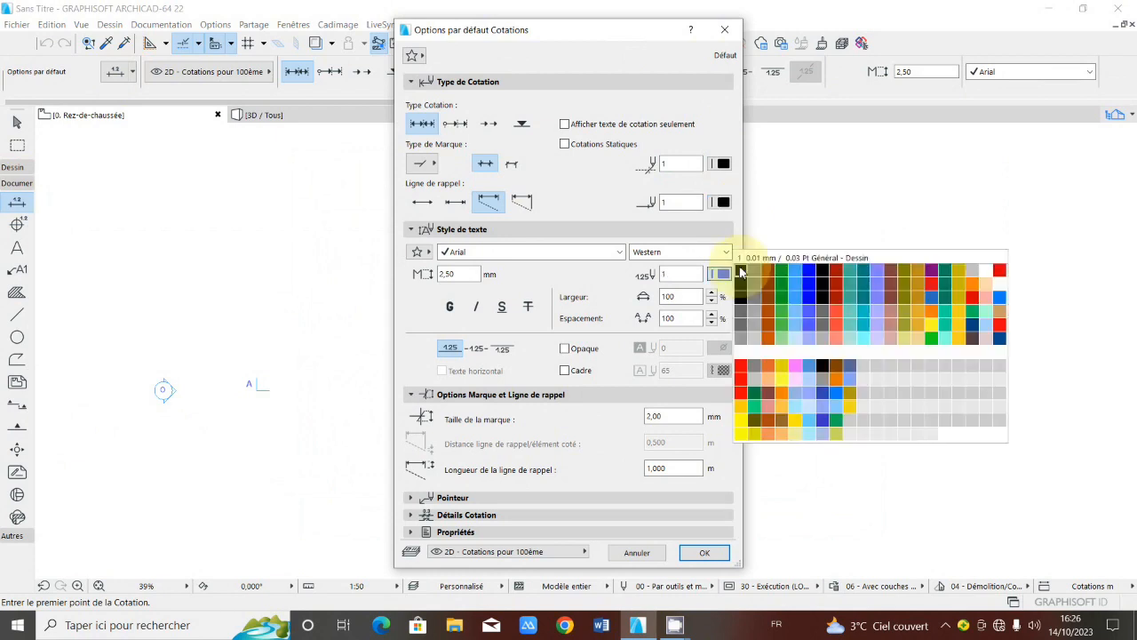
pyautogui.click(742, 273)
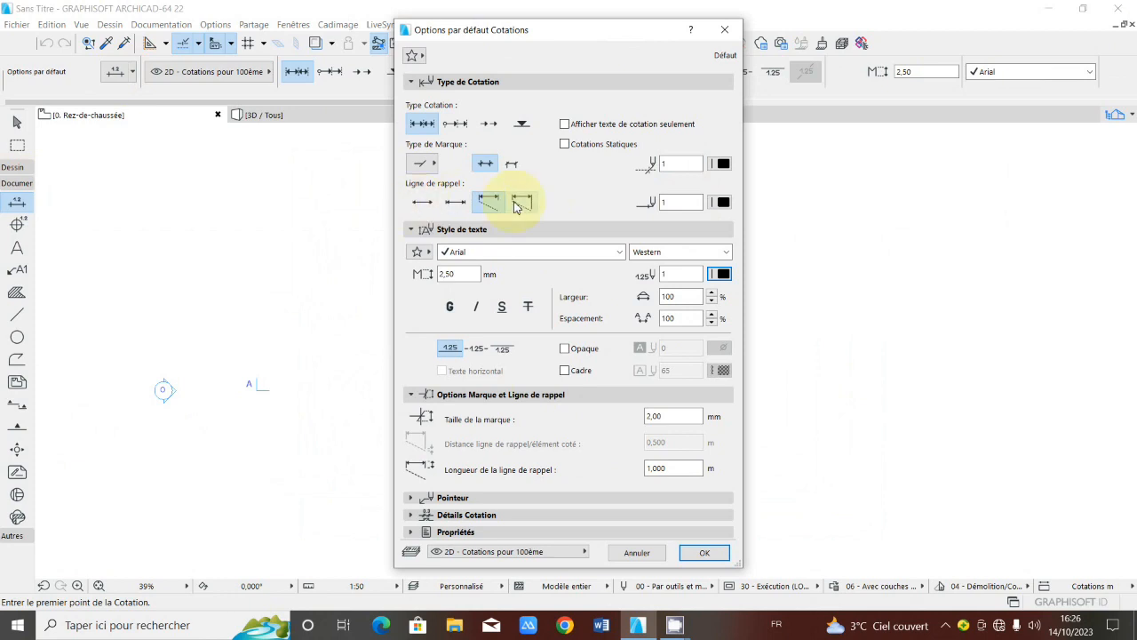
# Step: Choose the second extension line style for the dimension defaults and set the text size to 4 mm, keeping Arial
pyautogui.click(454, 202)
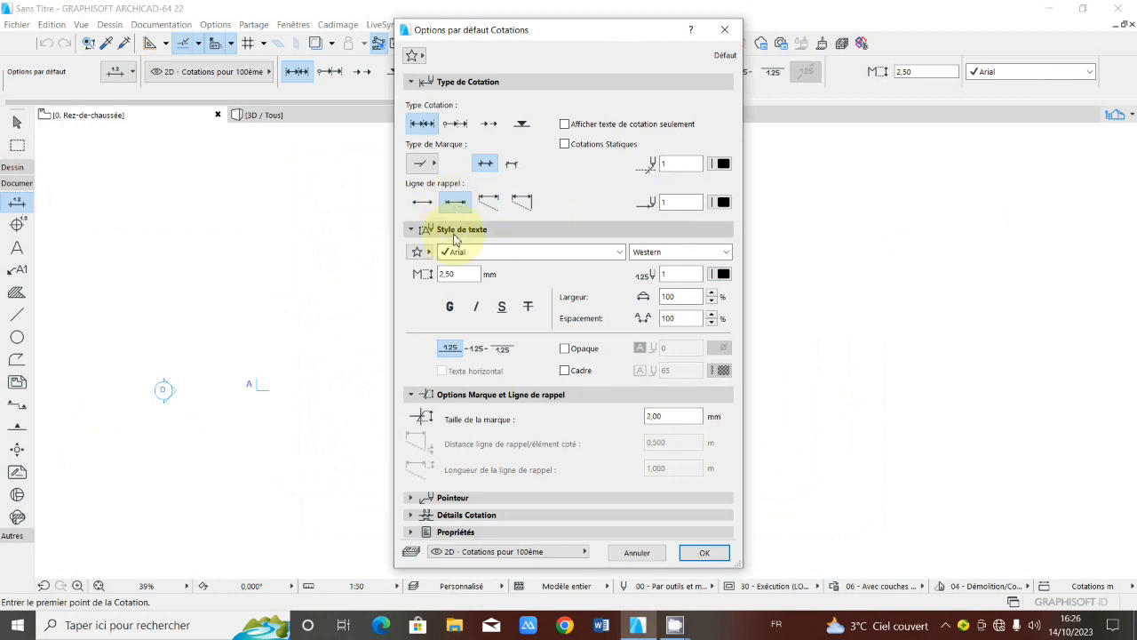
pyautogui.moveTo(460, 273); pyautogui.dragTo(416, 278)
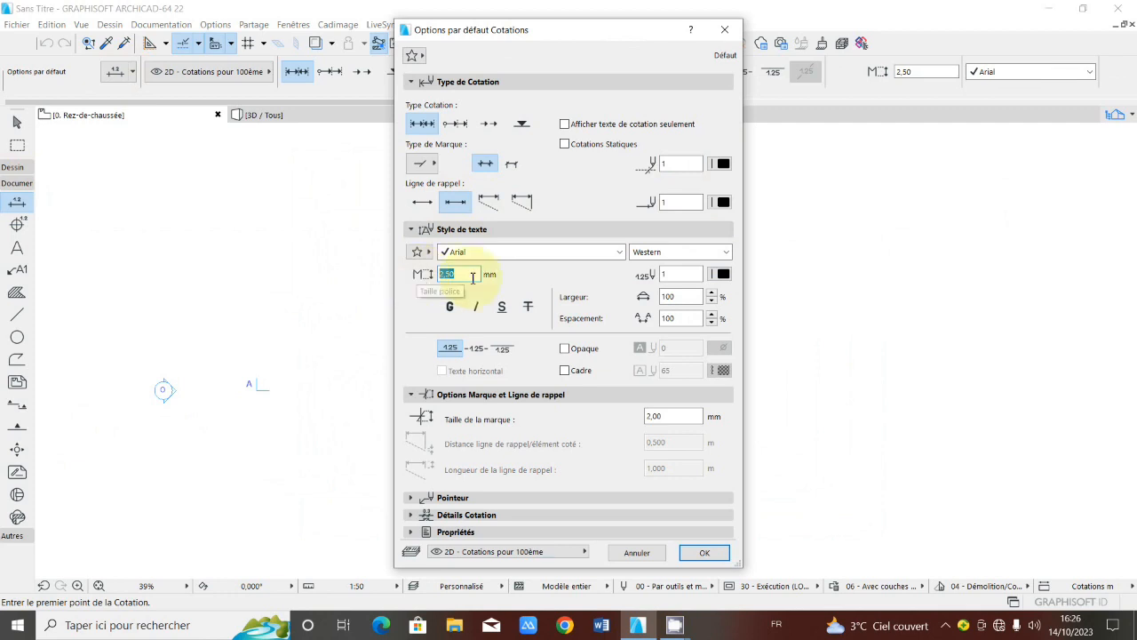
pyautogui.write('4')
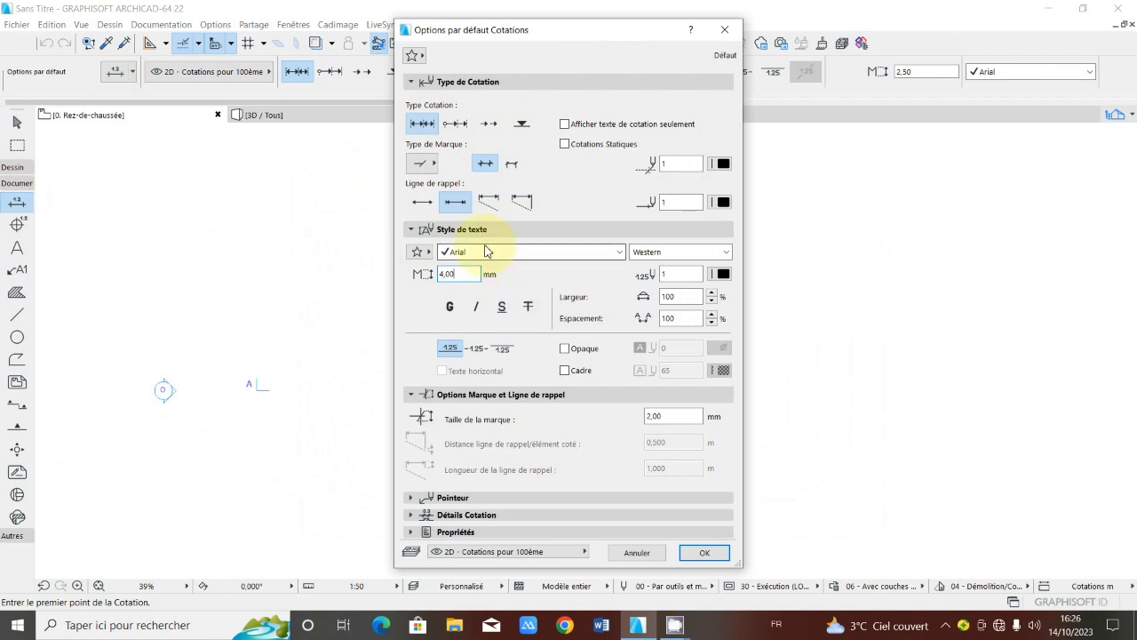
pyautogui.click(620, 253)
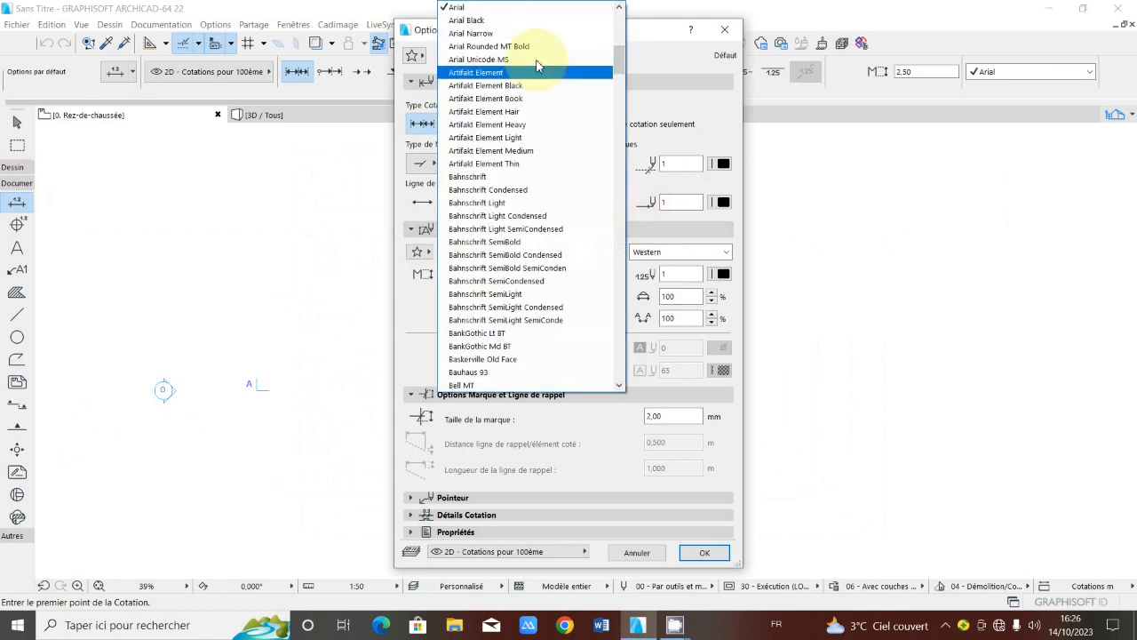
pyautogui.press('Escape')
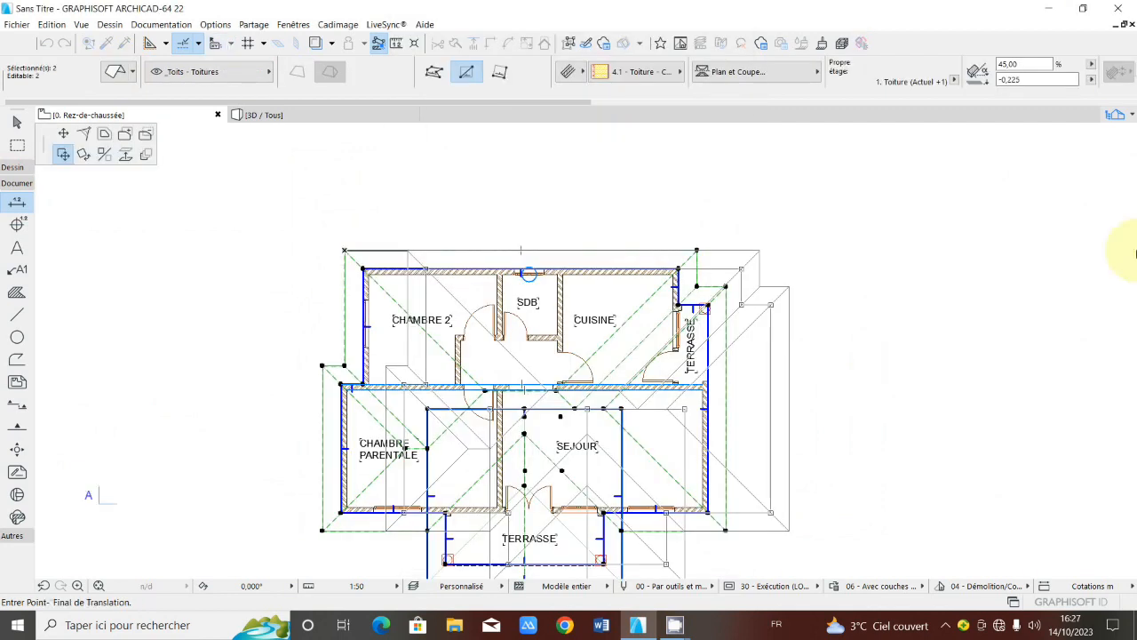
# Step: Move the two selected roofs clear of the floor plan
pyautogui.click(816, 238)
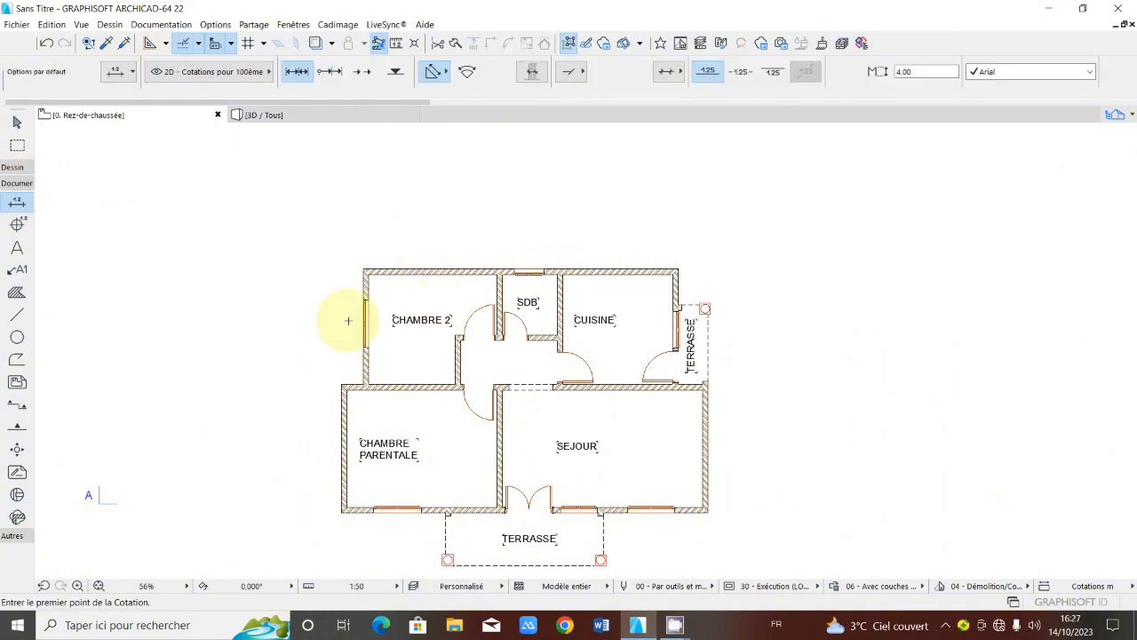
# Step: Pick the outer corners of CHAMBRE PARENTALE, CHAMBRE 2, CUISINE and the SEJOUR wall by the side terrace as dimension points
pyautogui.scroll(1, 346, 386)
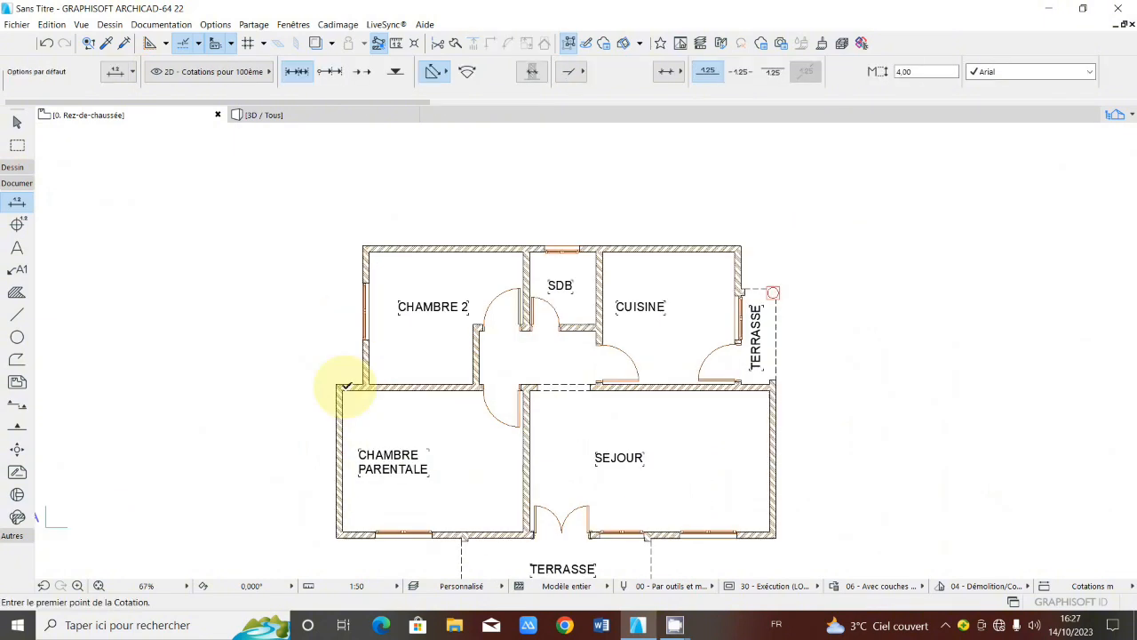
pyautogui.scroll(2, 347, 387)
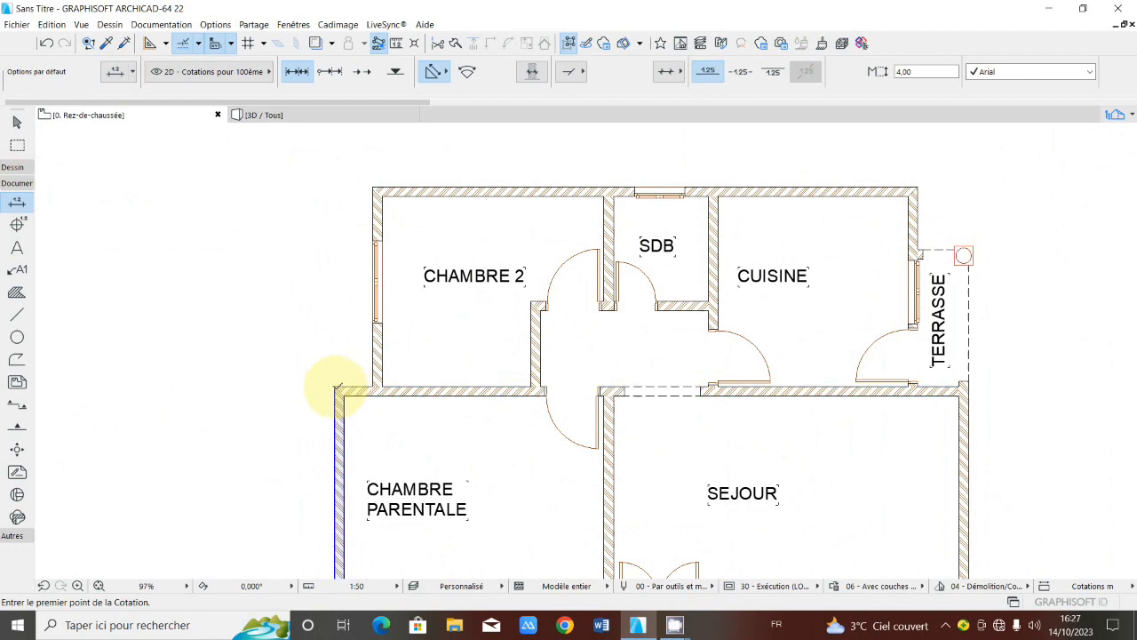
pyautogui.click(336, 387)
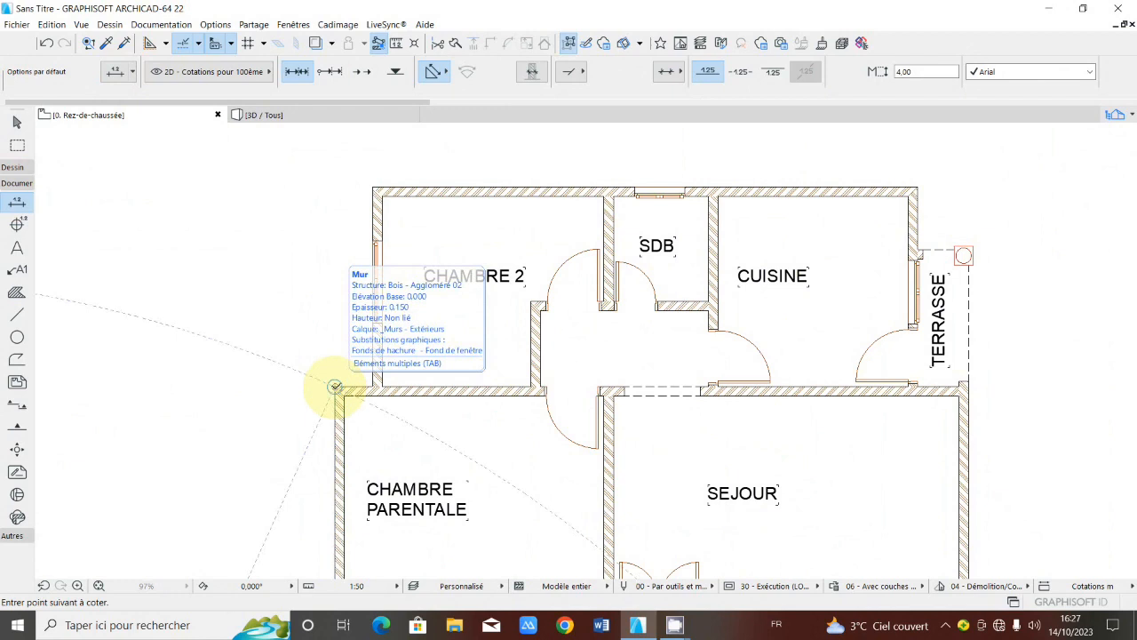
pyautogui.scroll(3, 378, 186)
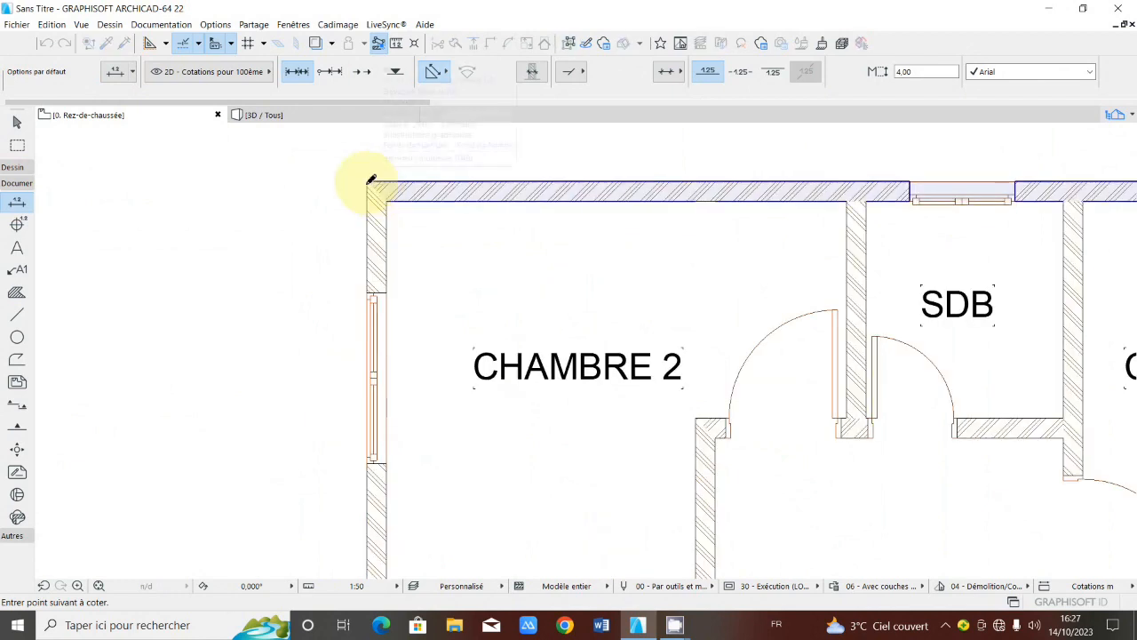
pyautogui.scroll(-4, 372, 181)
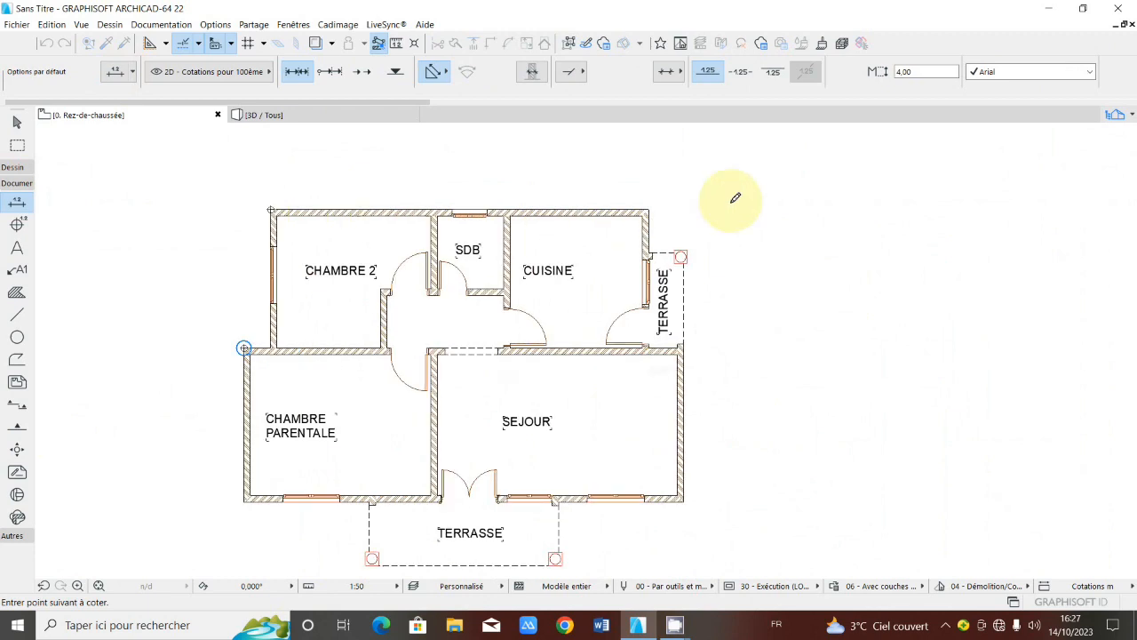
pyautogui.scroll(3, 631, 210)
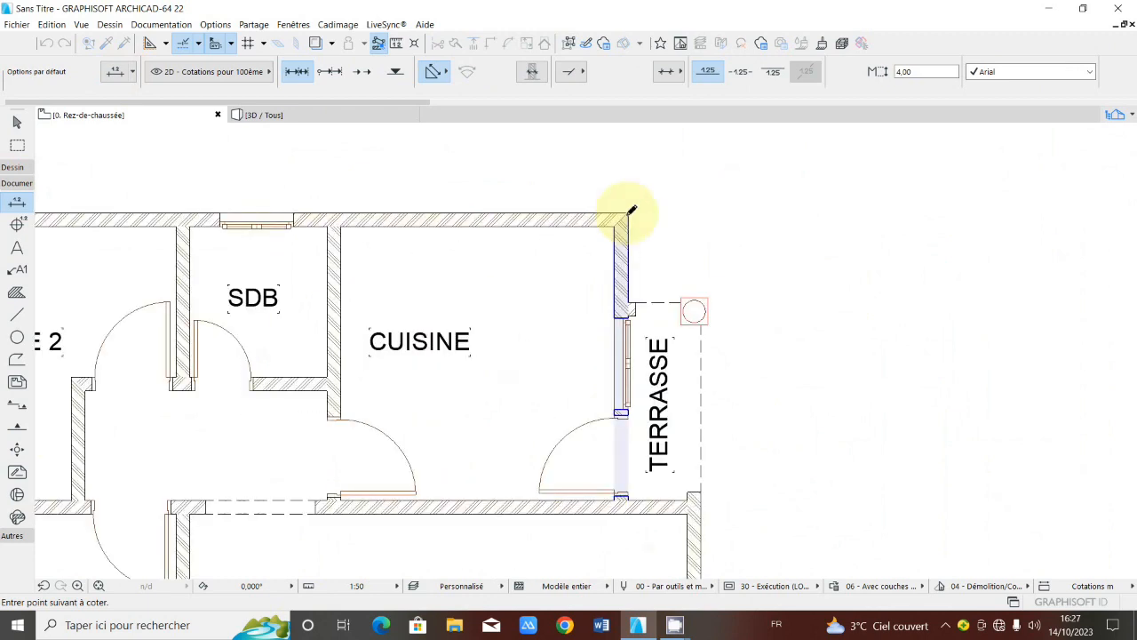
pyautogui.scroll(-1, 711, 302)
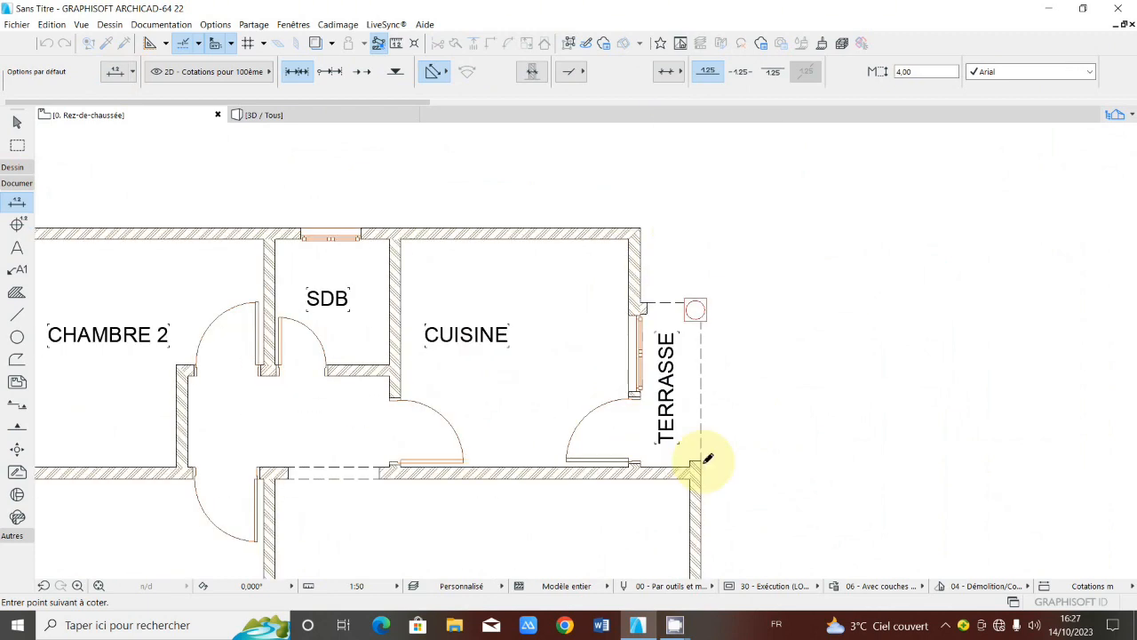
pyautogui.scroll(2, 708, 459)
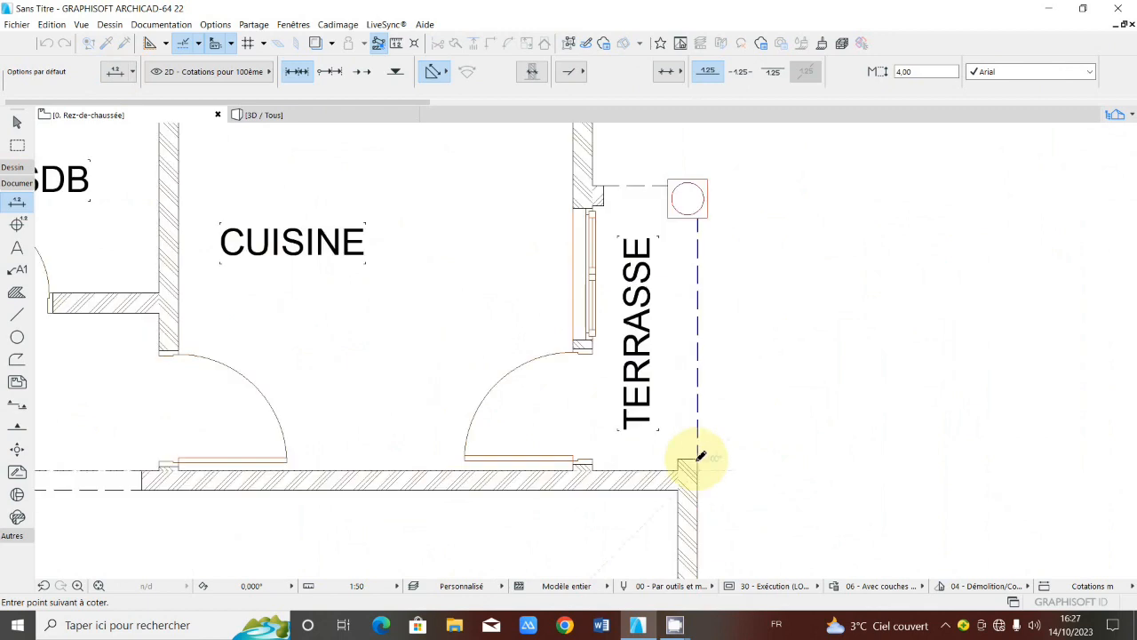
pyautogui.scroll(-5, 701, 456)
pyautogui.scroll(-1, 731, 411)
pyautogui.rightClick(647, 409)
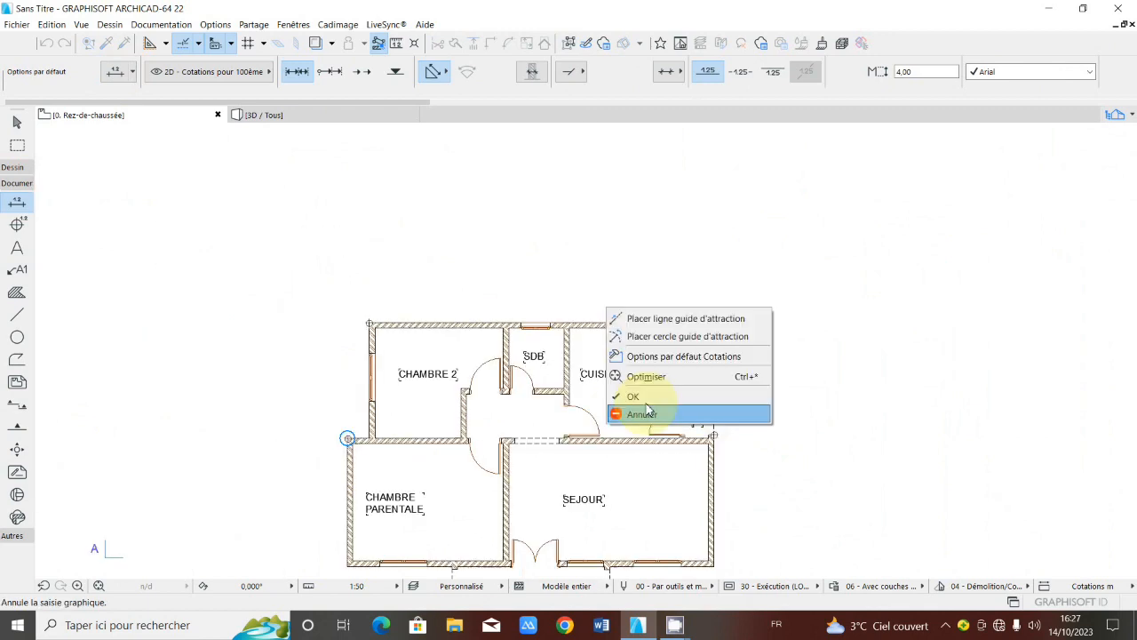
pyautogui.click(635, 397)
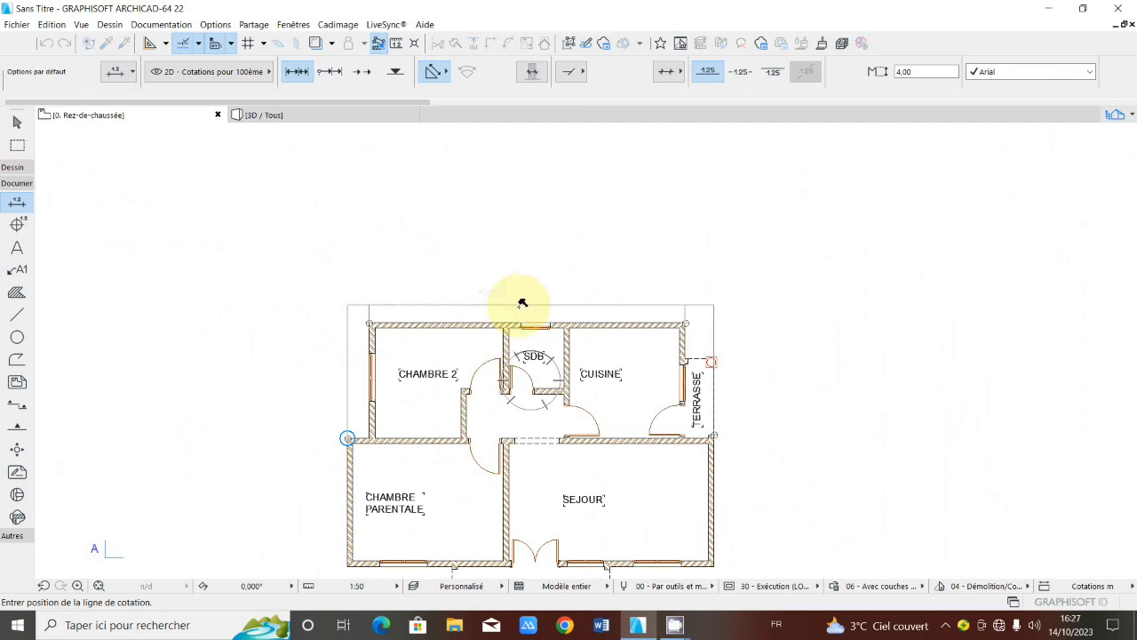
# Step: Place the horizontal dimension line just above the upper exterior wall of the plan
pyautogui.scroll(1, 521, 303)
pyautogui.scroll(1, 558, 270)
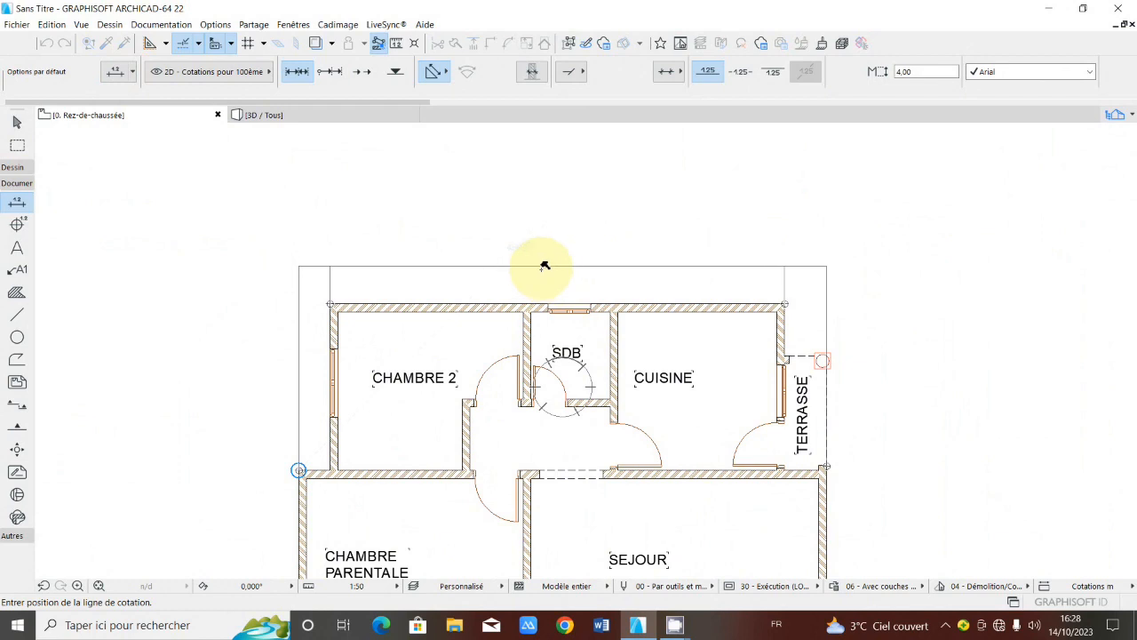
pyautogui.scroll(-2, 545, 265)
pyautogui.scroll(2, 546, 275)
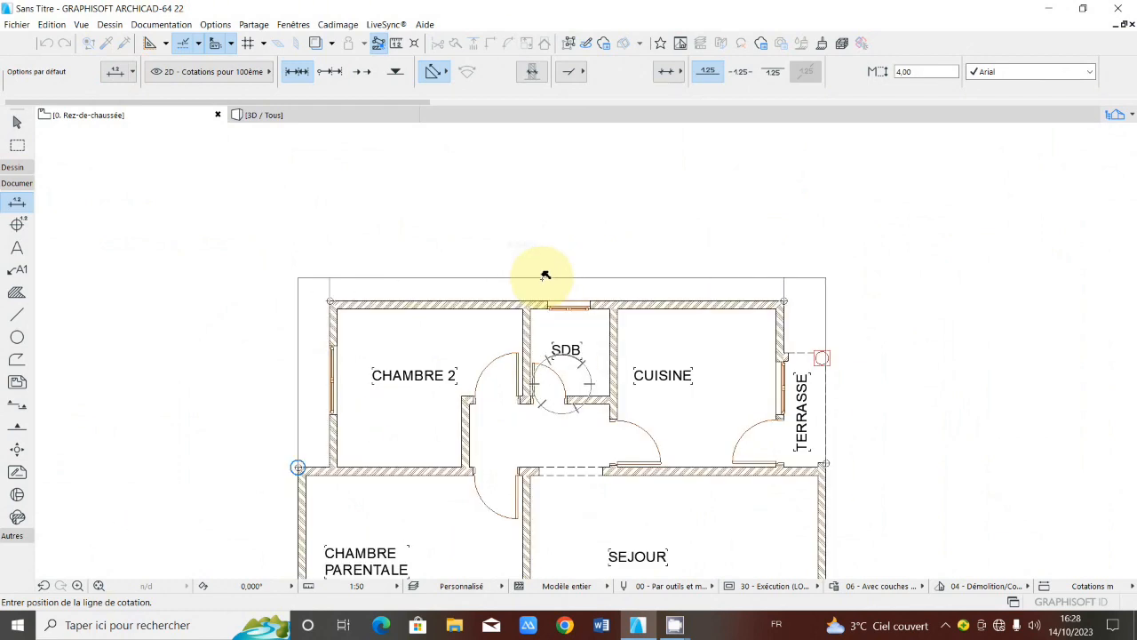
pyautogui.scroll(1, 546, 274)
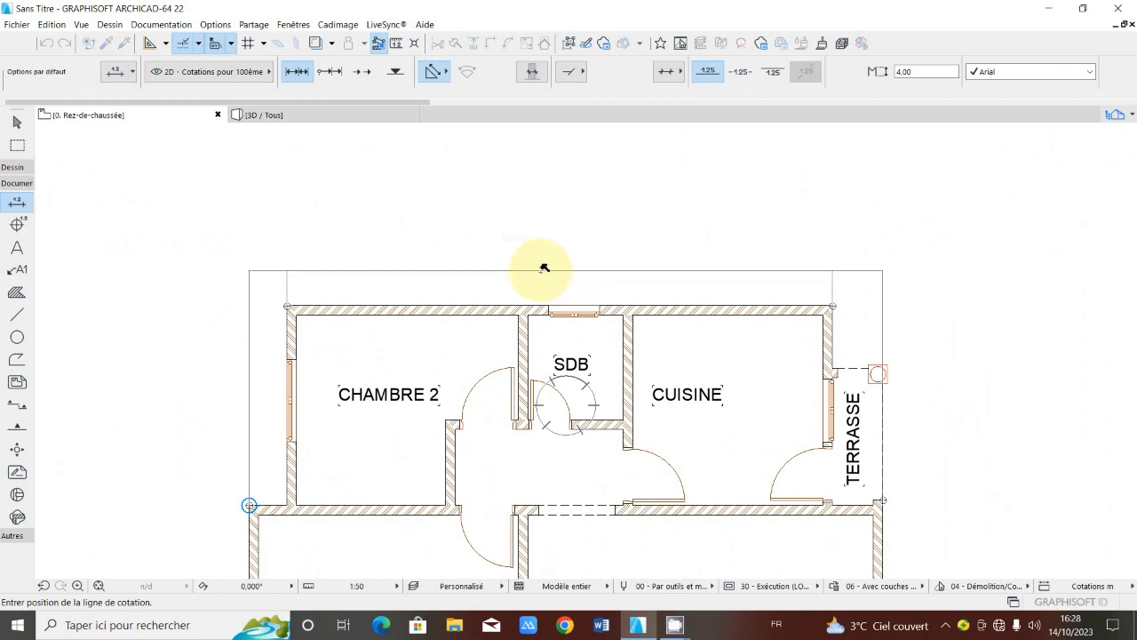
pyautogui.press('Escape')
pyautogui.click(544, 262)
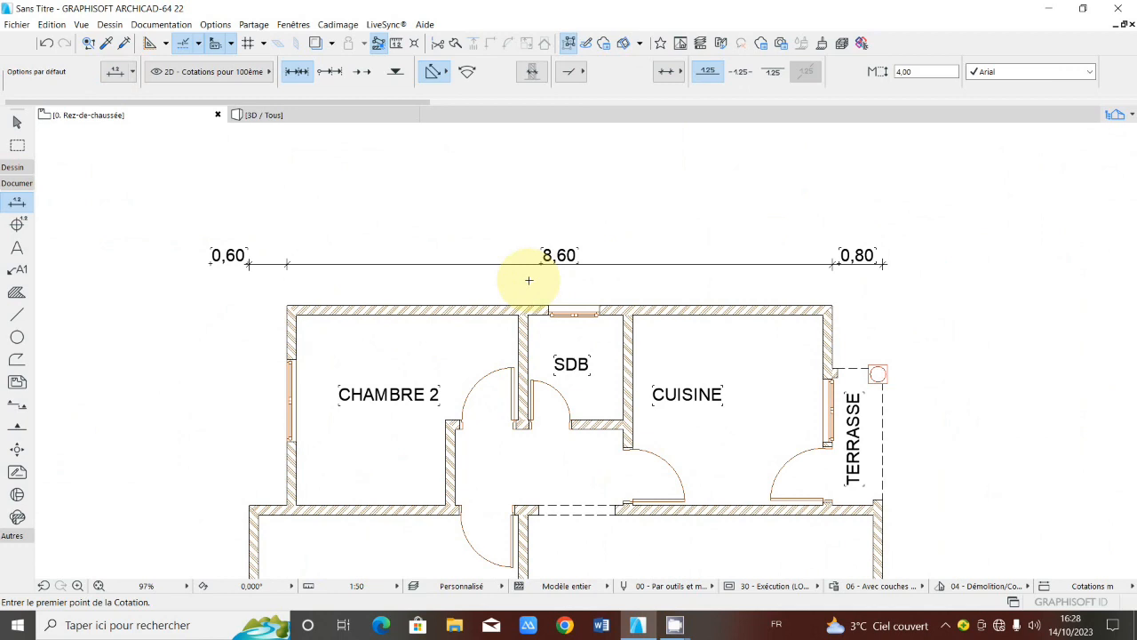
# Step: Pick the outer wall of CHAMBRE PARENTALE, both edges of the SDB window and the SEJOUR outer wall as points for a second horizontal chain
pyautogui.scroll(-2, 529, 280)
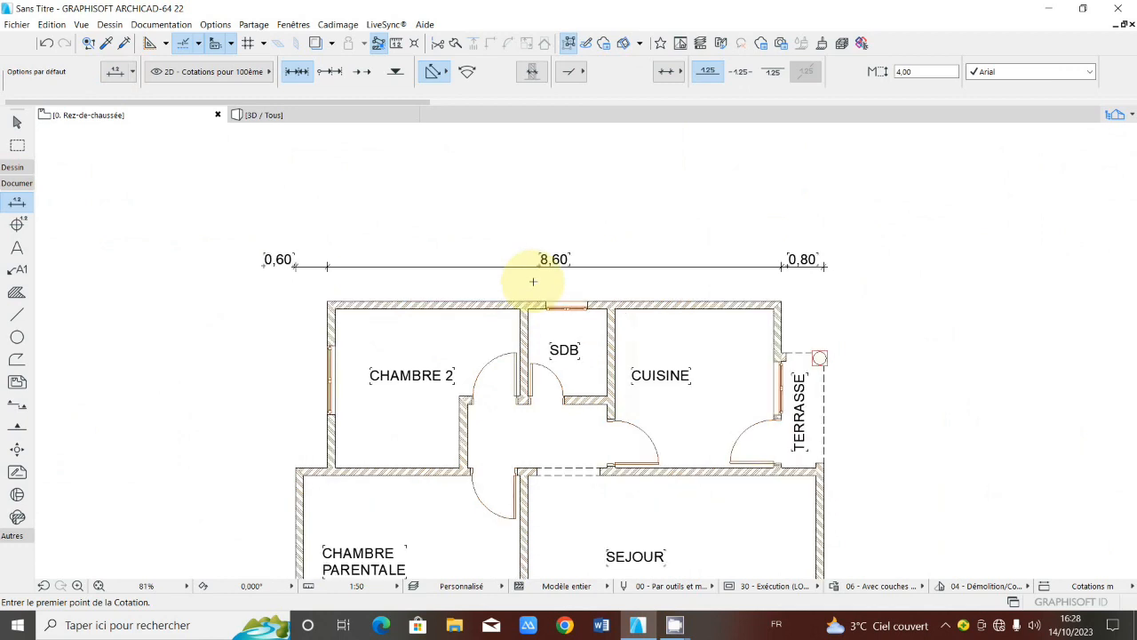
pyautogui.scroll(2, 304, 475)
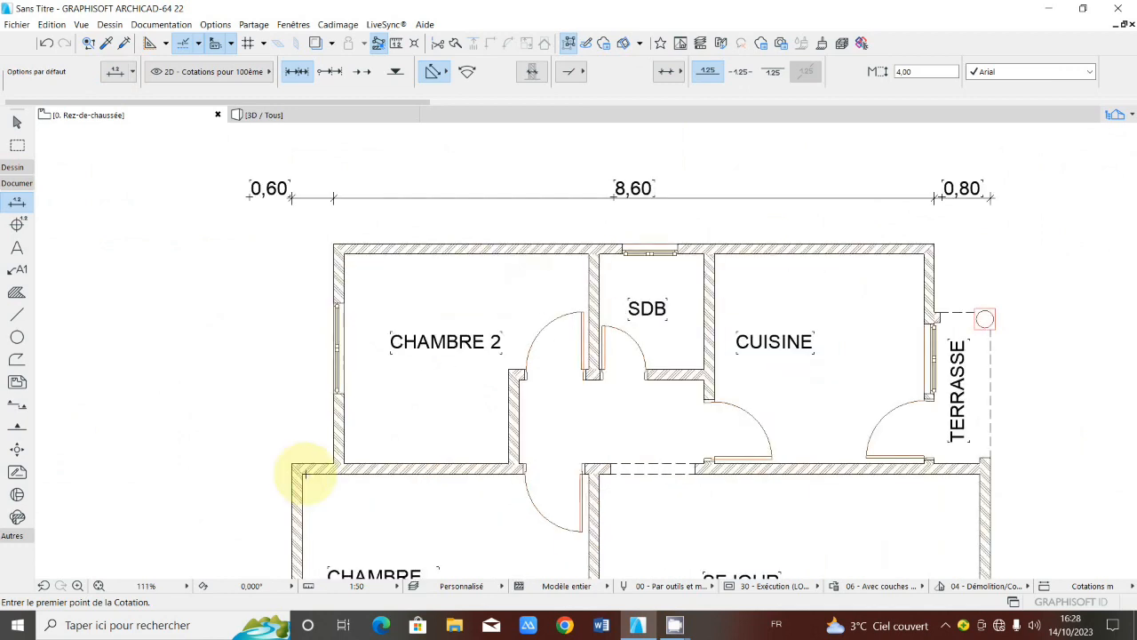
pyautogui.scroll(2, 302, 471)
pyautogui.click(290, 460)
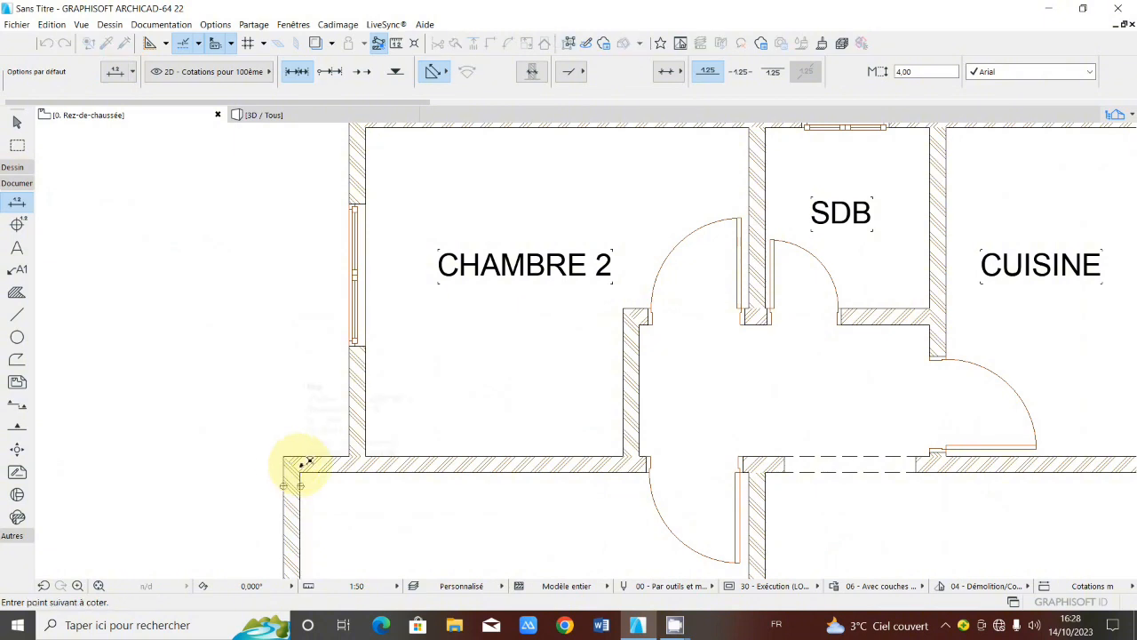
pyautogui.scroll(-2, 302, 462)
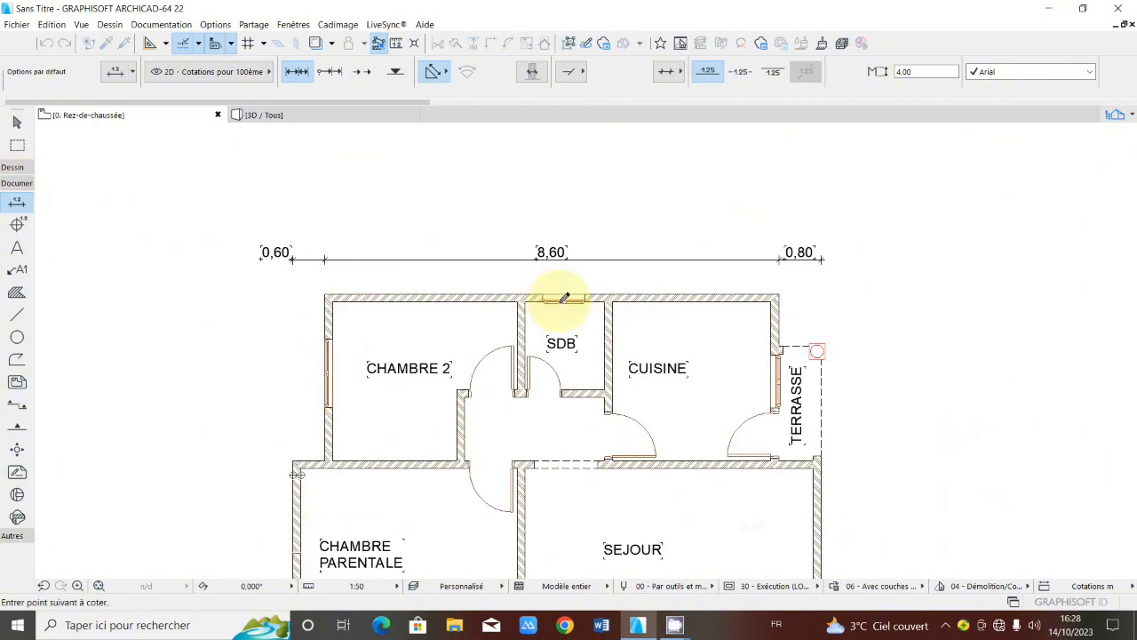
pyautogui.scroll(6, 564, 297)
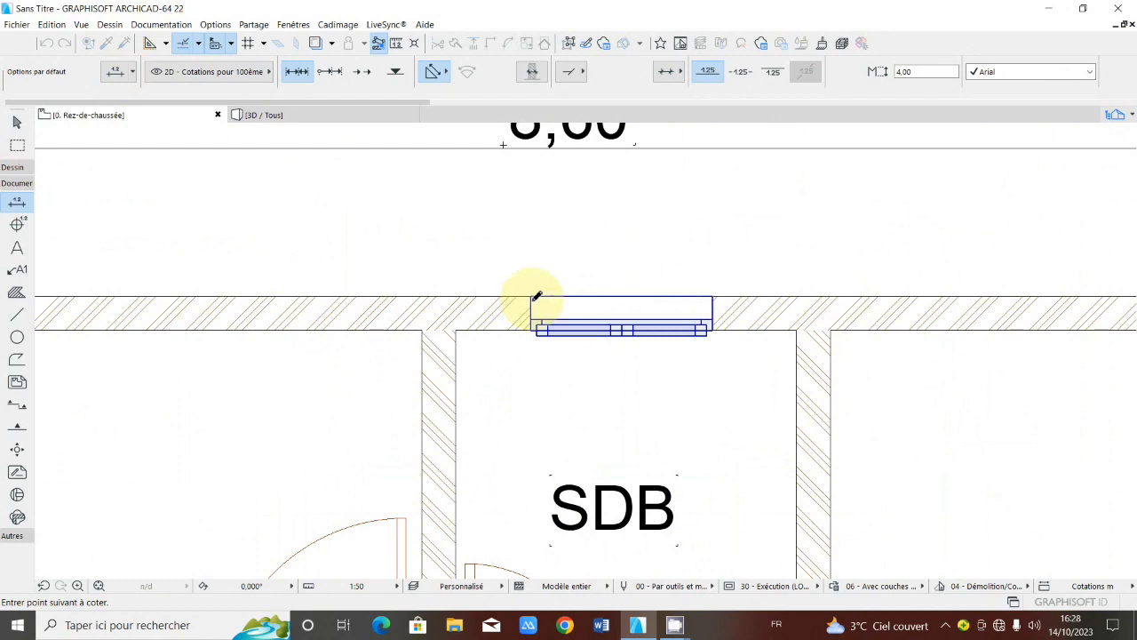
pyautogui.click(531, 296)
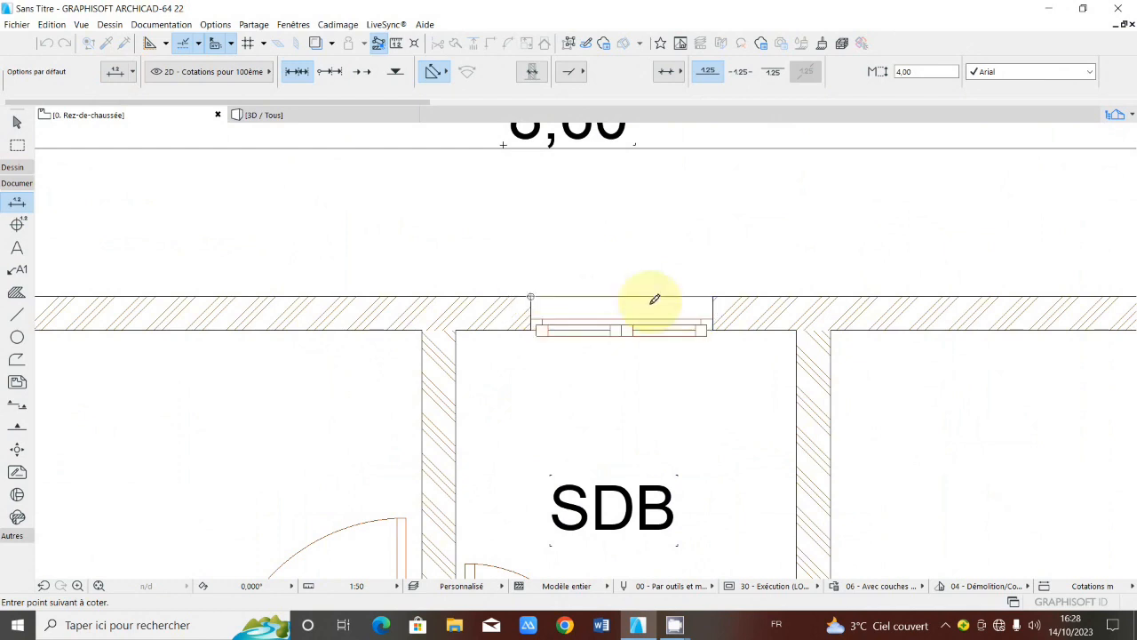
pyautogui.scroll(-5, 718, 295)
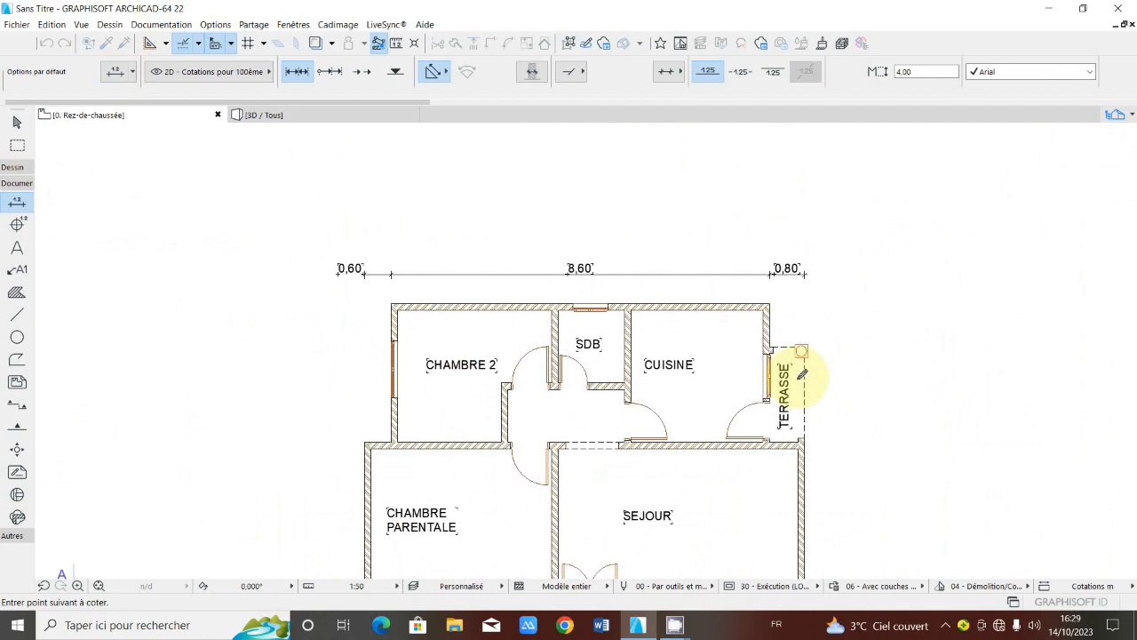
pyautogui.scroll(2, 802, 374)
pyautogui.scroll(4, 749, 448)
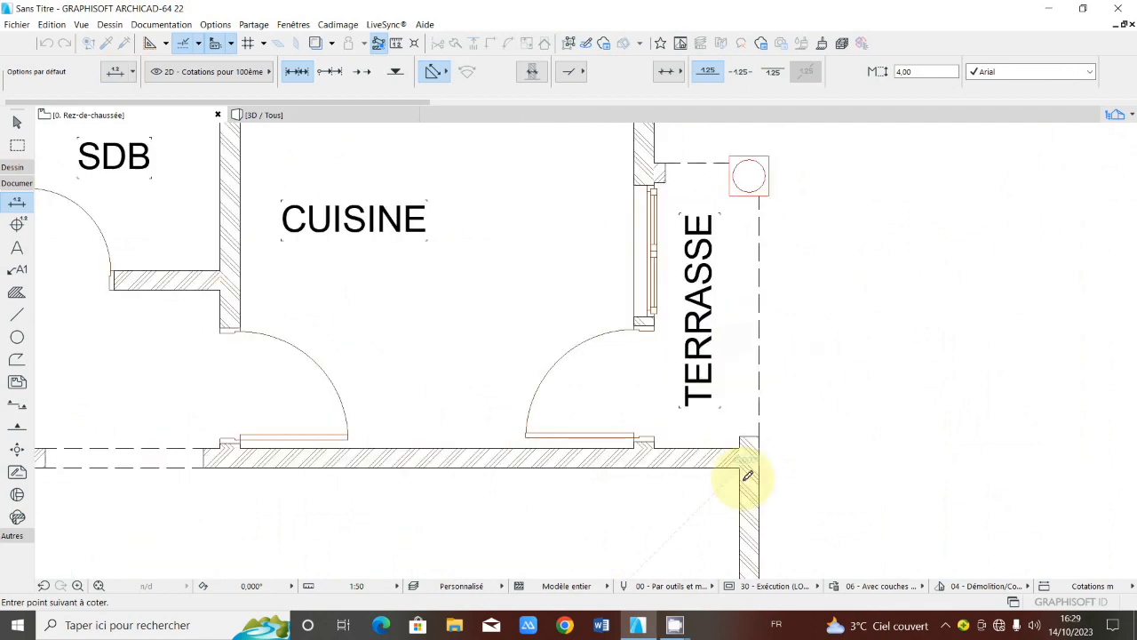
pyautogui.scroll(-3, 748, 478)
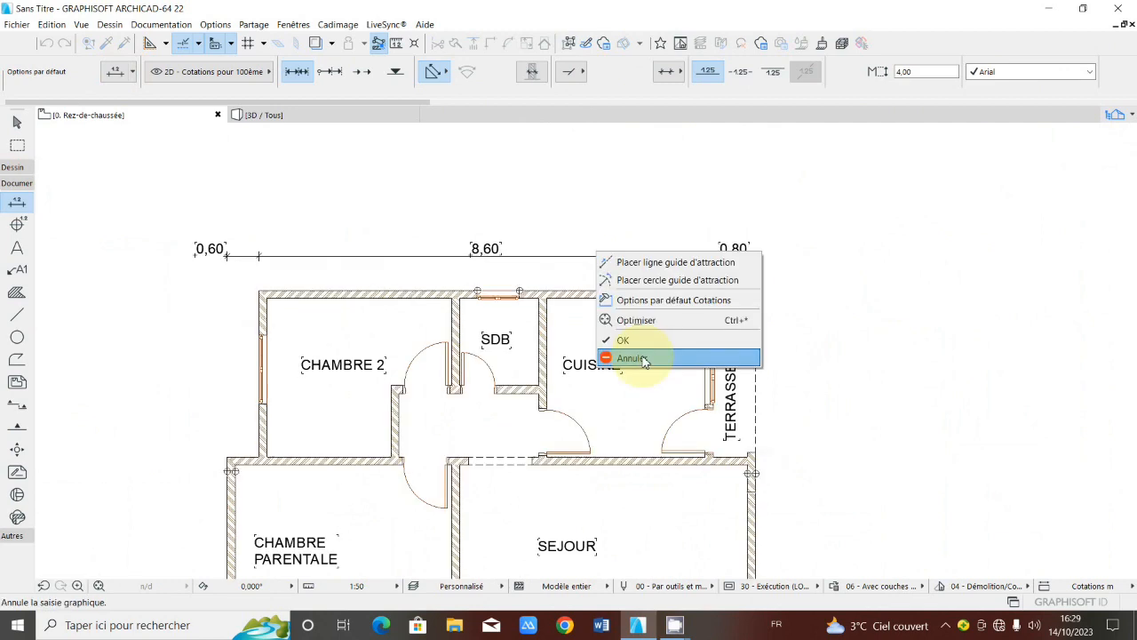
# Step: Place the second horizontal dimension line just above the first chain over the upper exterior wall
pyautogui.click(624, 341)
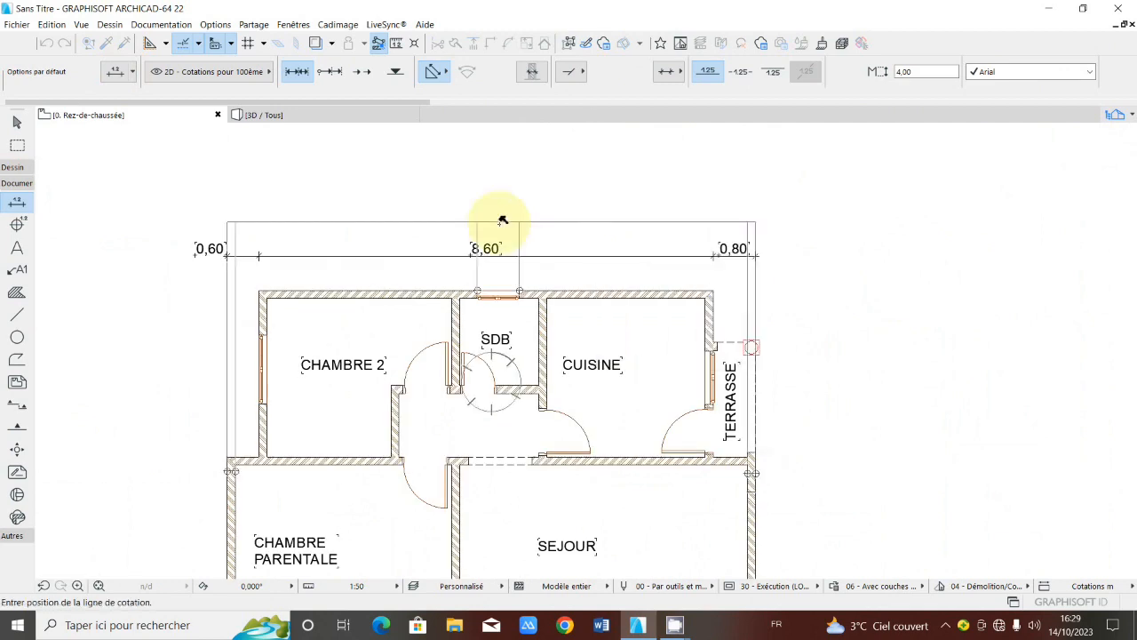
pyautogui.scroll(1, 503, 222)
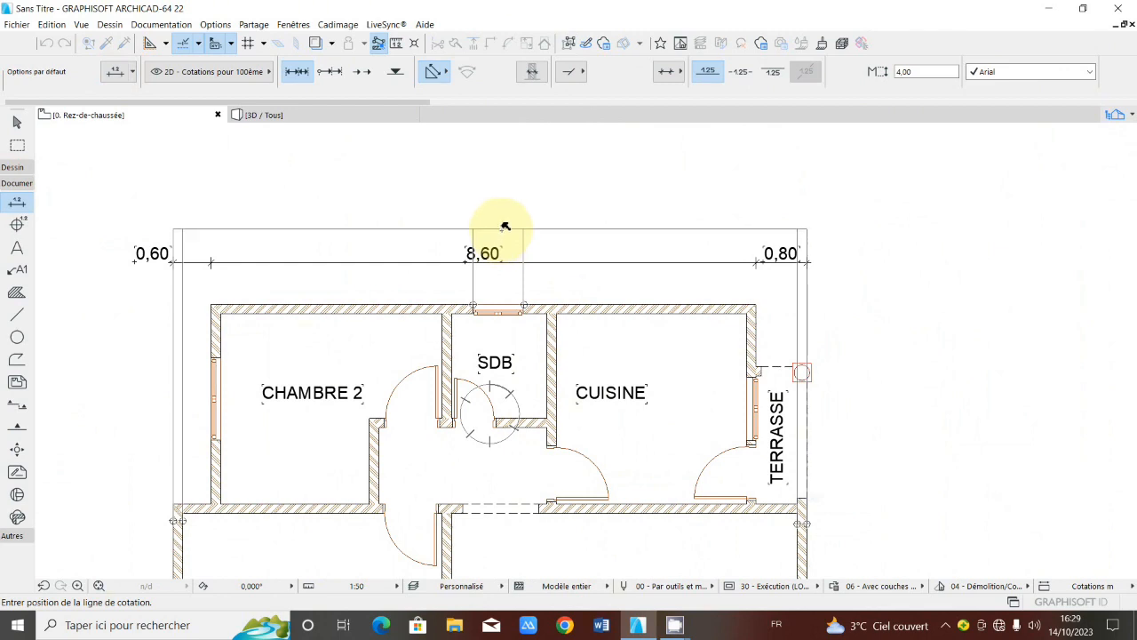
pyautogui.click(504, 227)
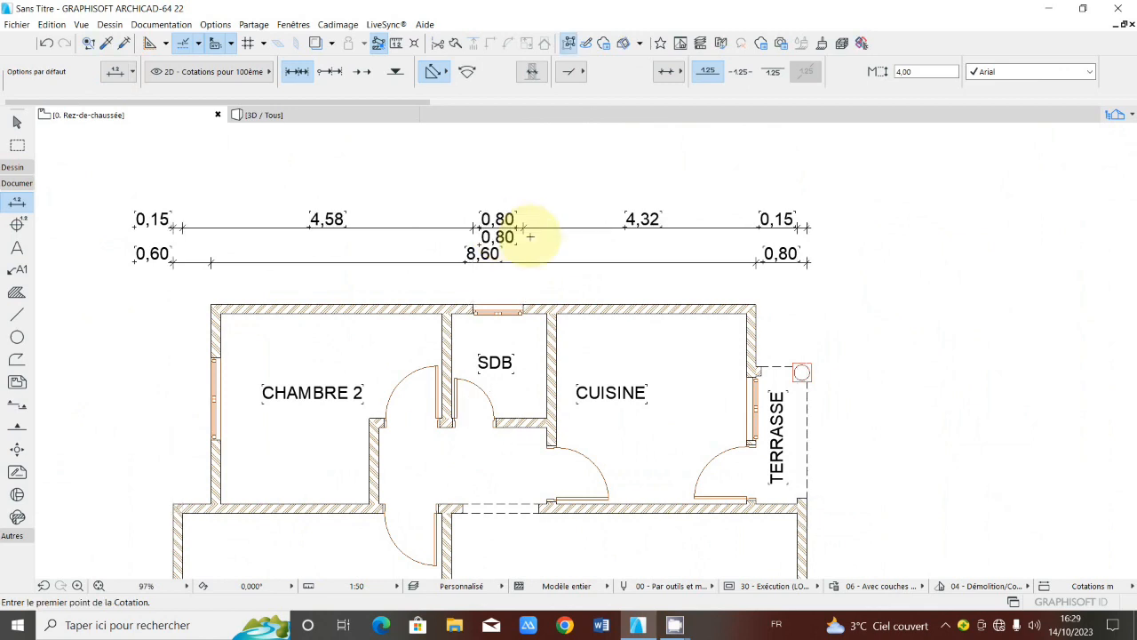
# Step: Add an overall horizontal dimension from the CHAMBRE PARENTALE outer corner to the SEJOUR outer corner by the side terrace, above the two existing chains
pyautogui.scroll(-2, 529, 236)
pyautogui.scroll(1, 284, 435)
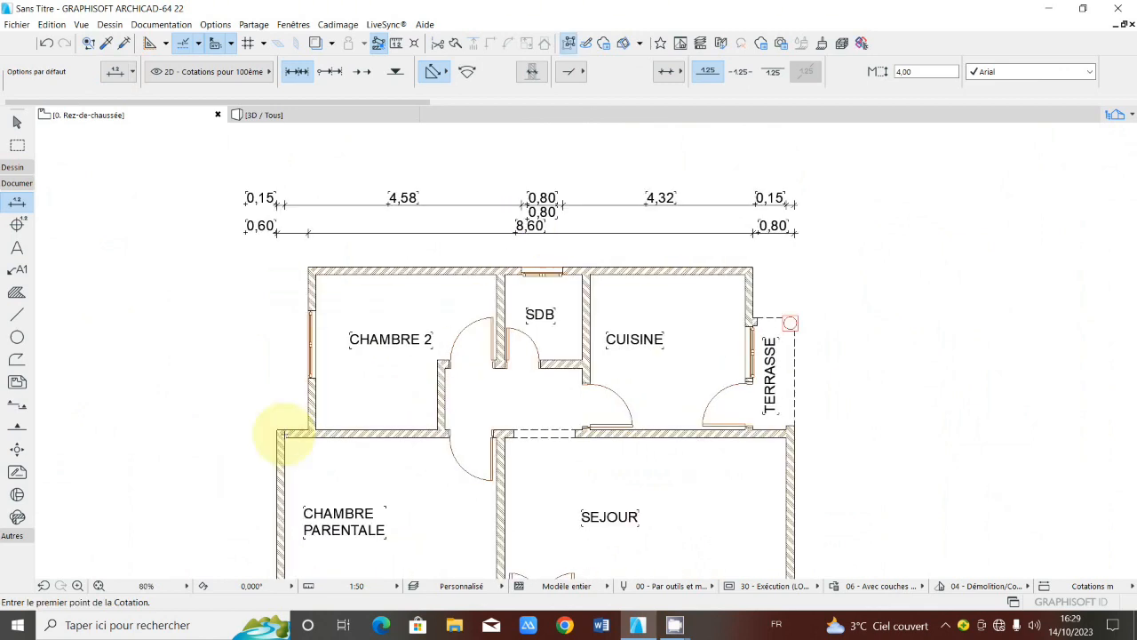
pyautogui.scroll(3, 283, 434)
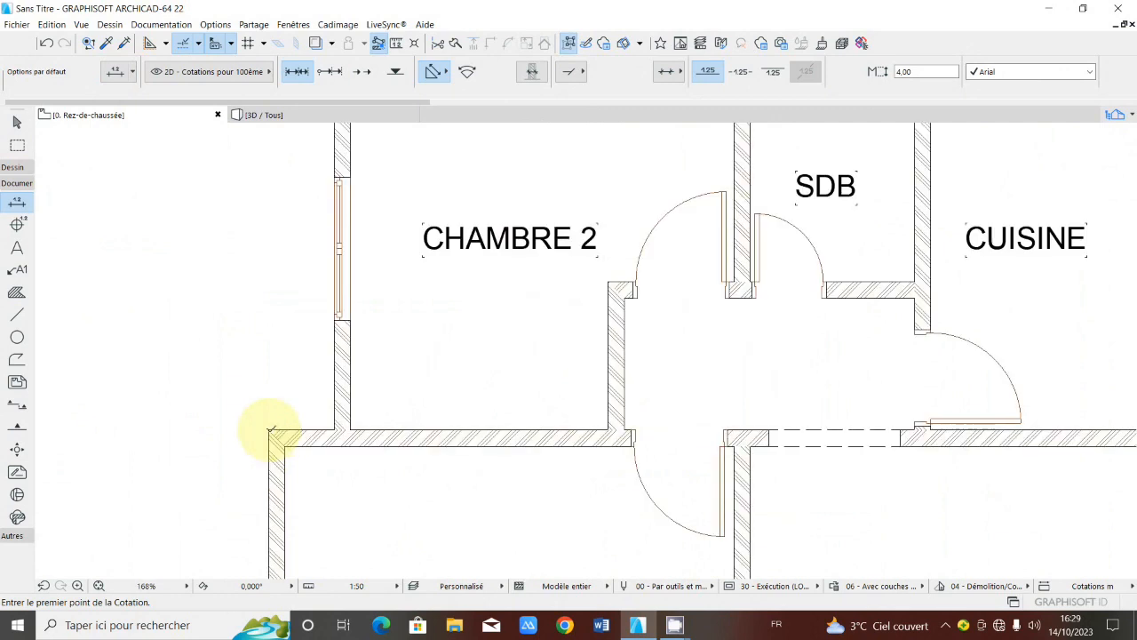
pyautogui.click(271, 430)
pyautogui.scroll(-5, 308, 382)
pyautogui.scroll(4, 658, 393)
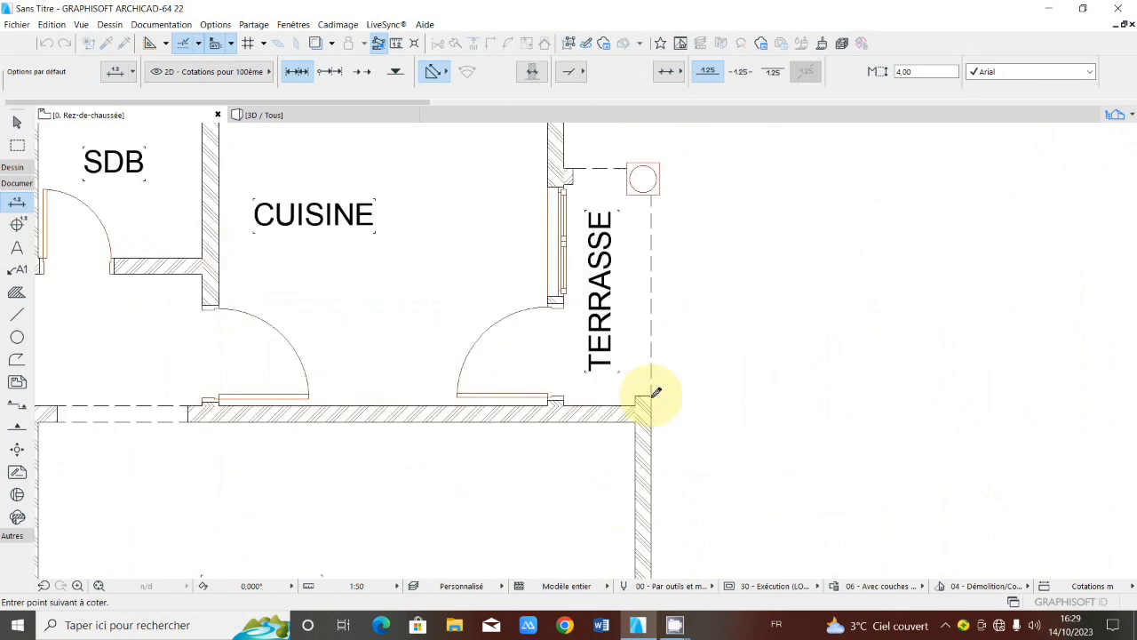
pyautogui.scroll(2, 655, 392)
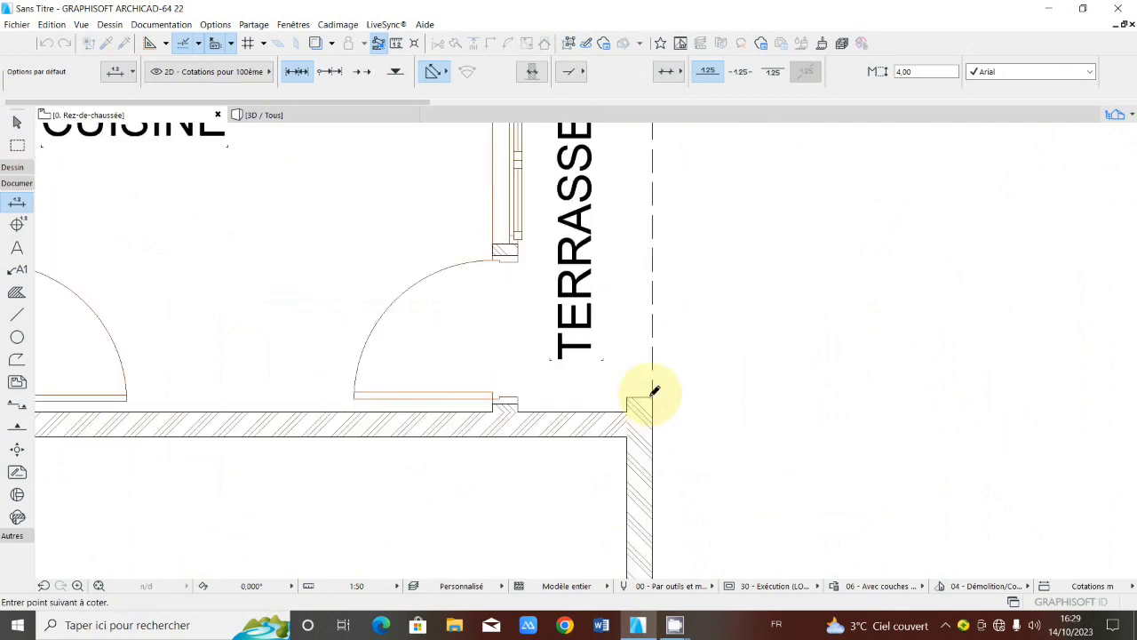
pyautogui.scroll(2, 655, 391)
pyautogui.scroll(-5, 655, 396)
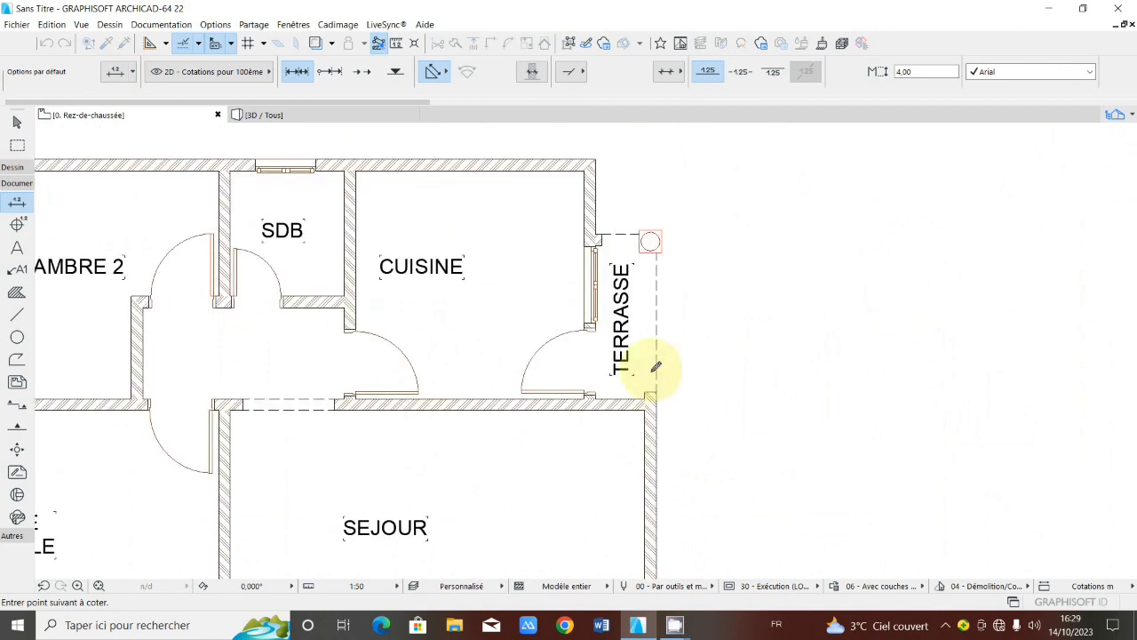
pyautogui.doubleClick(655, 392)
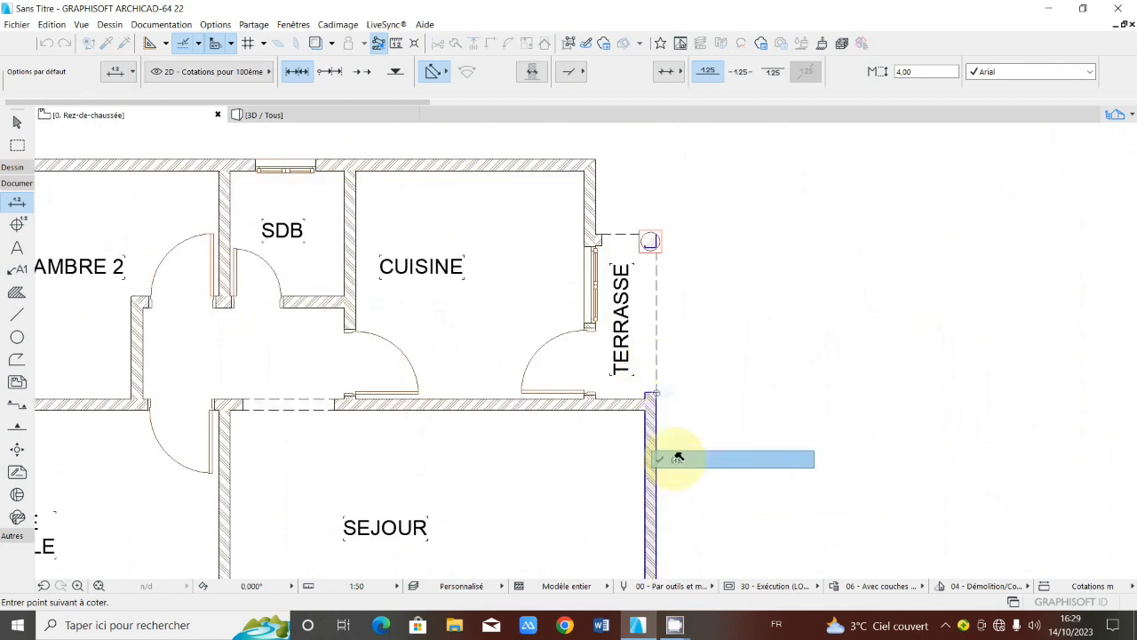
pyautogui.scroll(-3, 678, 457)
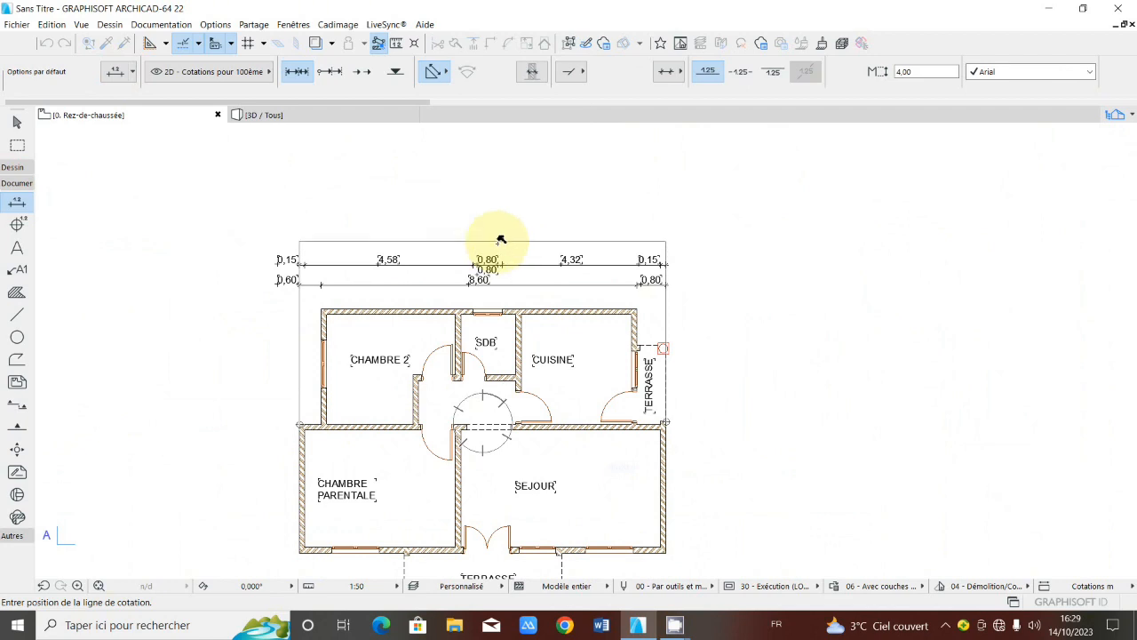
pyautogui.click(501, 241)
# Step: Pick the CHAMBRE 2 outer corner, both outer corners of CHAMBRE PARENTALE and the front terrace's nearest column as points for a vertical chain
pyautogui.scroll(-1, 519, 243)
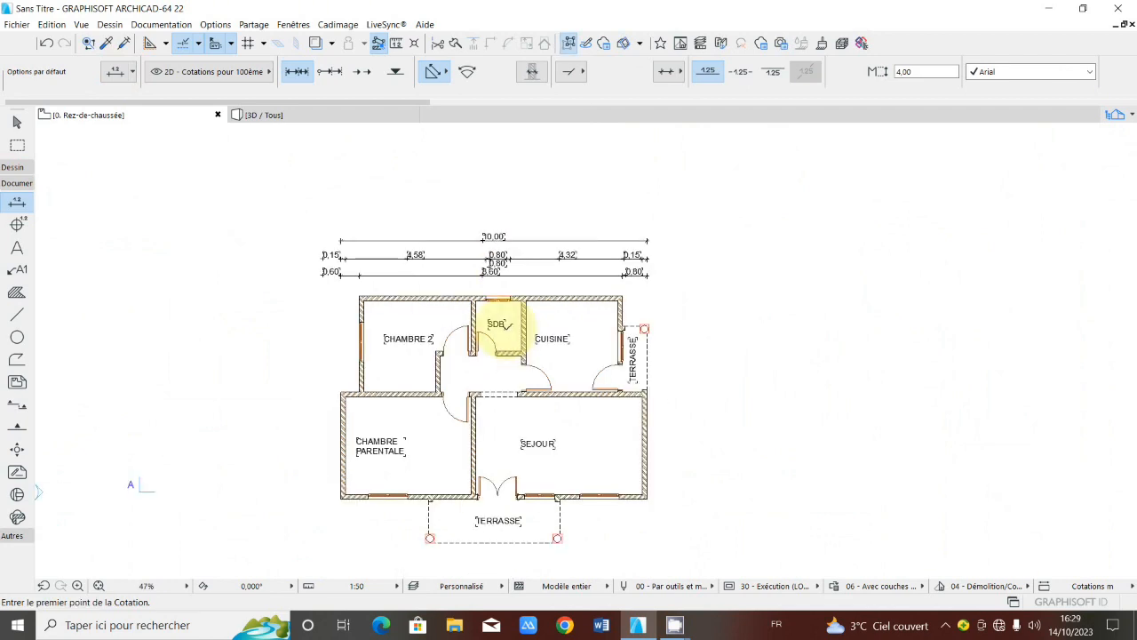
pyautogui.moveTo(508, 325); pyautogui.dragTo(509, 292, button='middle')
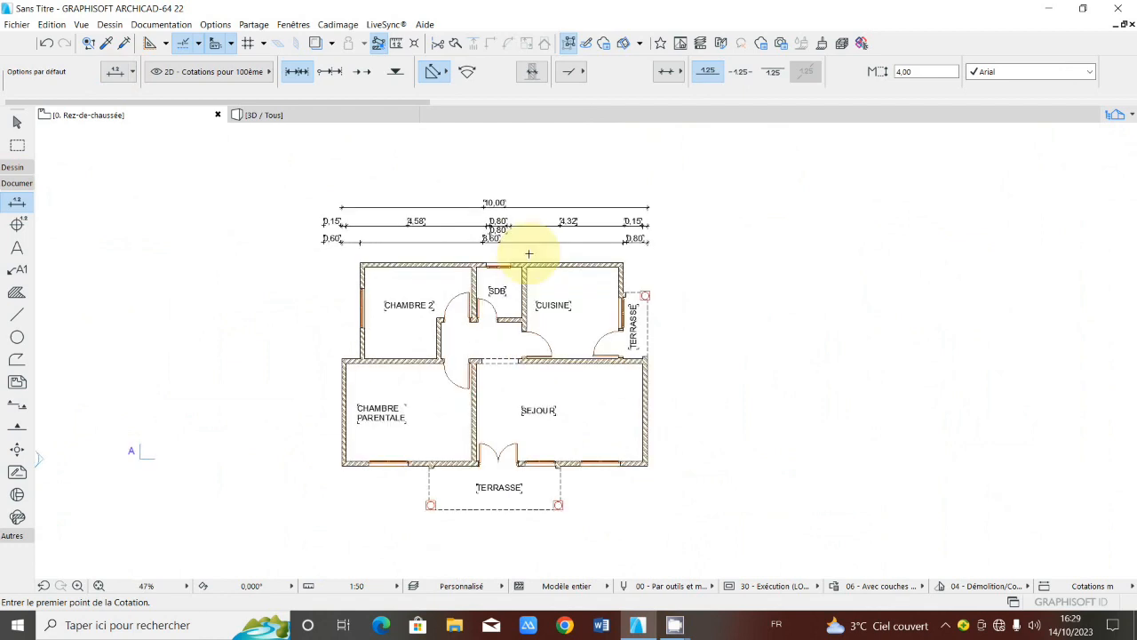
pyautogui.scroll(2, 376, 329)
pyautogui.scroll(3, 323, 233)
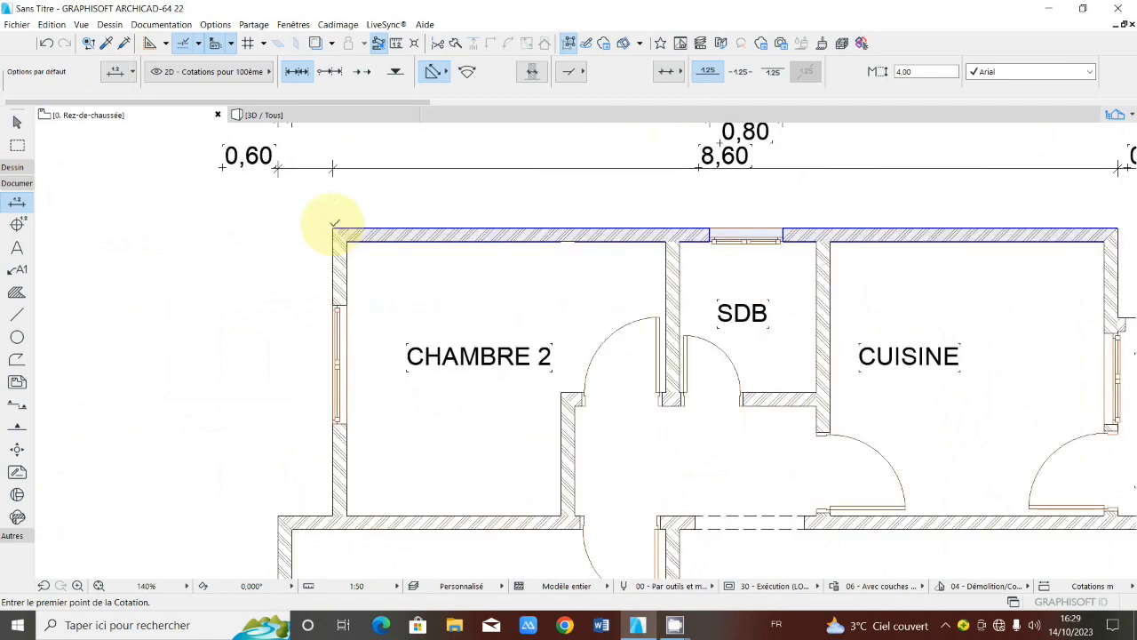
pyautogui.click(334, 226)
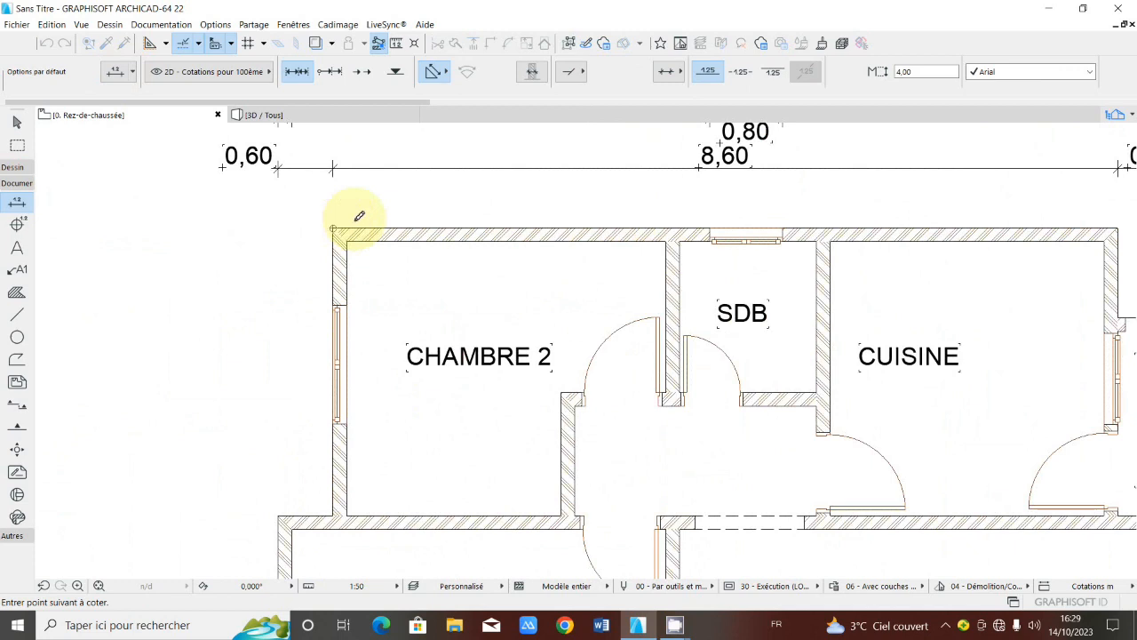
pyautogui.scroll(-6, 347, 214)
pyautogui.scroll(7, 321, 311)
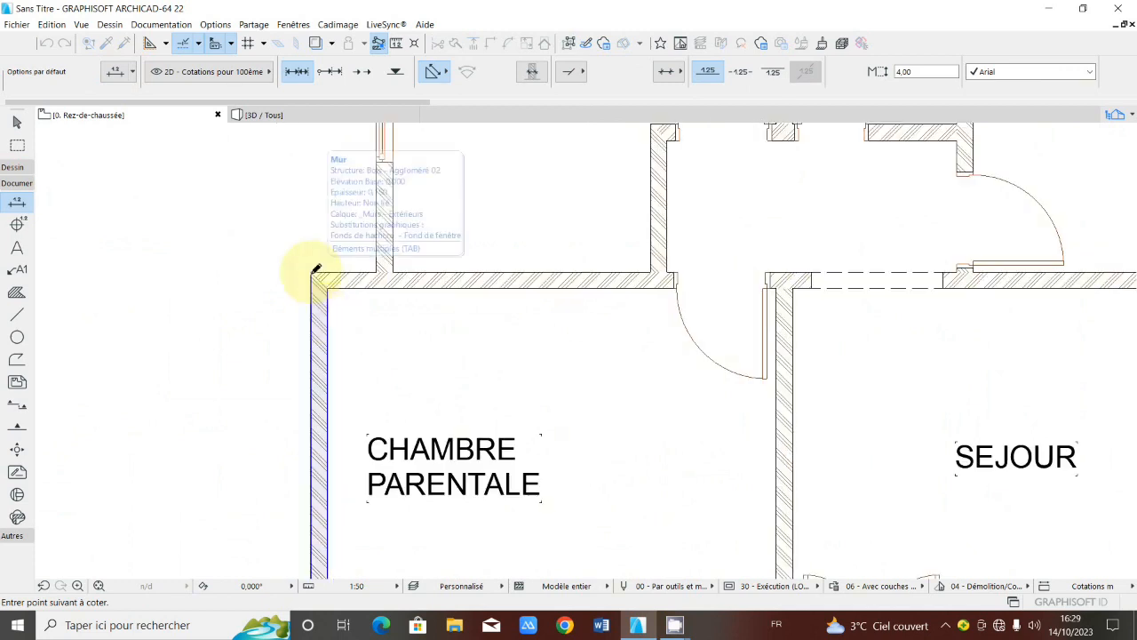
pyautogui.scroll(-6, 337, 258)
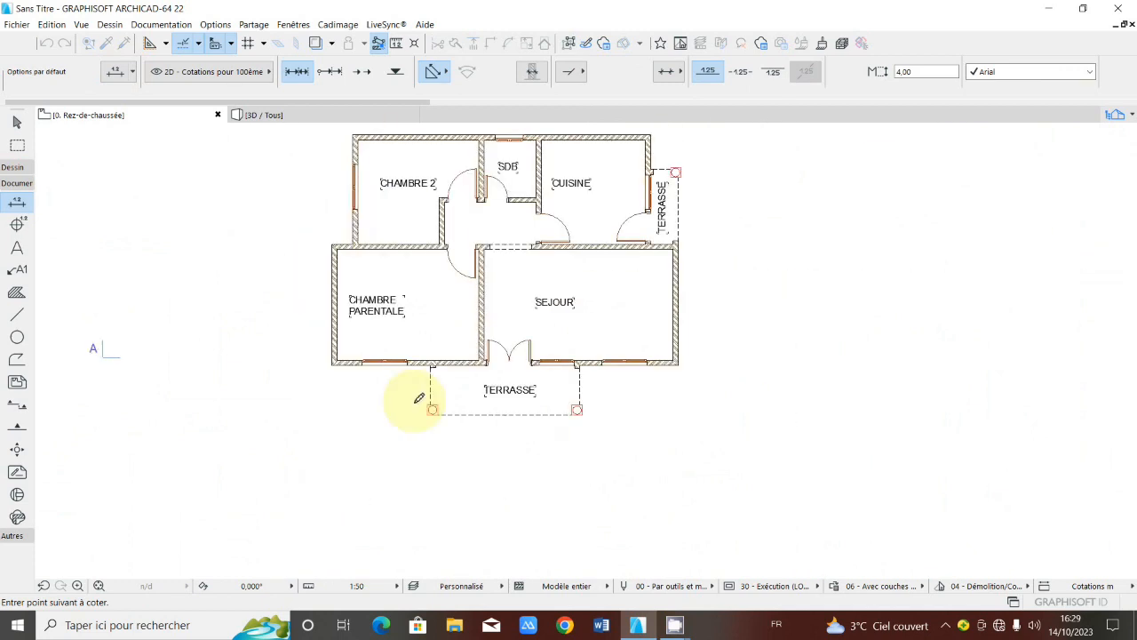
pyautogui.scroll(5, 352, 375)
pyautogui.scroll(-5, 278, 336)
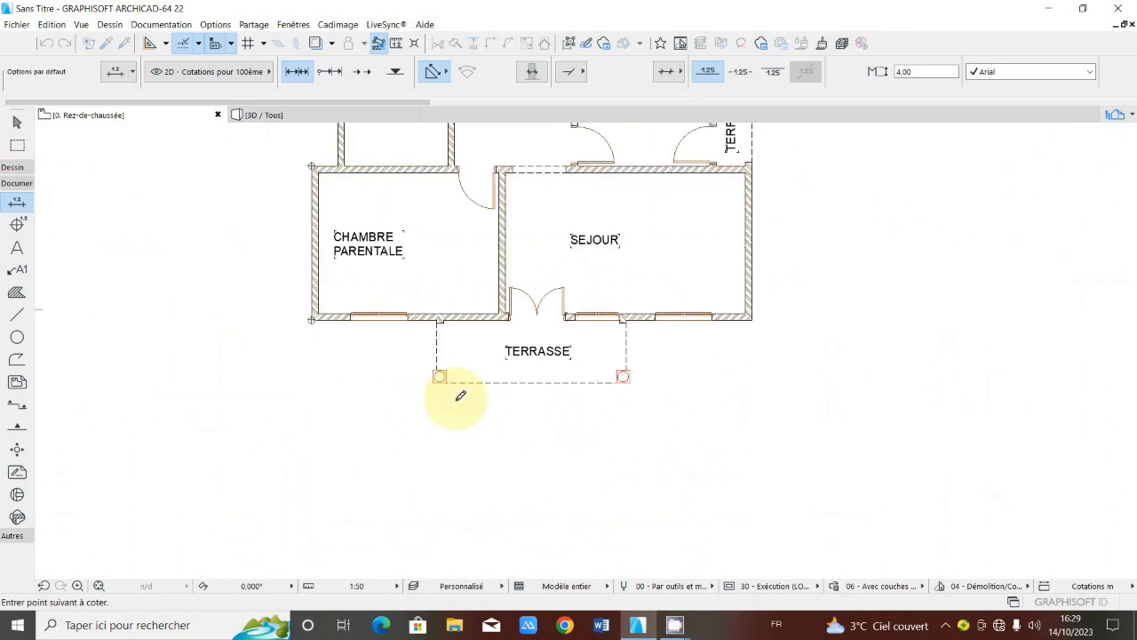
pyautogui.scroll(4, 461, 396)
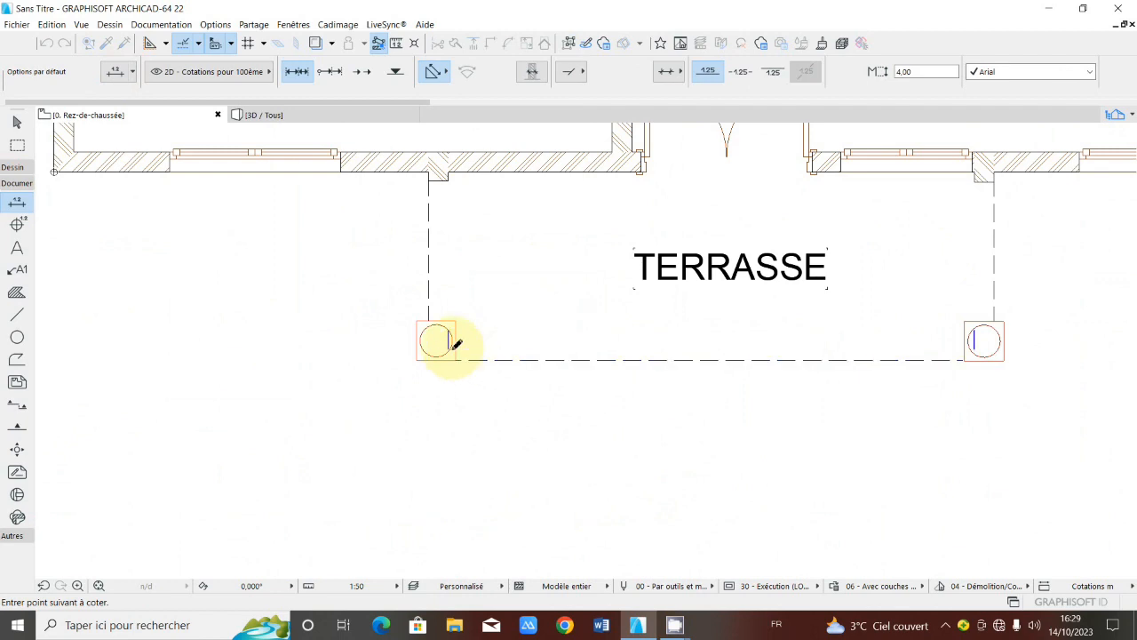
pyautogui.scroll(-5, 477, 341)
# Step: Place the vertical dimension line just outside the exterior wall of CHAMBRE PARENTALE
pyautogui.rightClick(431, 311)
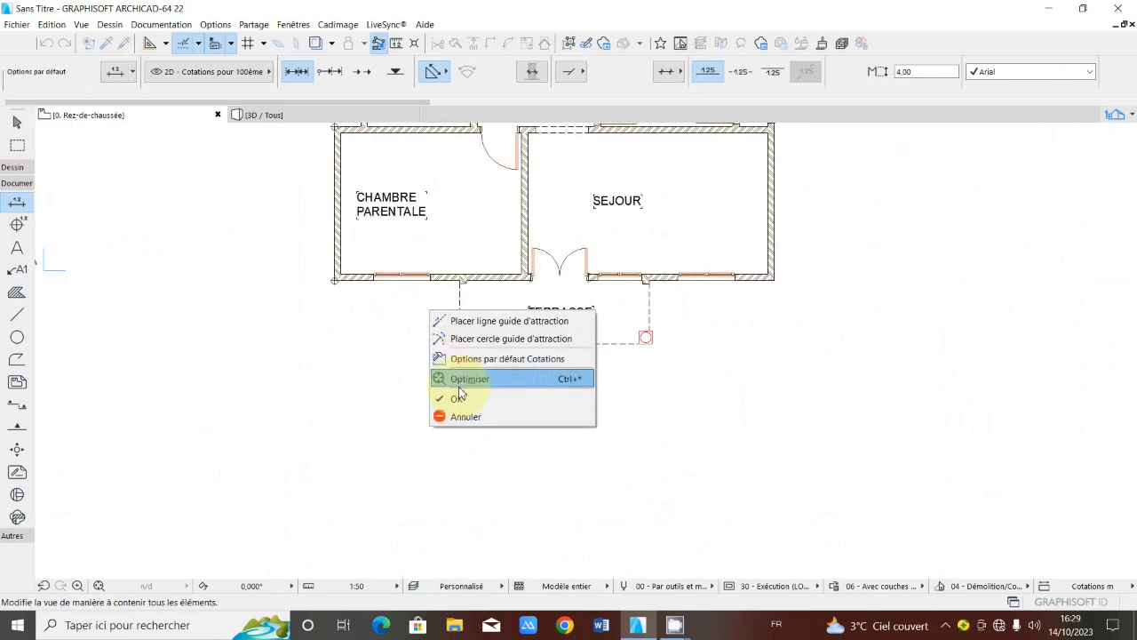
pyautogui.click(458, 378)
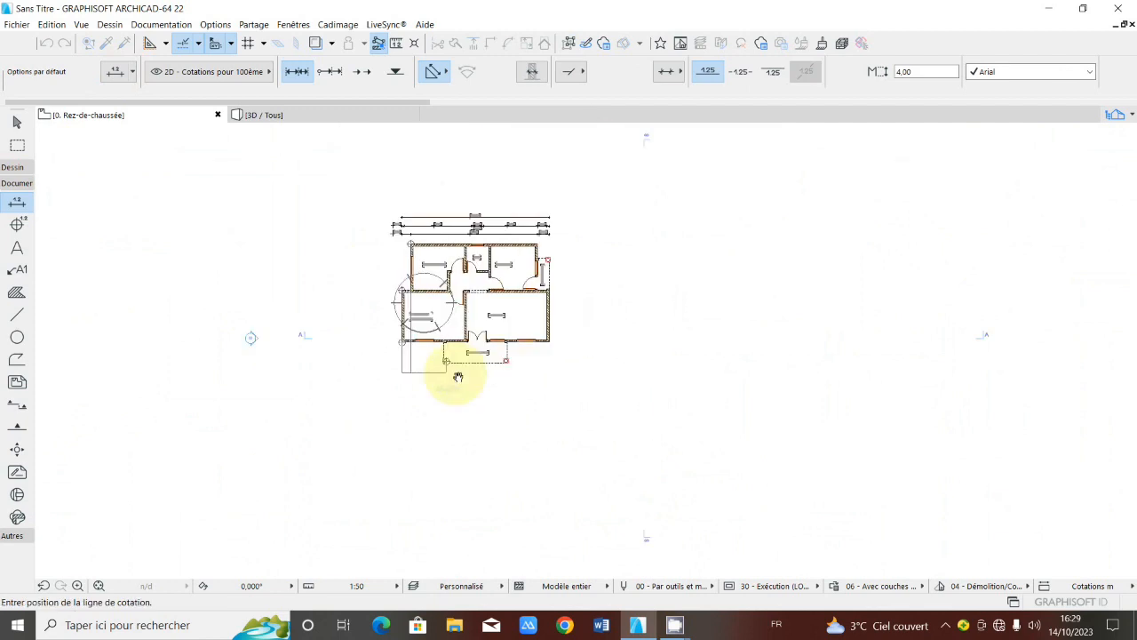
pyautogui.scroll(2, 422, 320)
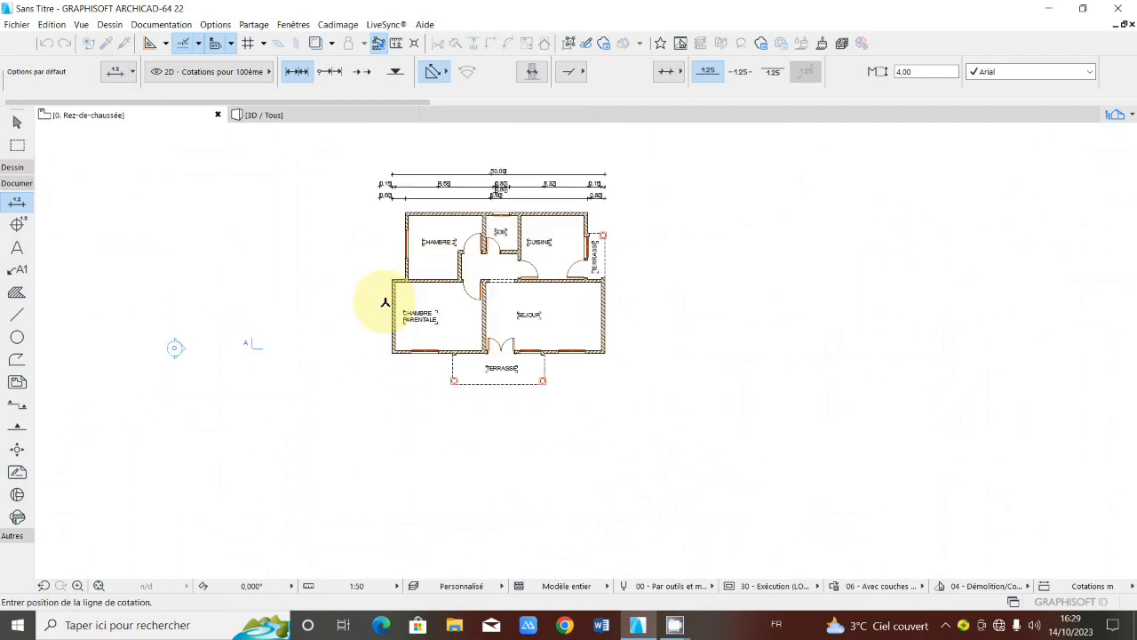
pyautogui.scroll(2, 385, 302)
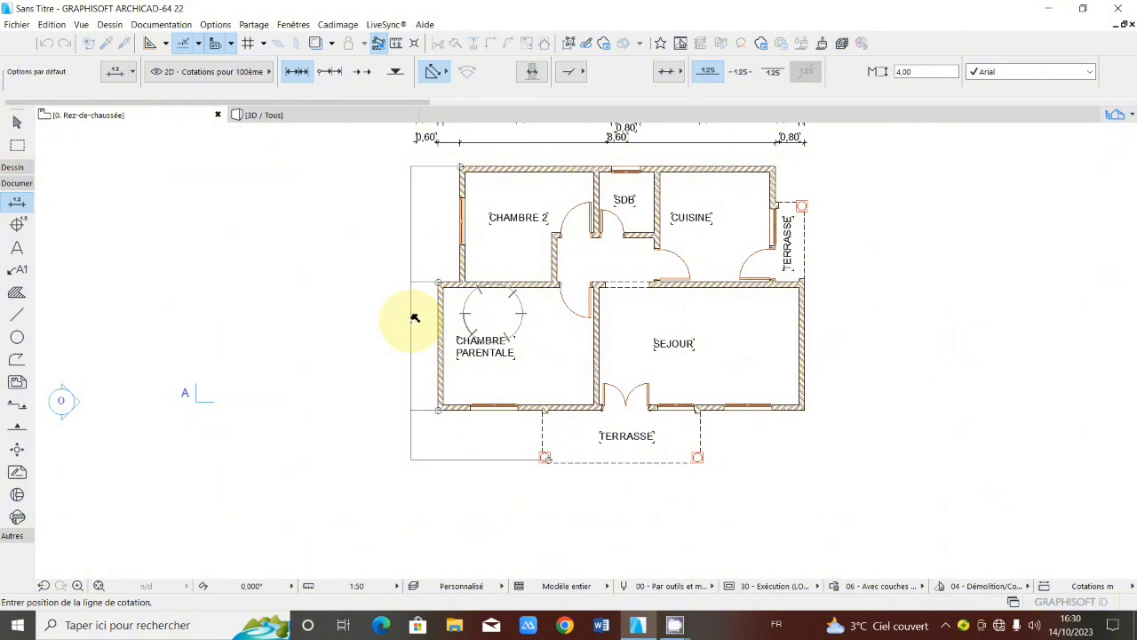
pyautogui.click(414, 317)
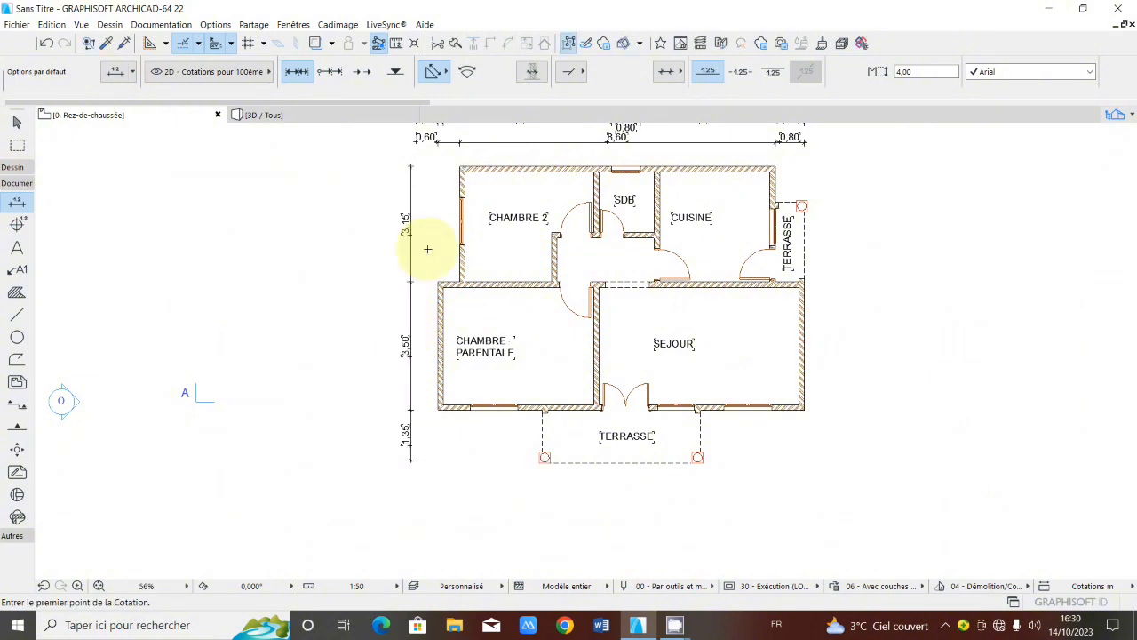
# Step: Pick both faces of CHAMBRE 2's upper exterior wall, its side window's edges and the front terrace's nearest column for a second vertical chain
pyautogui.scroll(4, 465, 167)
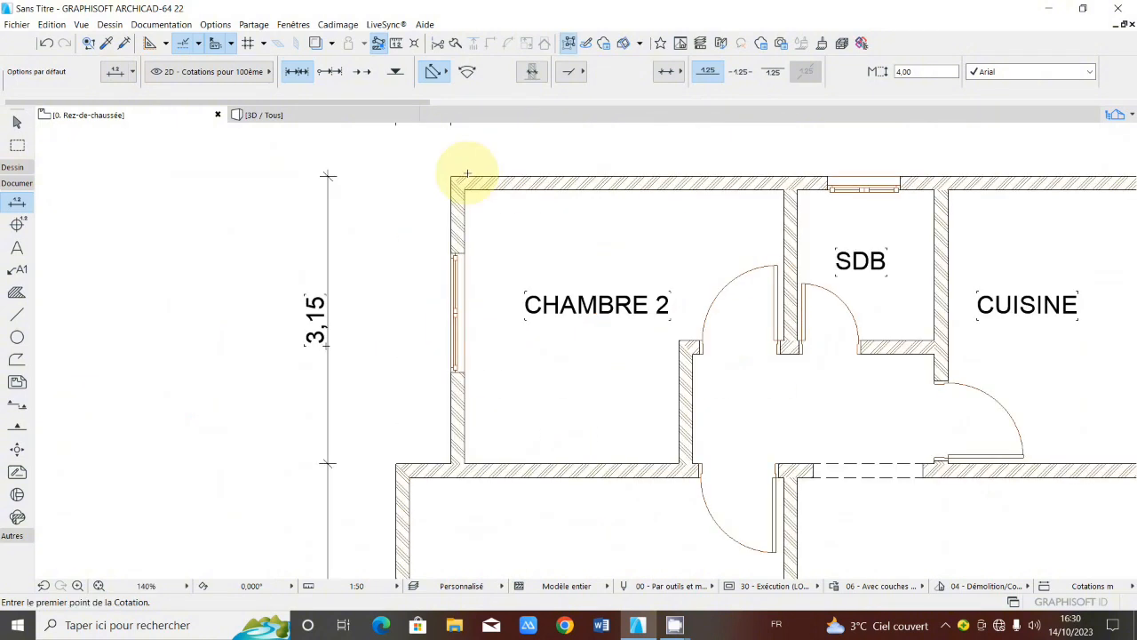
pyautogui.click(486, 182)
pyautogui.scroll(2, 467, 206)
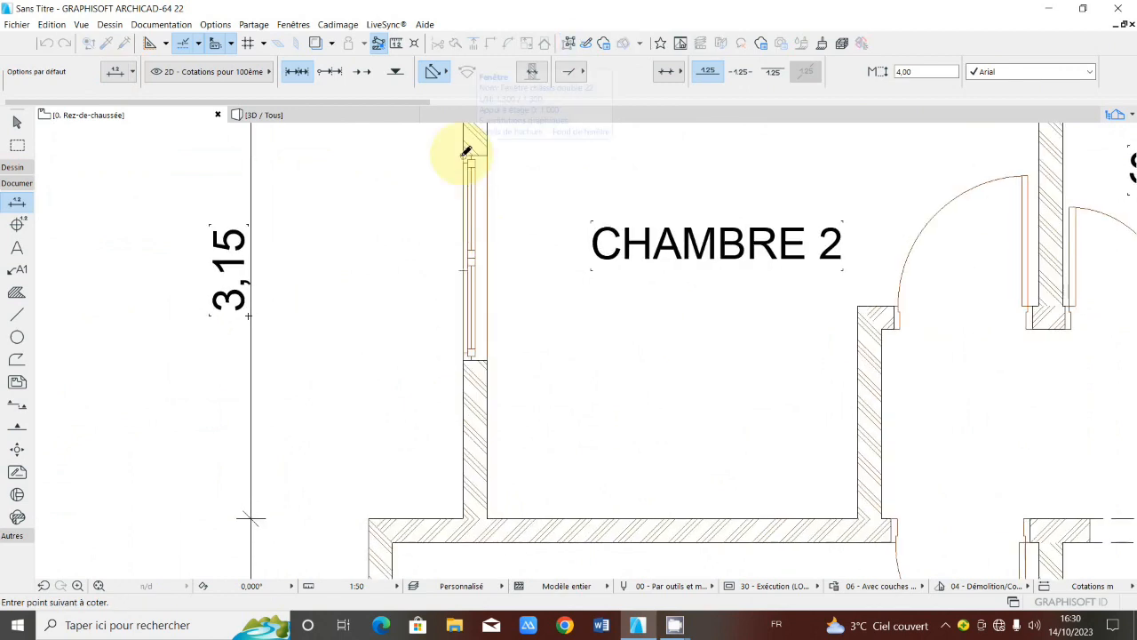
pyautogui.scroll(1, 457, 356)
pyautogui.scroll(-3, 486, 437)
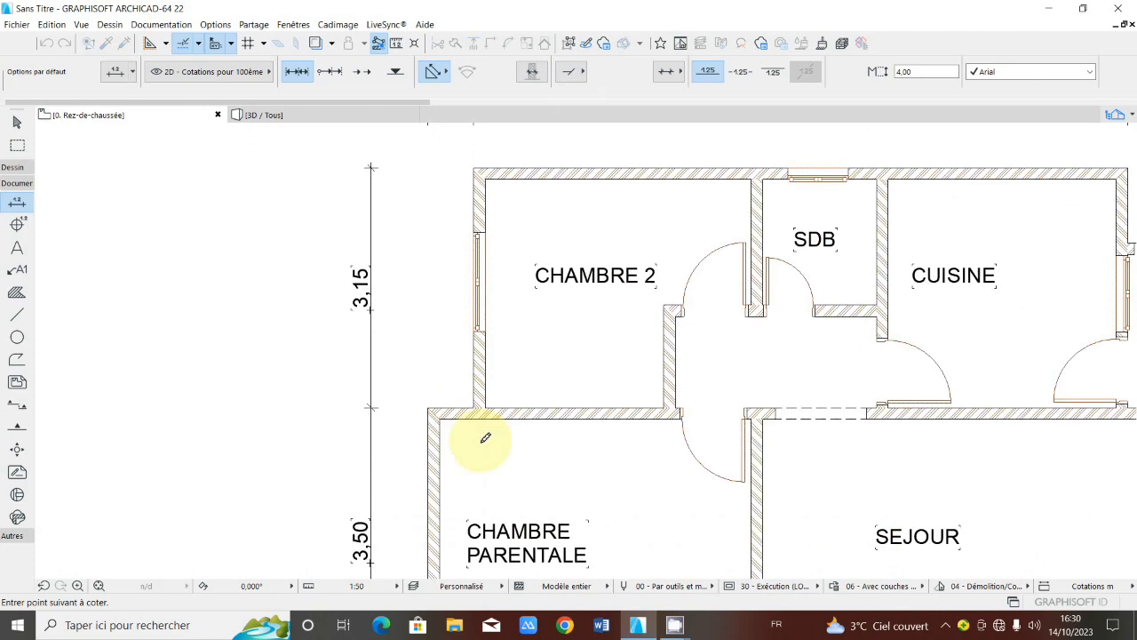
pyautogui.scroll(-3, 456, 368)
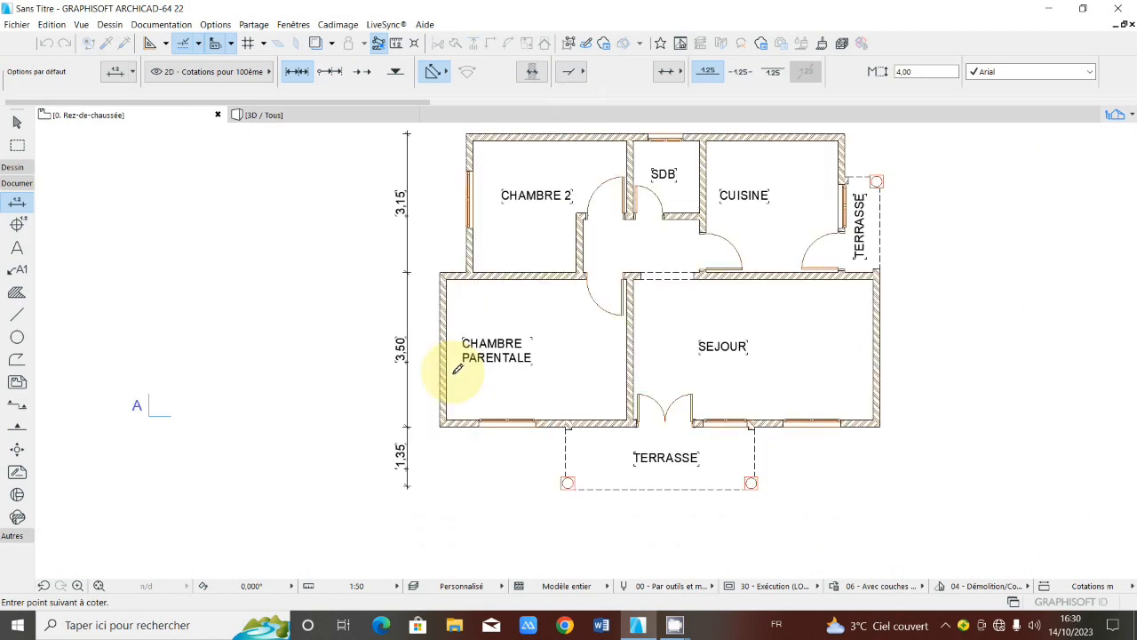
pyautogui.scroll(2, 495, 323)
pyautogui.scroll(3, 383, 383)
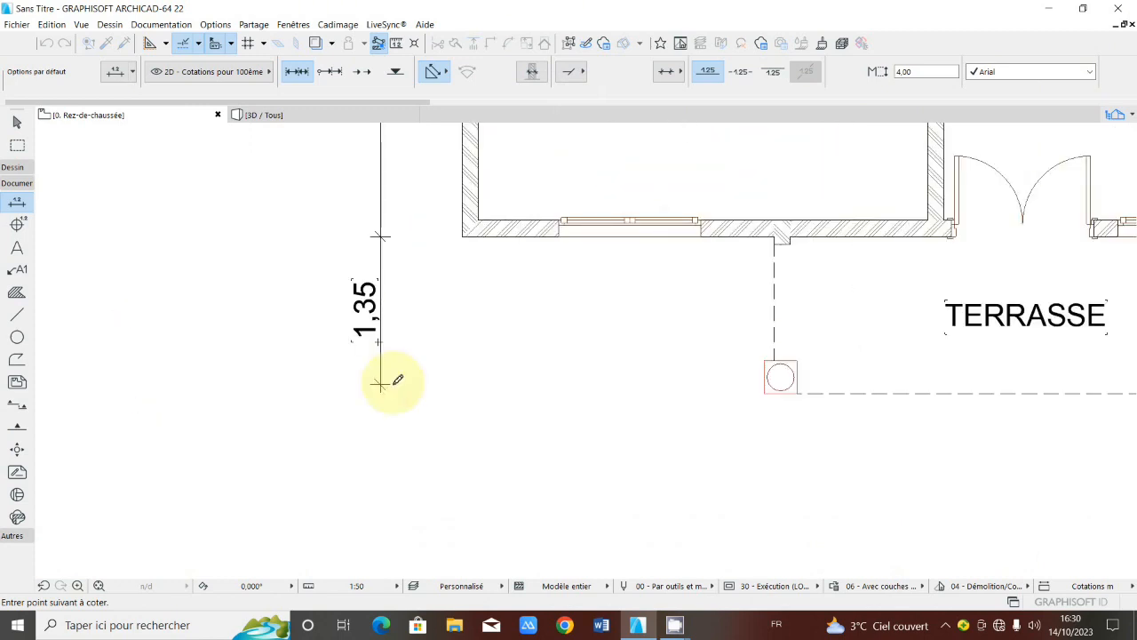
pyautogui.scroll(2, 800, 382)
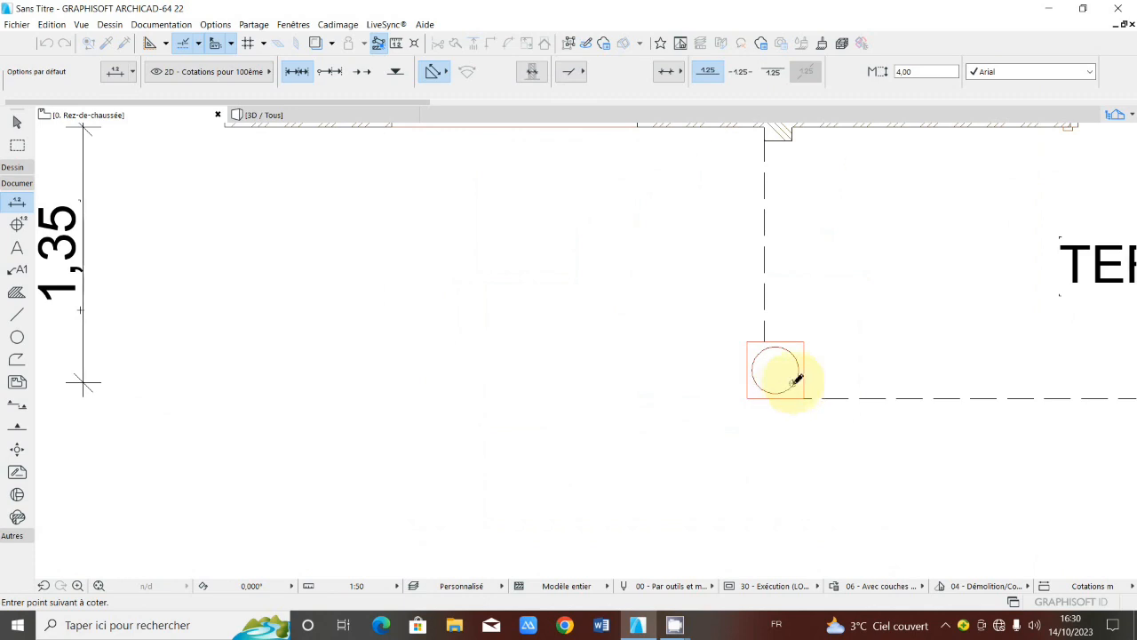
pyautogui.scroll(-3, 797, 379)
# Step: Finish the point selection and place the second vertical dimension line just outside the first vertical chain
pyautogui.rightClick(712, 376)
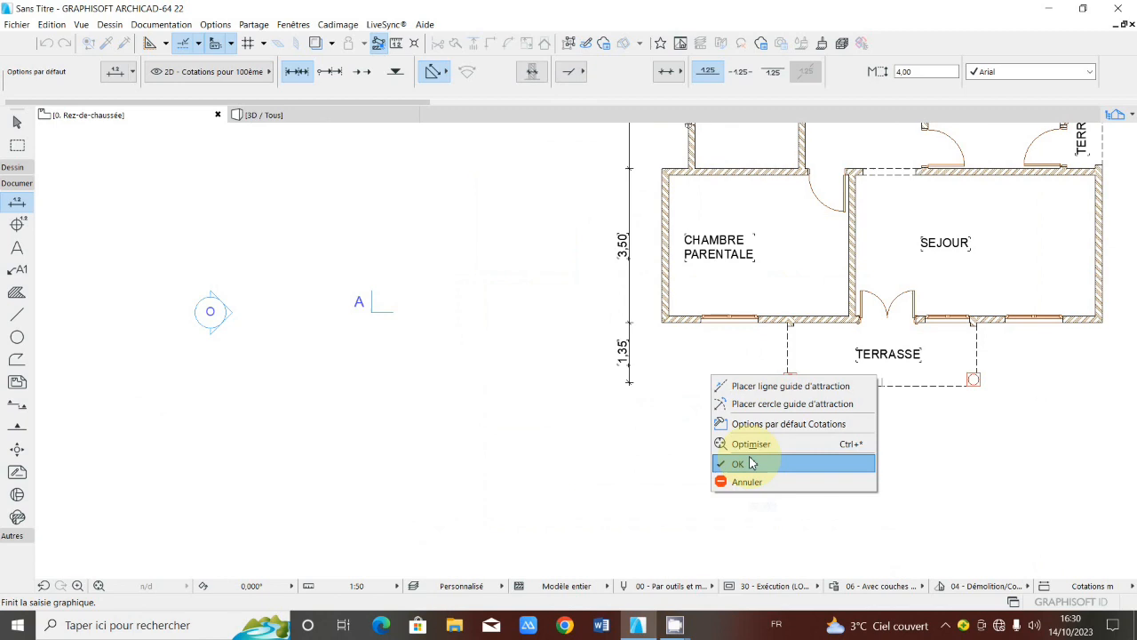
pyautogui.click(751, 463)
pyautogui.scroll(-5, 709, 333)
pyautogui.scroll(3, 709, 334)
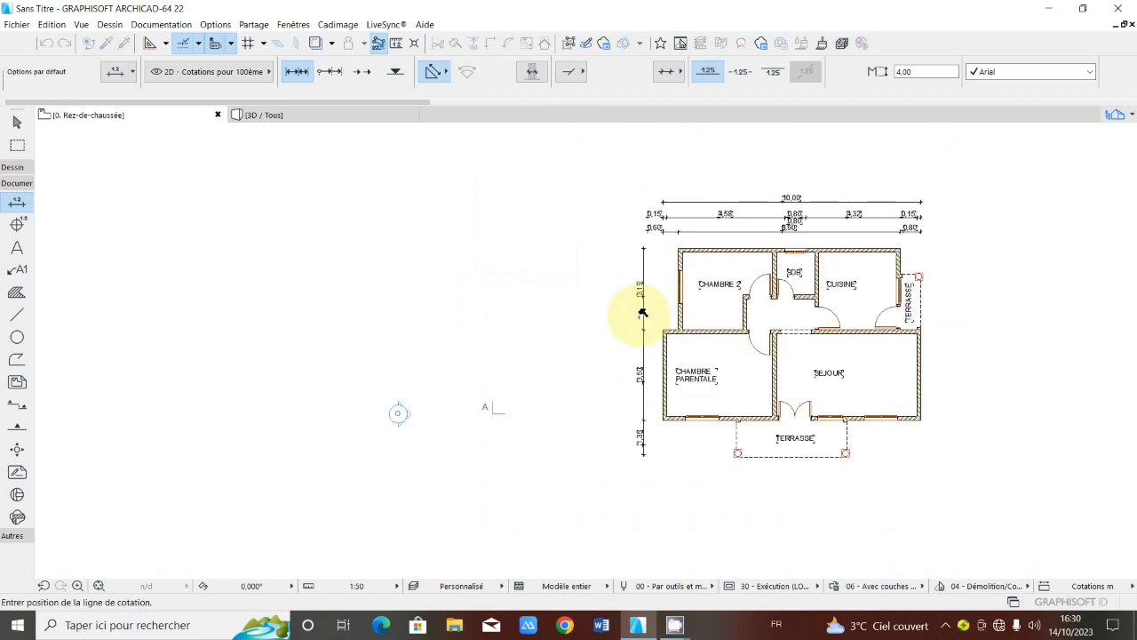
pyautogui.scroll(3, 644, 312)
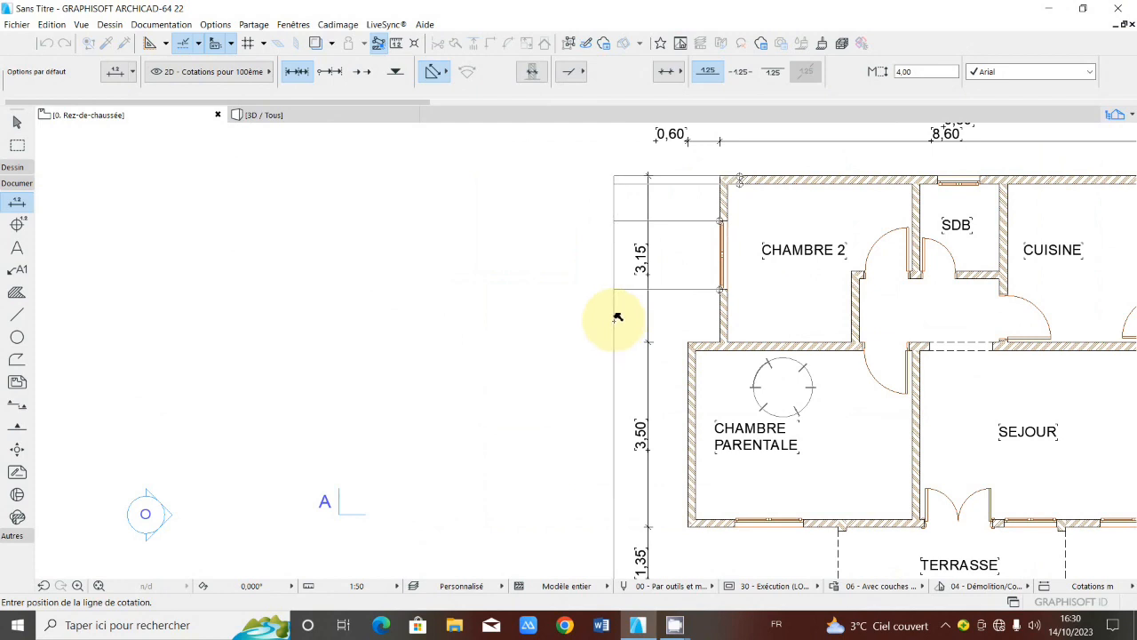
pyautogui.click(615, 311)
pyautogui.scroll(-2, 615, 309)
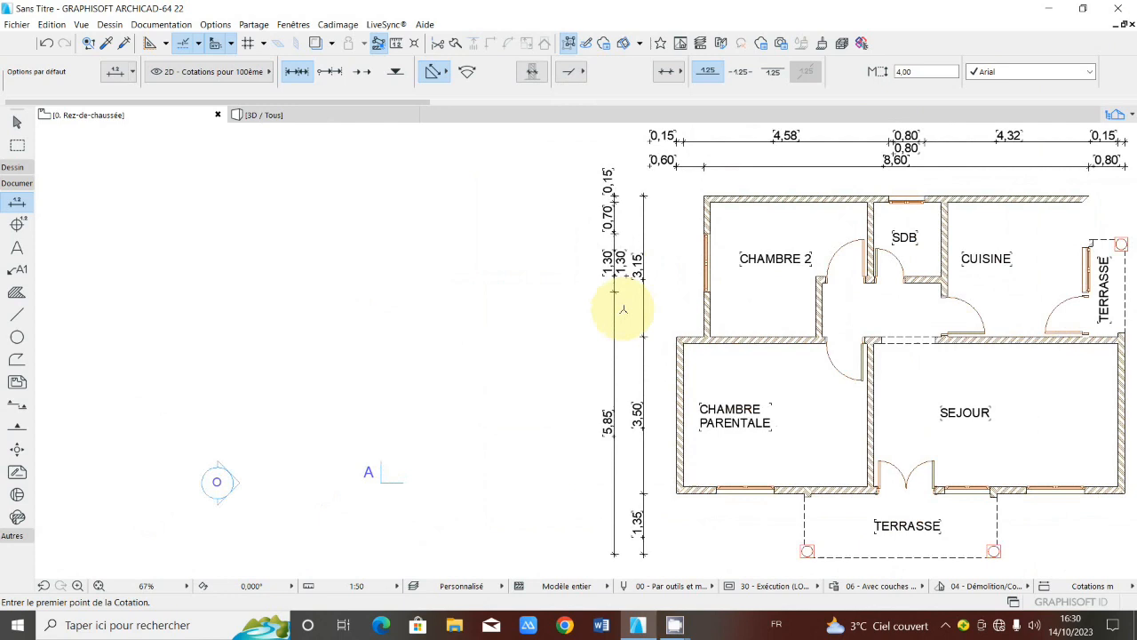
pyautogui.scroll(-1, 634, 267)
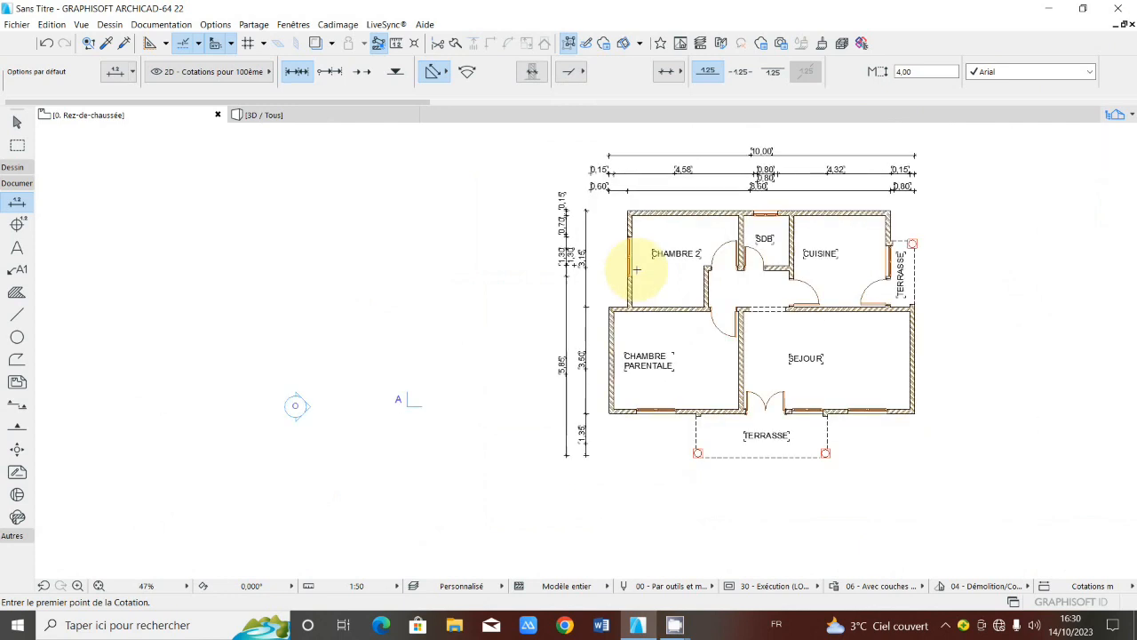
# Step: Add an overall vertical dimension from the CHAMBRE 2 outer corner to the front terrace's nearest column, outside the two existing vertical chains
pyautogui.scroll(5, 636, 268)
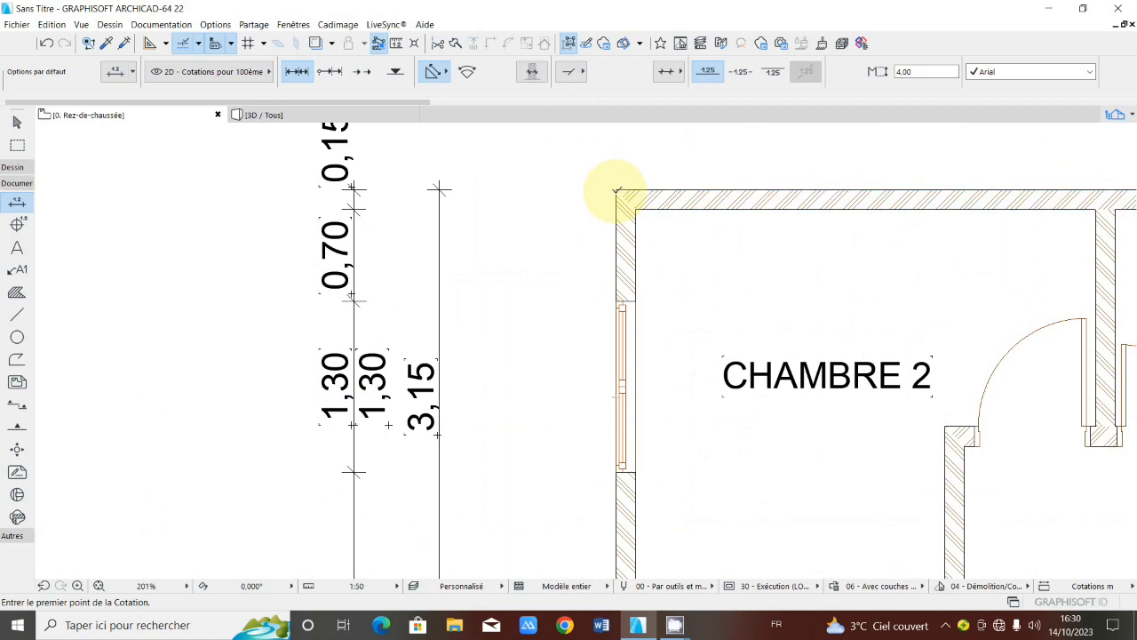
pyautogui.click(617, 190)
pyautogui.scroll(-5, 662, 349)
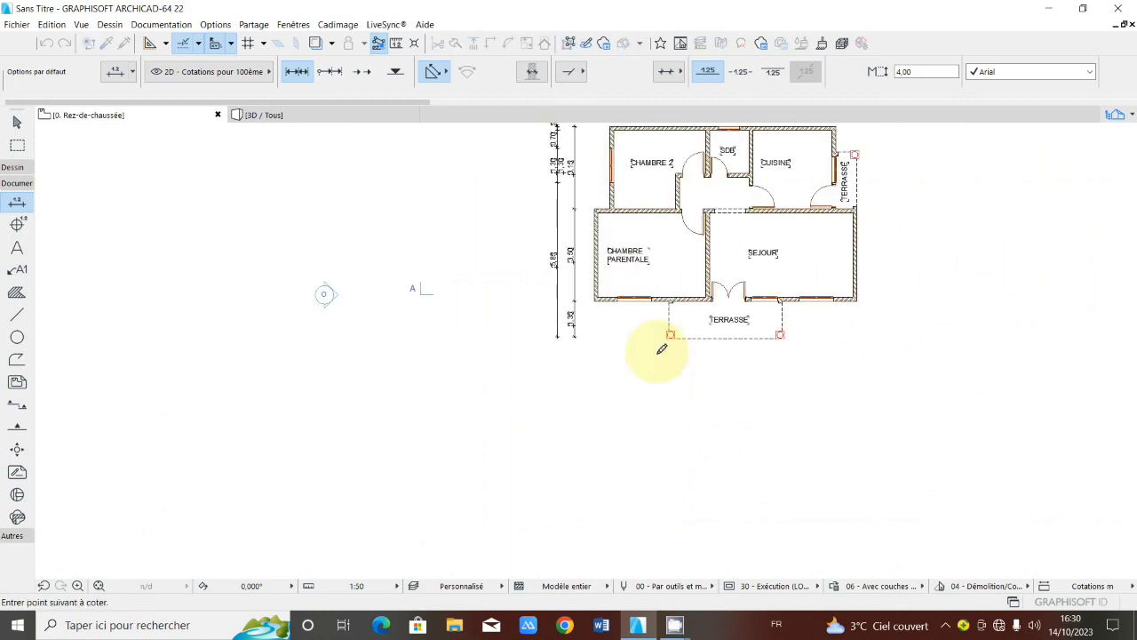
pyautogui.scroll(5, 662, 349)
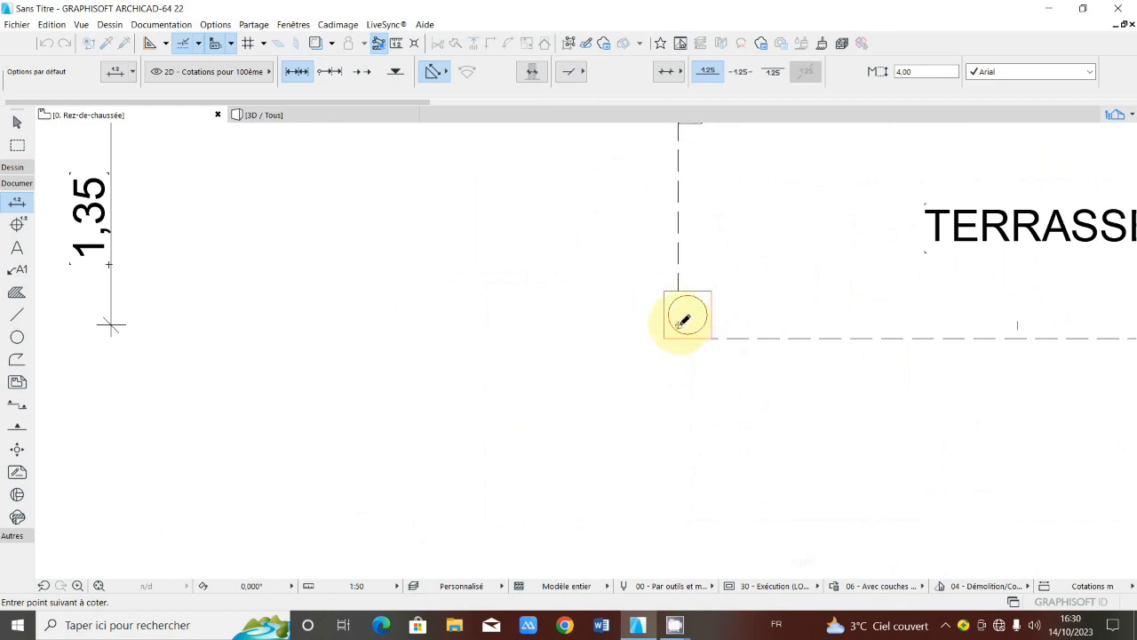
pyautogui.scroll(-5, 685, 318)
pyautogui.rightClick(635, 309)
pyautogui.click(673, 393)
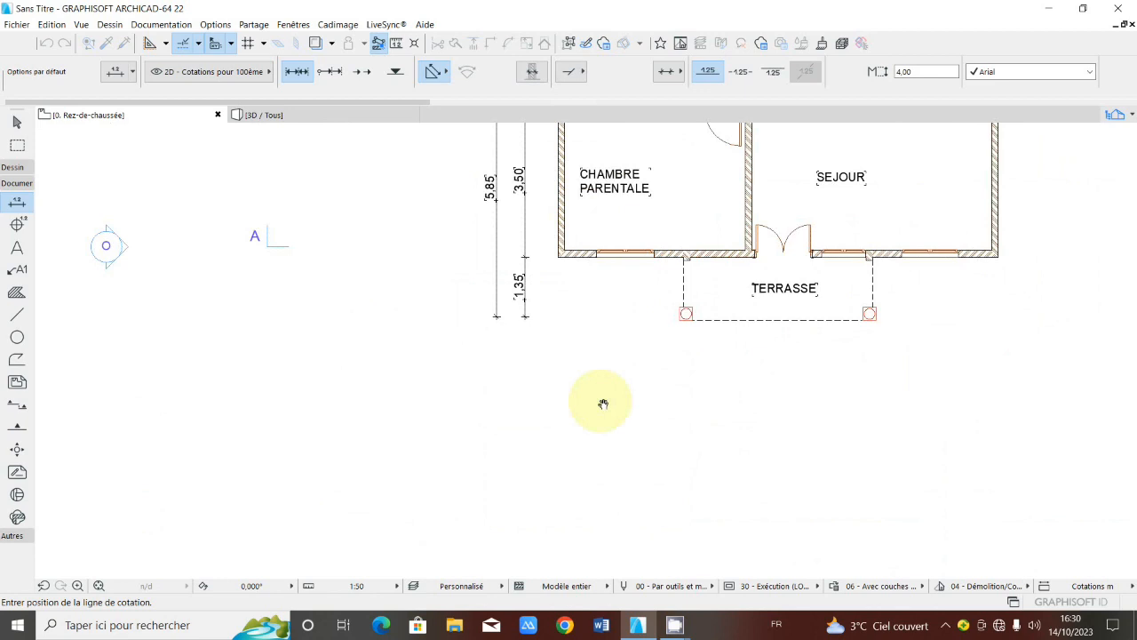
pyautogui.scroll(-3, 533, 266)
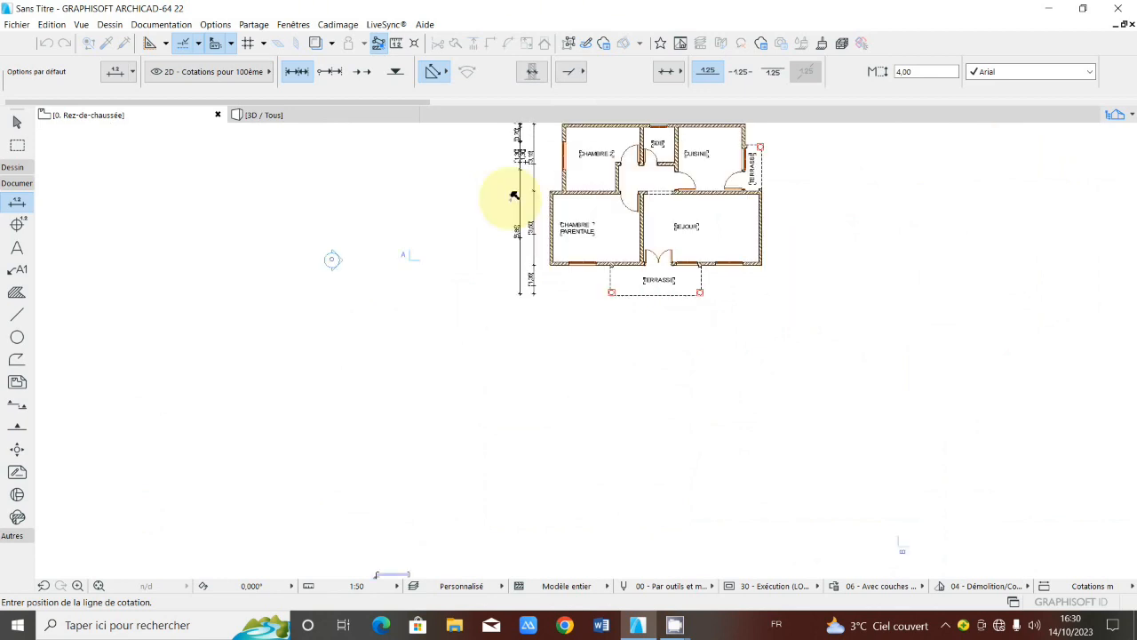
pyautogui.scroll(1, 537, 269)
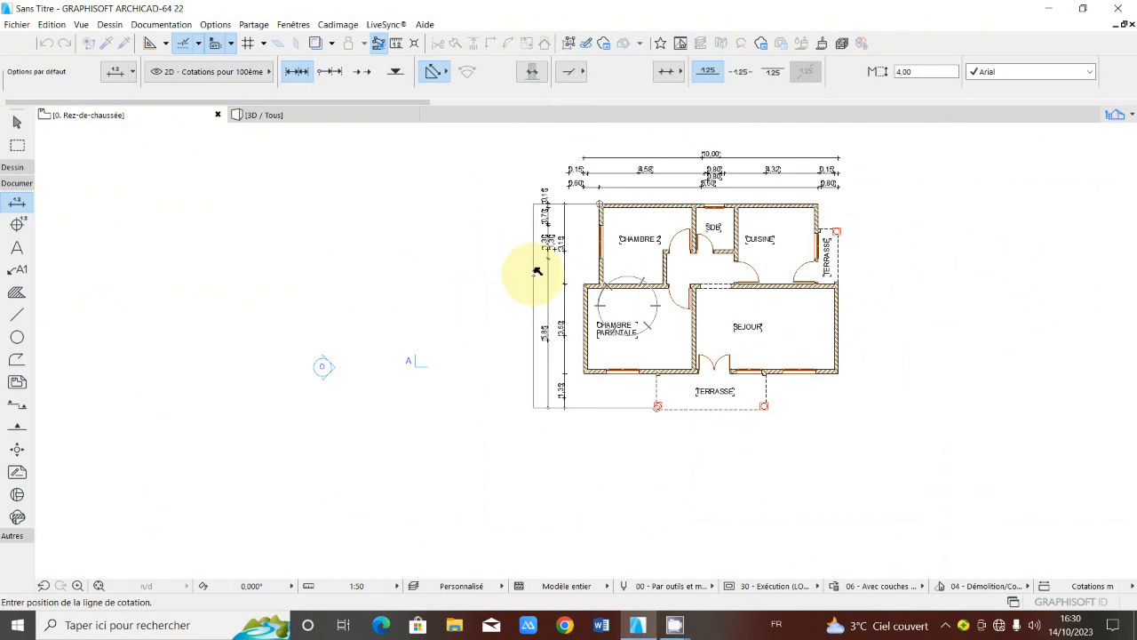
pyautogui.click(537, 271)
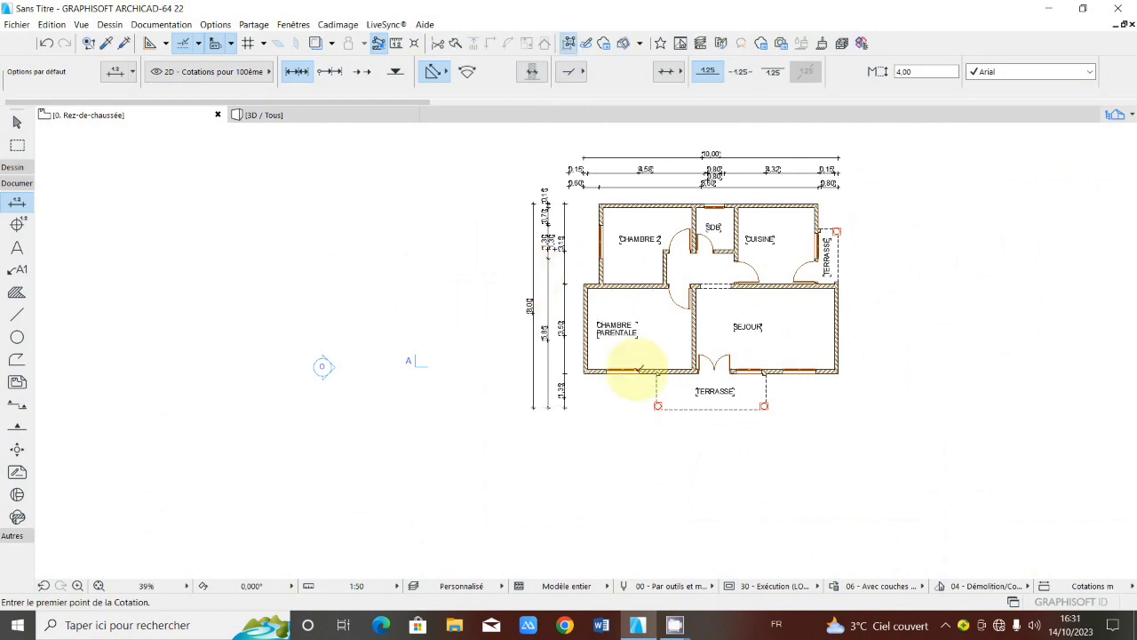
# Step: Pick the CHAMBRE PARENTALE outer corner, both side edges of the front terrace and the SEJOUR outer corner as points for a horizontal chain
pyautogui.scroll(4, 638, 368)
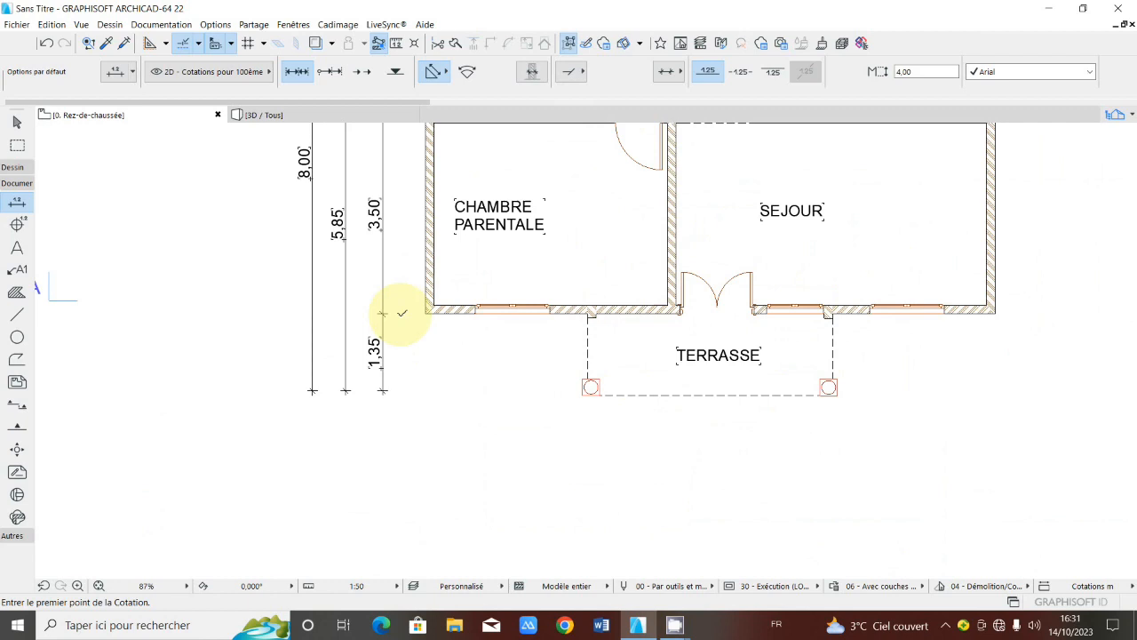
pyautogui.scroll(5, 401, 313)
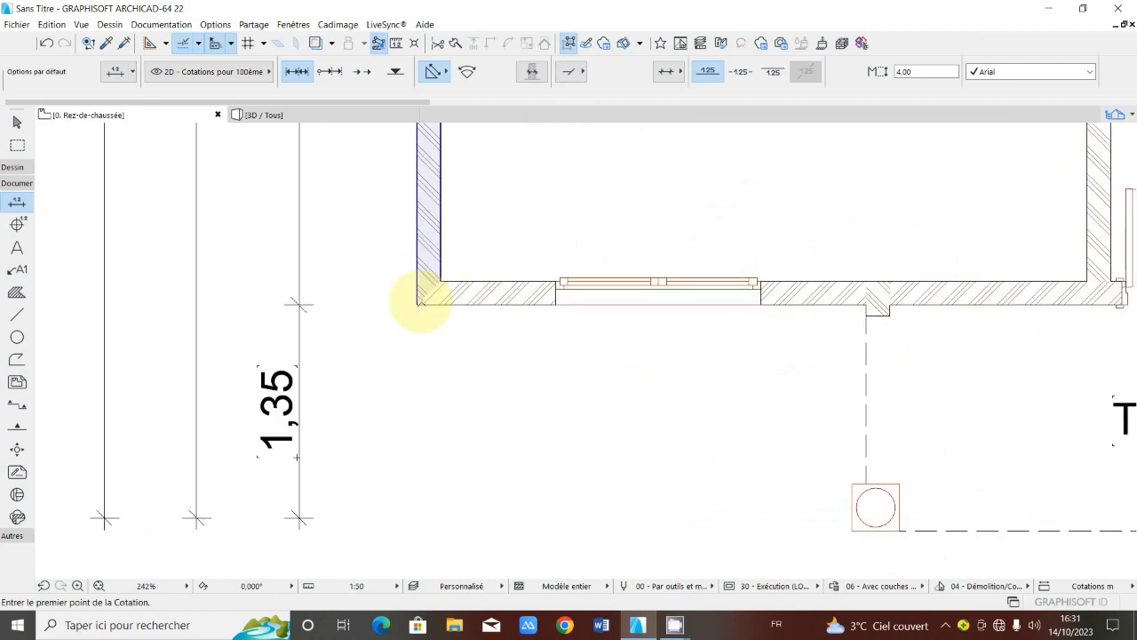
pyautogui.click(416, 303)
pyautogui.scroll(-3, 420, 302)
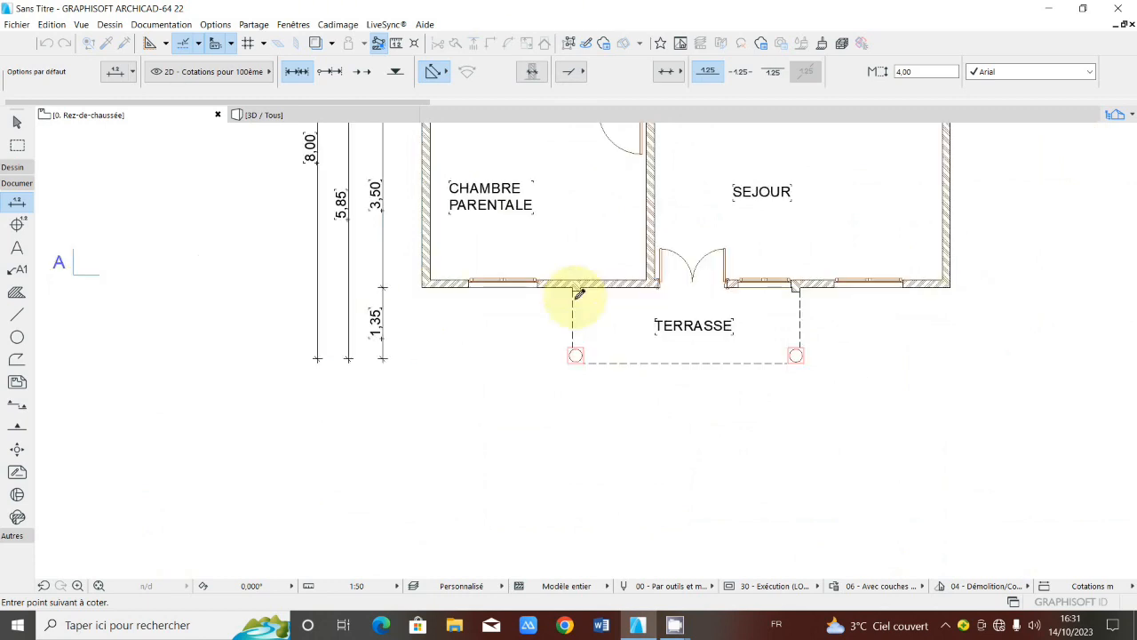
pyautogui.scroll(3, 577, 294)
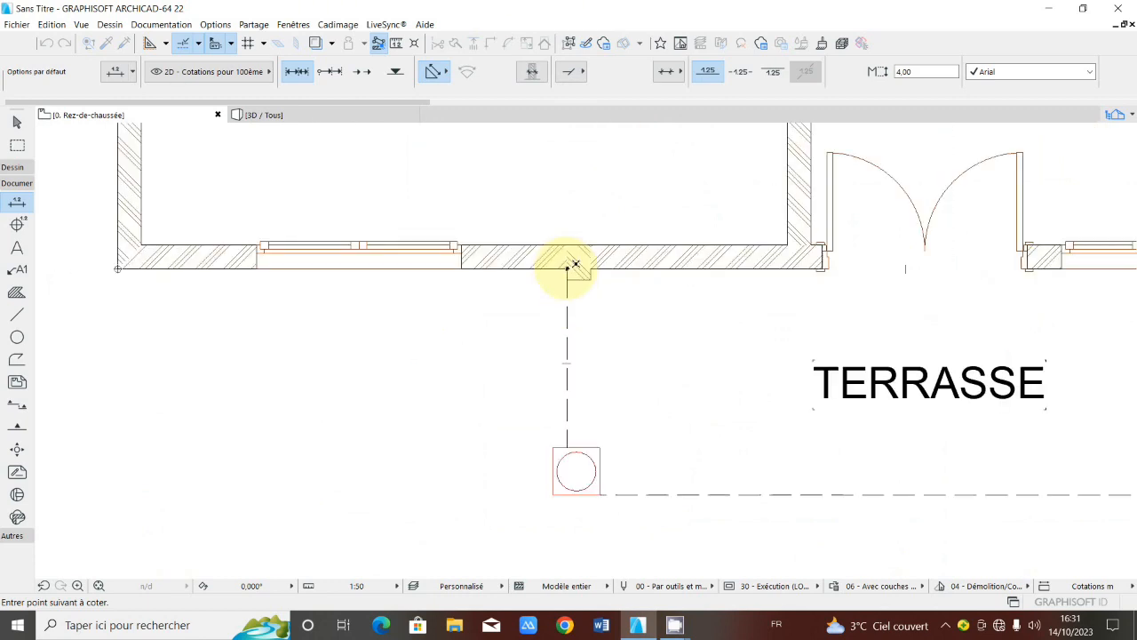
pyautogui.scroll(-3, 728, 267)
pyautogui.scroll(3, 728, 268)
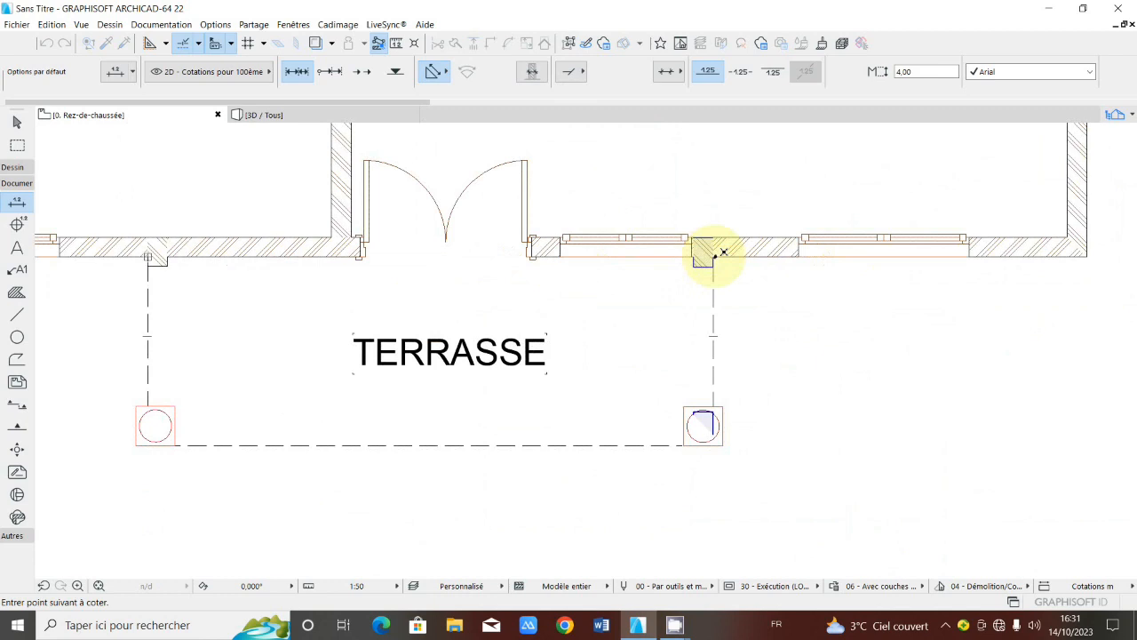
pyautogui.scroll(-3, 723, 254)
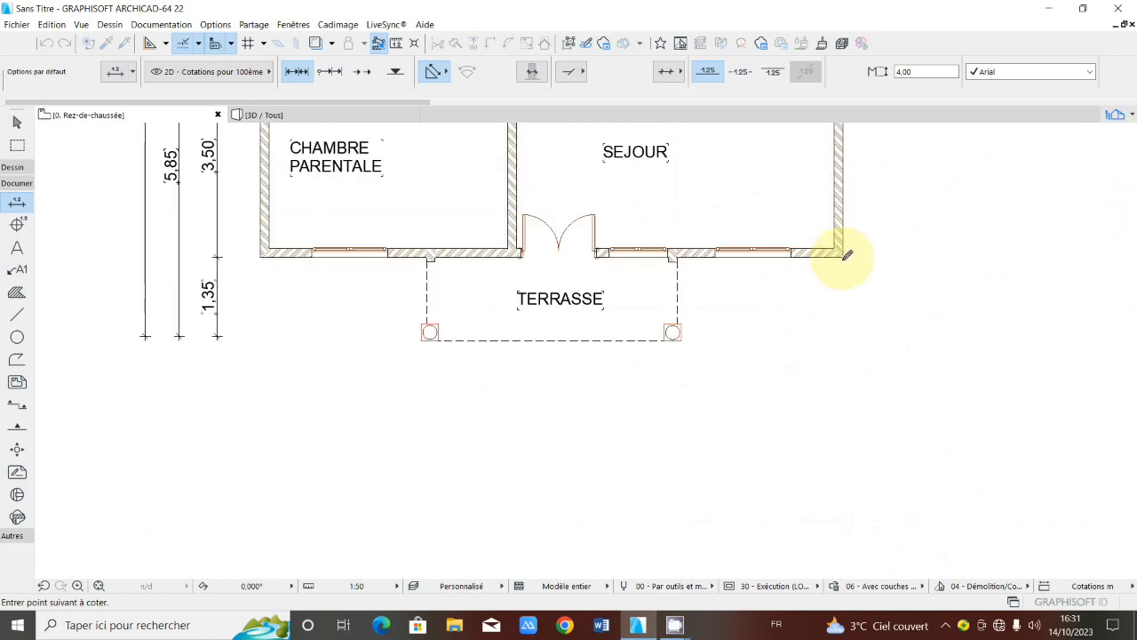
pyautogui.scroll(2, 847, 255)
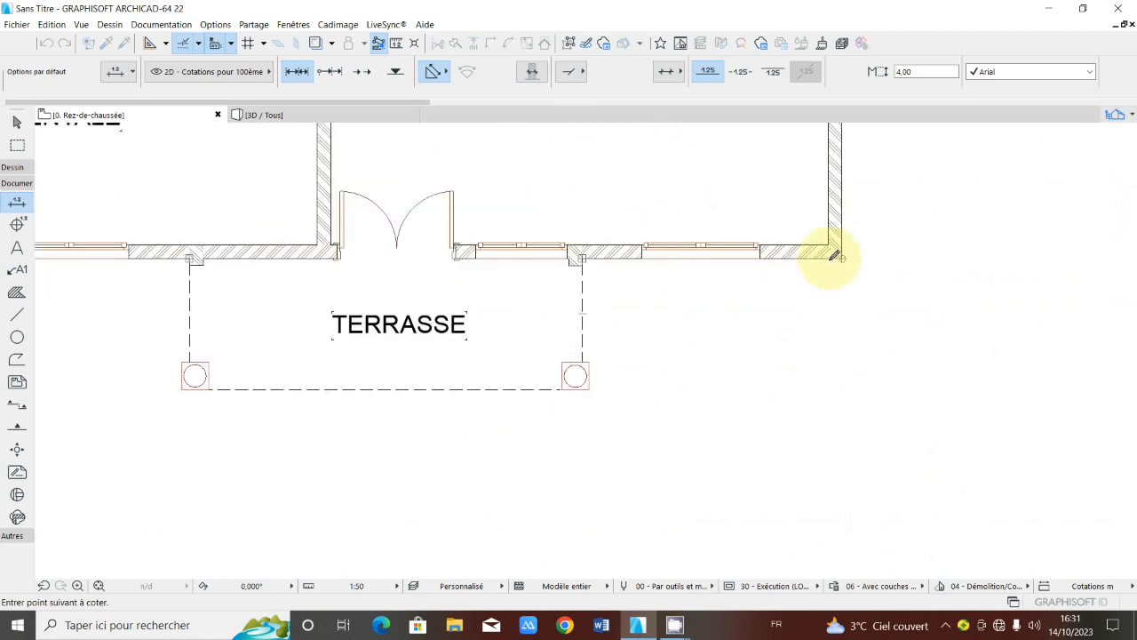
pyautogui.scroll(-5, 834, 256)
# Step: Finish the point selection and place the horizontal dimension line just below the front terrace
pyautogui.rightClick(820, 275)
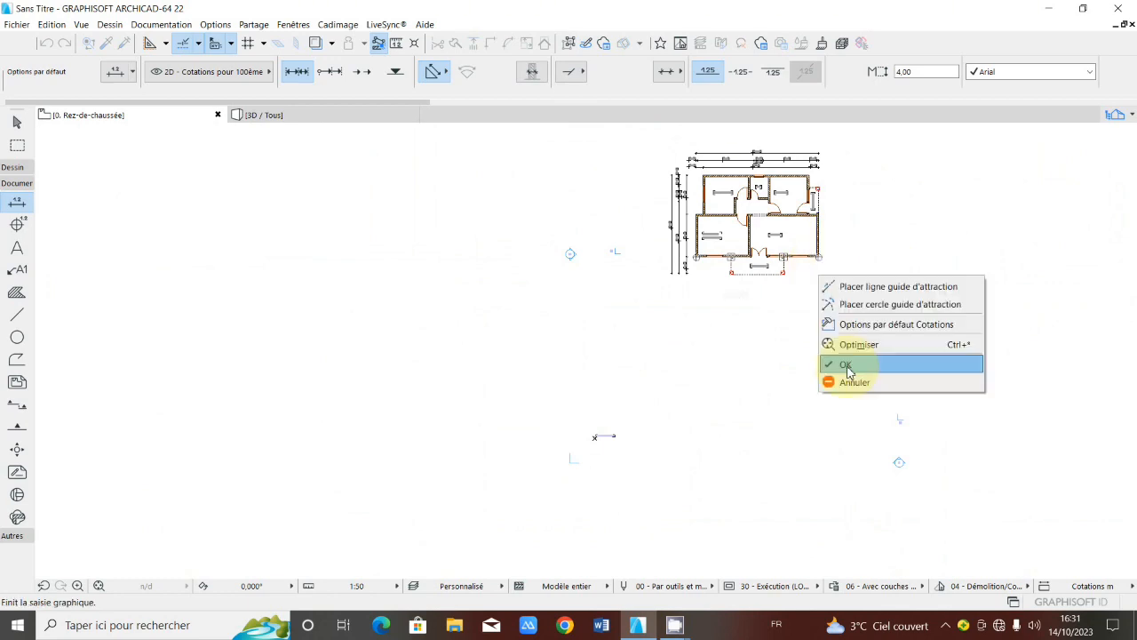
pyautogui.click(847, 368)
pyautogui.scroll(3, 791, 290)
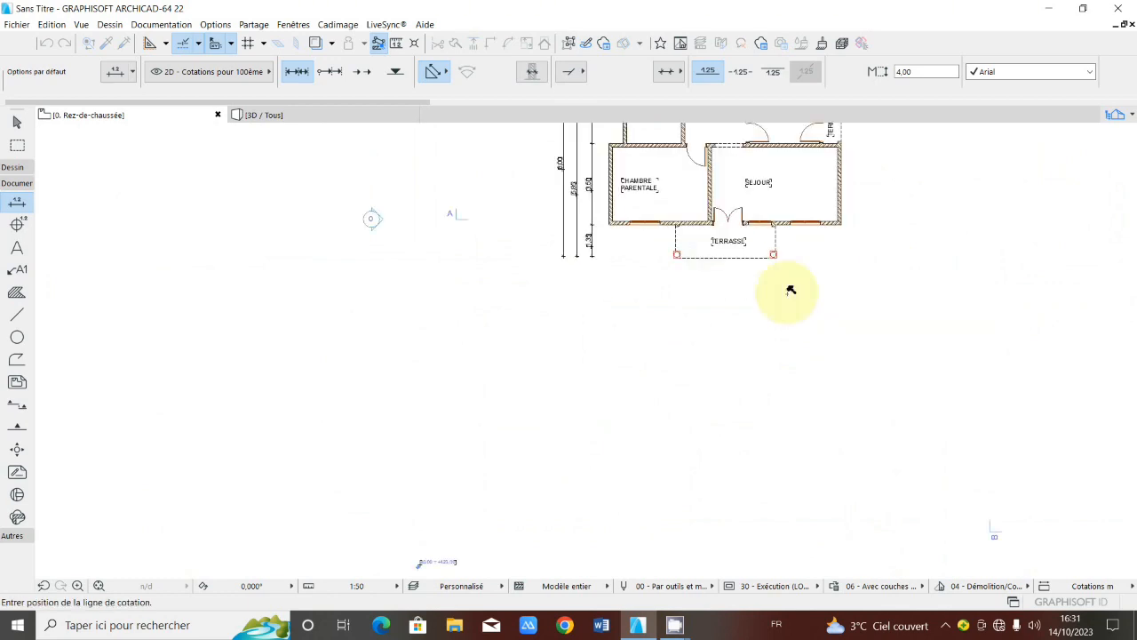
pyautogui.scroll(2, 791, 290)
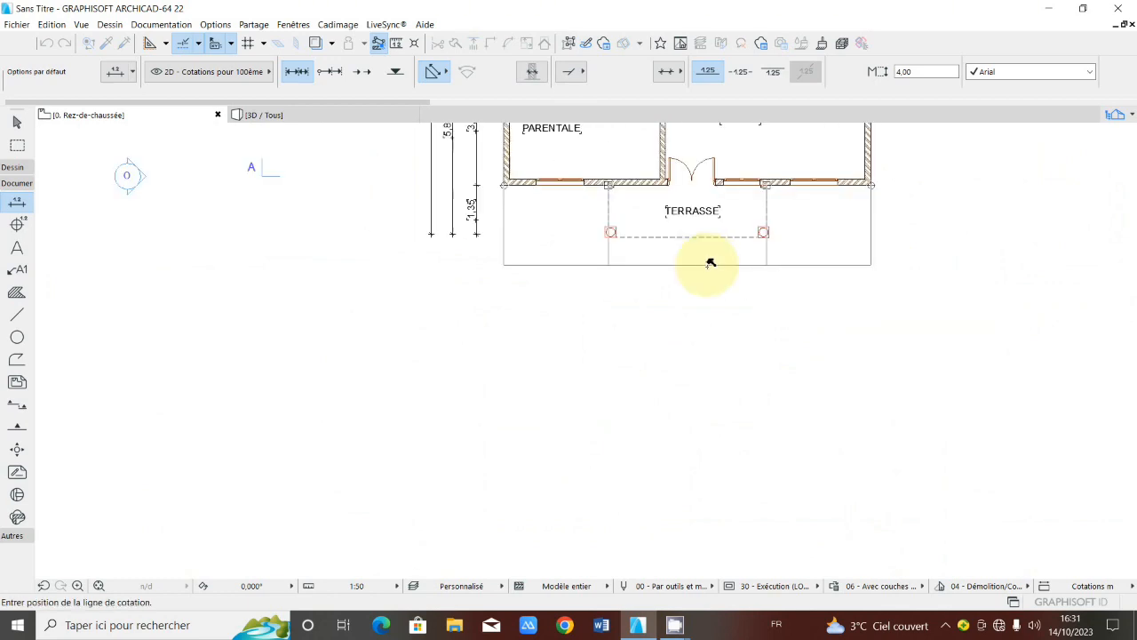
pyautogui.click(711, 262)
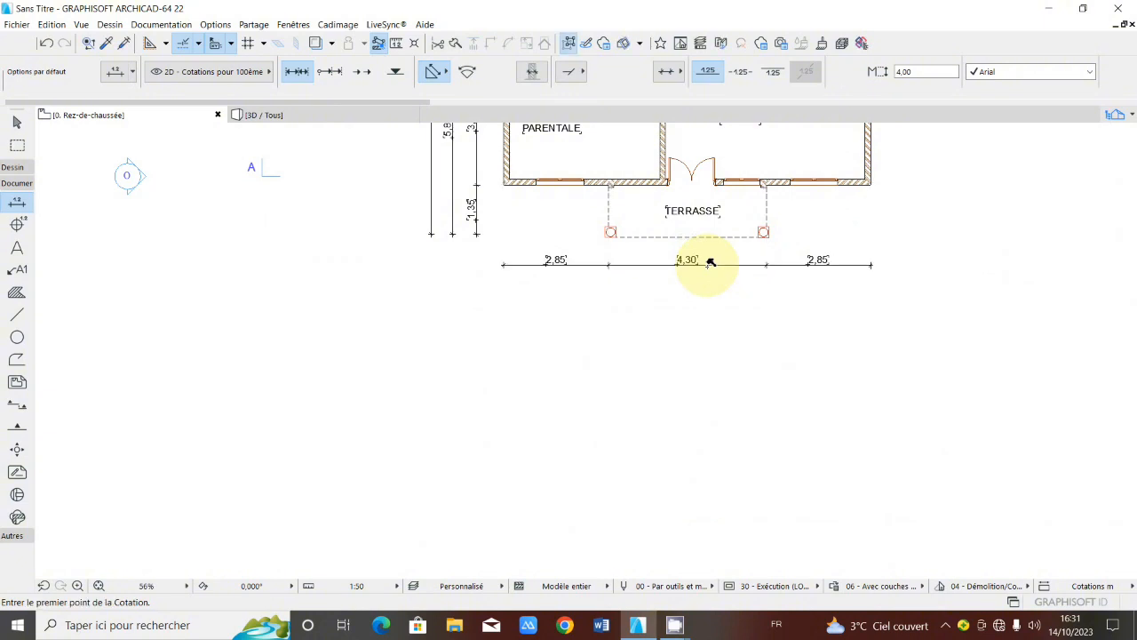
# Step: Pick both faces of CHAMBRE PARENTALE's outer side wall and its front window's edges as points for a second horizontal chain
pyautogui.scroll(1, 590, 287)
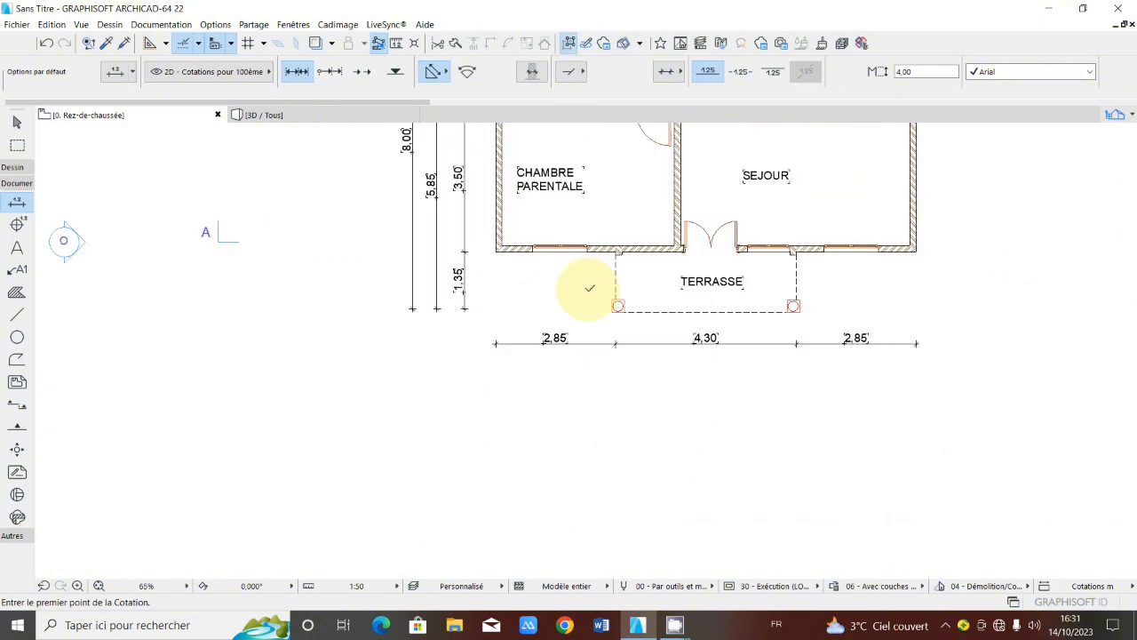
pyautogui.scroll(6, 404, 194)
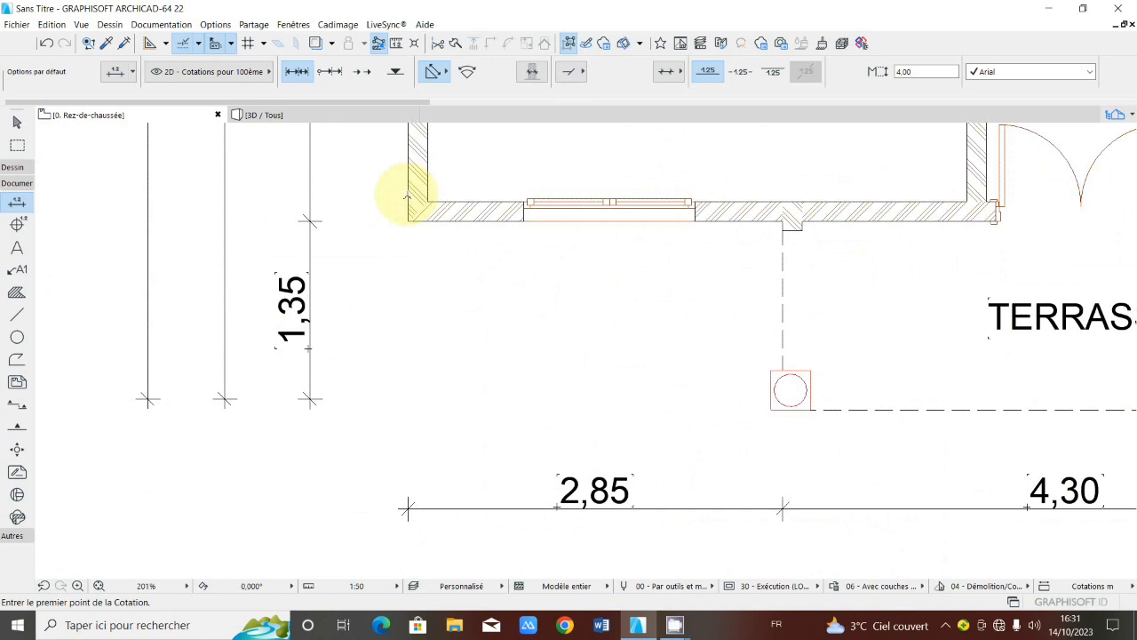
pyautogui.click(408, 197)
pyautogui.scroll(3, 522, 218)
pyautogui.click(526, 224)
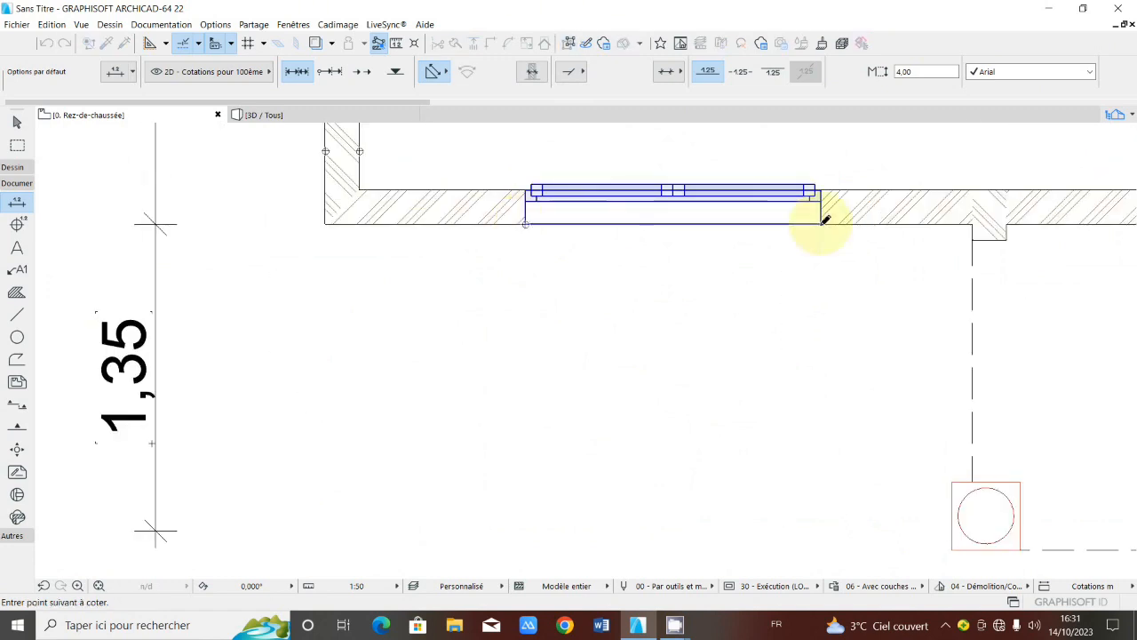
# Step: Add both edges of the front double door and of SEJOUR's two front windows as points for the second horizontal chain
pyautogui.scroll(-3, 825, 219)
pyautogui.moveTo(842, 223); pyautogui.dragTo(762, 237, button='middle')
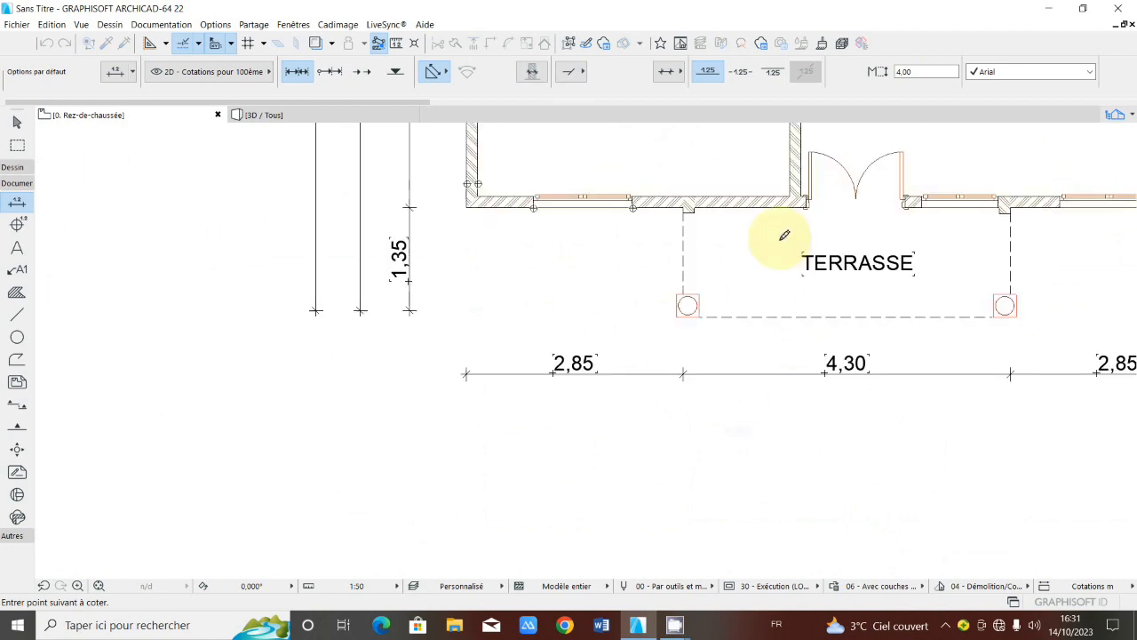
pyautogui.scroll(3, 640, 222)
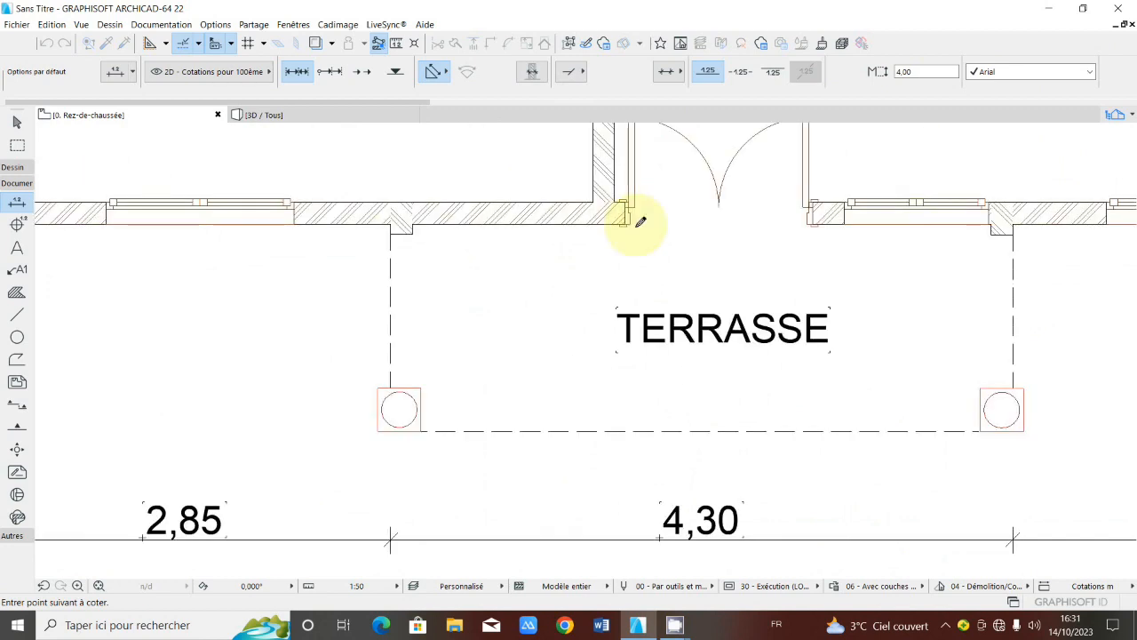
pyautogui.scroll(1, 640, 222)
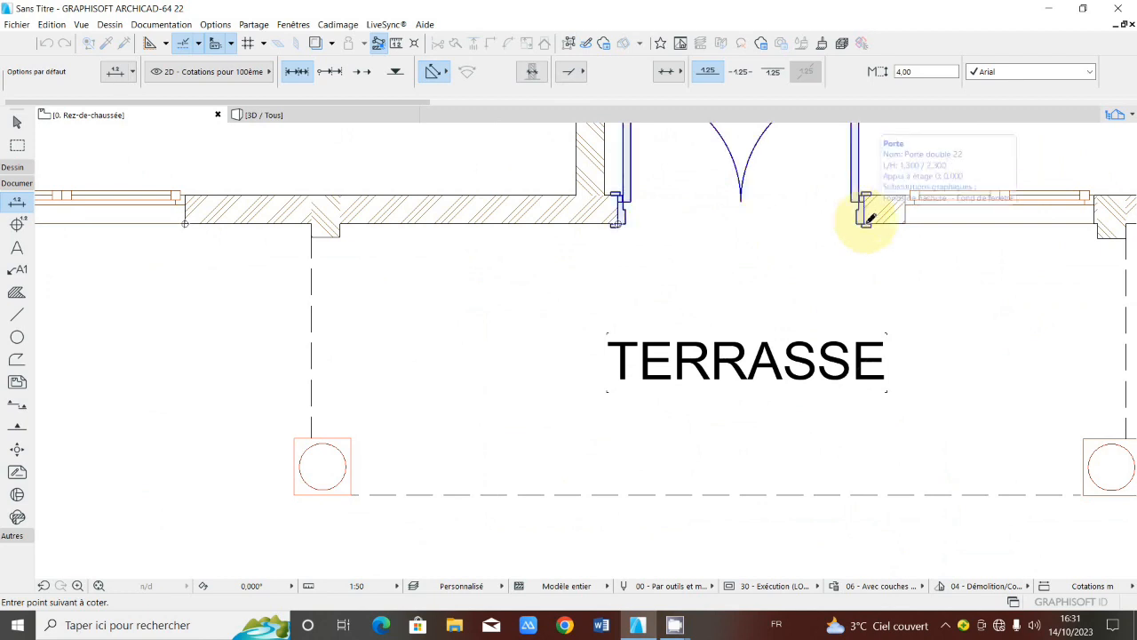
pyautogui.scroll(-1, 866, 218)
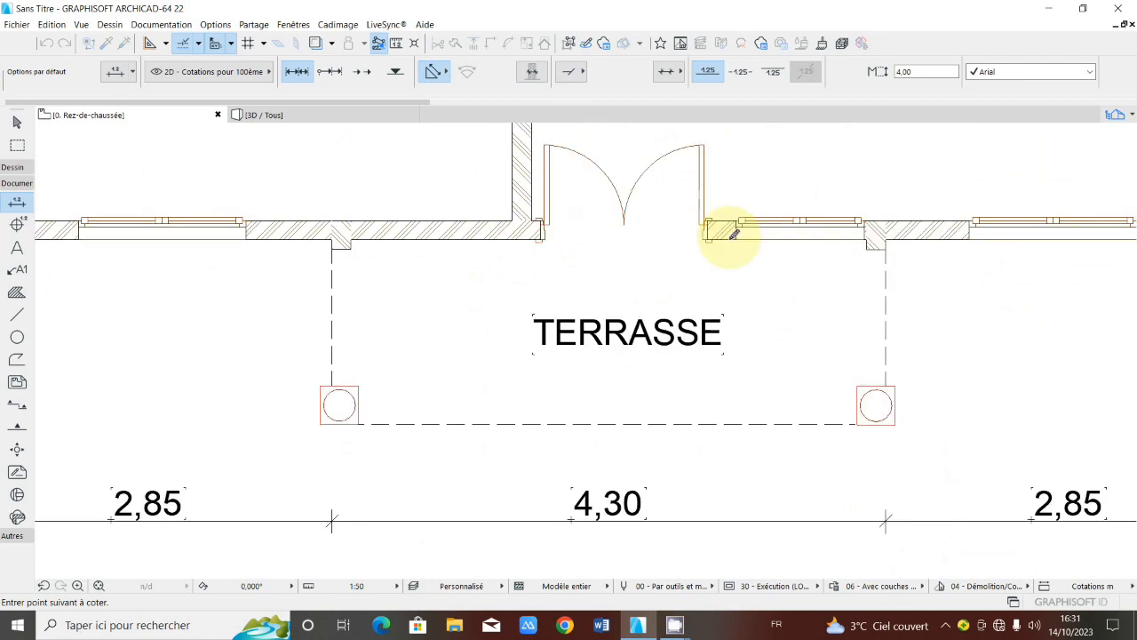
pyautogui.scroll(1, 734, 234)
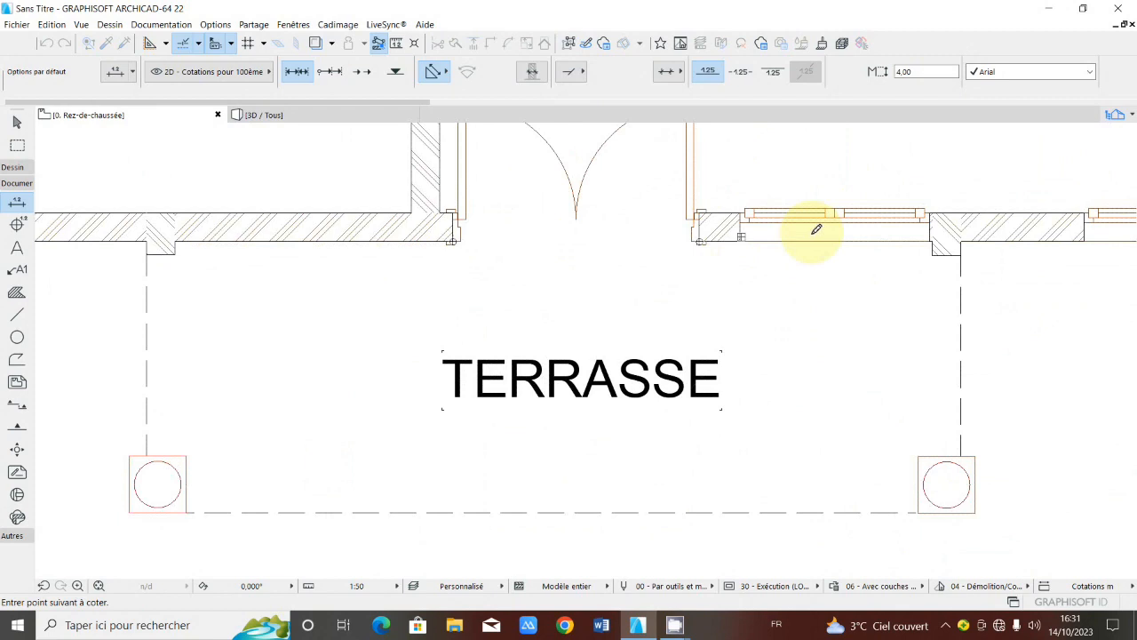
pyautogui.scroll(-3, 931, 239)
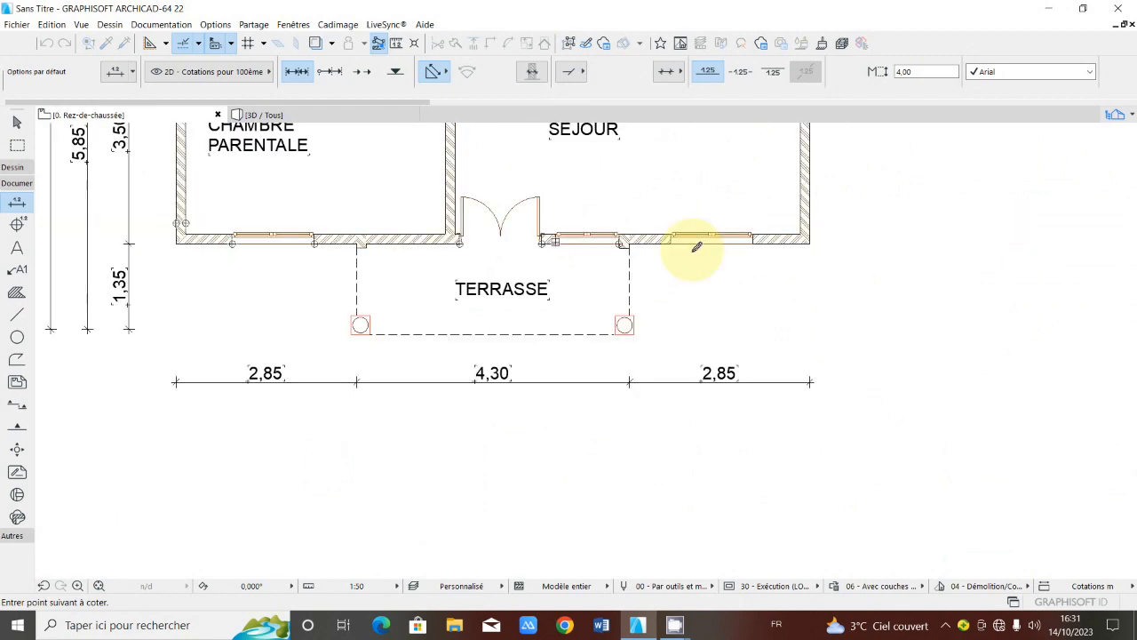
pyautogui.scroll(3, 696, 247)
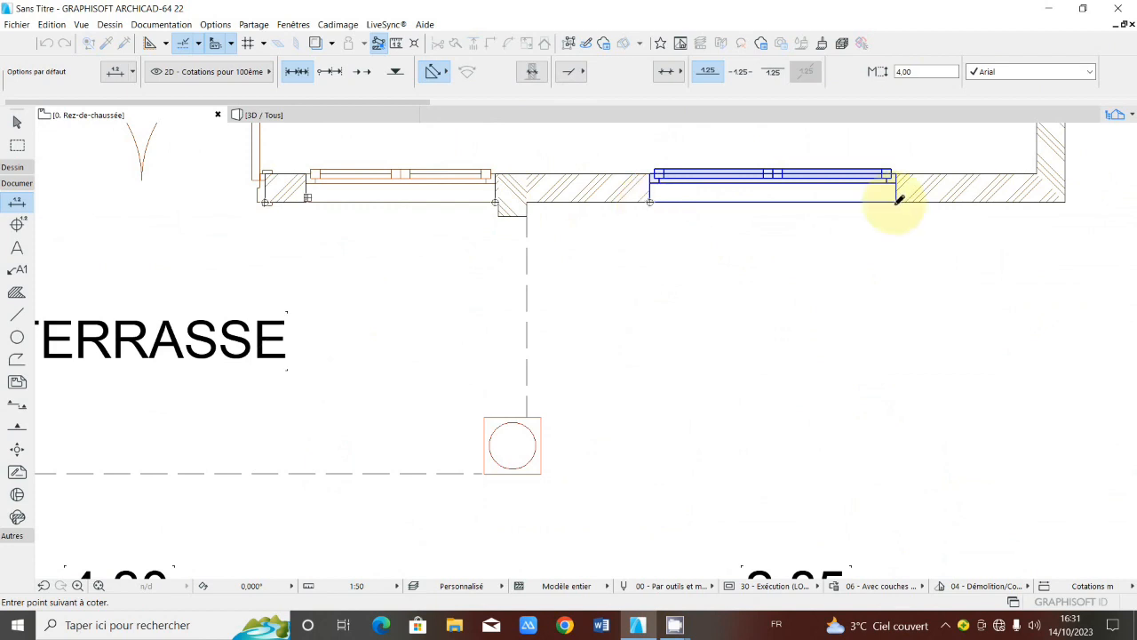
# Step: Add both faces of SEJOUR's outer side wall, then finish the selection and place the horizontal chain below the first front chain
pyautogui.scroll(-3, 898, 201)
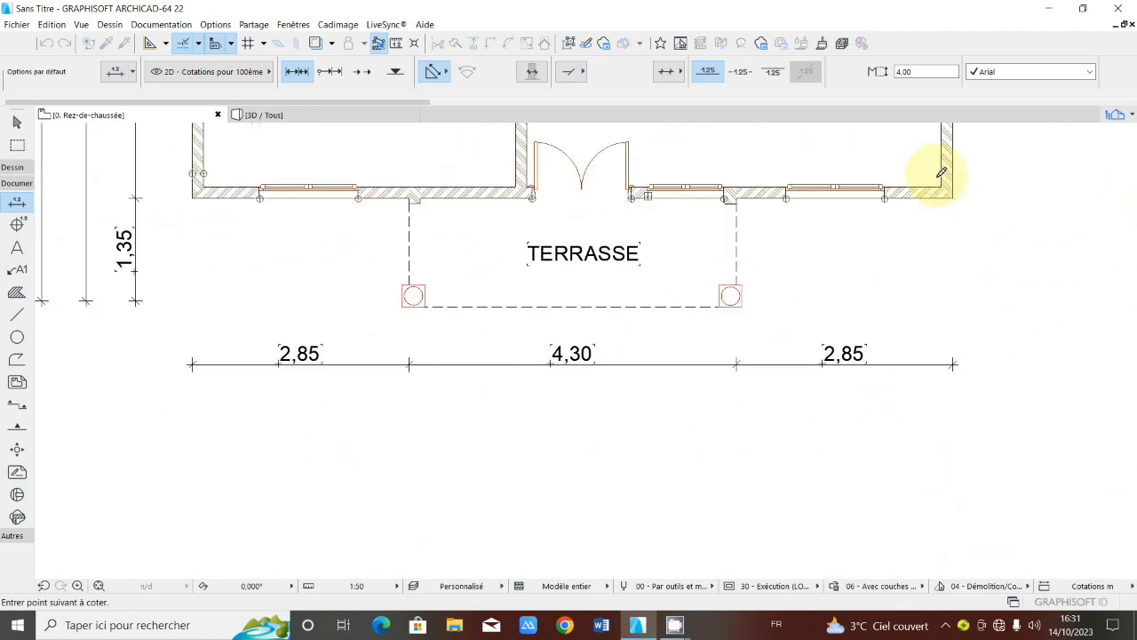
pyautogui.rightClick(949, 174)
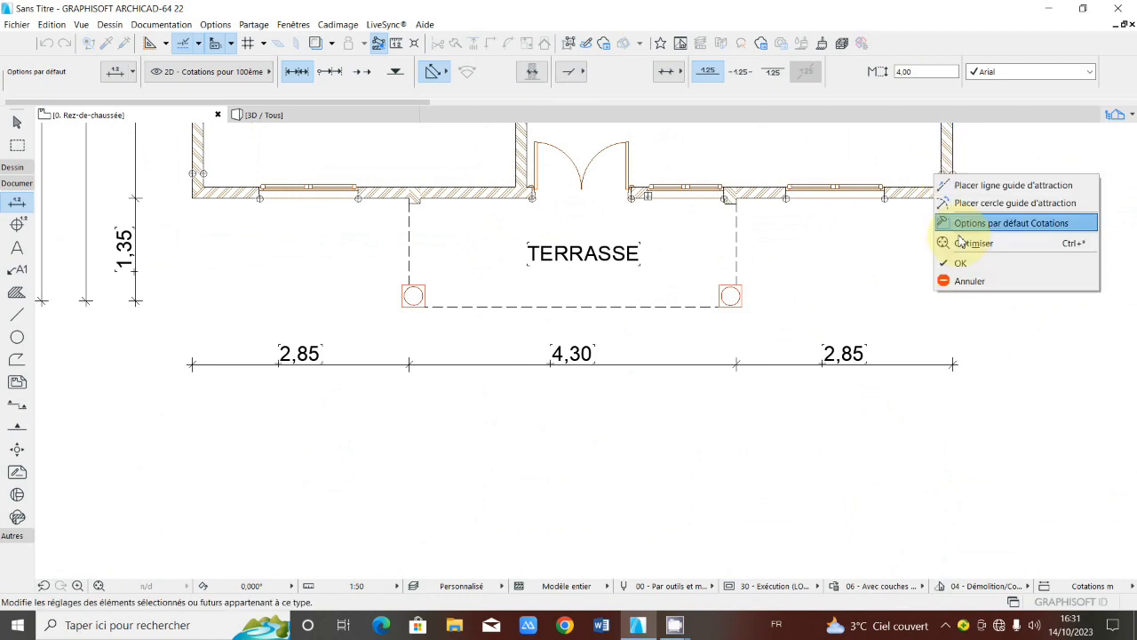
pyautogui.click(960, 263)
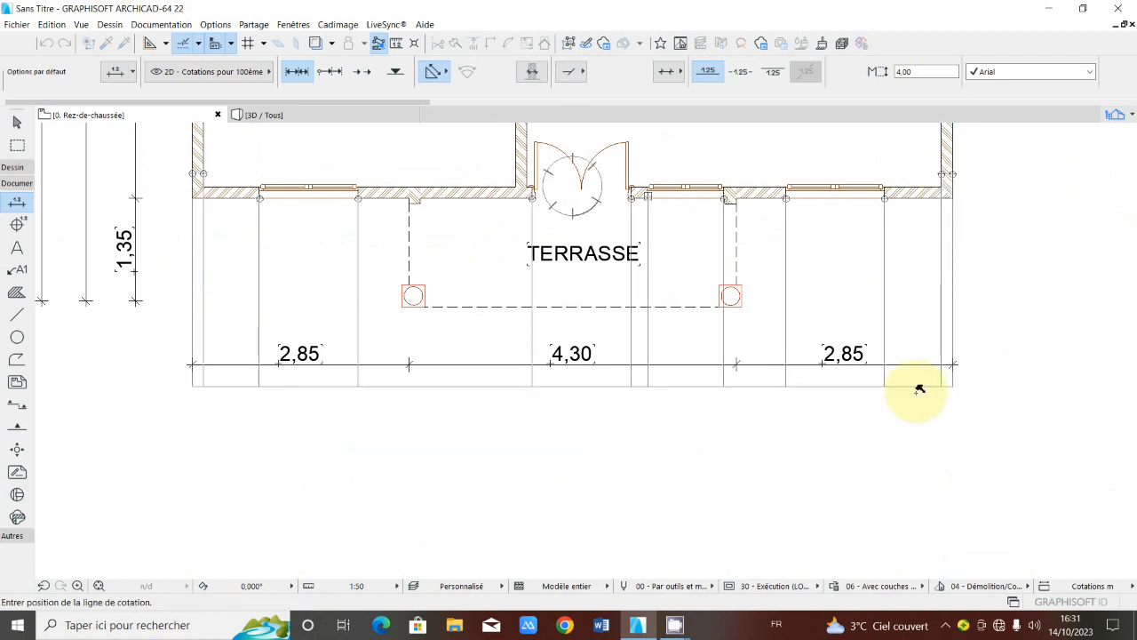
pyautogui.scroll(-3, 919, 412)
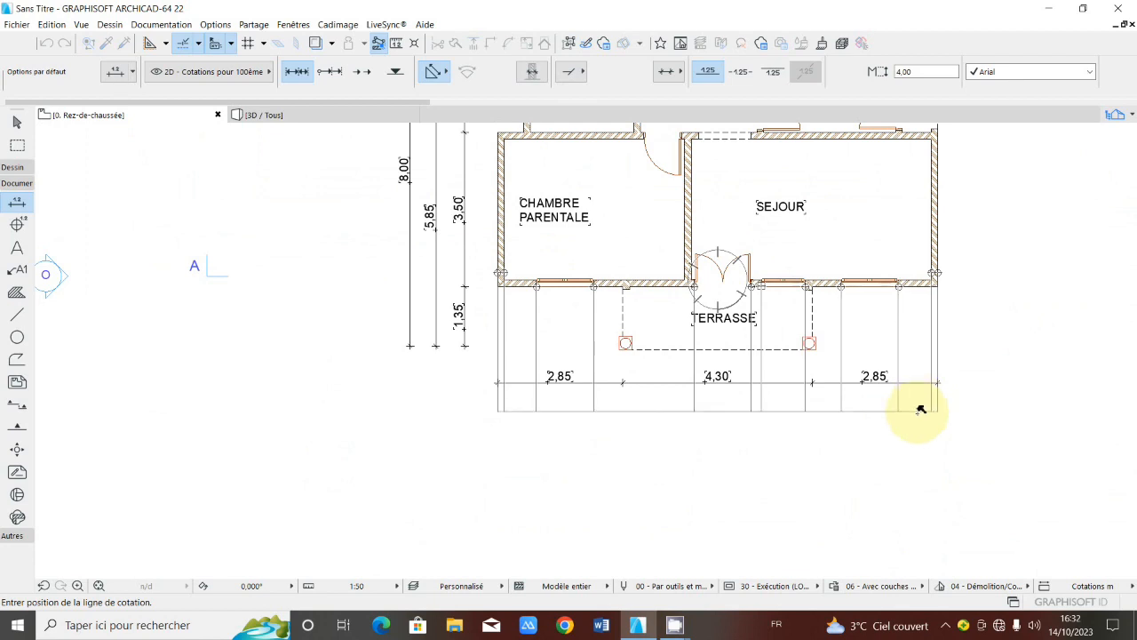
pyautogui.click(920, 410)
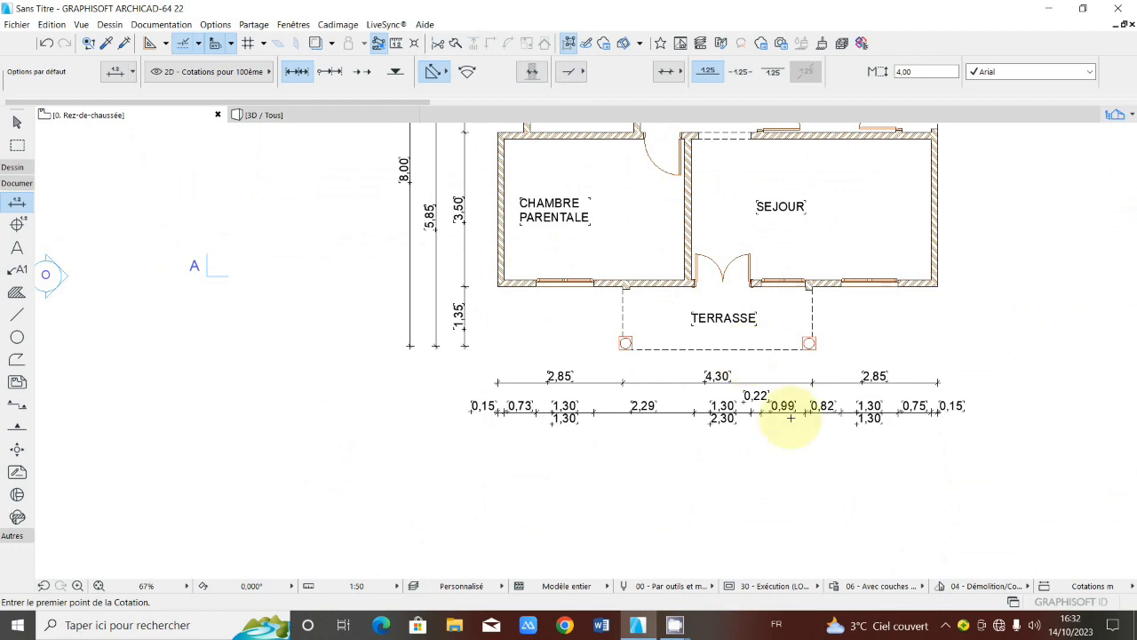
# Step: Examine the front dimension chains and the front terrace's columns on the plan
pyautogui.scroll(5, 790, 416)
pyautogui.scroll(-3, 742, 384)
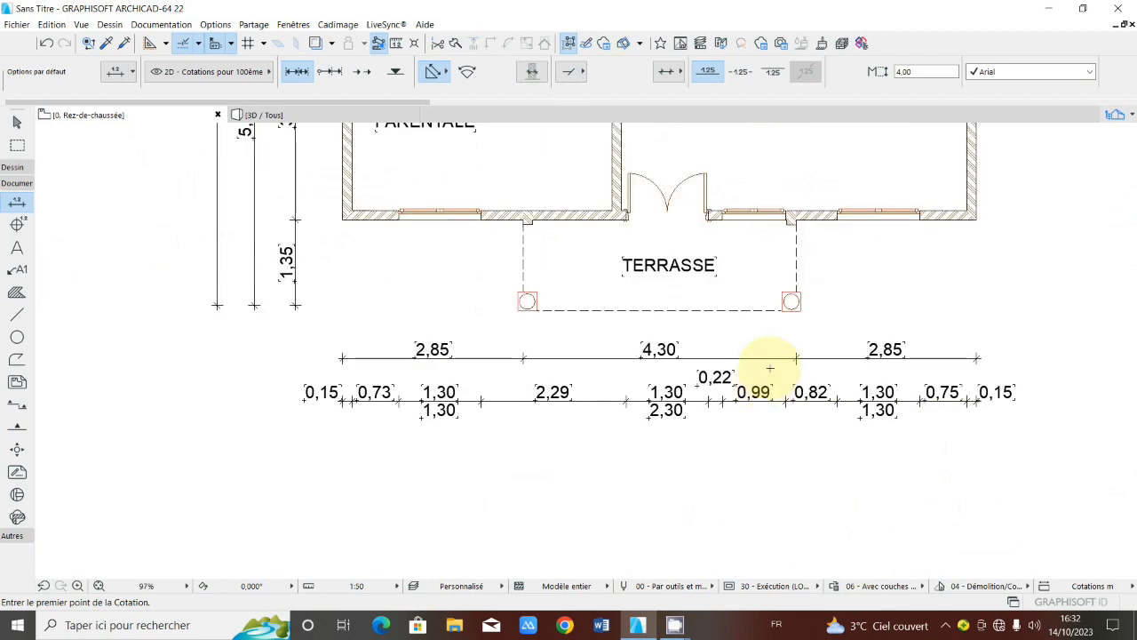
pyautogui.scroll(-1, 771, 363)
pyautogui.scroll(-2, 585, 263)
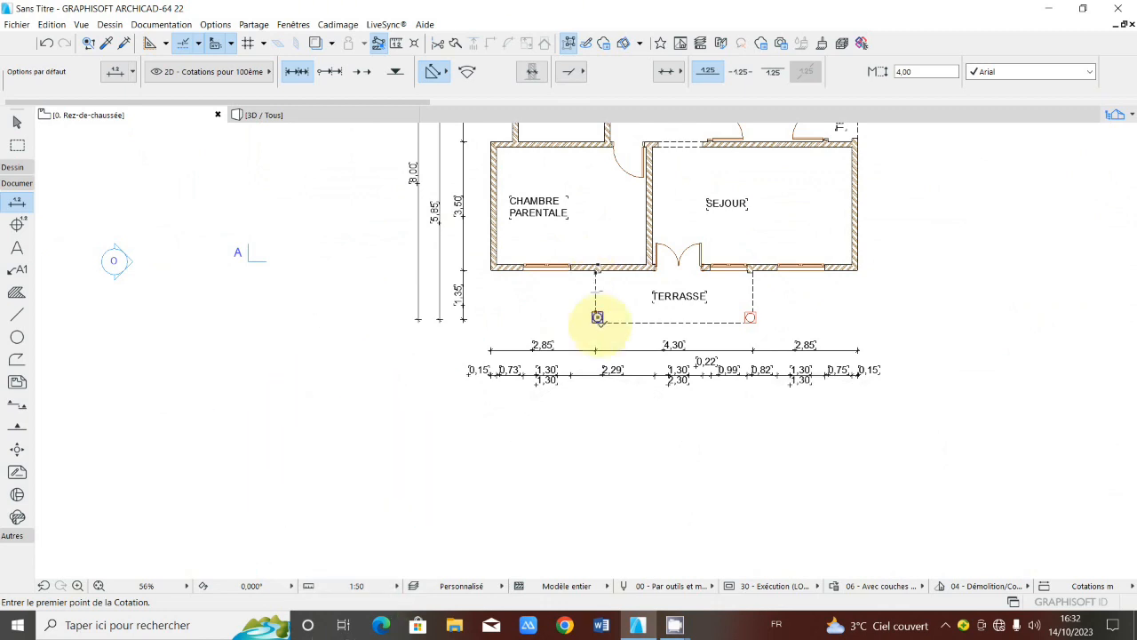
pyautogui.scroll(3, 598, 317)
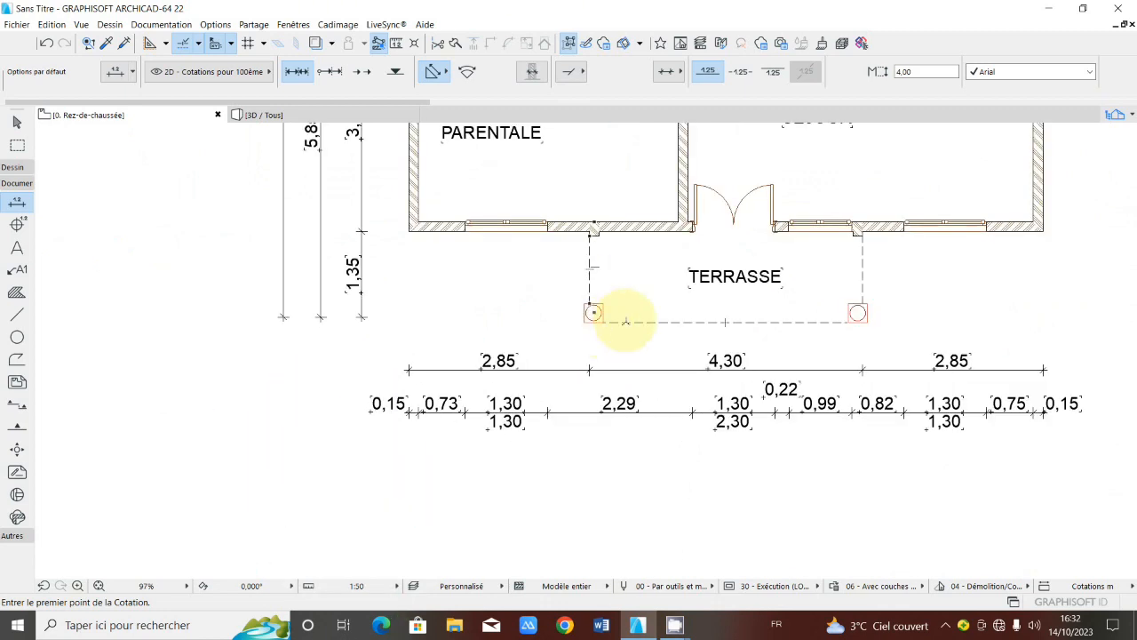
pyautogui.scroll(-4, 625, 320)
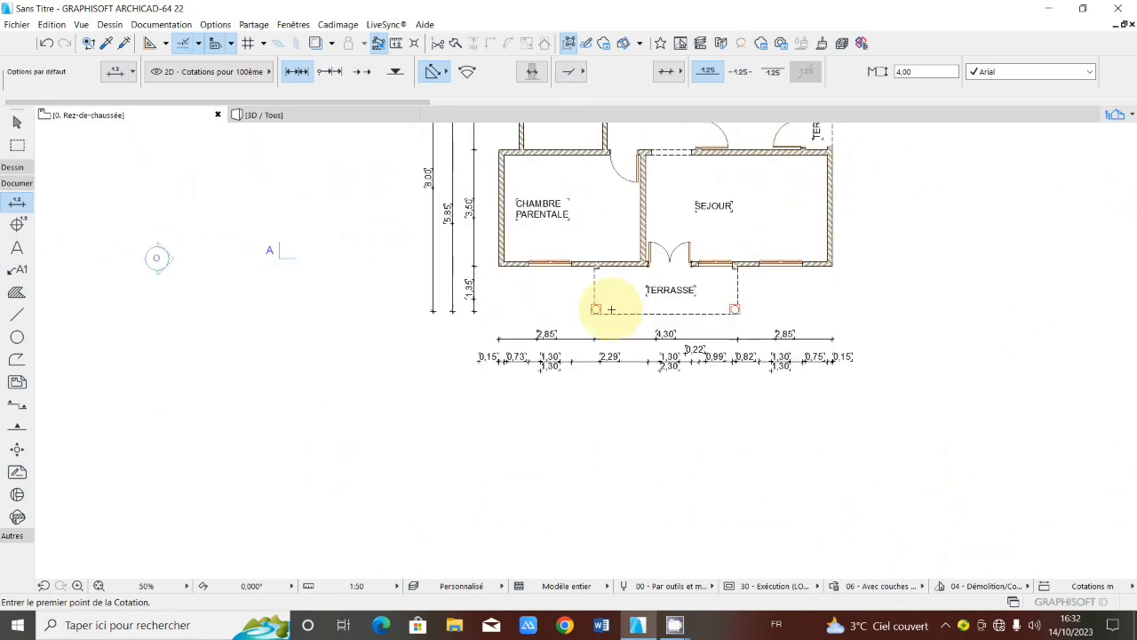
pyautogui.scroll(1, 629, 318)
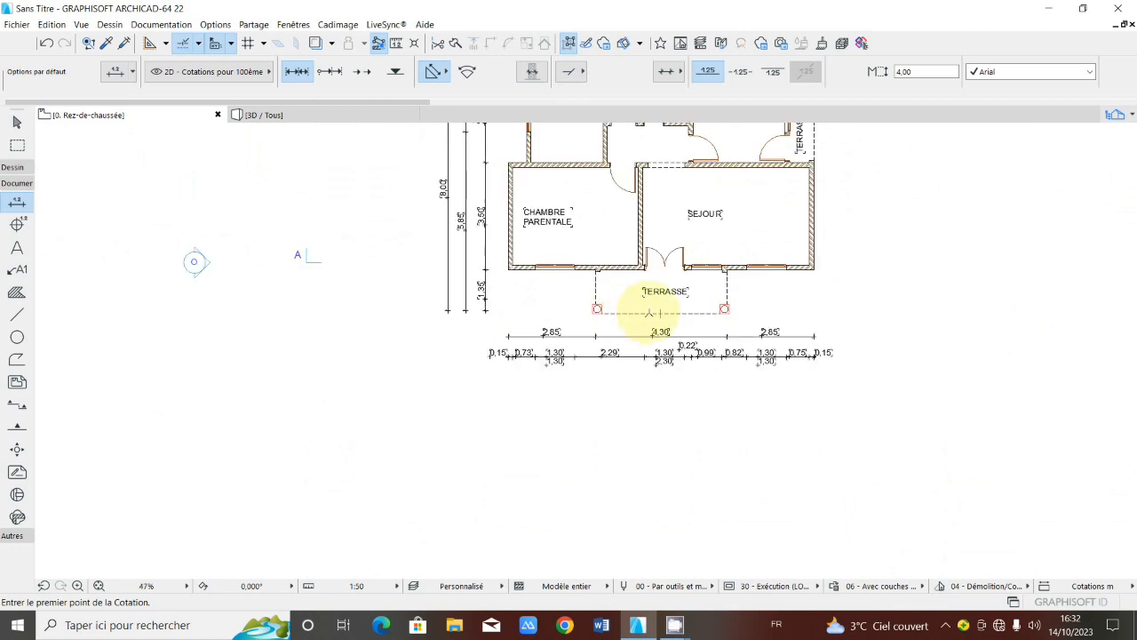
pyautogui.scroll(1, 613, 319)
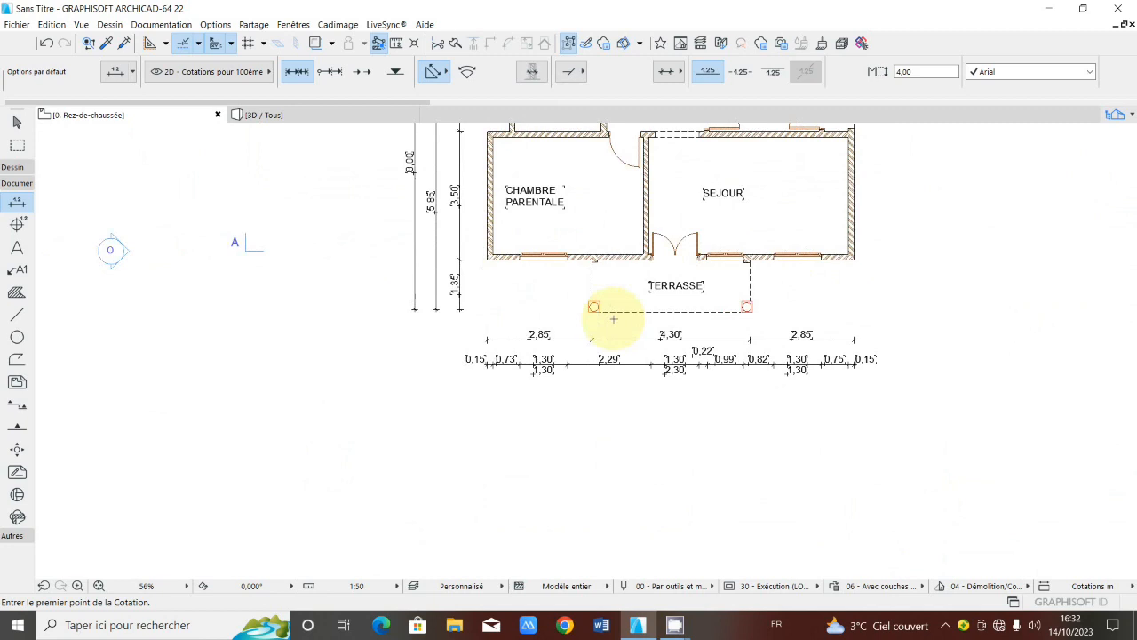
# Step: Pick both faces of CHAMBRE PARENTALE's outer side wall and both side edges of each front terrace column for a third horizontal chain
pyautogui.moveTo(515, 290); pyautogui.dragTo(512, 287, button='middle')
pyautogui.scroll(4, 489, 257)
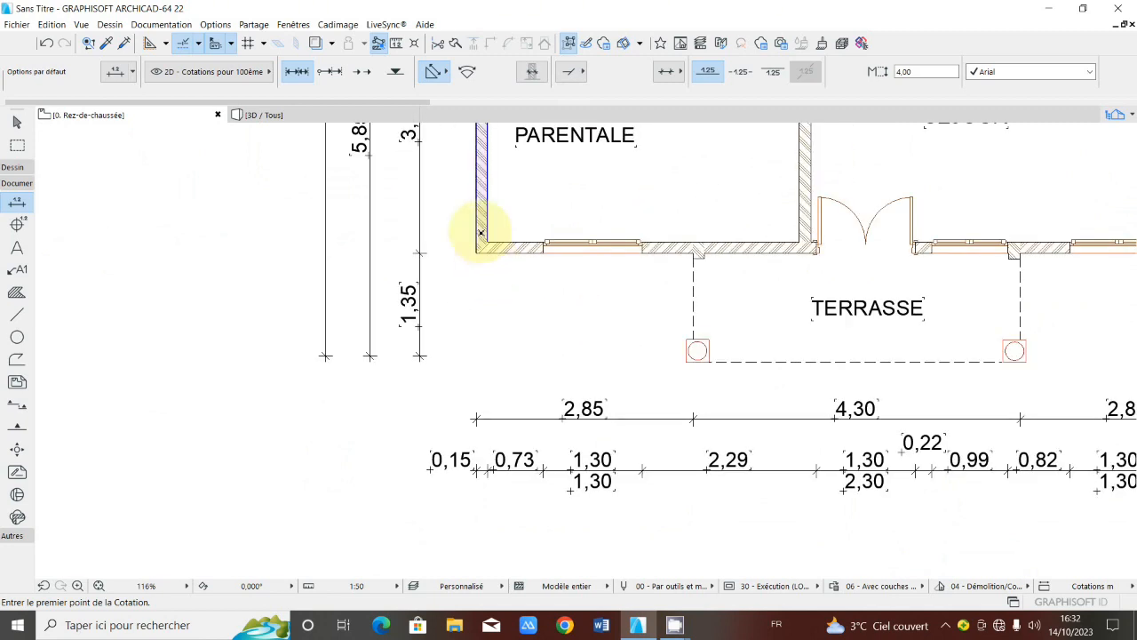
pyautogui.click(481, 233)
pyautogui.click(686, 360)
pyautogui.click(710, 360)
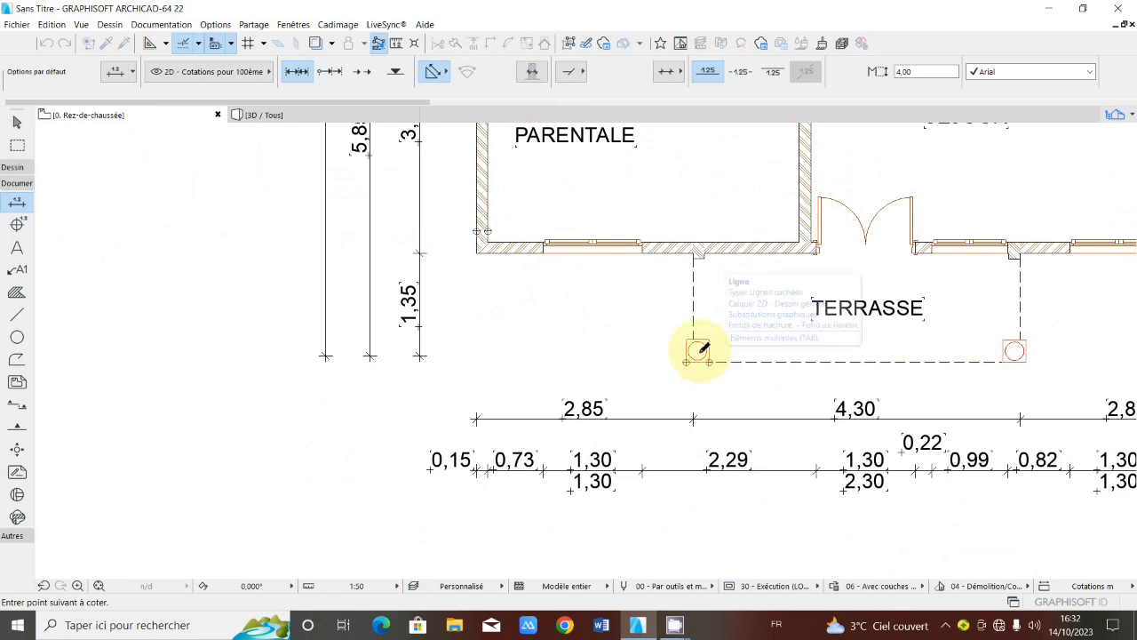
pyautogui.scroll(-3, 699, 351)
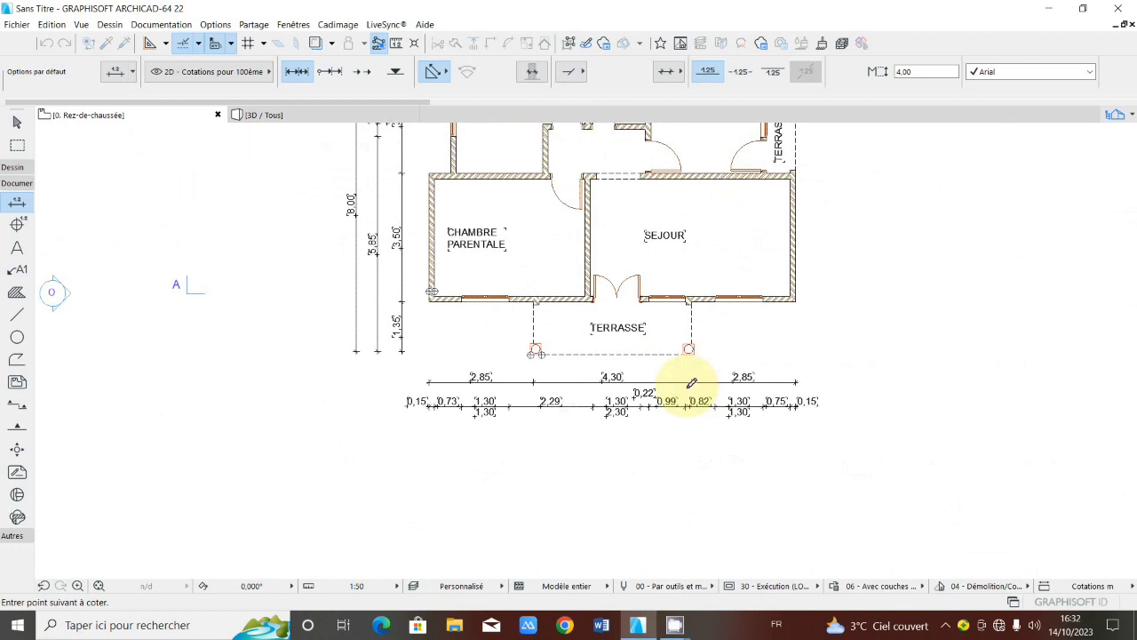
pyautogui.scroll(4, 691, 383)
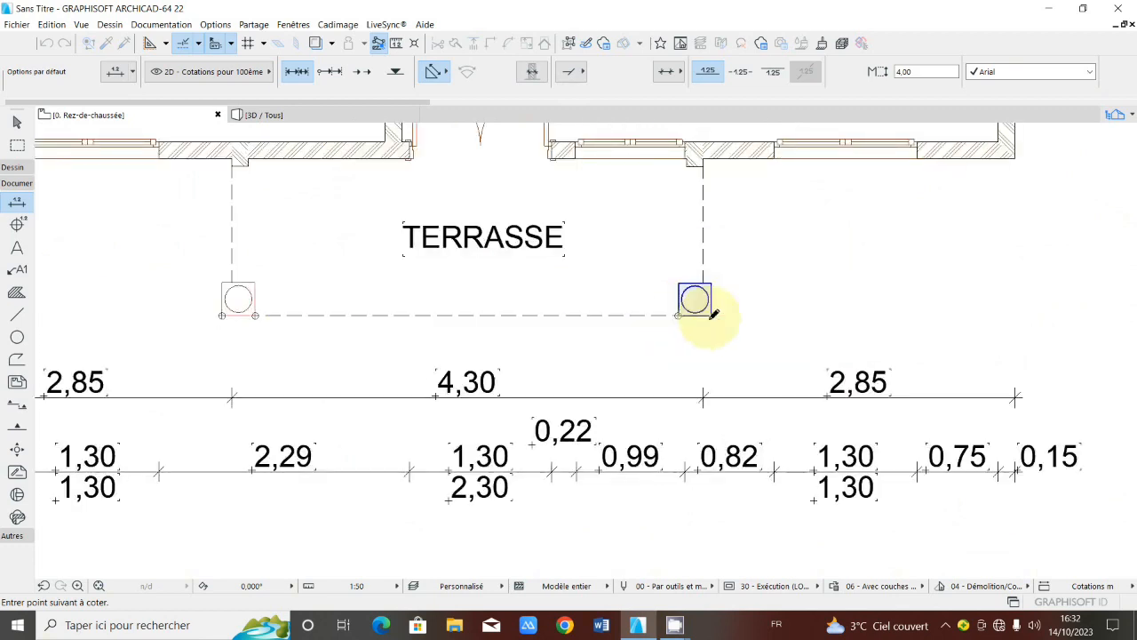
# Step: Add both faces of SEJOUR's outer side wall and place the third horizontal chain below the openings chain
pyautogui.scroll(-3, 716, 313)
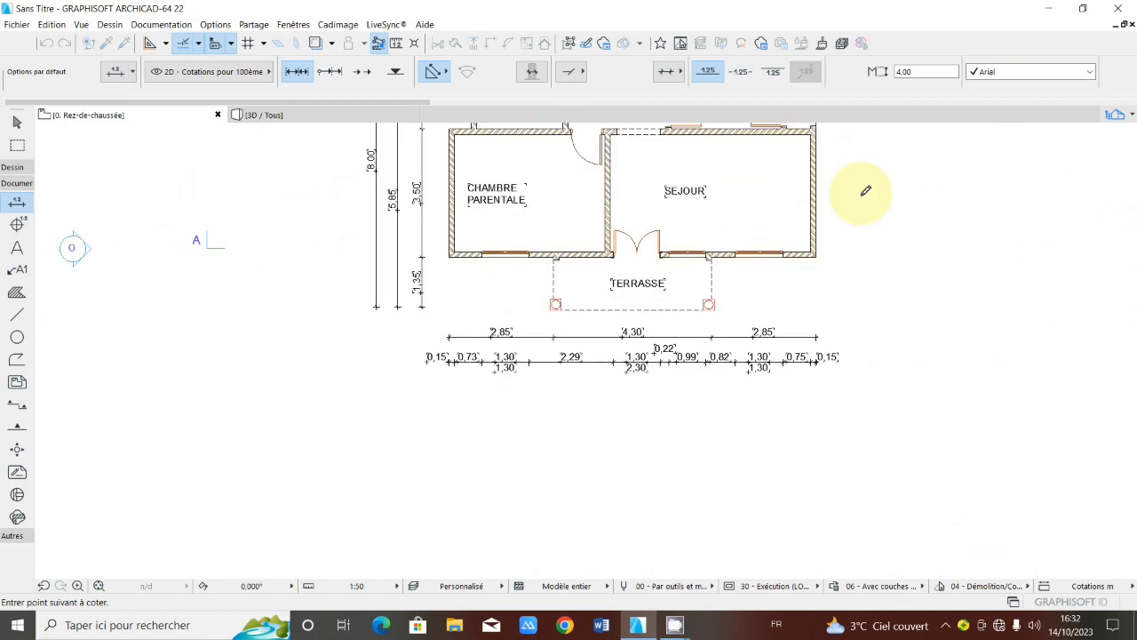
pyautogui.rightClick(834, 266)
pyautogui.click(844, 357)
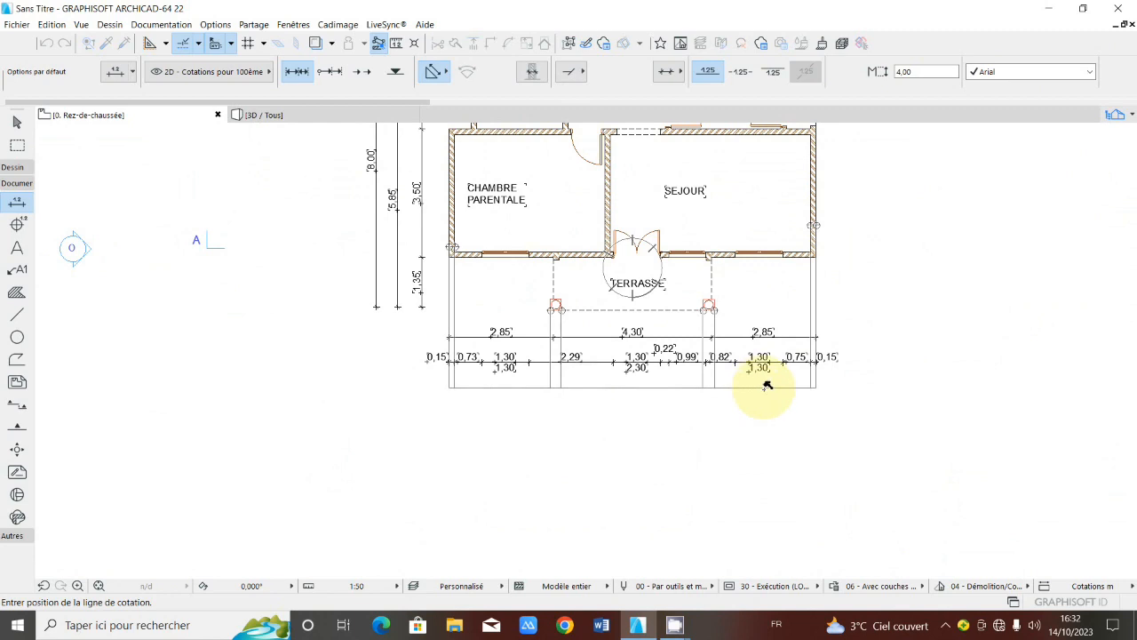
pyautogui.click(768, 385)
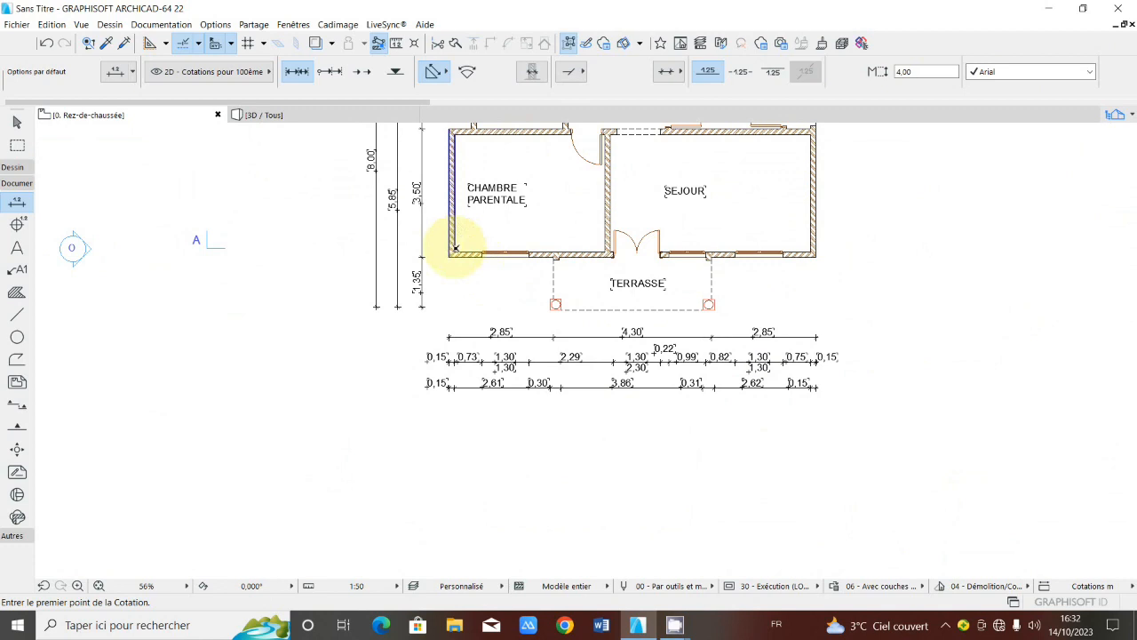
# Step: Add an overall horizontal dimension from the CHAMBRE PARENTALE outer corner to the SEJOUR outer corner, below the three front chains
pyautogui.scroll(5, 455, 248)
pyautogui.click(458, 227)
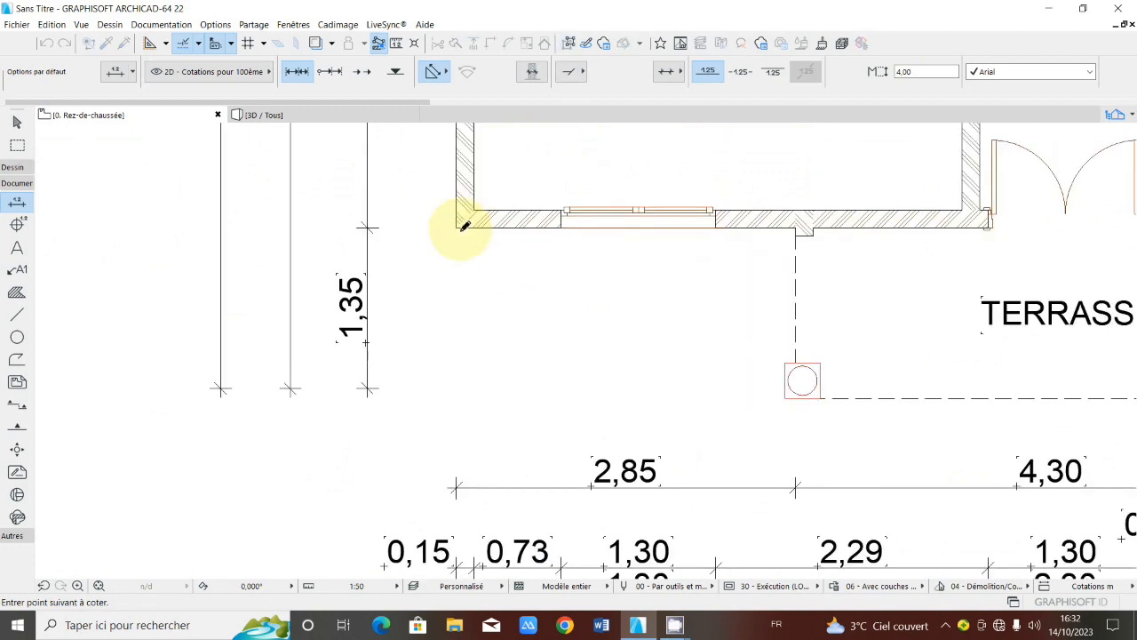
pyautogui.scroll(-4, 462, 228)
pyautogui.scroll(3, 860, 226)
pyautogui.click(860, 226)
pyautogui.scroll(-4, 823, 216)
pyautogui.rightClick(824, 219)
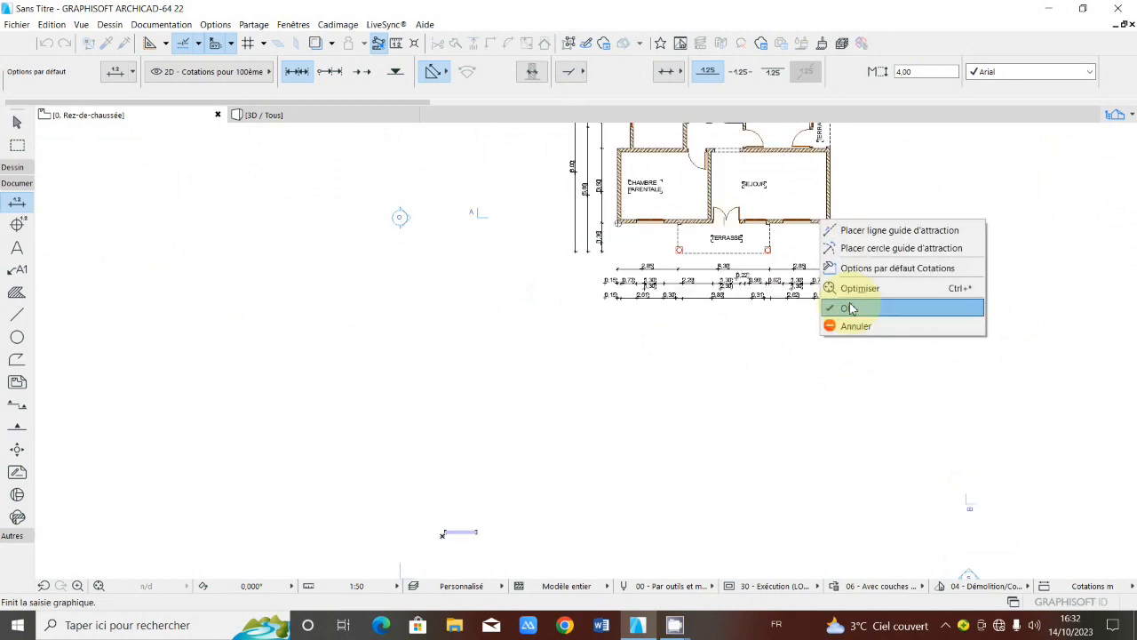
pyautogui.click(849, 308)
pyautogui.click(782, 307)
# Step: Start a vertical dimension chain at the front terrace column on the SEJOUR side and add SEJOUR's outer front corner
pyautogui.scroll(1, 816, 242)
pyautogui.moveTo(817, 242); pyautogui.dragTo(714, 343, button='middle')
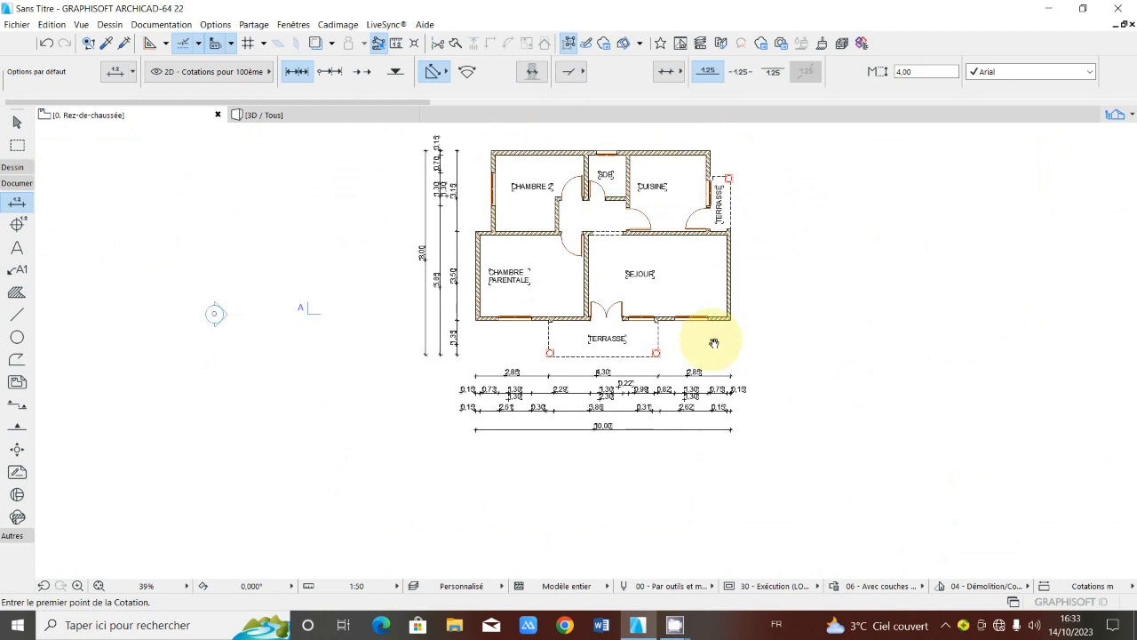
pyautogui.scroll(3, 714, 343)
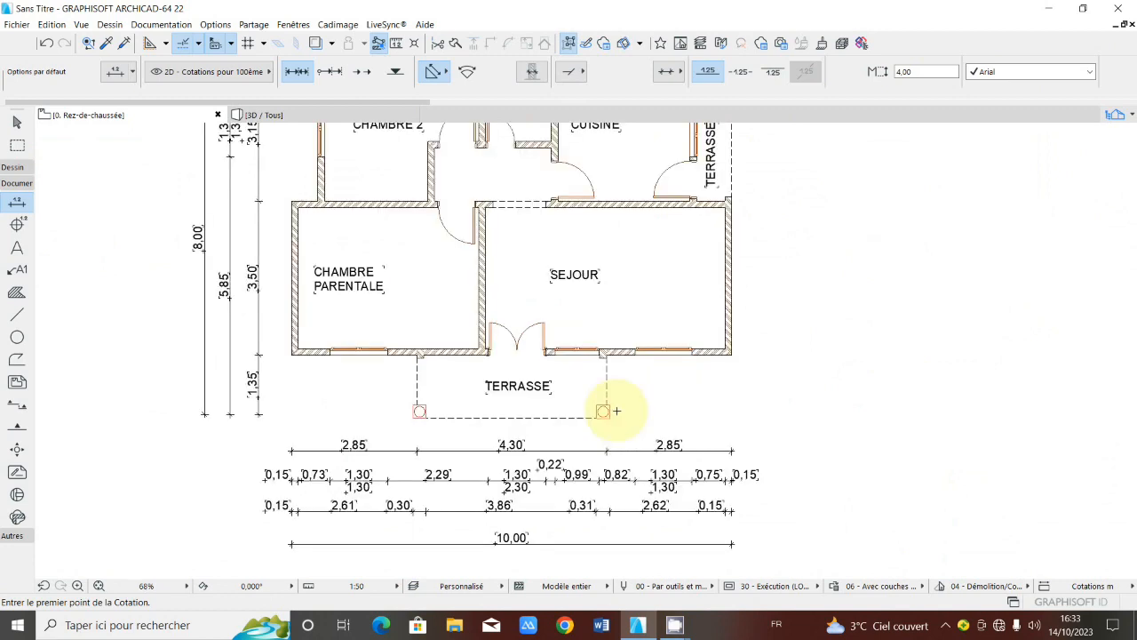
pyautogui.scroll(-3, 617, 411)
pyautogui.scroll(1, 660, 380)
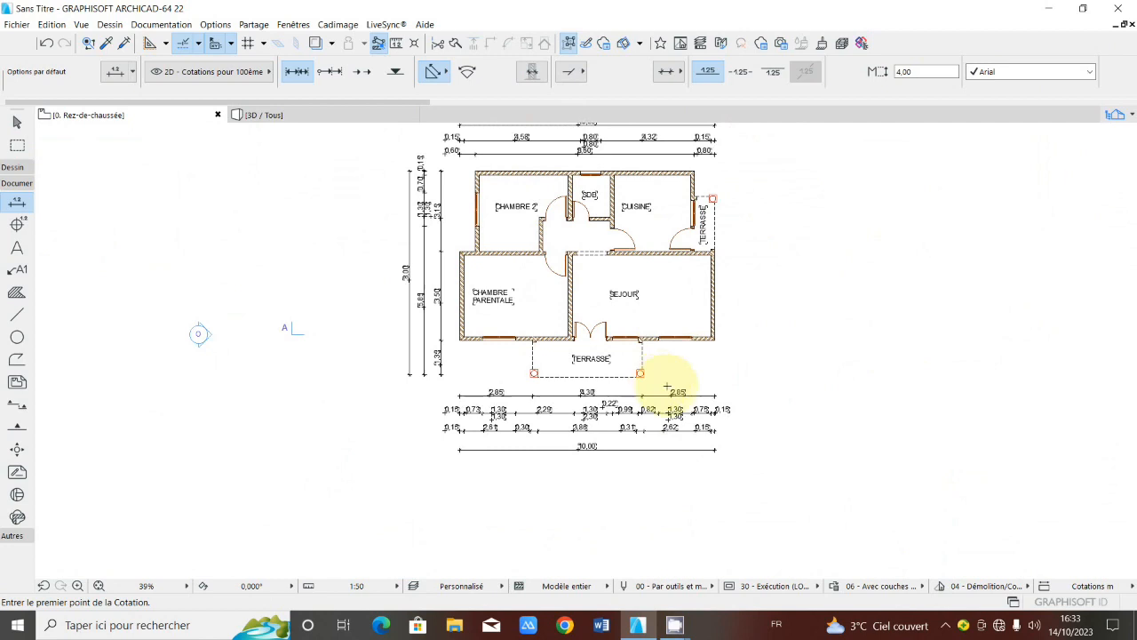
pyautogui.scroll(1, 665, 384)
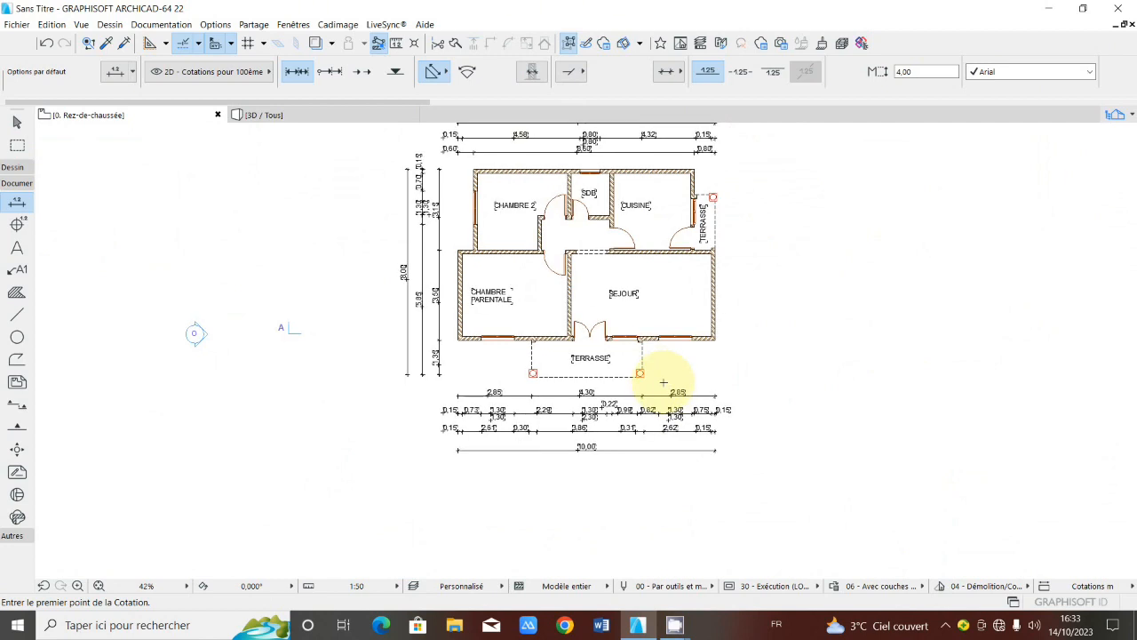
pyautogui.scroll(5, 659, 379)
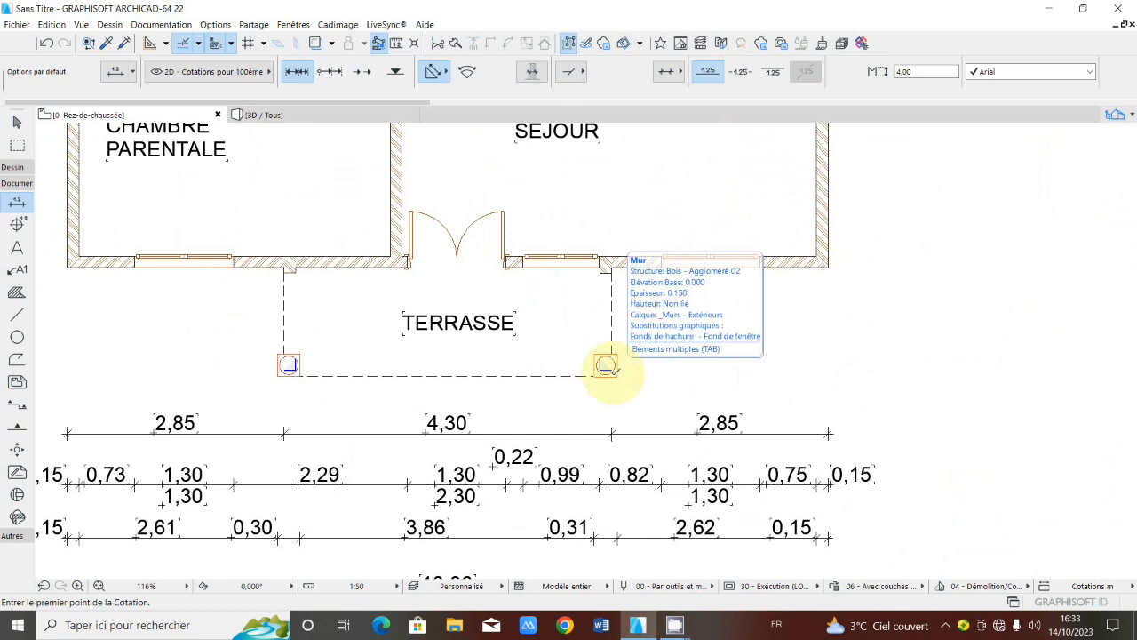
pyautogui.click(606, 365)
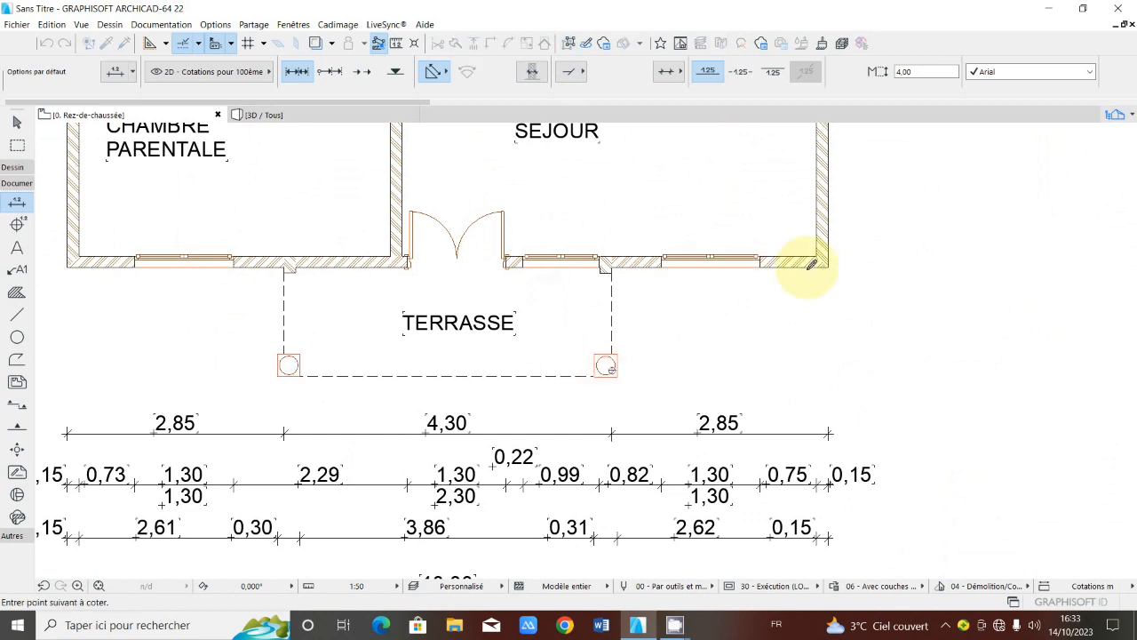
pyautogui.scroll(-3, 831, 264)
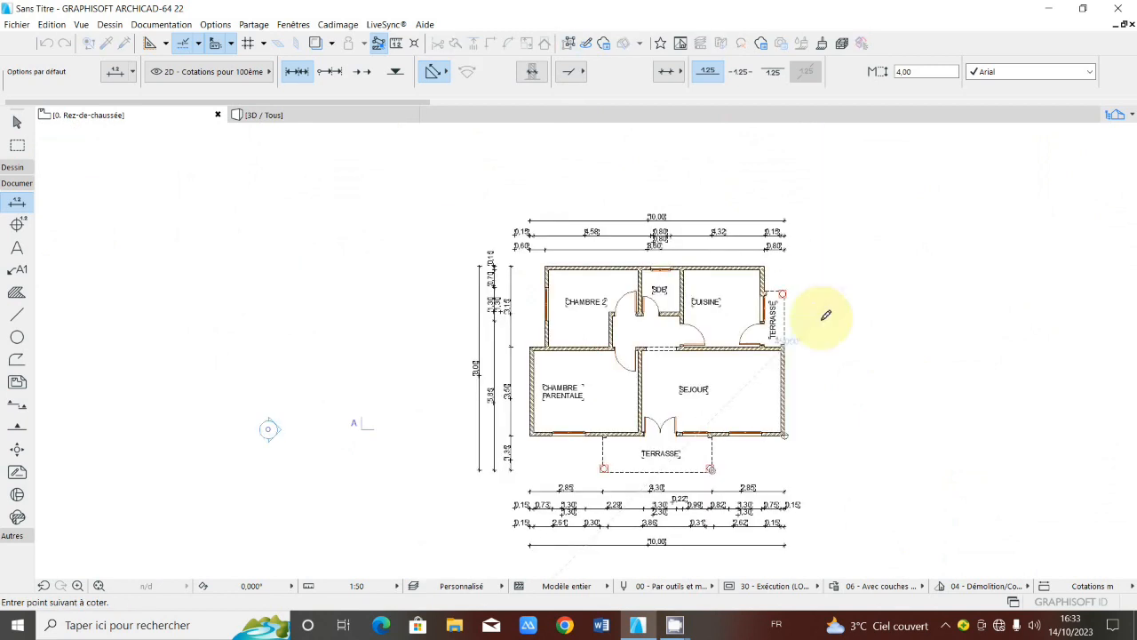
# Step: Add the side terrace column and CUISINE's outer rear corner, and place the vertical chain just outside the side terrace
pyautogui.scroll(5, 787, 301)
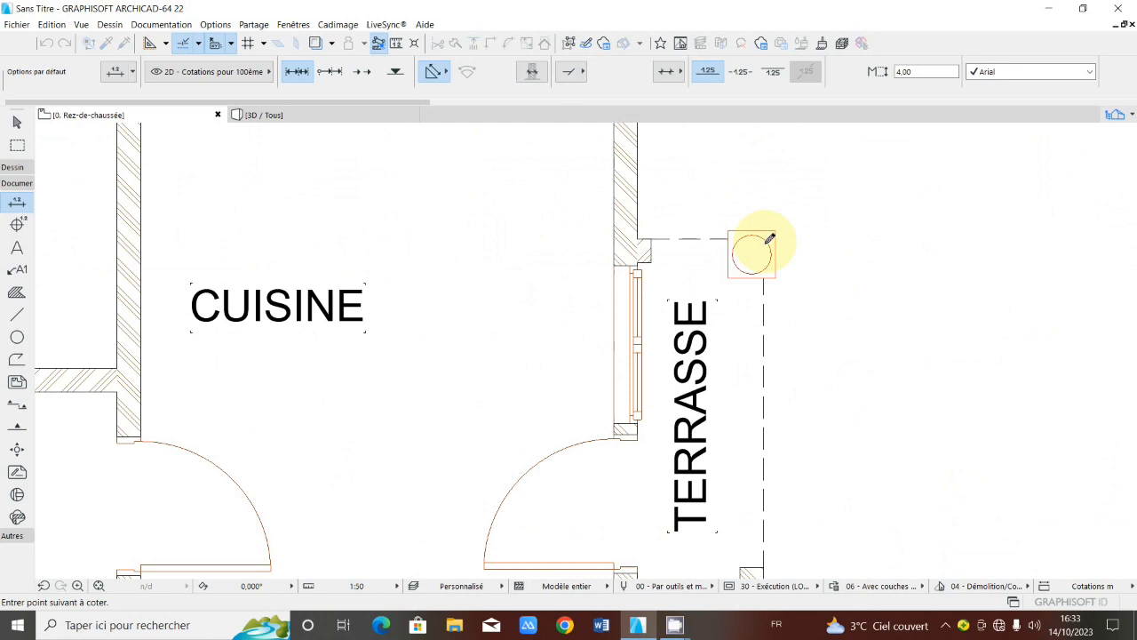
pyautogui.scroll(-2, 752, 253)
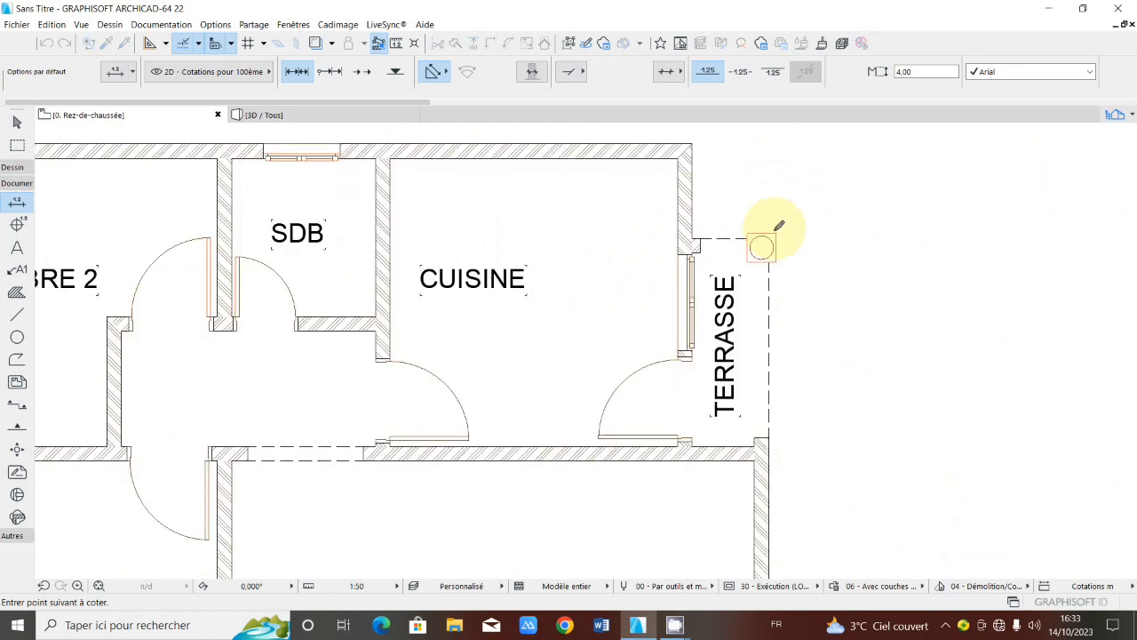
pyautogui.scroll(-2, 779, 226)
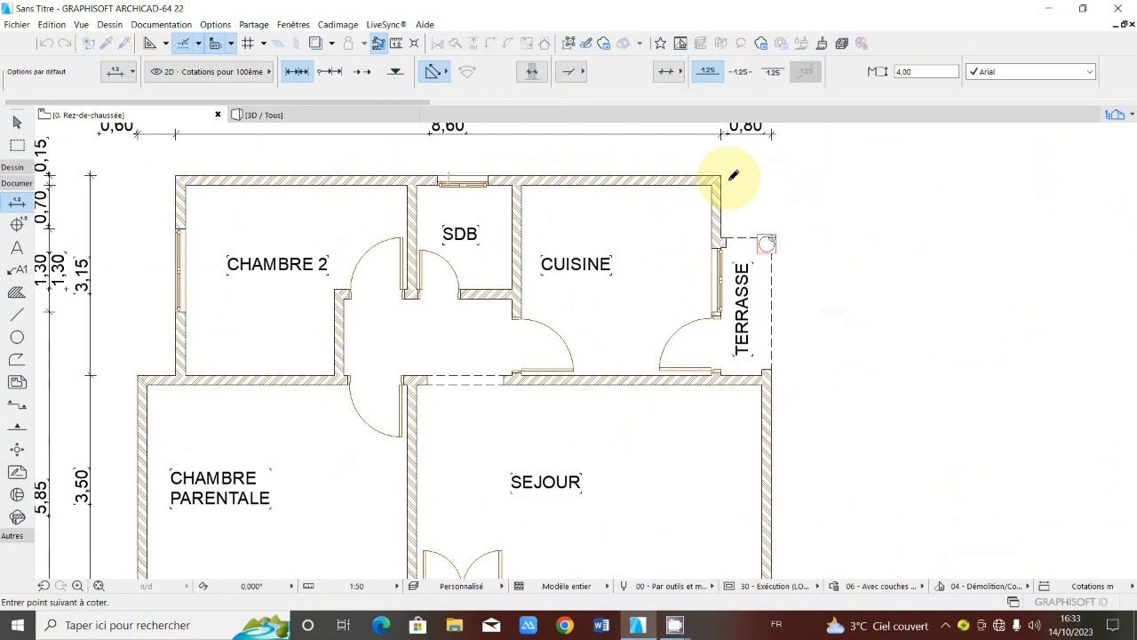
pyautogui.scroll(-3, 726, 172)
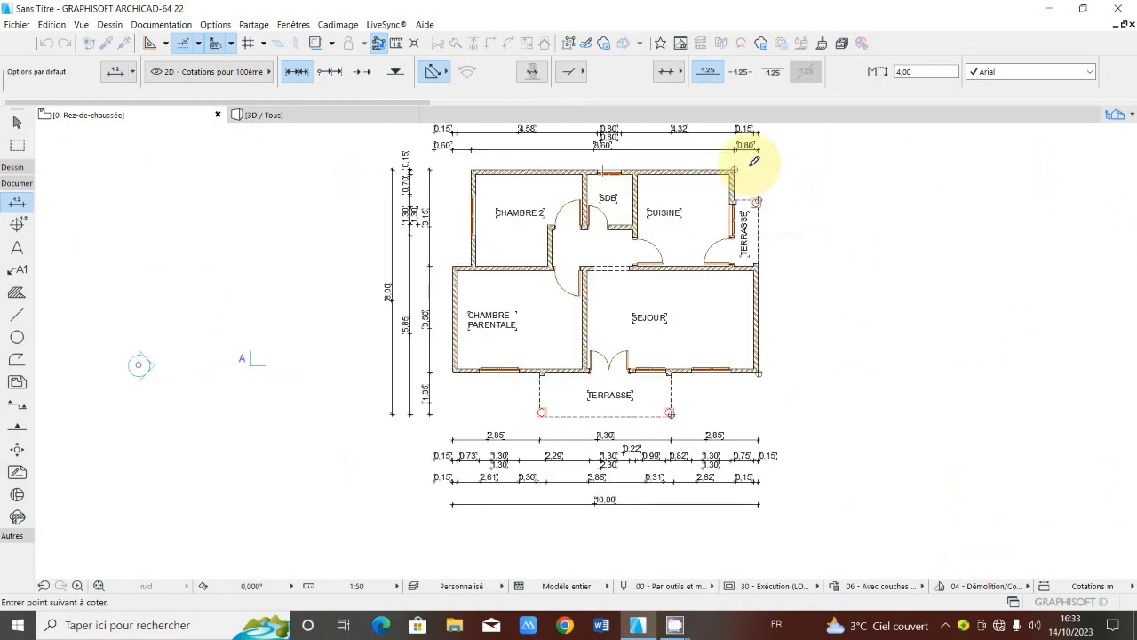
pyautogui.rightClick(758, 246)
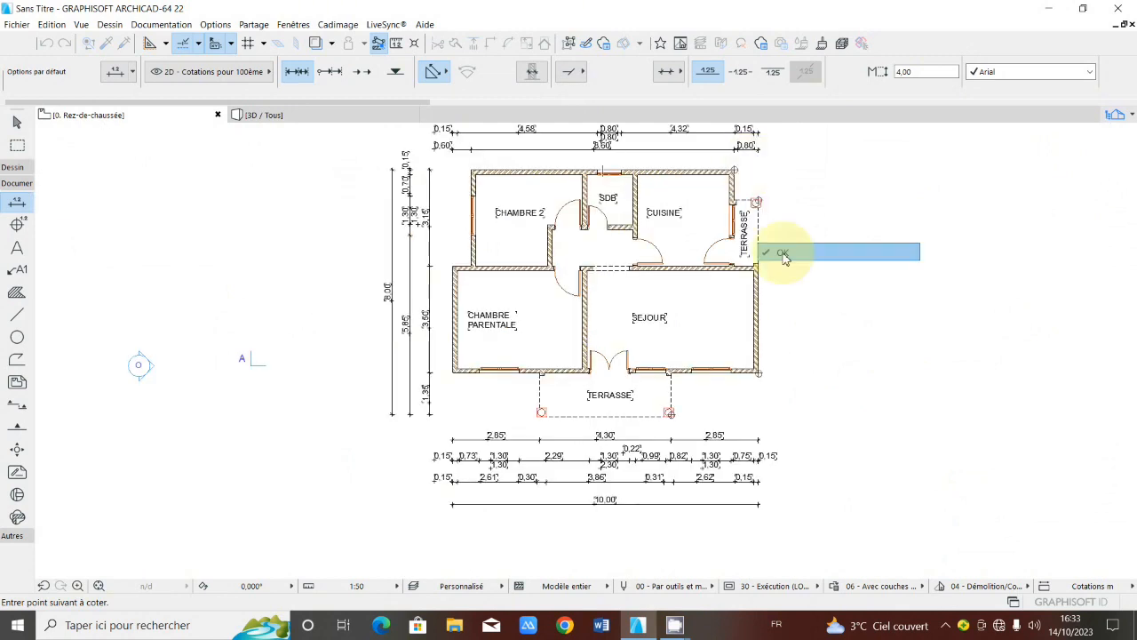
pyautogui.click(782, 254)
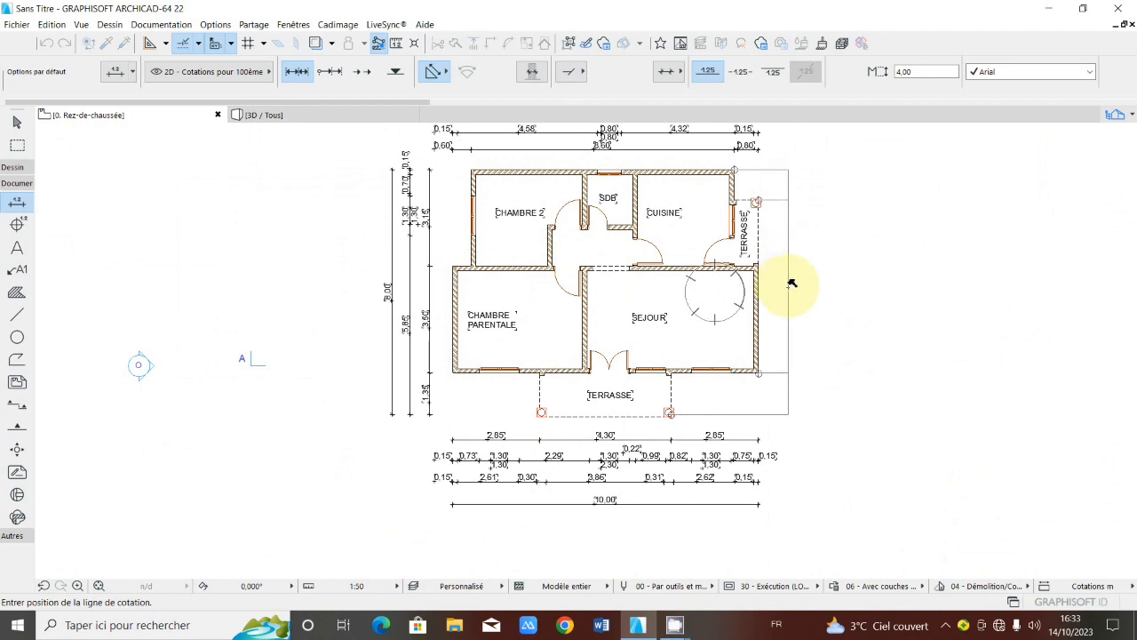
pyautogui.click(785, 279)
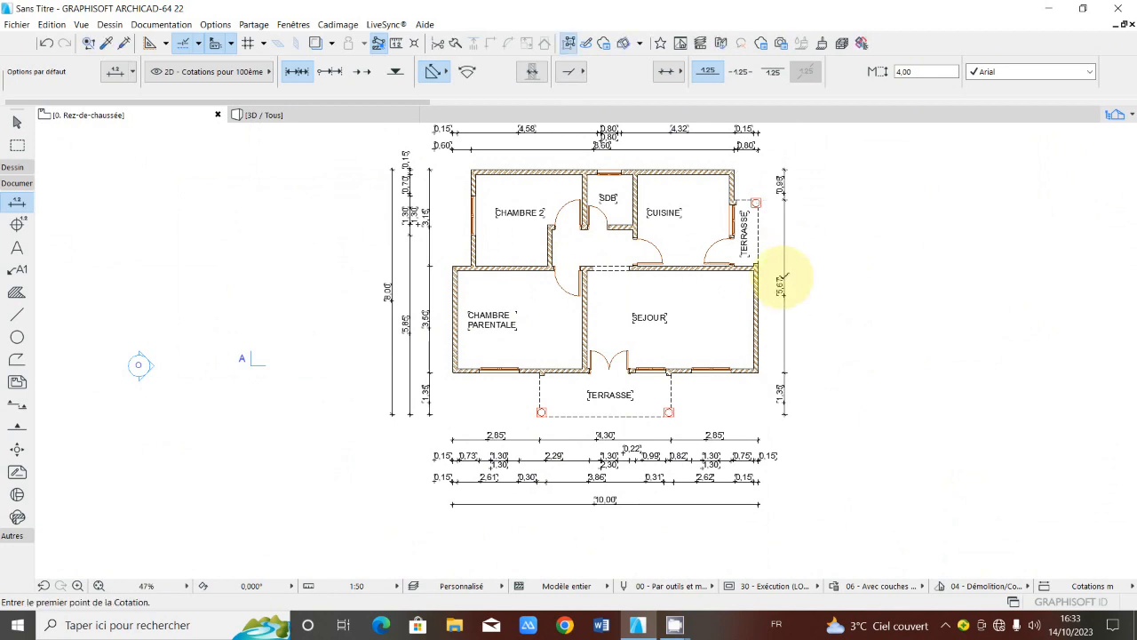
# Step: Start a second vertical chain on this side by picking the faces of CUISINE's rear wall
pyautogui.scroll(3, 737, 166)
pyautogui.scroll(2, 737, 166)
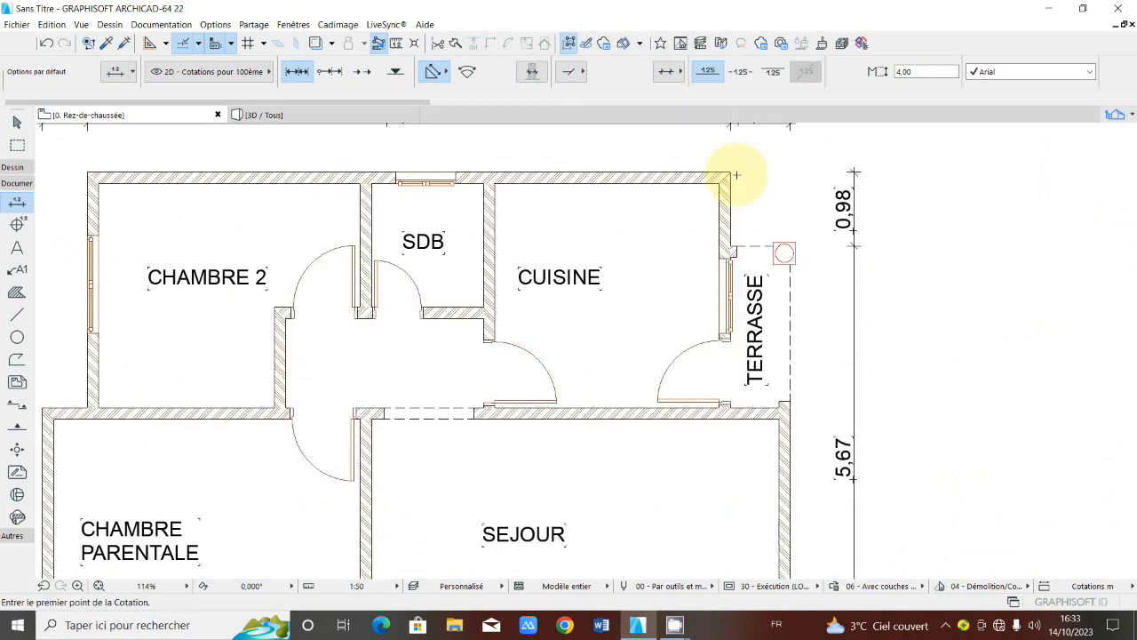
pyautogui.scroll(1, 737, 175)
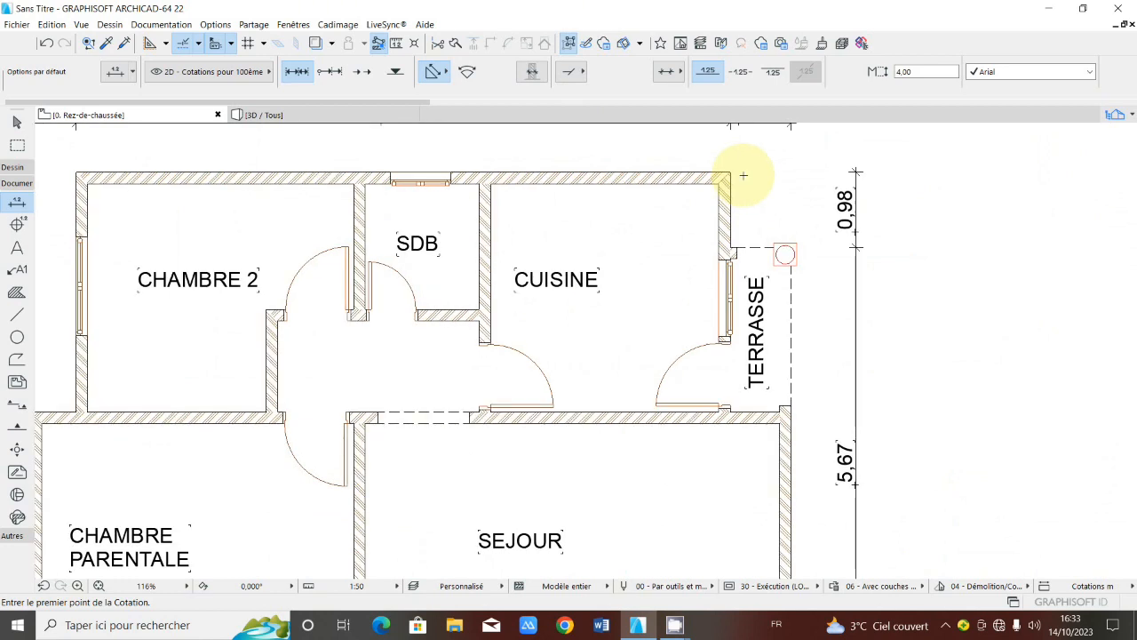
pyautogui.scroll(-2, 754, 175)
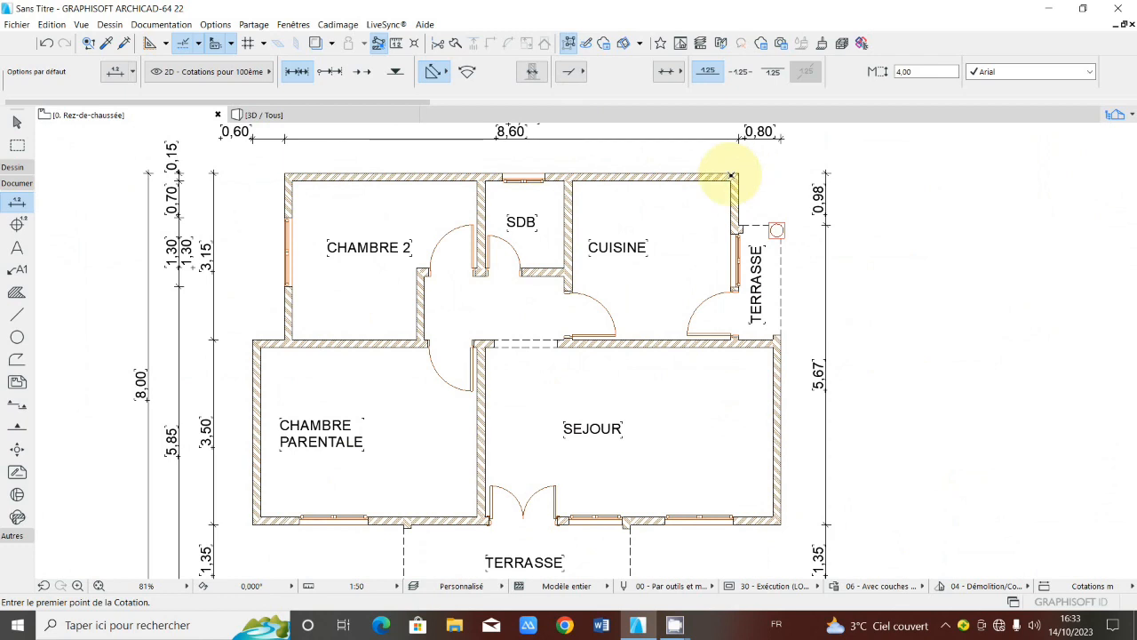
pyautogui.scroll(-2, 734, 176)
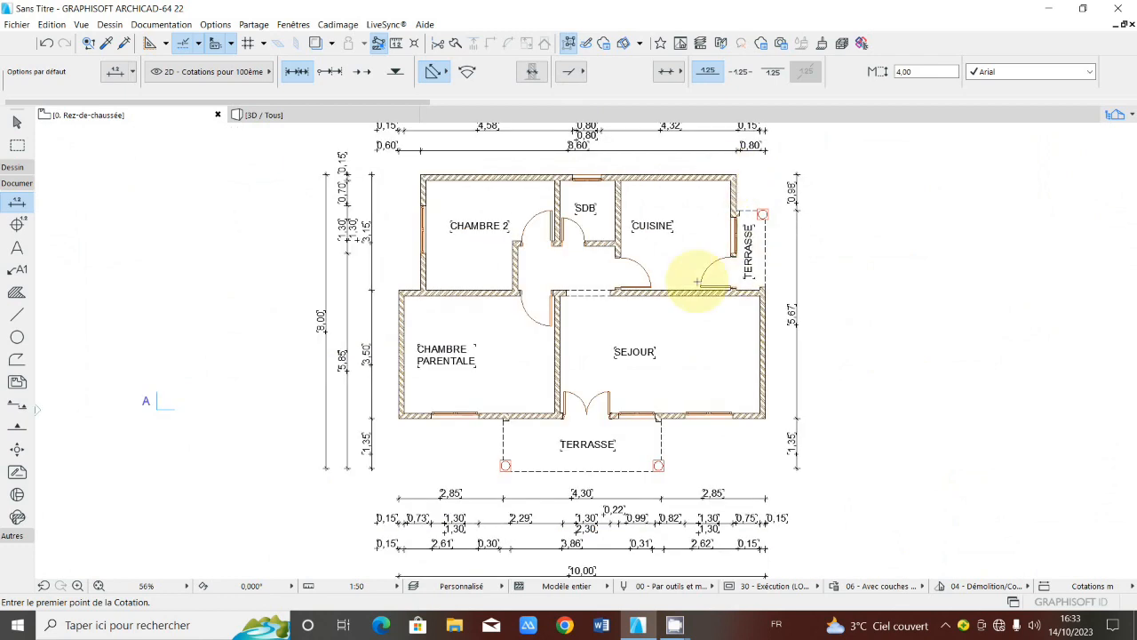
pyautogui.scroll(-2, 698, 283)
pyautogui.scroll(2, 692, 281)
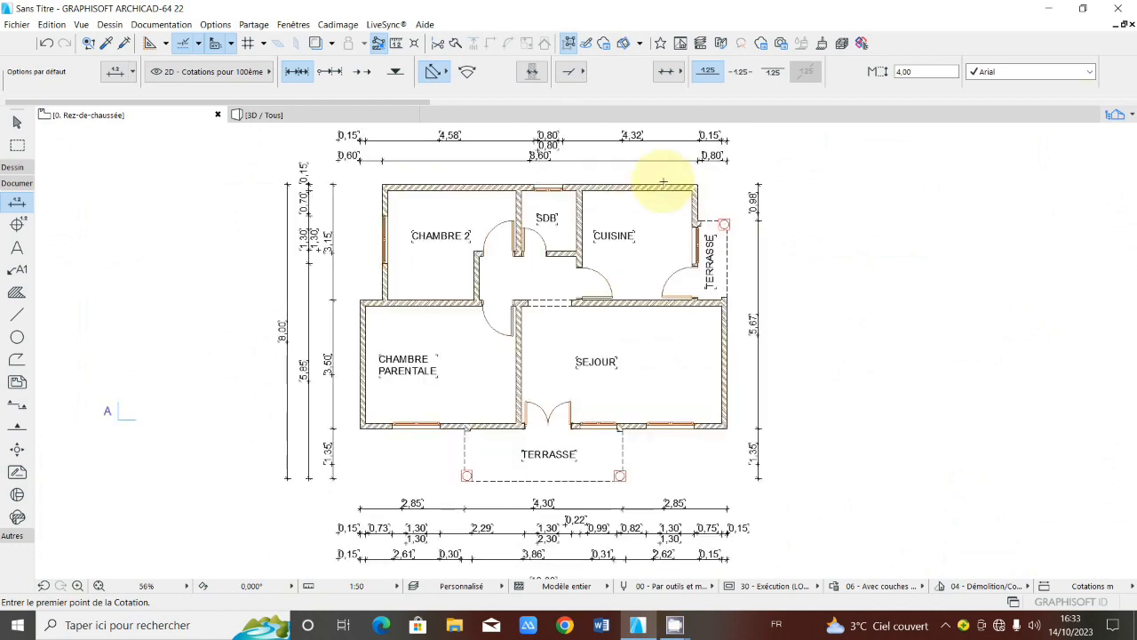
pyautogui.scroll(3, 663, 182)
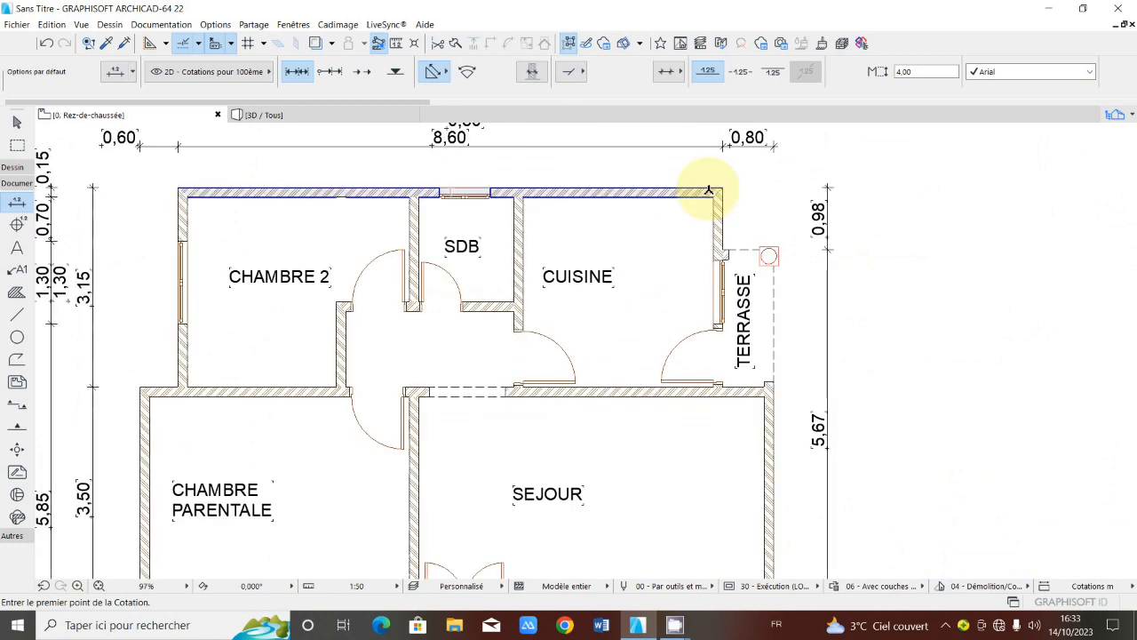
pyautogui.click(708, 189)
# Step: Add the edges of CUISINE's side window and of its terrace door to the second vertical chain
pyautogui.scroll(4, 721, 311)
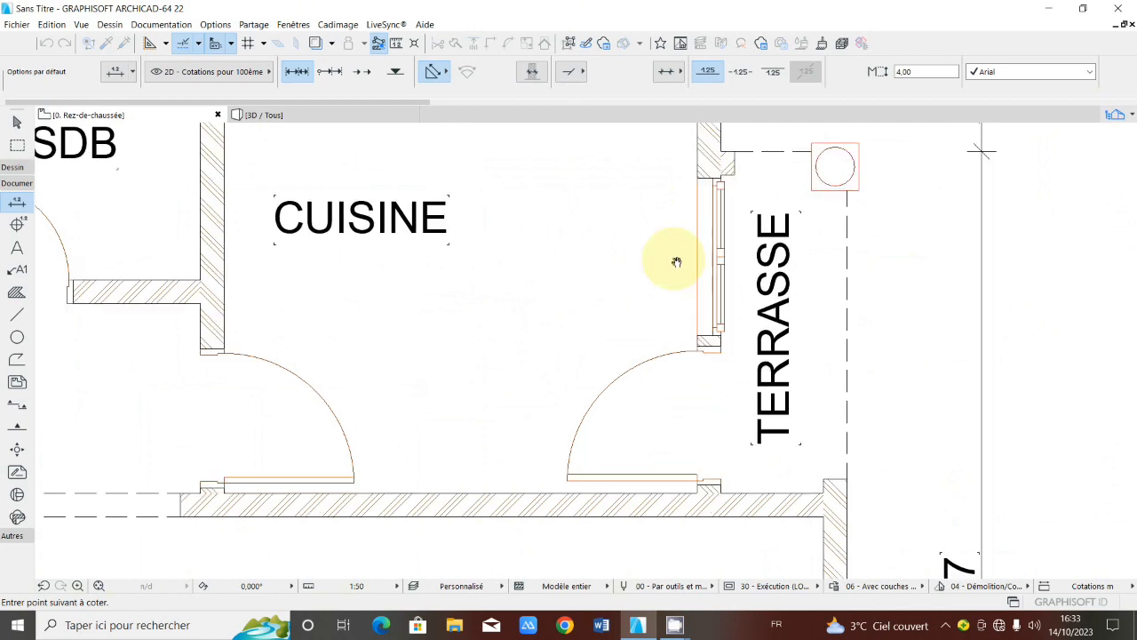
pyautogui.scroll(3, 706, 249)
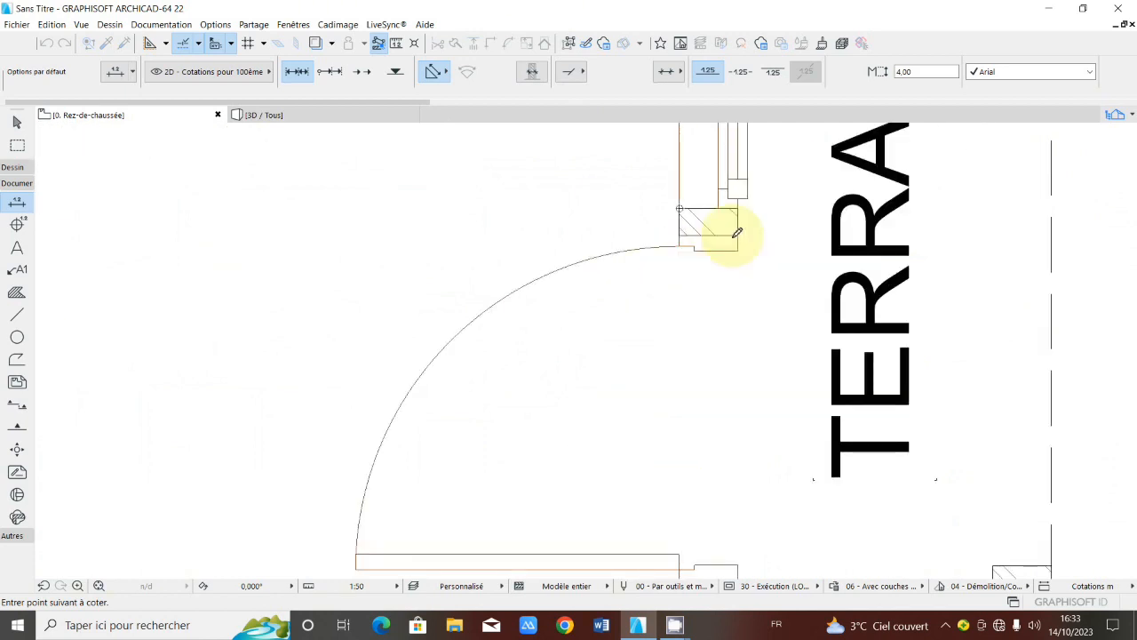
pyautogui.scroll(-3, 736, 232)
pyautogui.scroll(3, 732, 284)
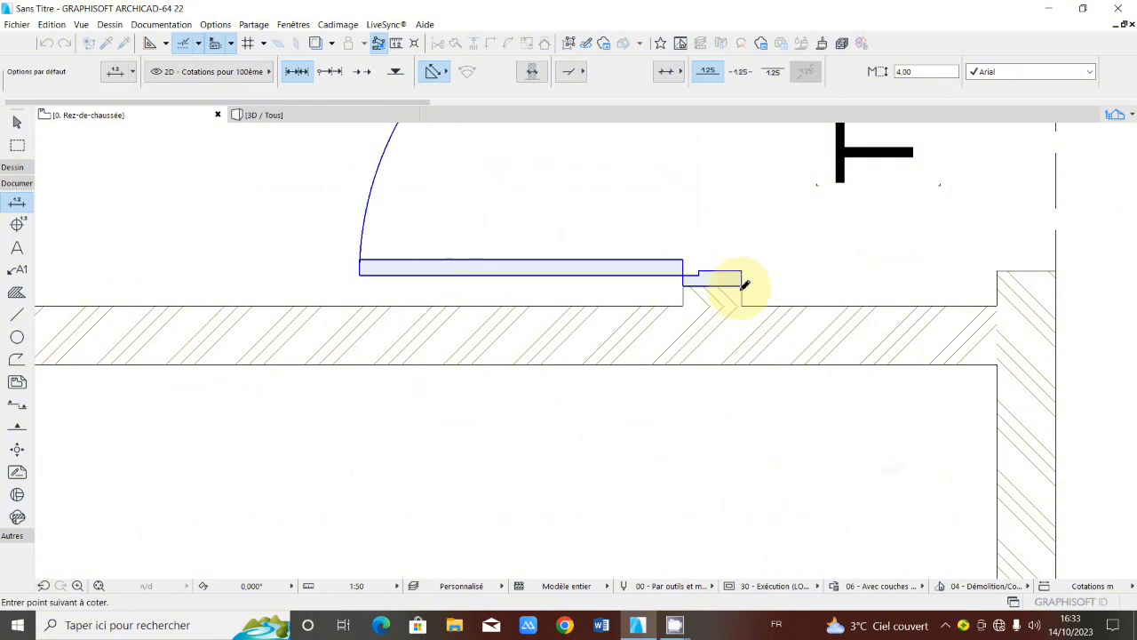
# Step: Add the front terrace column as the last point and place the openings chain outside the first vertical chain
pyautogui.scroll(-5, 744, 285)
pyautogui.scroll(3, 737, 317)
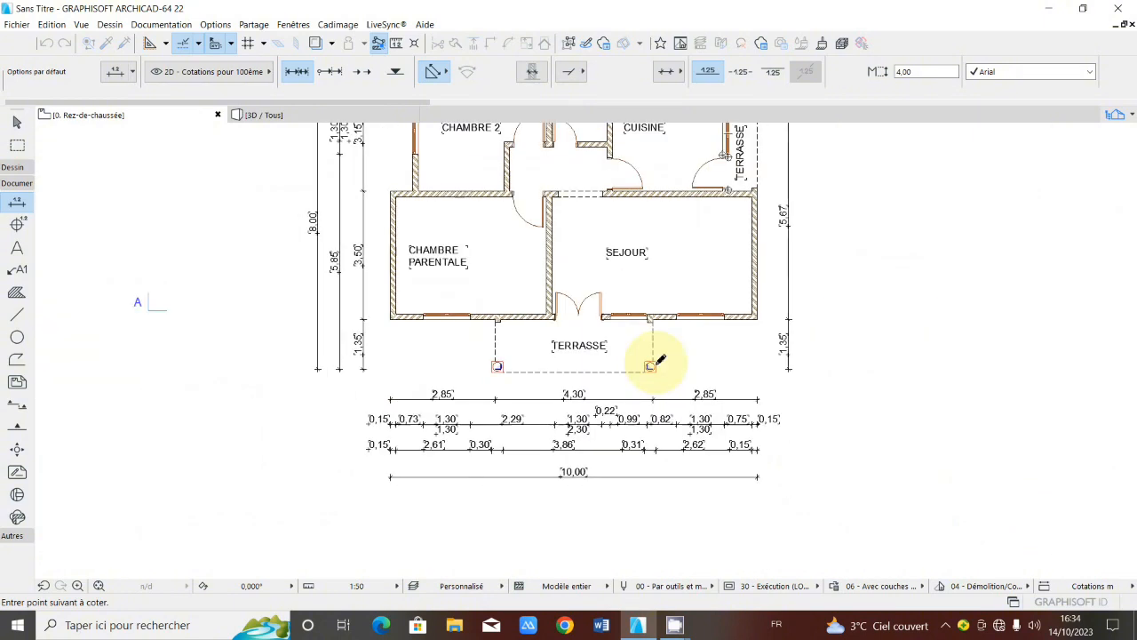
pyautogui.scroll(4, 658, 363)
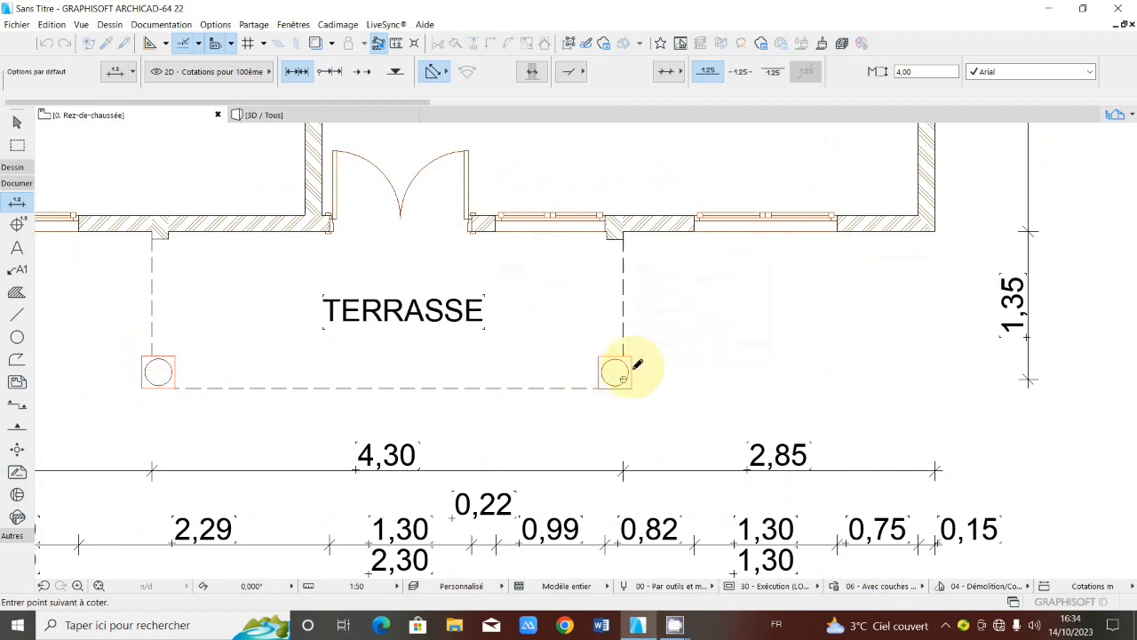
pyautogui.scroll(-4, 636, 365)
pyautogui.rightClick(682, 366)
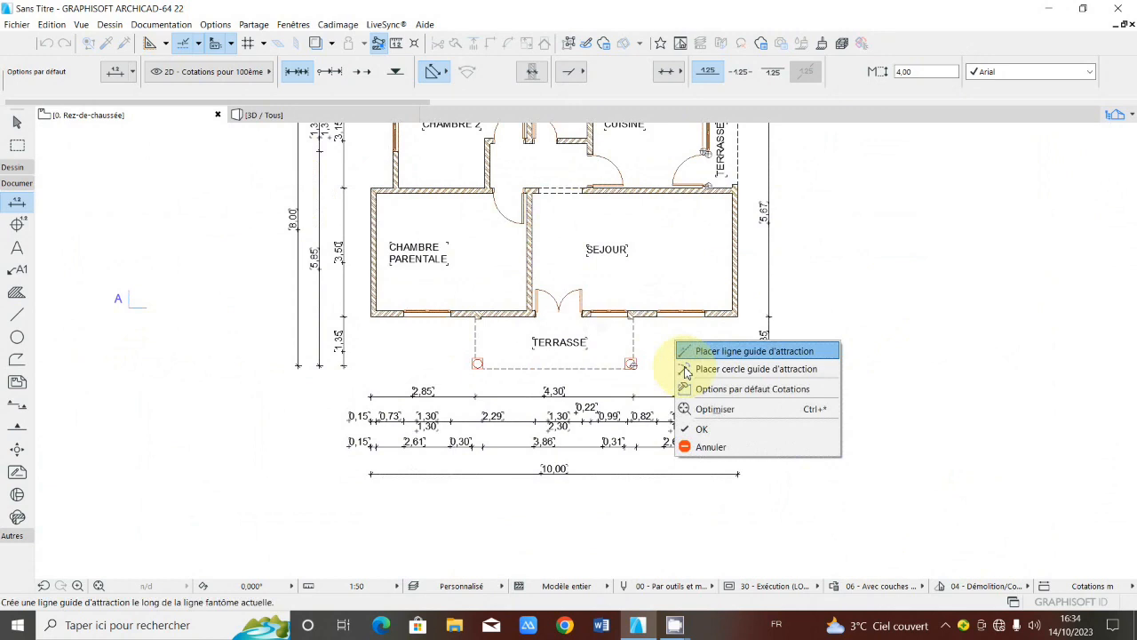
pyautogui.click(687, 368)
pyautogui.scroll(-2, 755, 328)
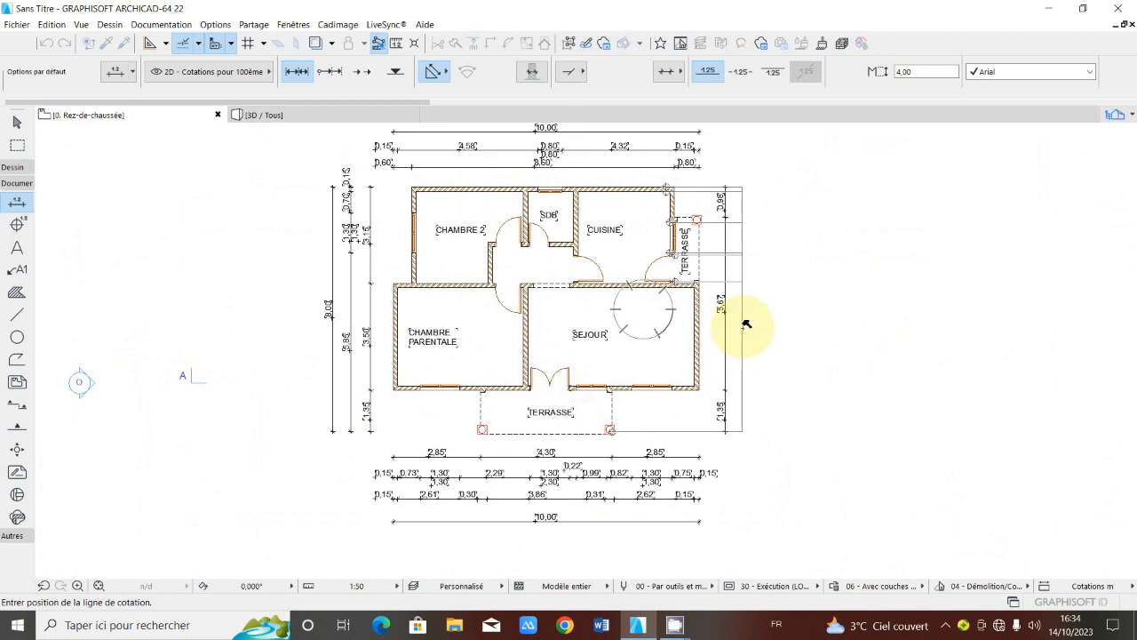
pyautogui.click(745, 324)
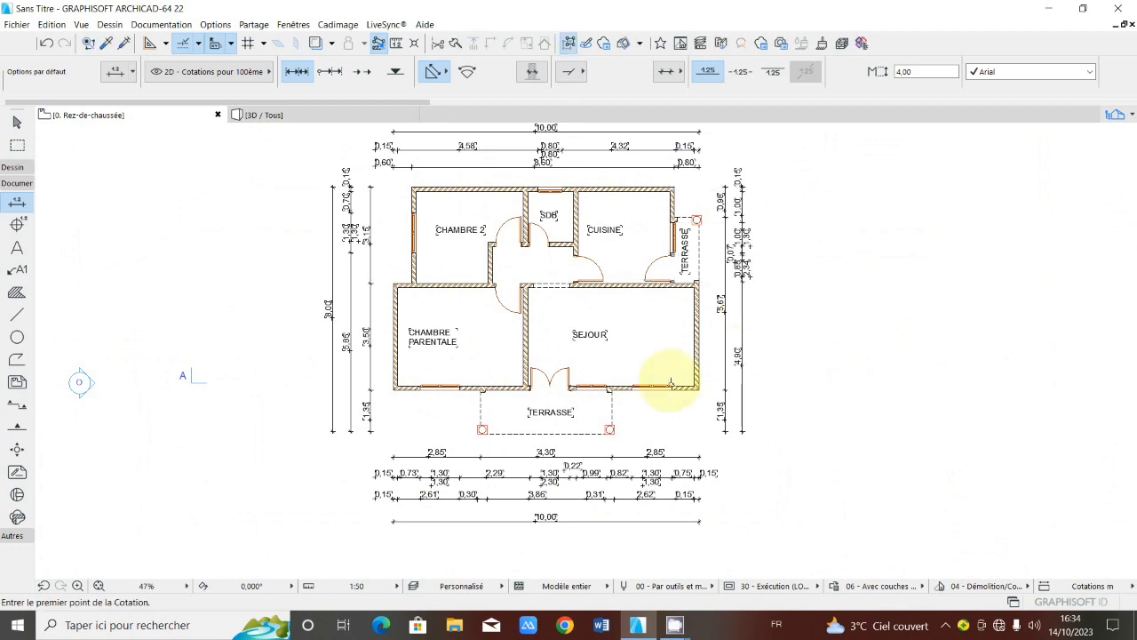
# Step: Add an overall vertical dimension from the front terrace column to CUISINE's outer rear corner, outside the two side chains
pyautogui.scroll(3, 614, 431)
pyautogui.scroll(5, 601, 427)
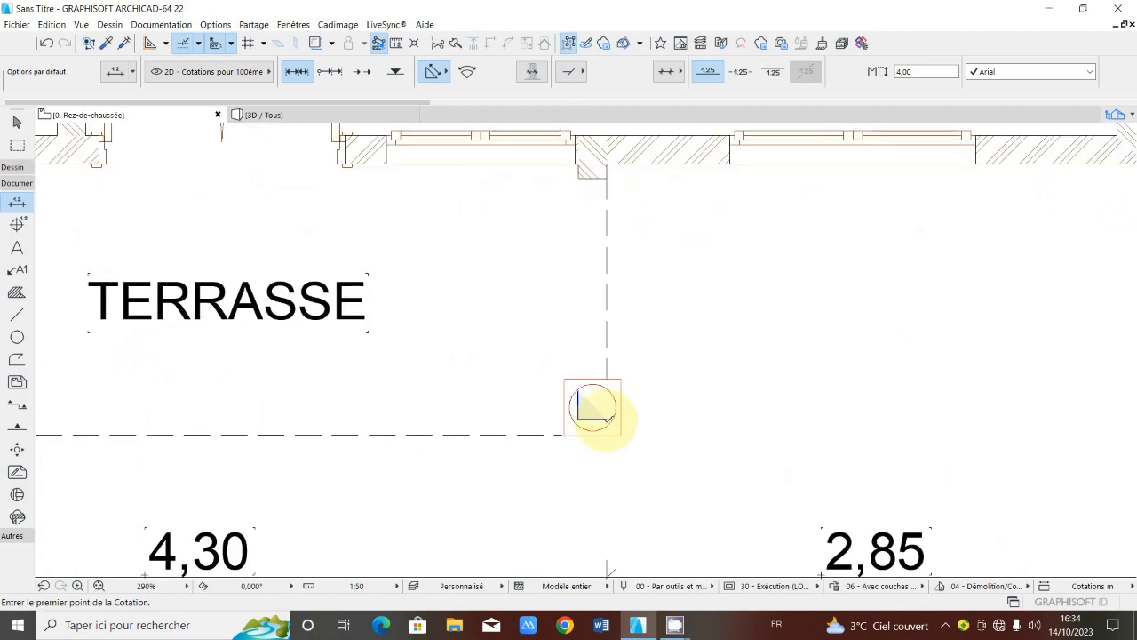
pyautogui.click(593, 407)
pyautogui.scroll(-5, 622, 413)
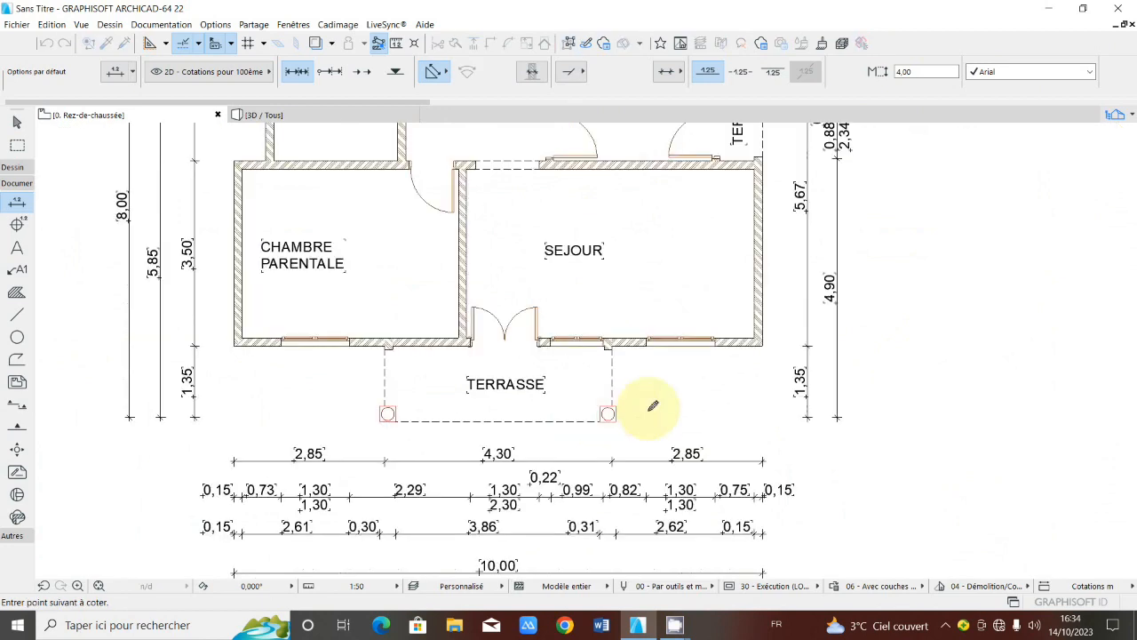
pyautogui.scroll(-3, 649, 411)
pyautogui.scroll(6, 672, 191)
pyautogui.scroll(3, 677, 187)
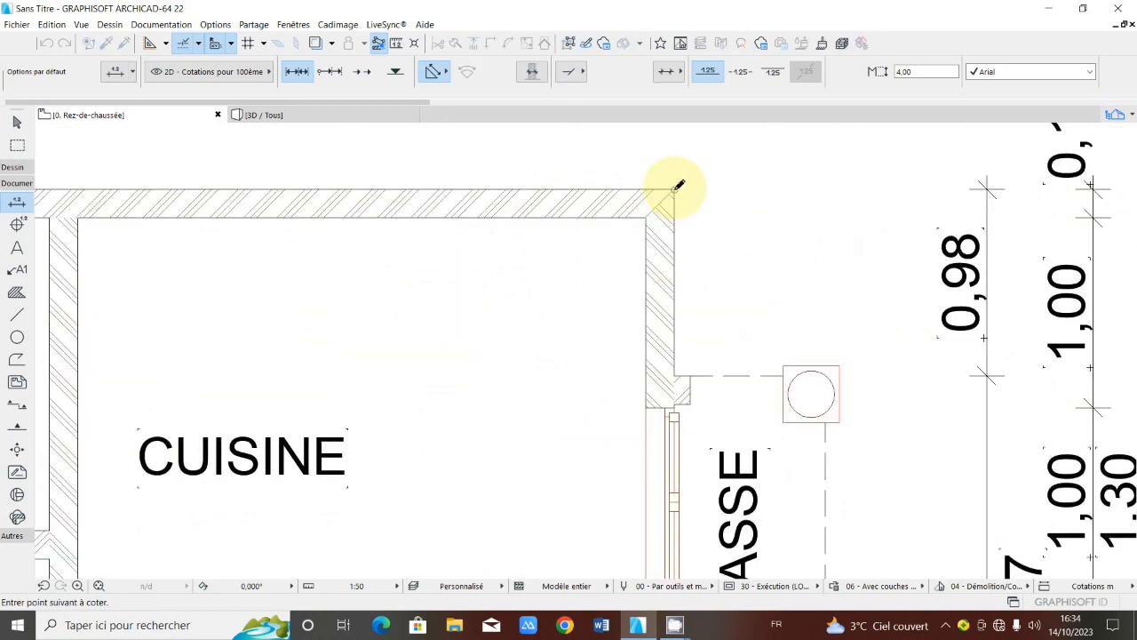
pyautogui.scroll(-10, 678, 186)
pyautogui.rightClick(726, 184)
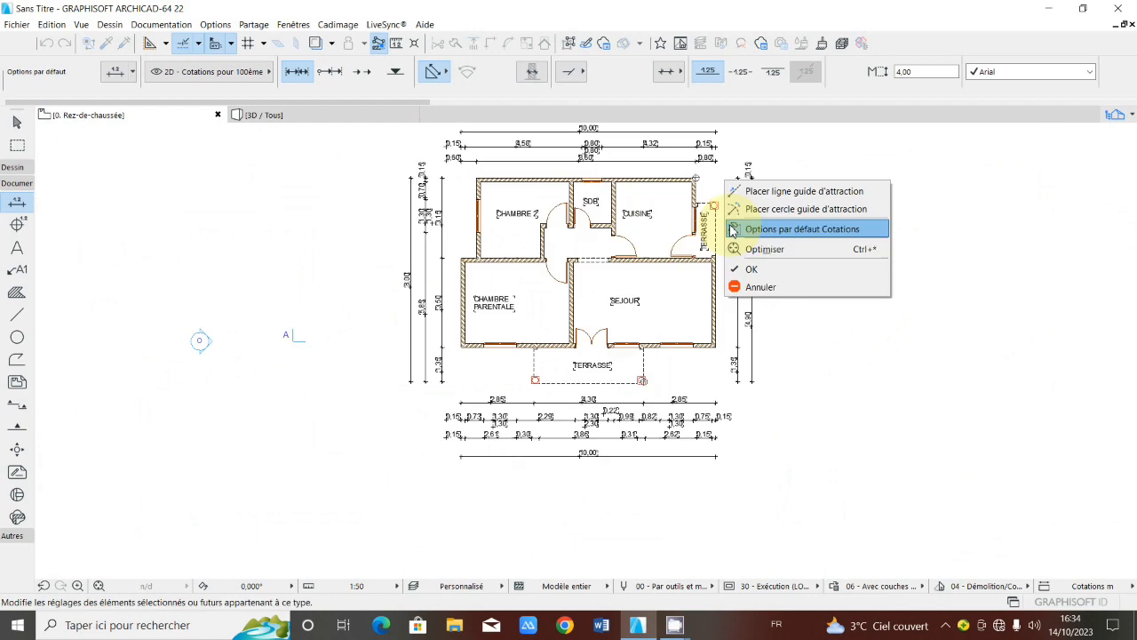
pyautogui.click(754, 268)
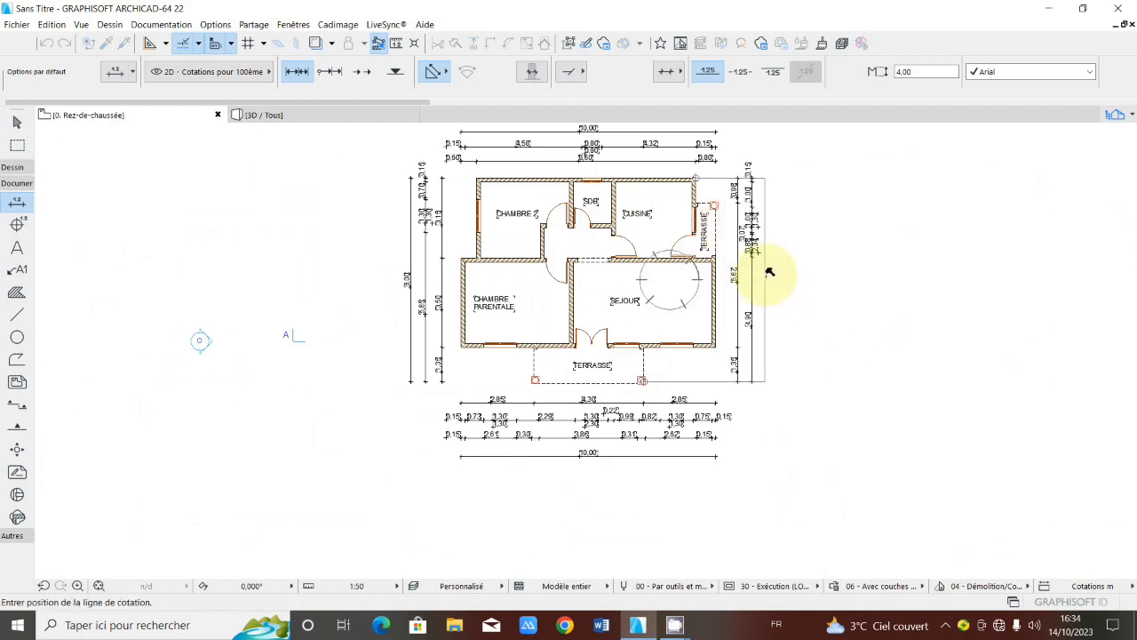
pyautogui.click(770, 274)
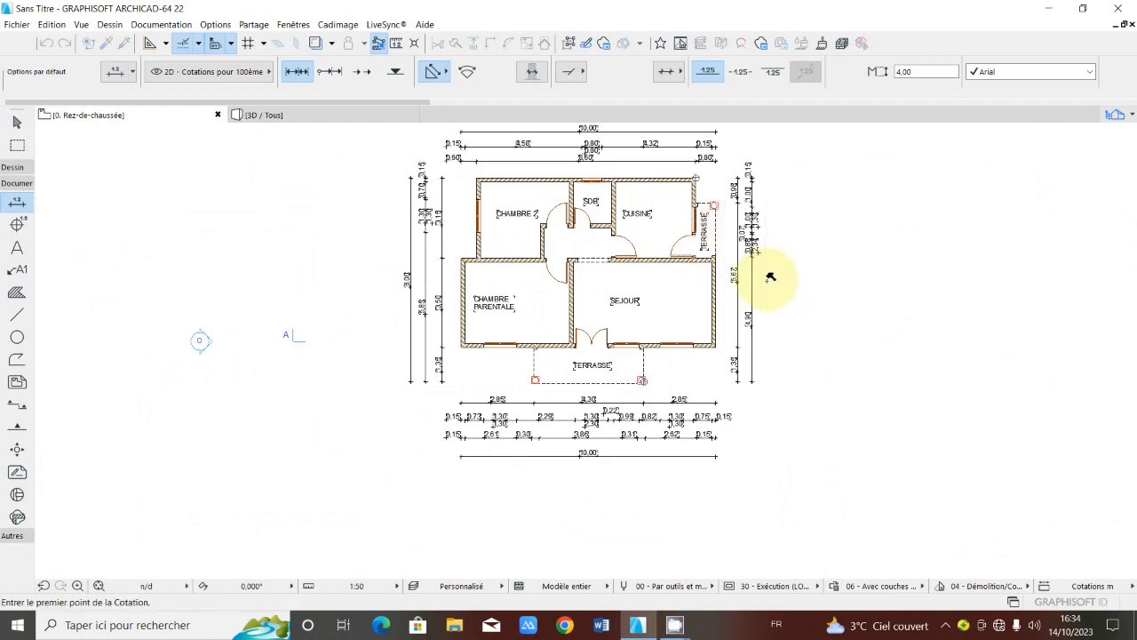
pyautogui.scroll(2, 558, 246)
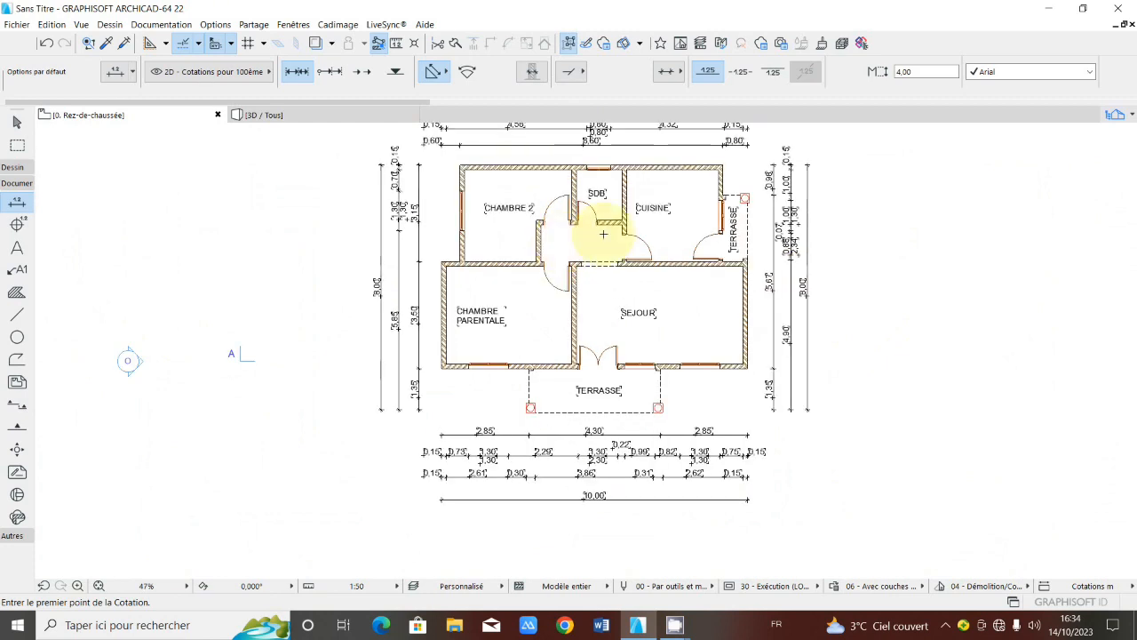
# Step: Start an interior horizontal dimension chain by picking CHAMBRE 2's outer side wall and the partitions on both sides of SDB
pyautogui.scroll(1, 481, 208)
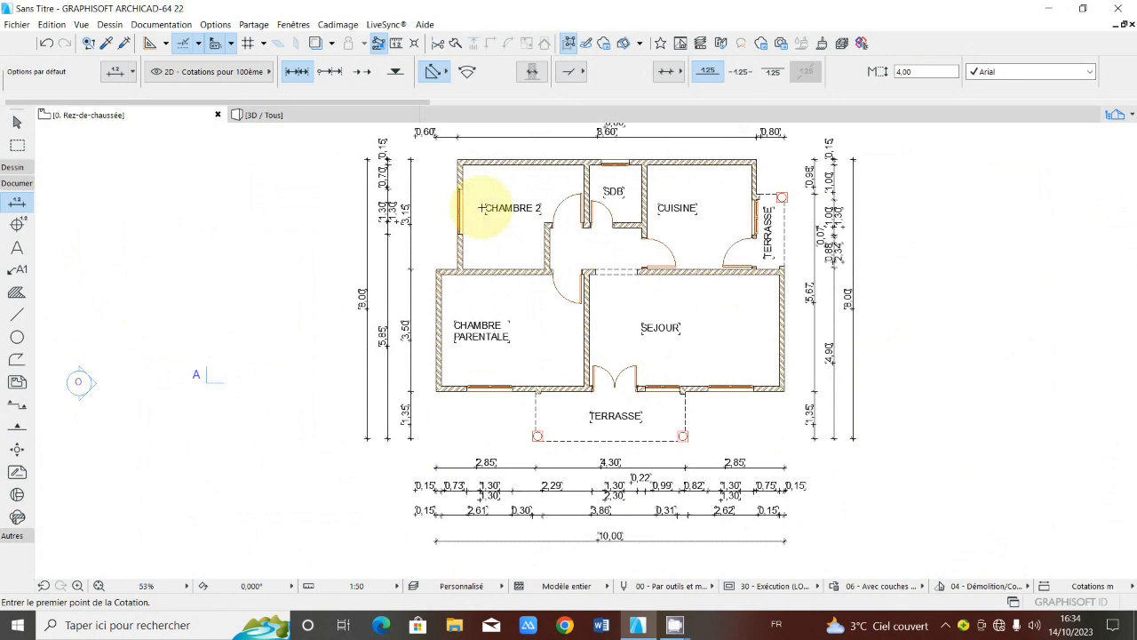
pyautogui.scroll(1, 497, 203)
pyautogui.scroll(1, 514, 264)
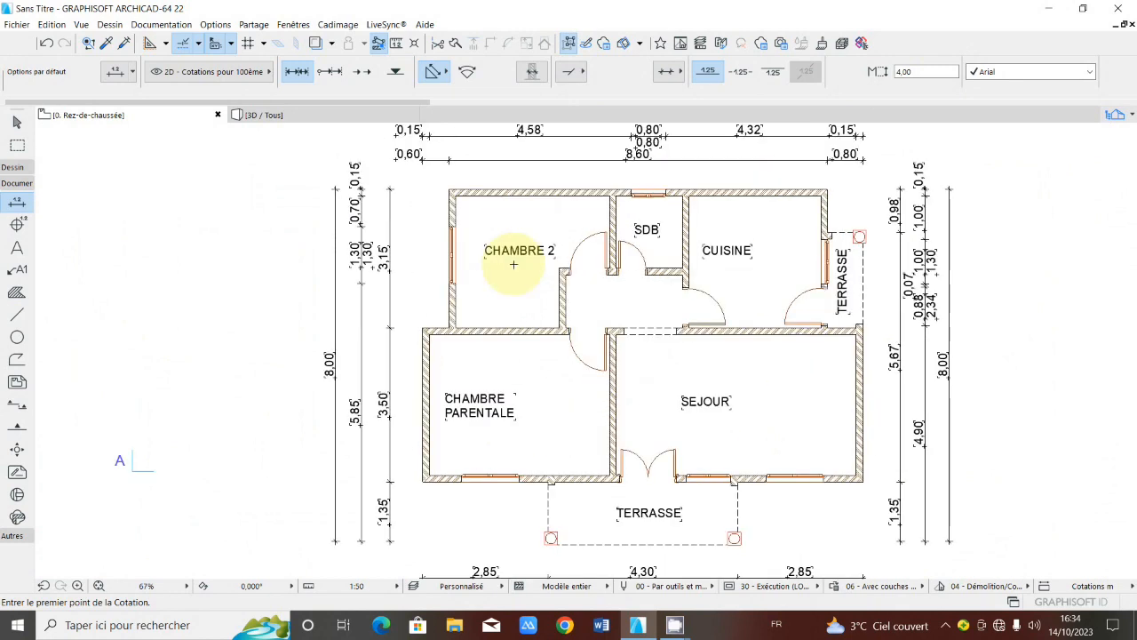
pyautogui.scroll(-2, 514, 264)
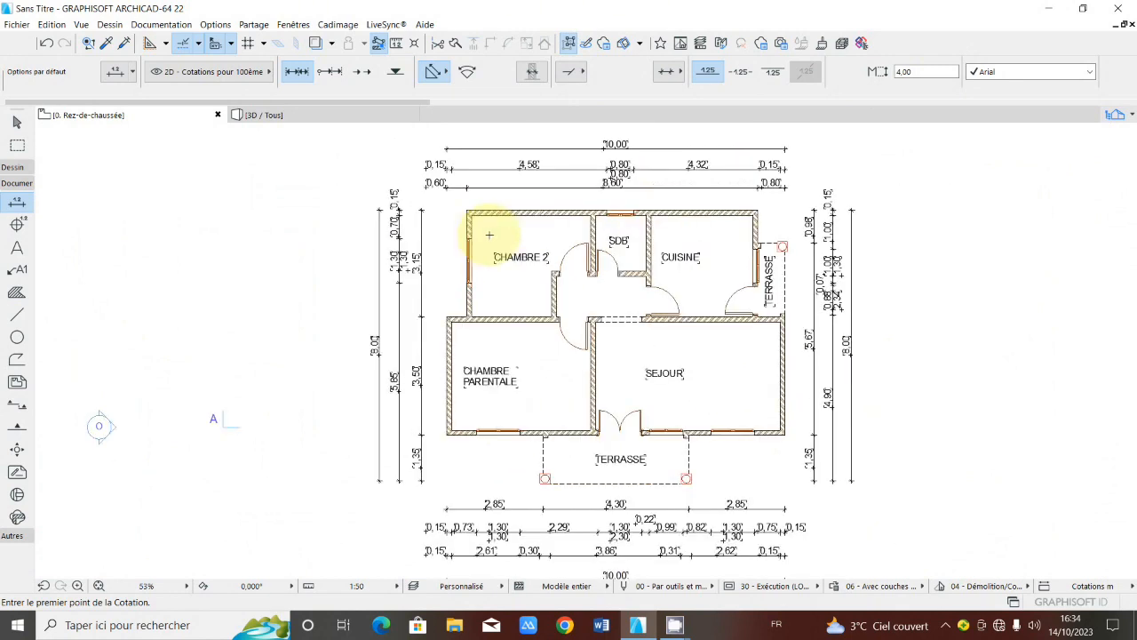
pyautogui.scroll(5, 489, 235)
pyautogui.scroll(2, 452, 217)
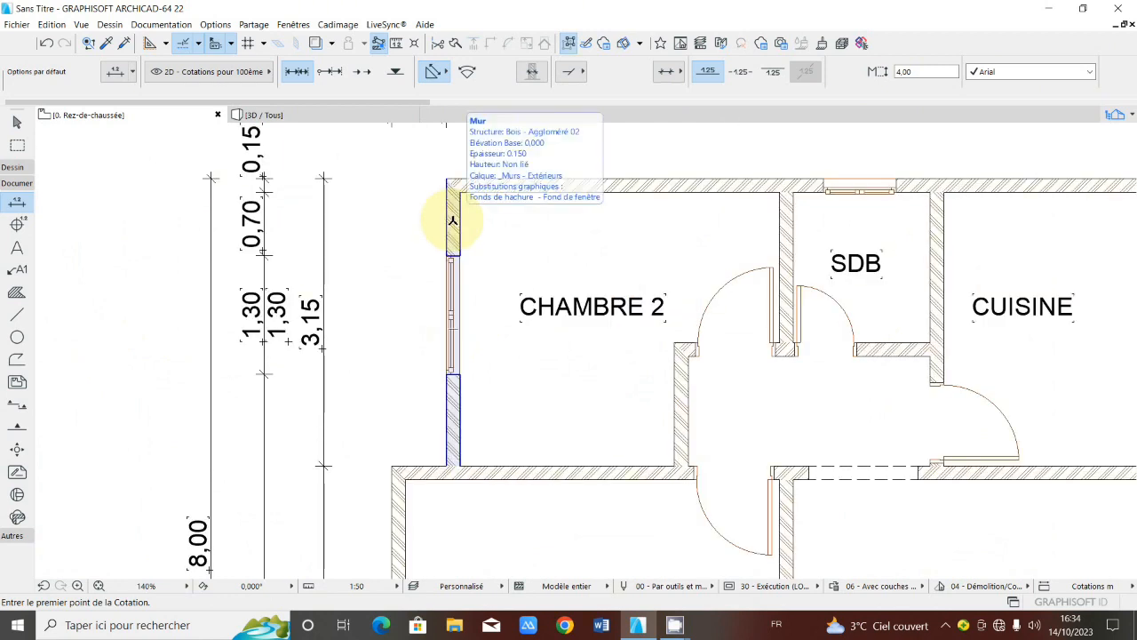
pyautogui.click(452, 220)
pyautogui.click(787, 237)
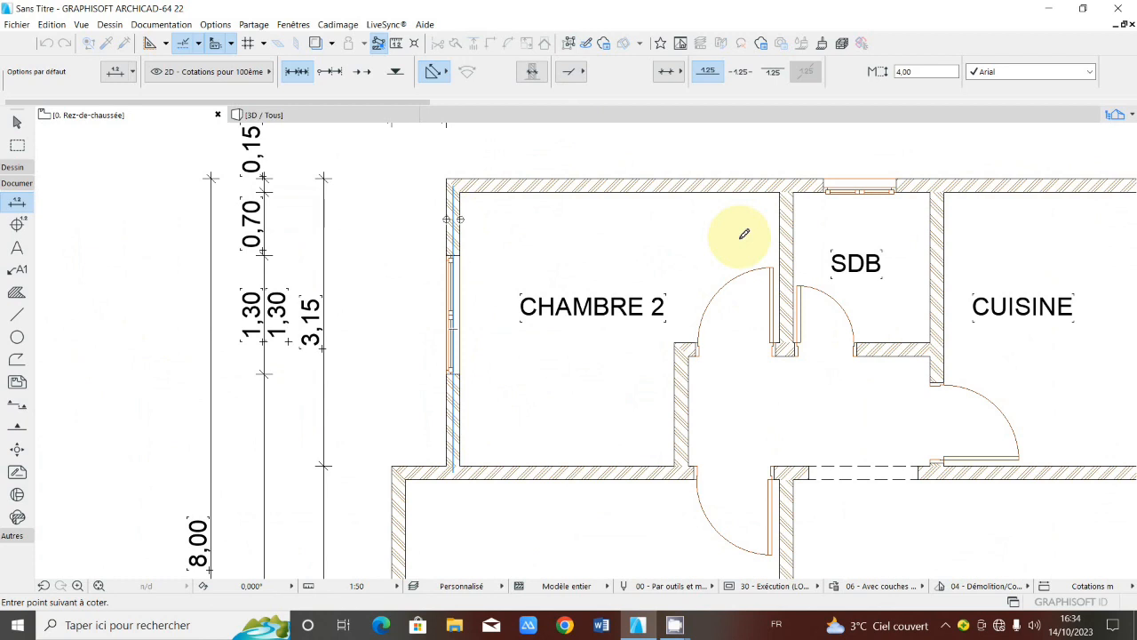
pyautogui.click(937, 232)
# Step: Add CUISINE's outer side wall and place the interior chain across the rear rooms, between the room names and the rear wall
pyautogui.scroll(-3, 640, 253)
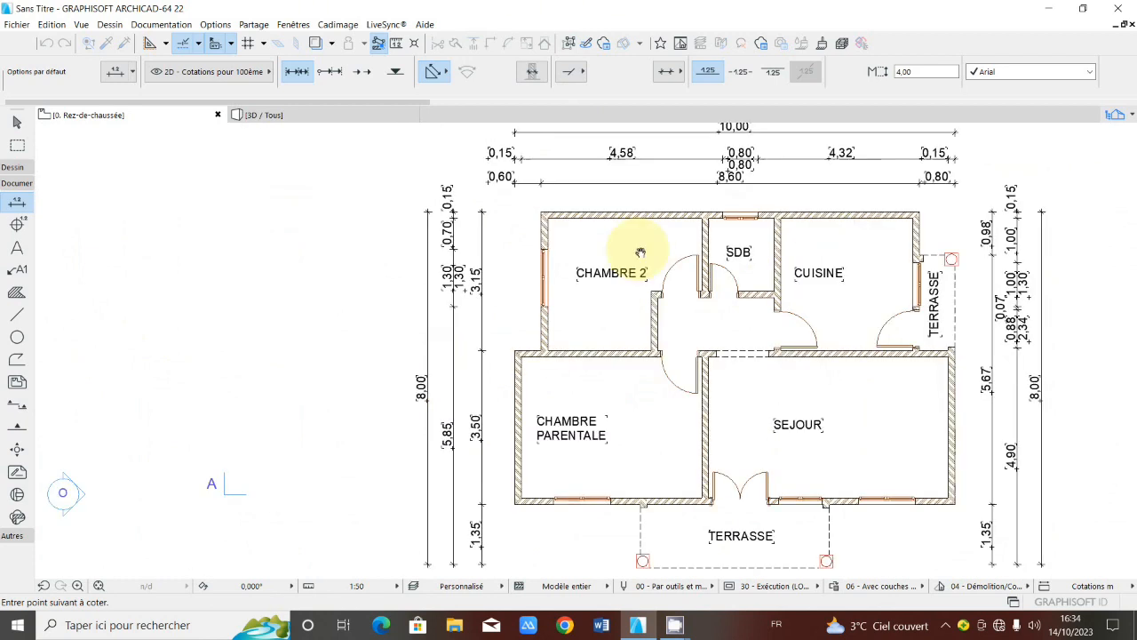
pyautogui.scroll(1, 867, 250)
pyautogui.click(867, 250)
pyautogui.rightClick(782, 238)
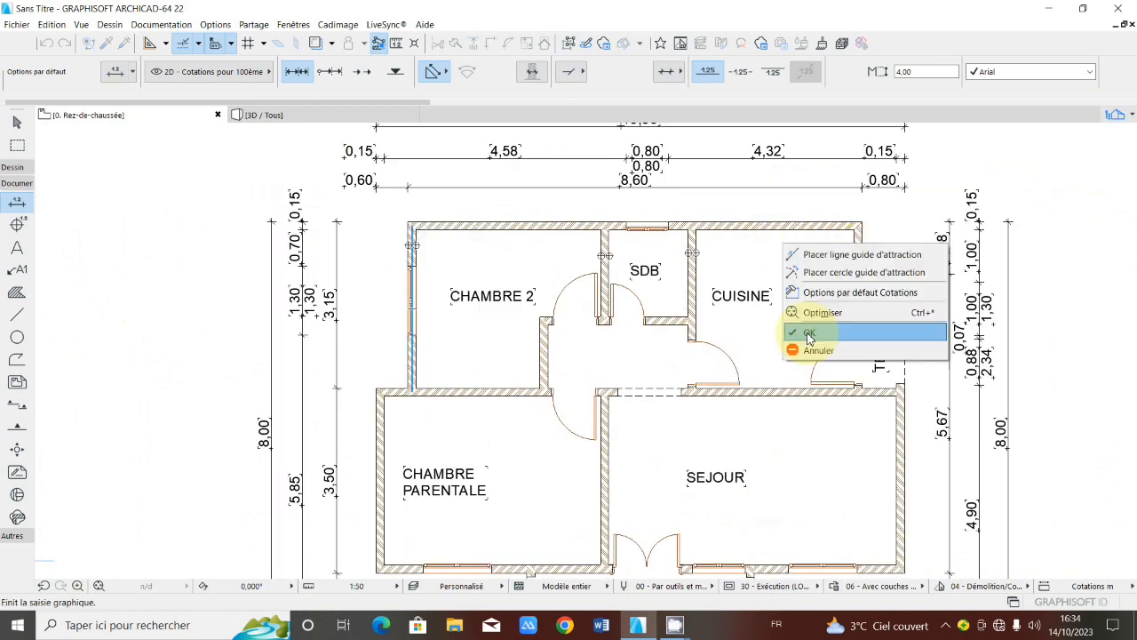
pyautogui.click(808, 332)
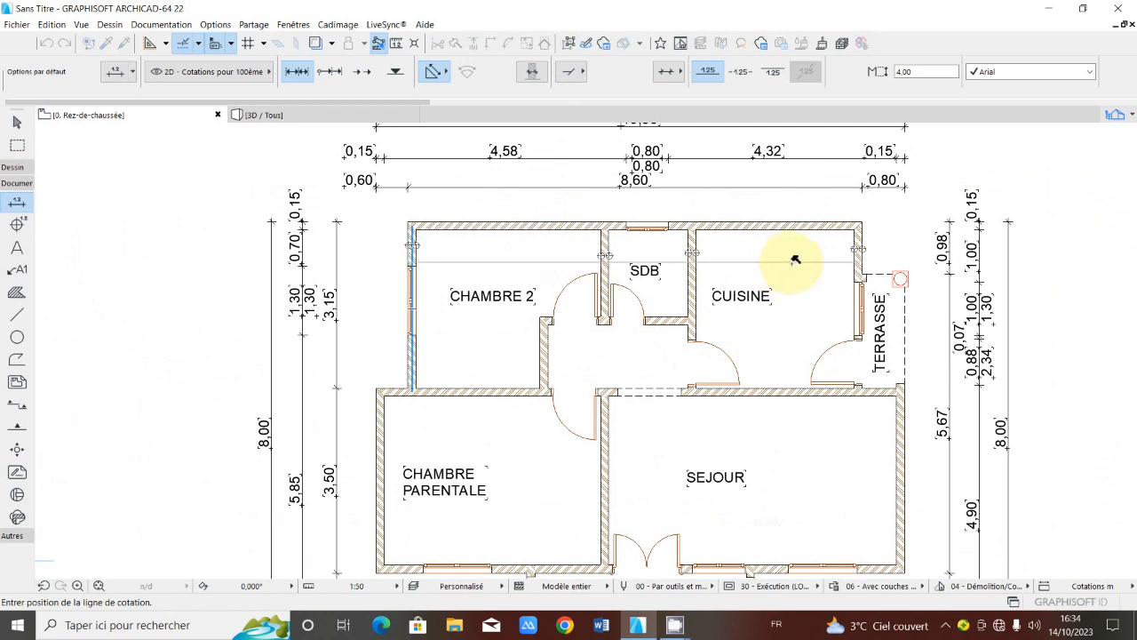
pyautogui.click(796, 259)
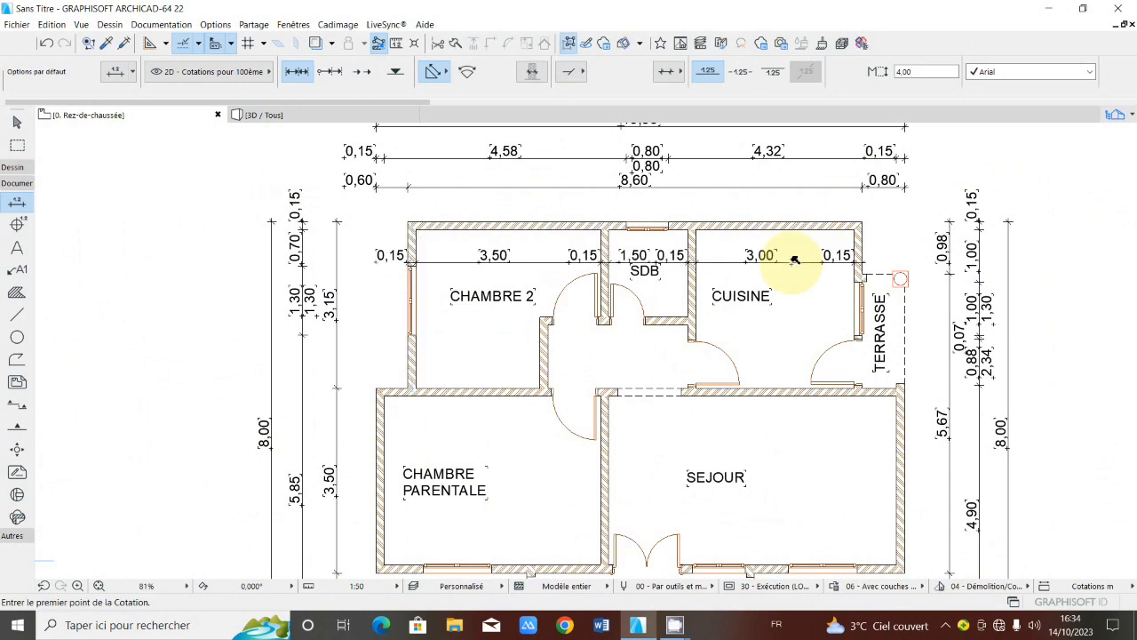
# Step: Move the SDB room label below the new interior dimension line, clear of its figures
pyautogui.keyDown('shift'); pyautogui.click(646, 272); pyautogui.keyUp('shift')
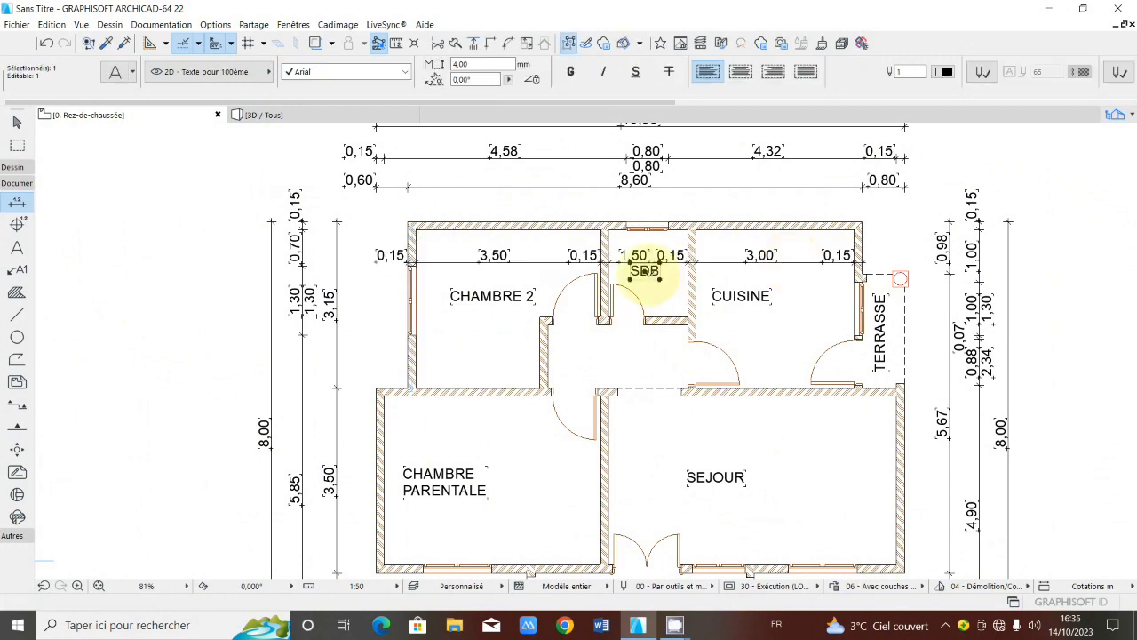
pyautogui.moveTo(646, 272); pyautogui.dragTo(657, 292)
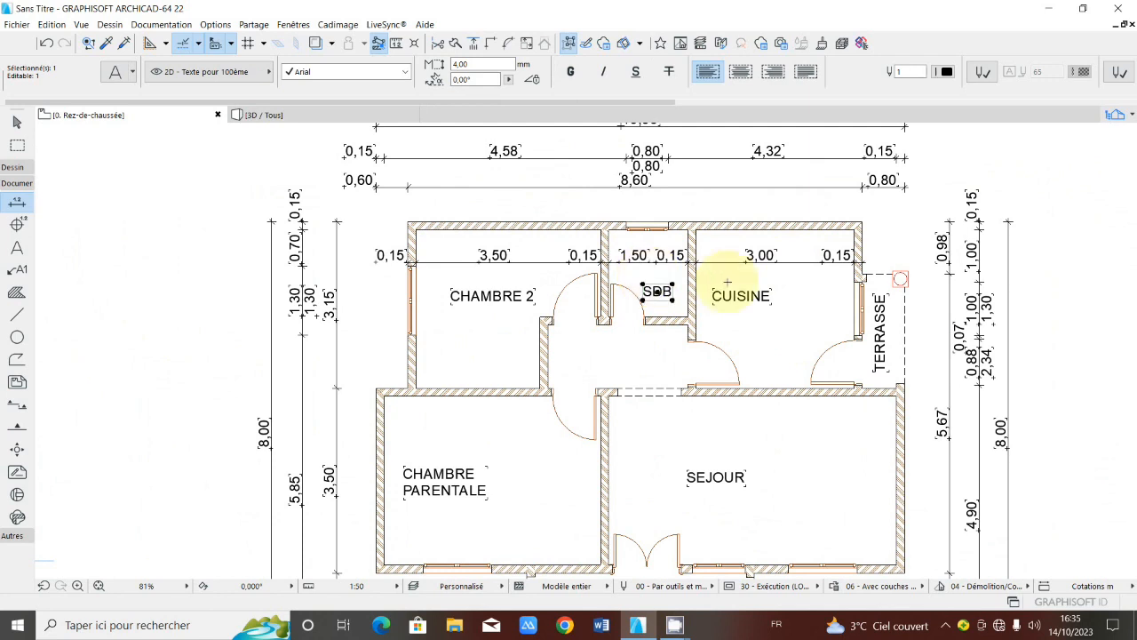
pyautogui.press('Escape')
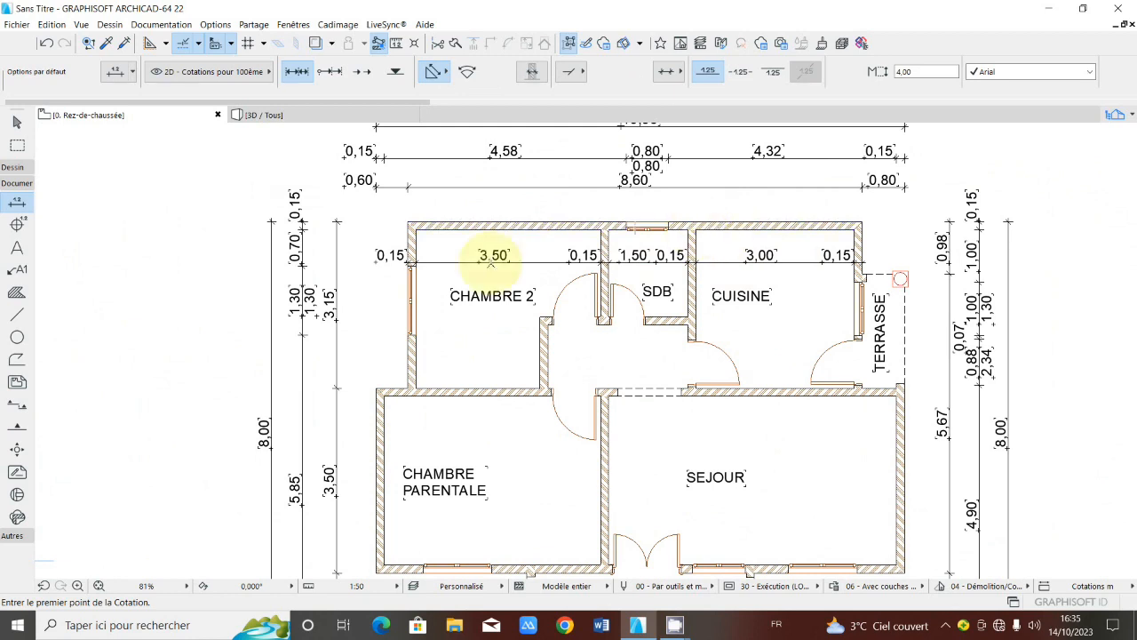
# Step: Dimension the walls of CHAMBRE 2, the hallway and CUISINE out to the side terrace edge, placing the chain below the room names
pyautogui.scroll(-2, 491, 263)
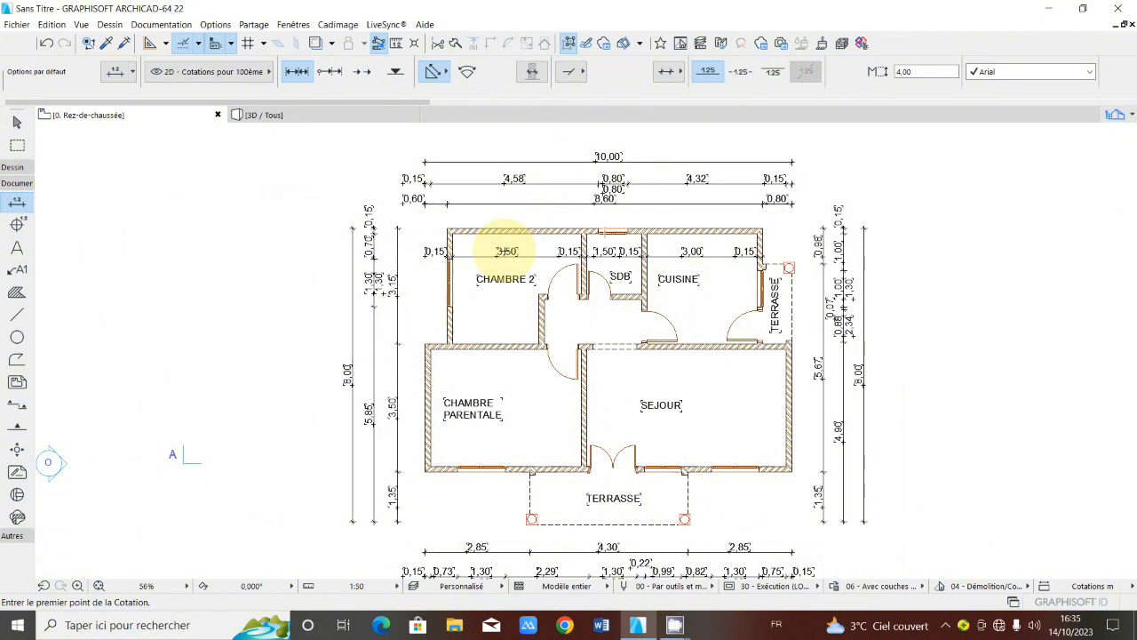
pyautogui.scroll(3, 524, 359)
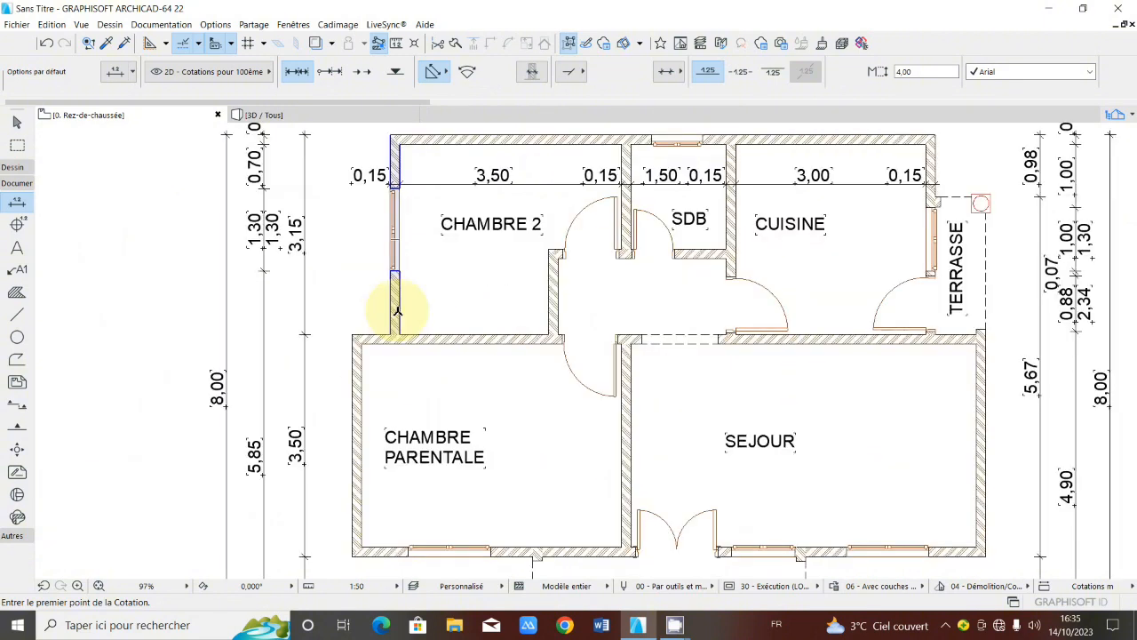
pyautogui.click(397, 310)
pyautogui.click(558, 310)
pyautogui.click(731, 268)
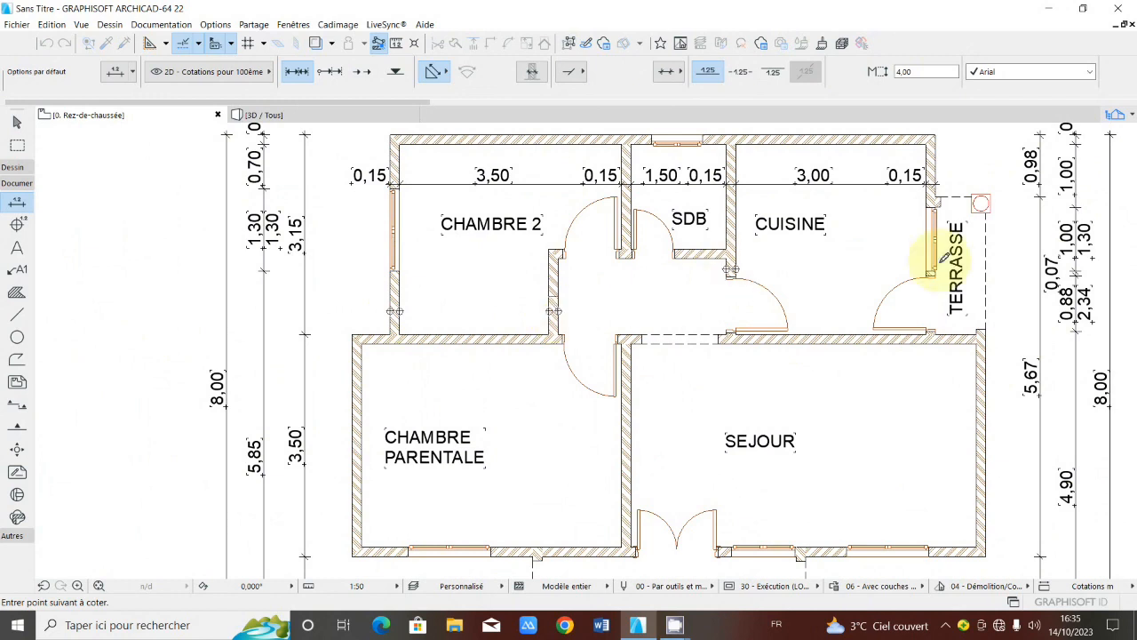
pyautogui.click(931, 173)
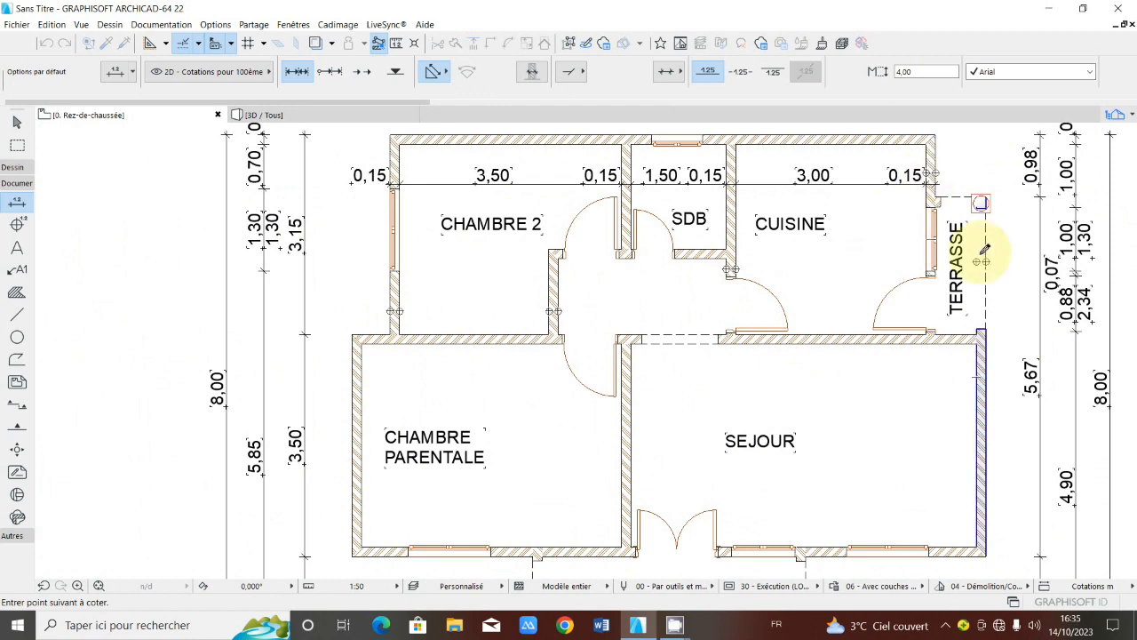
pyautogui.doubleClick(994, 340)
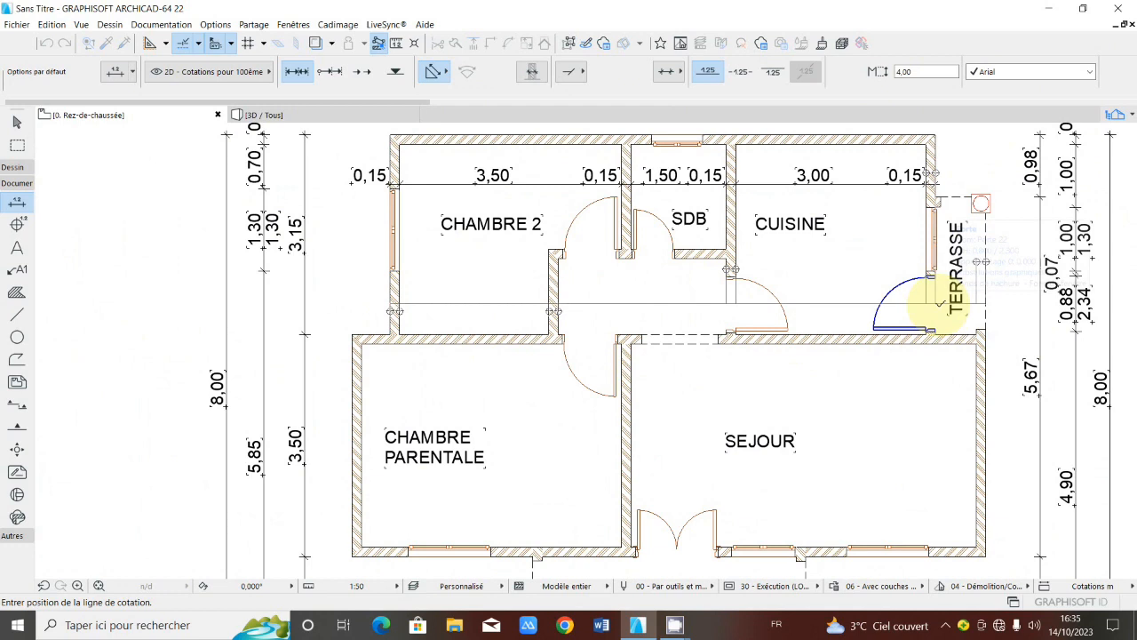
pyautogui.click(939, 303)
# Step: Dimension the outer side walls and shared partition of CHAMBRE PARENTALE and SEJOUR with an interior horizontal chain through both rooms
pyautogui.scroll(-1, 582, 258)
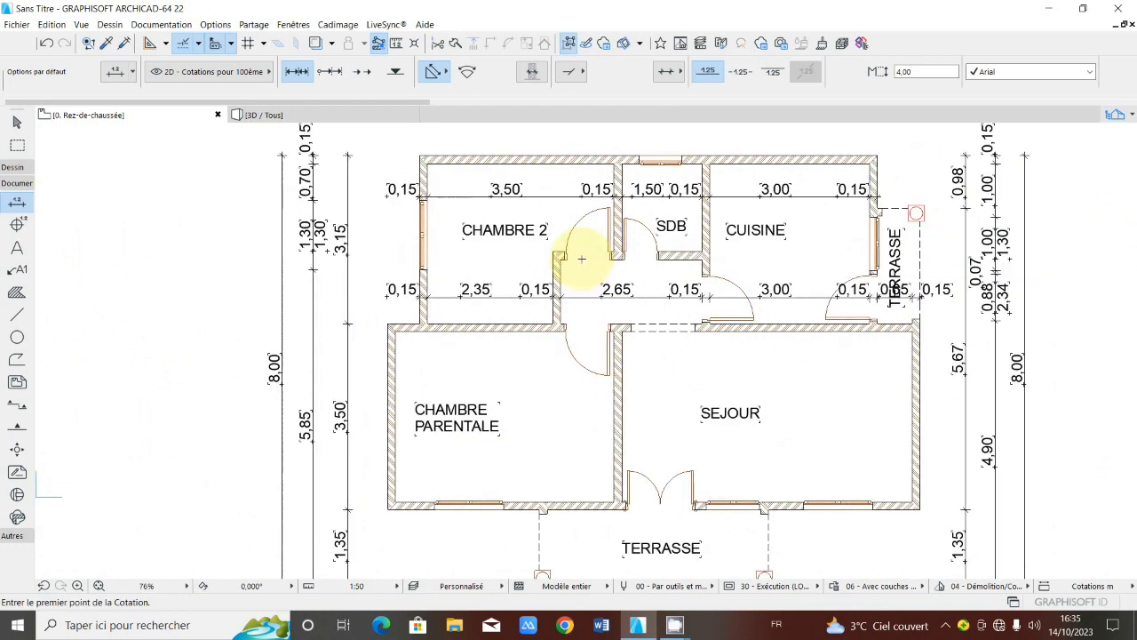
pyautogui.scroll(-1, 582, 259)
pyautogui.scroll(1, 568, 278)
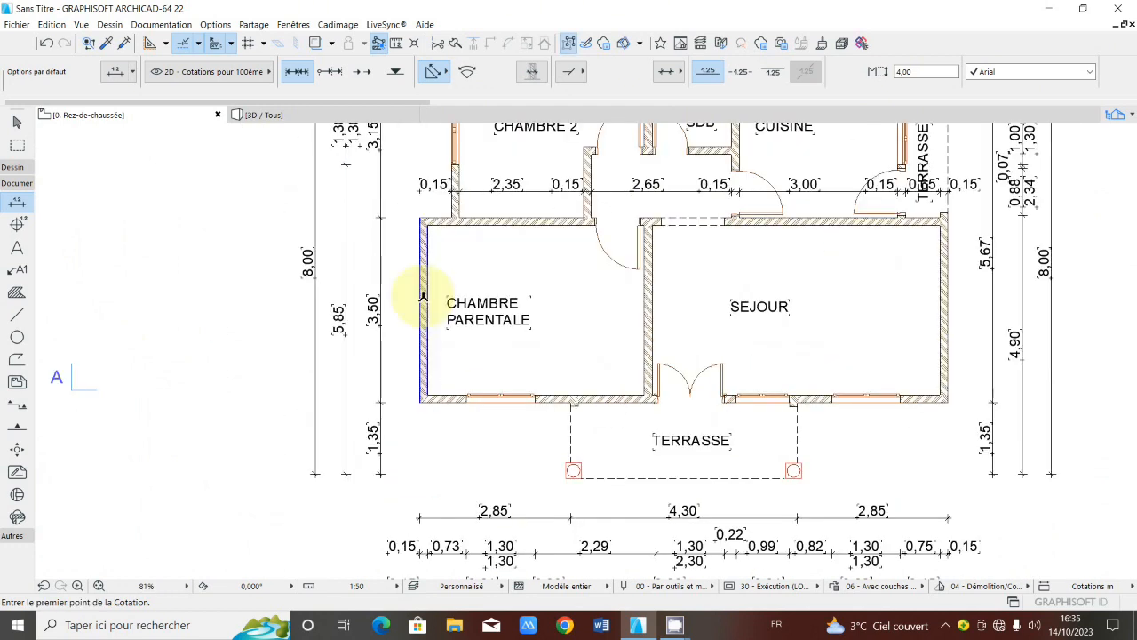
pyautogui.click(423, 298)
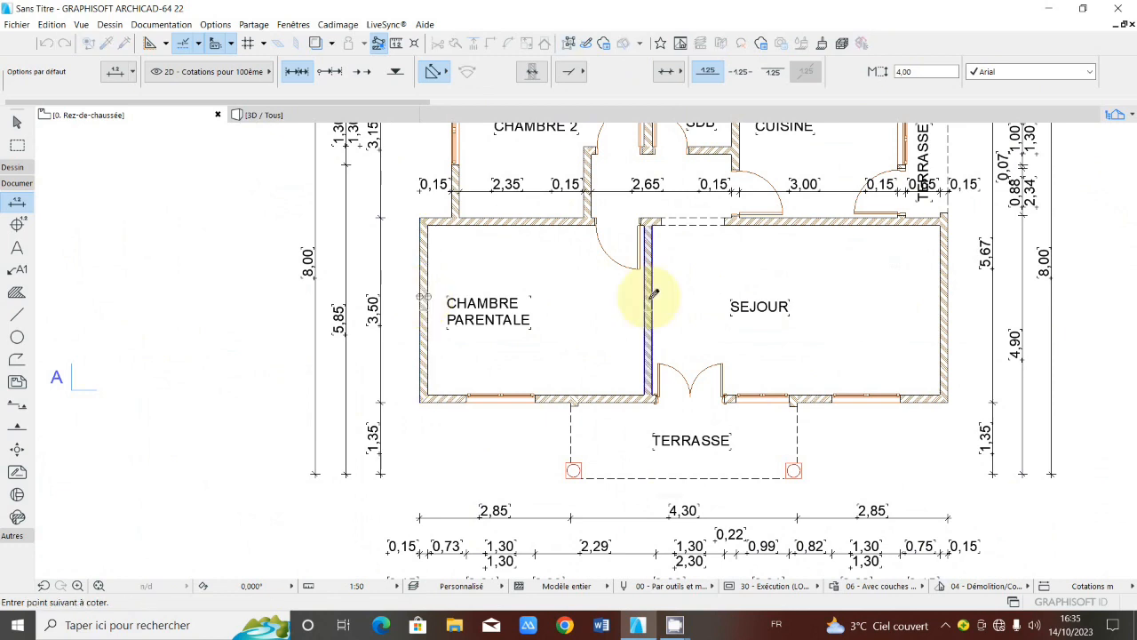
pyautogui.click(649, 296)
pyautogui.click(953, 305)
pyautogui.rightClick(952, 305)
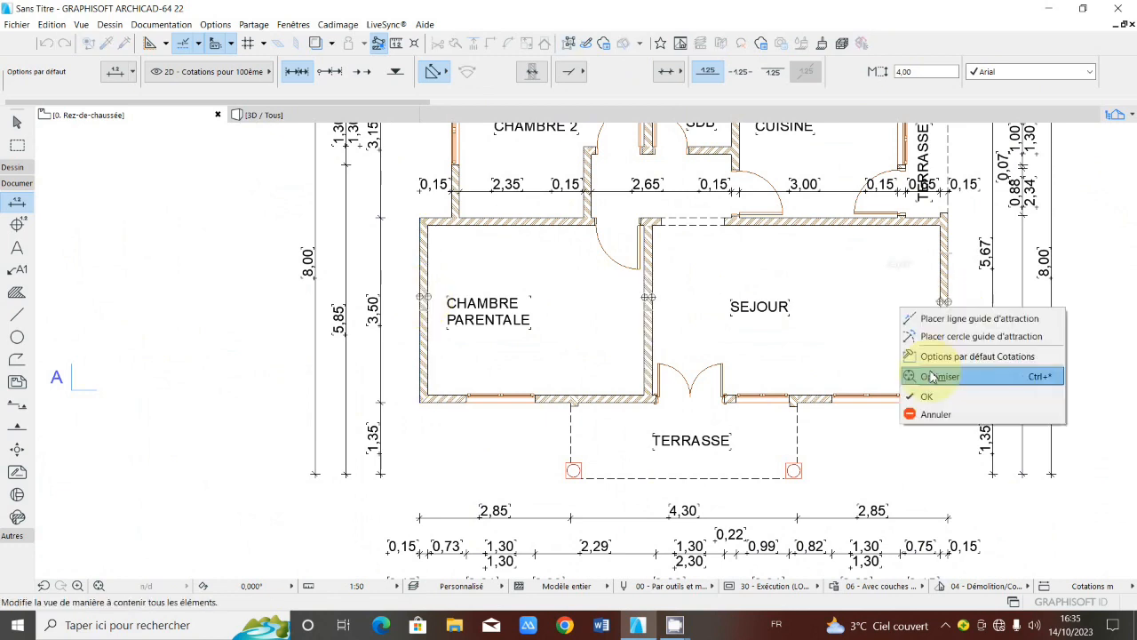
pyautogui.click(926, 394)
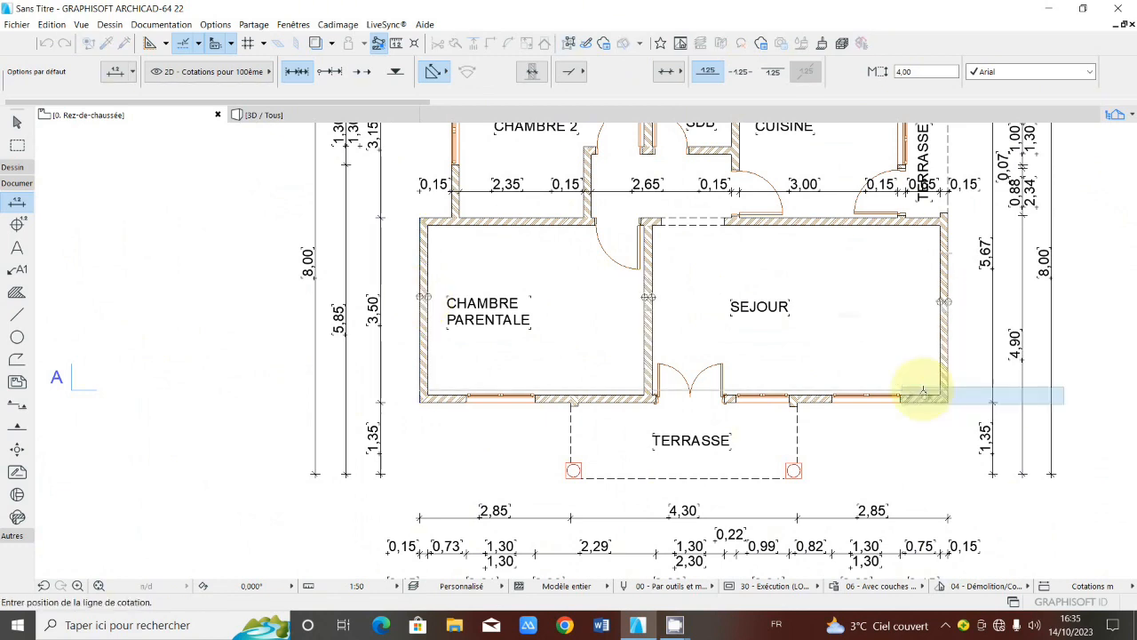
pyautogui.click(896, 335)
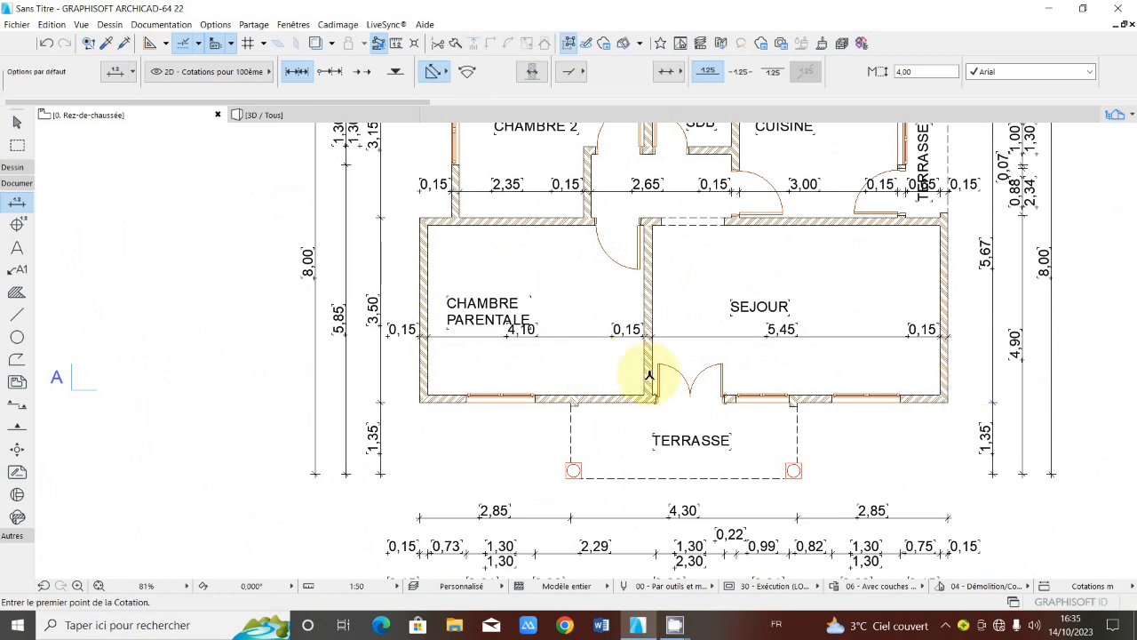
# Step: Start an interior vertical chain by picking the front terrace beam, the front wall, the central cross wall and SDB's hallway wall
pyautogui.click(622, 472)
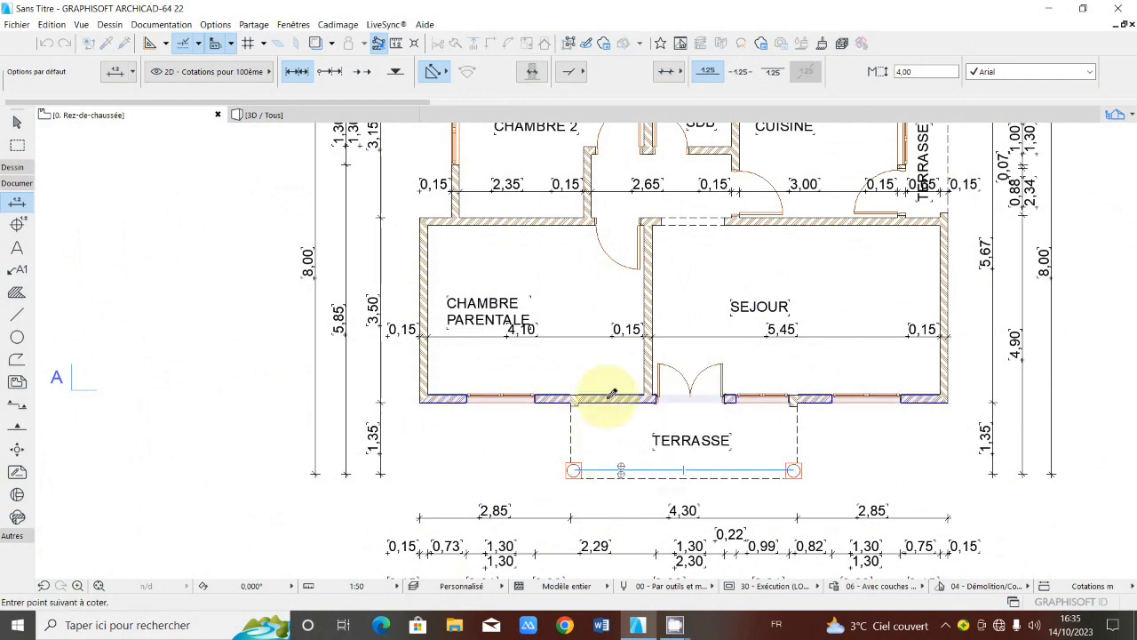
pyautogui.moveTo(634, 326); pyautogui.dragTo(652, 422, button='middle')
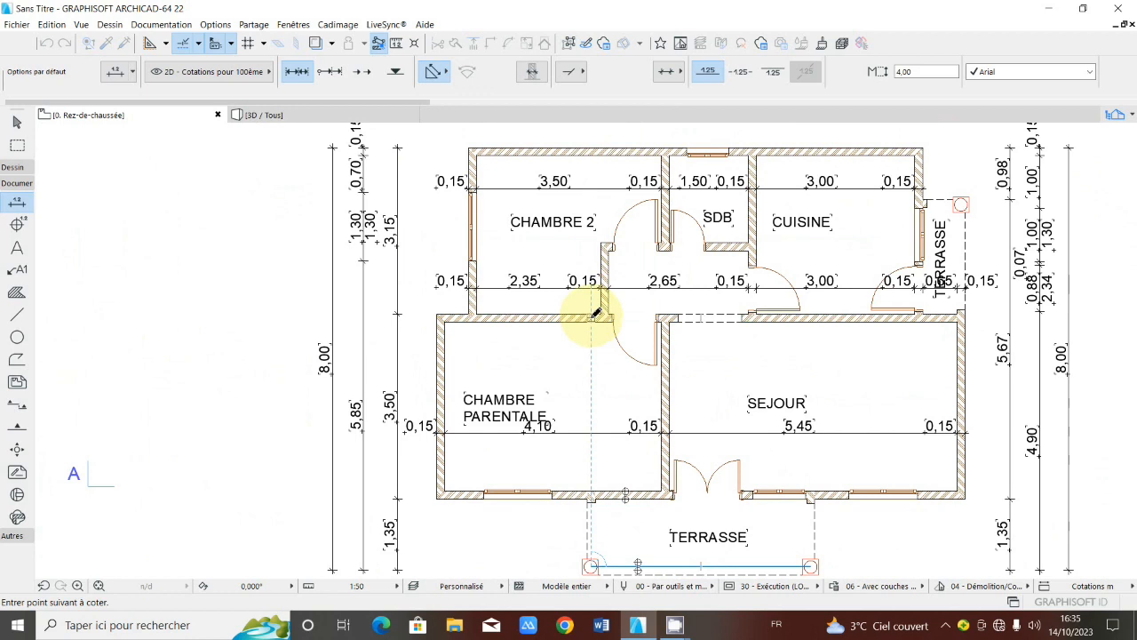
pyautogui.scroll(5, 595, 312)
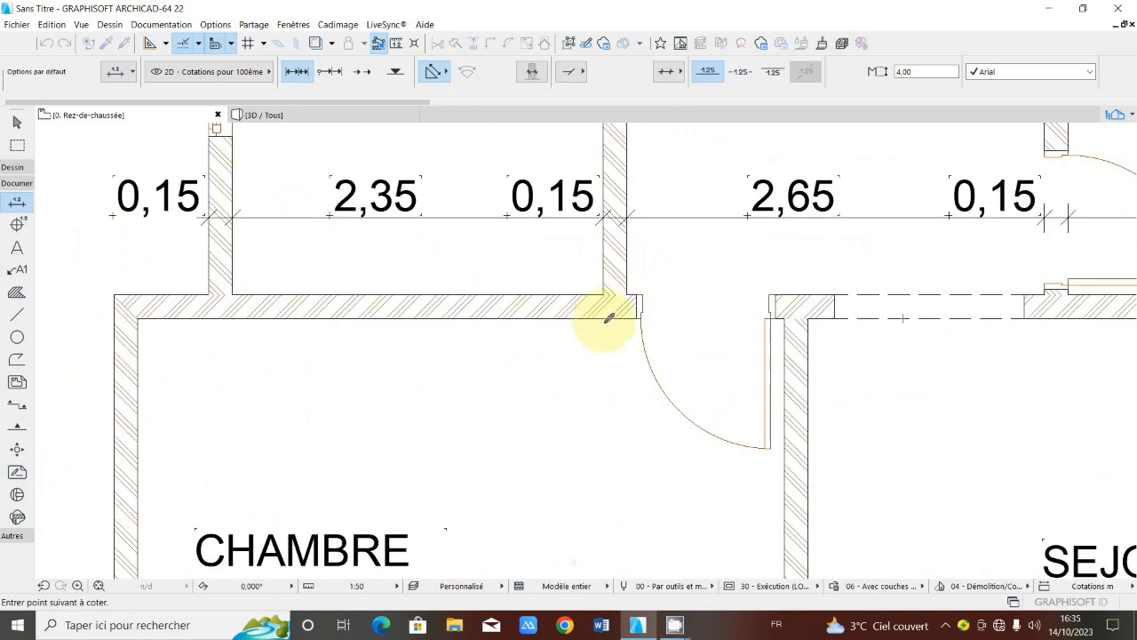
pyautogui.scroll(-5, 610, 317)
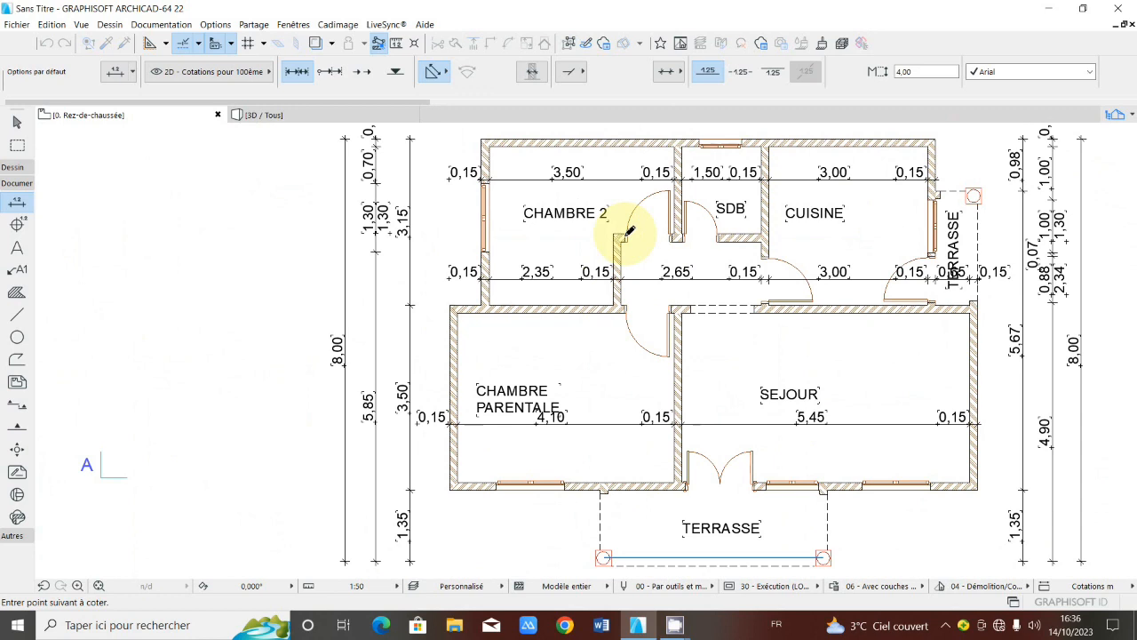
pyautogui.scroll(4, 626, 234)
pyautogui.scroll(-2, 764, 249)
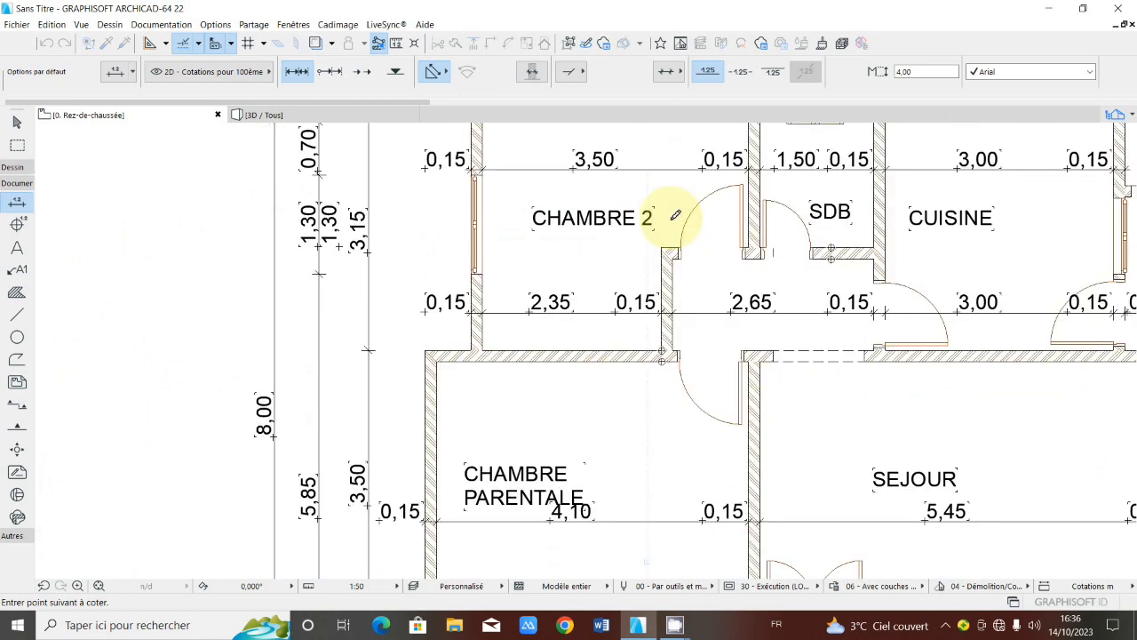
# Step: Add CHAMBRE 2's rear wall and place the vertical chain through the bedroom doorways, from the rear wall to the front terrace
pyautogui.moveTo(672, 220); pyautogui.dragTo(636, 318, button='middle')
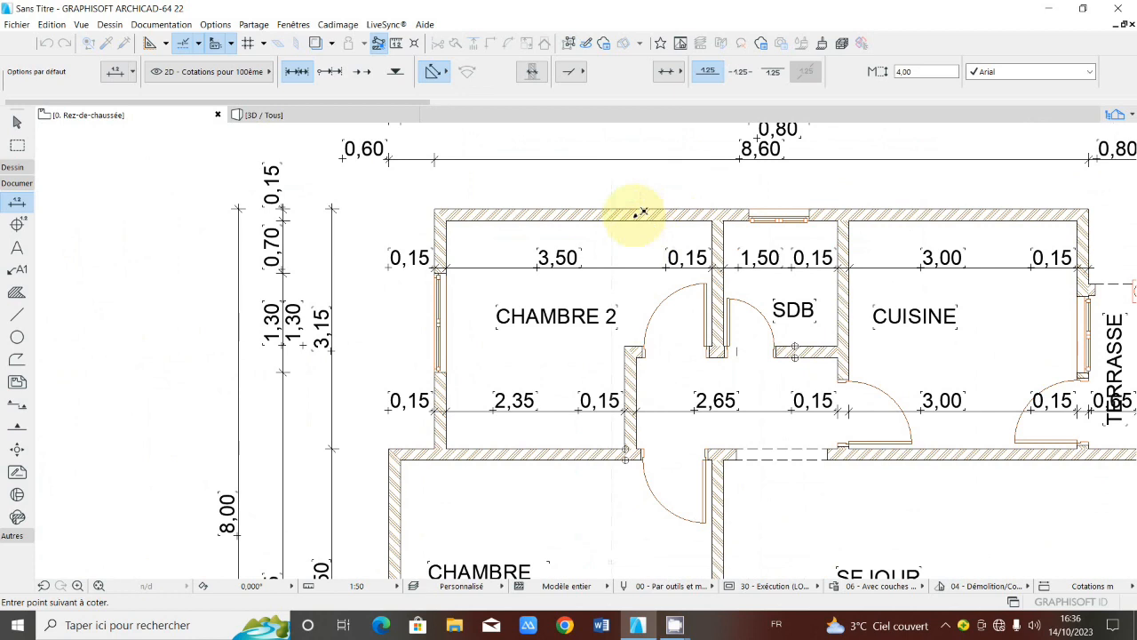
pyautogui.click(653, 219)
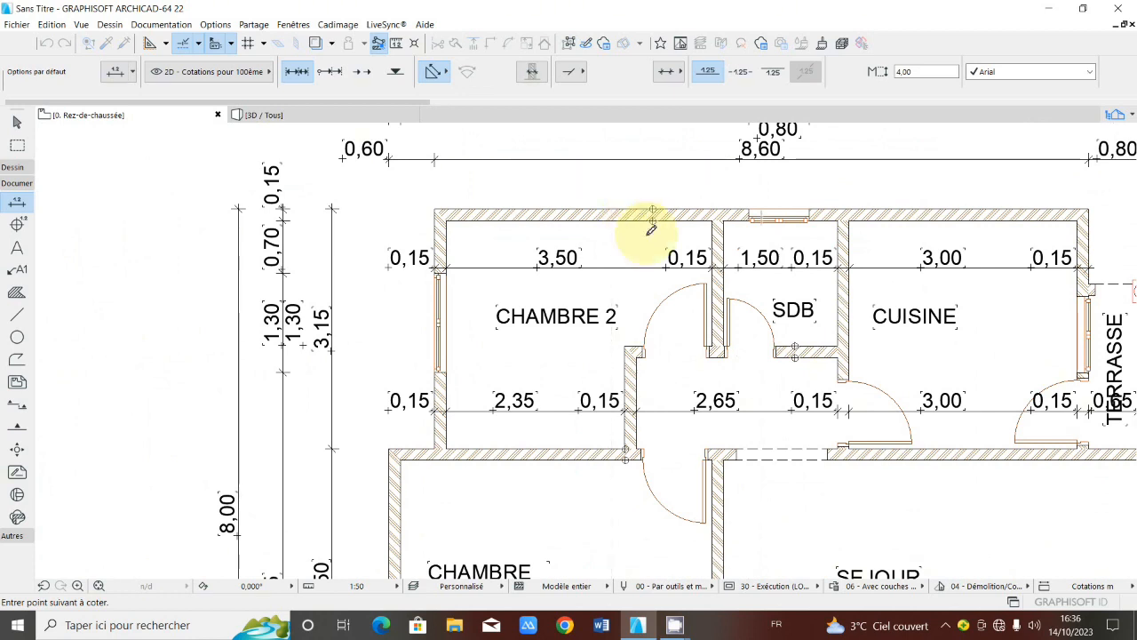
pyautogui.rightClick(651, 233)
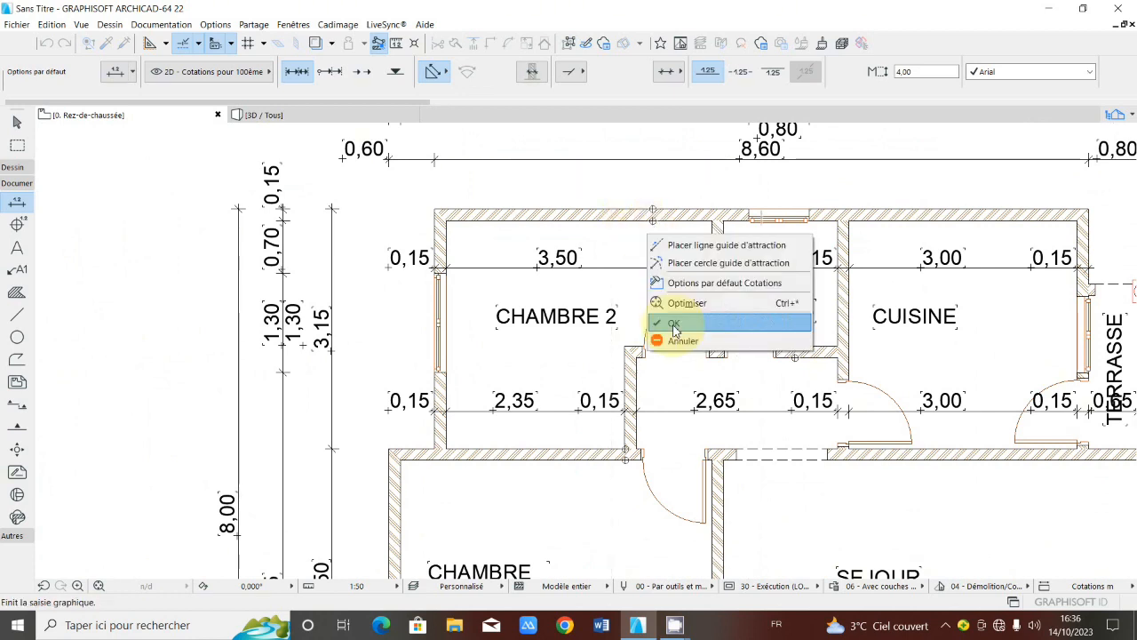
pyautogui.click(674, 326)
pyautogui.click(673, 317)
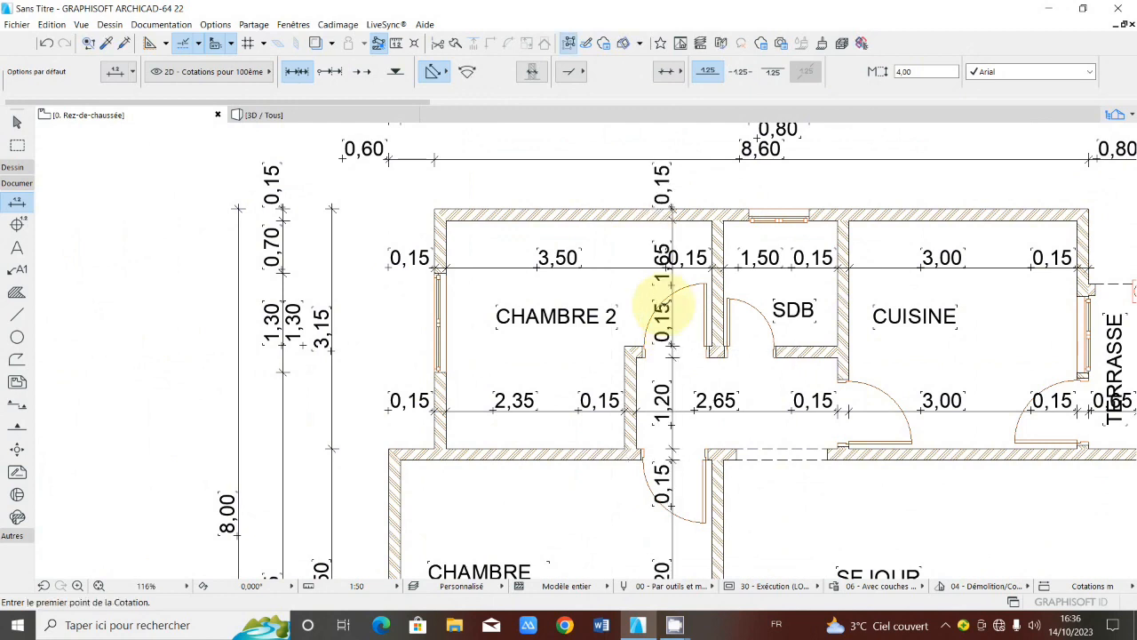
pyautogui.scroll(-4, 662, 307)
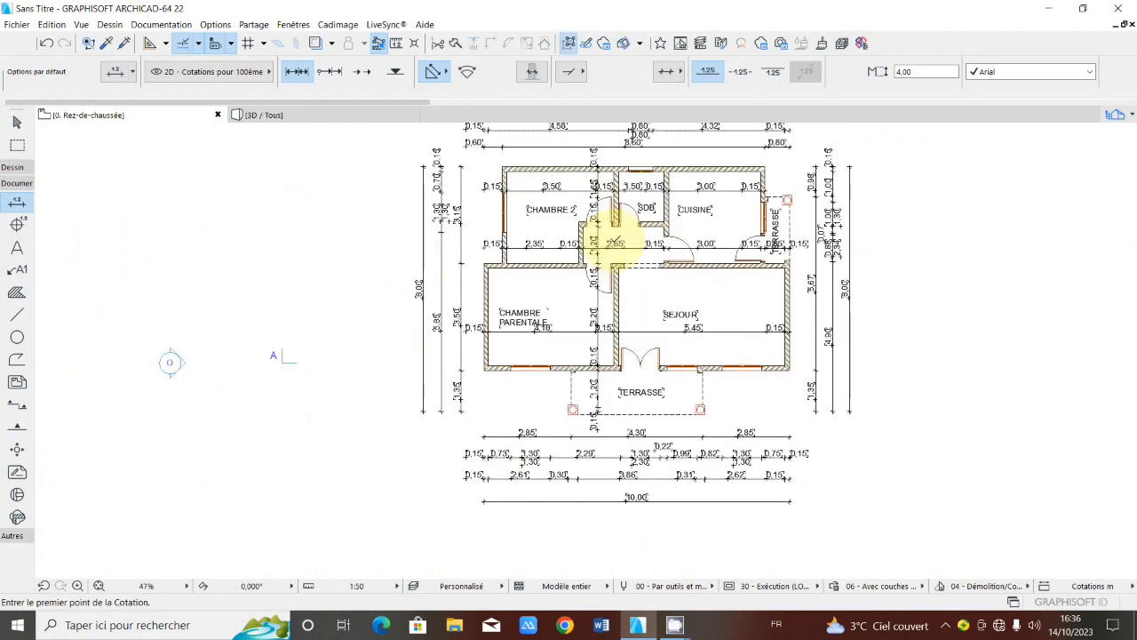
pyautogui.scroll(2, 718, 235)
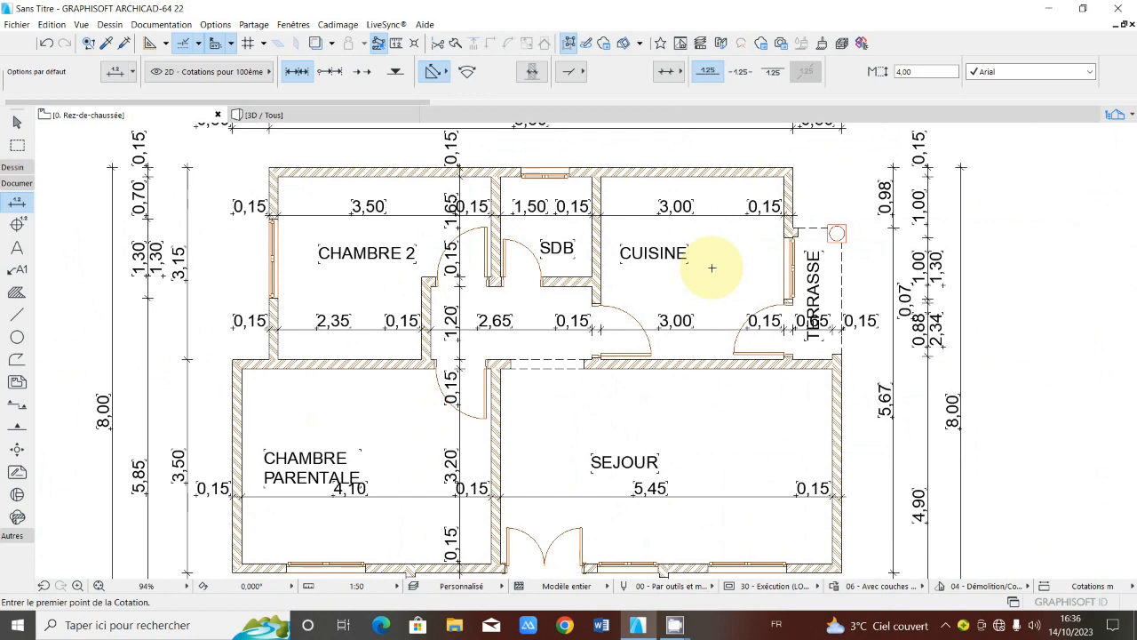
pyautogui.scroll(1, 710, 266)
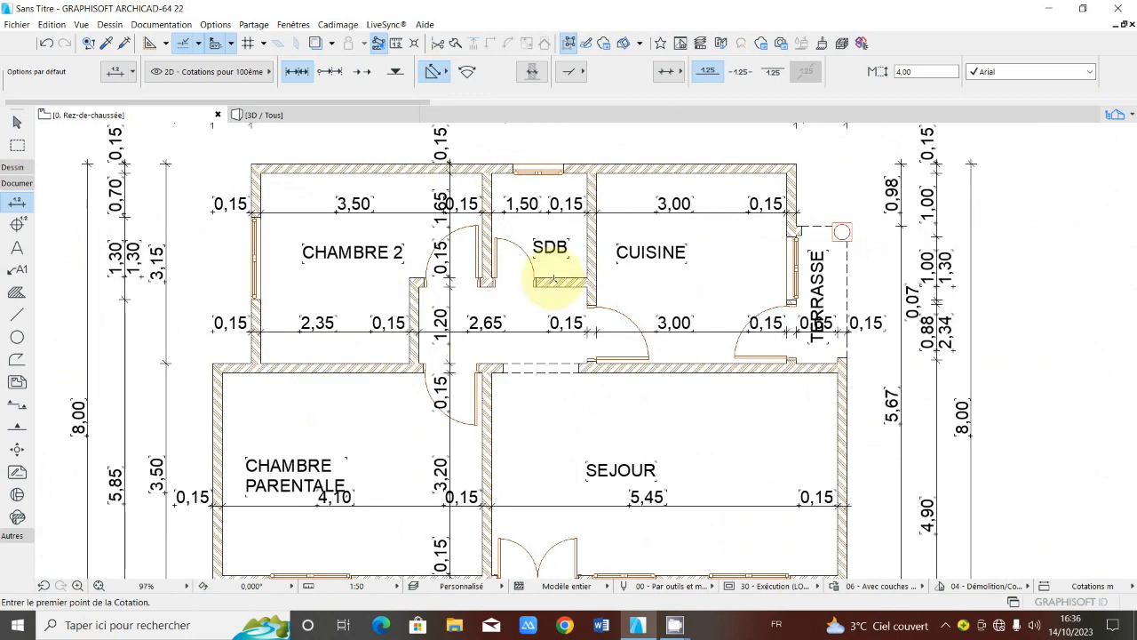
# Step: Dimension SDB's depth from its hallway wall to the rear wall, including wall thicknesses, with a vertical chain inside the room
pyautogui.click(553, 280)
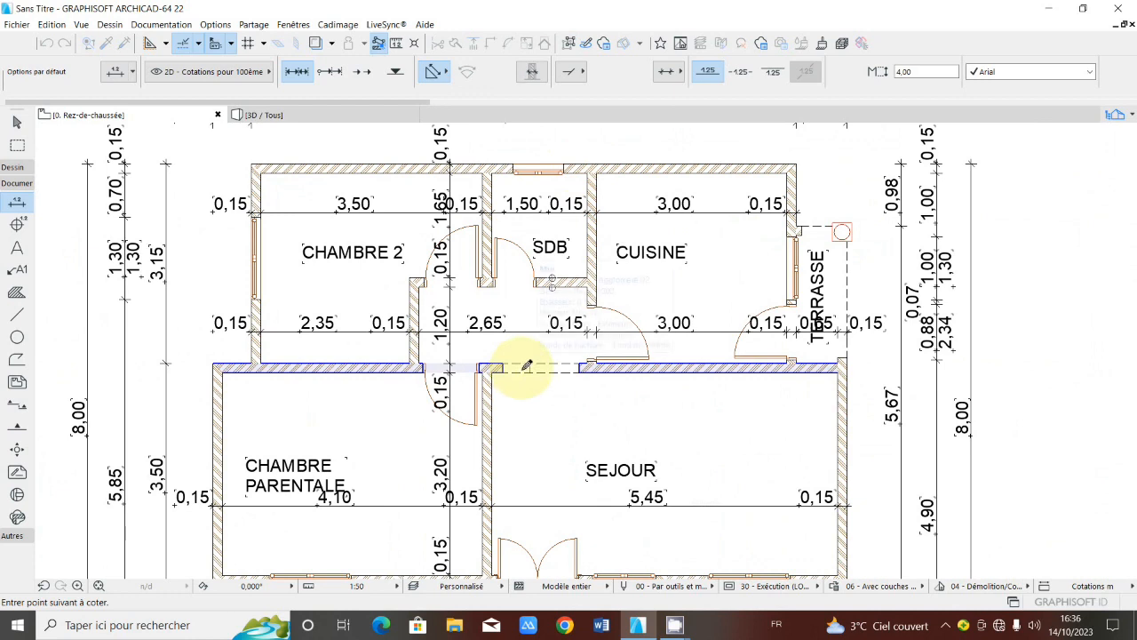
pyautogui.click(570, 169)
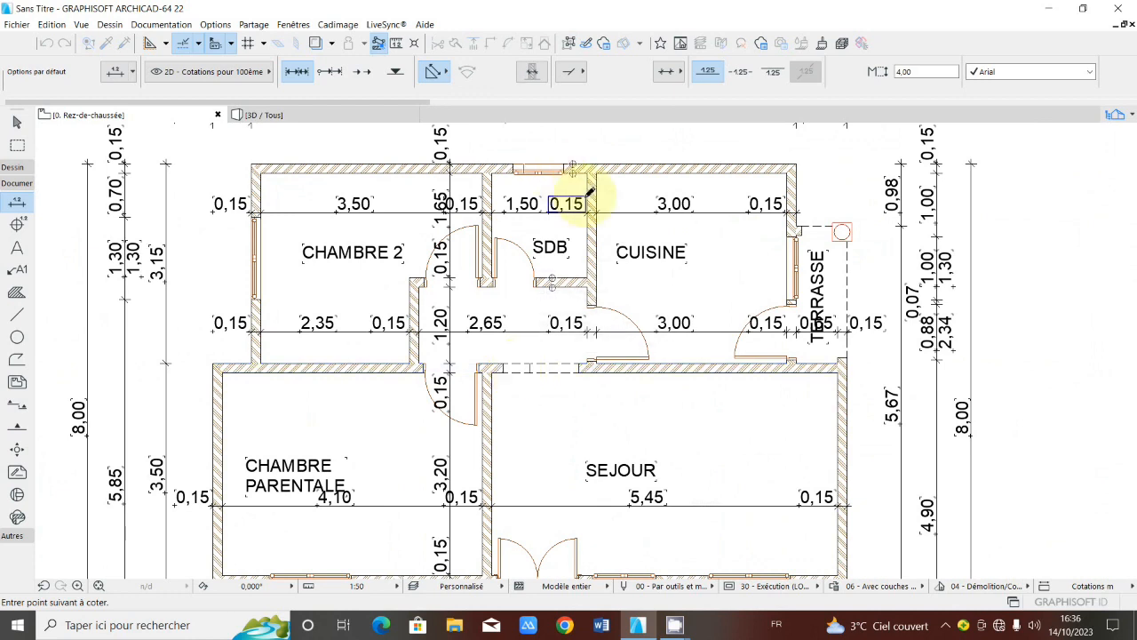
pyautogui.rightClick(588, 191)
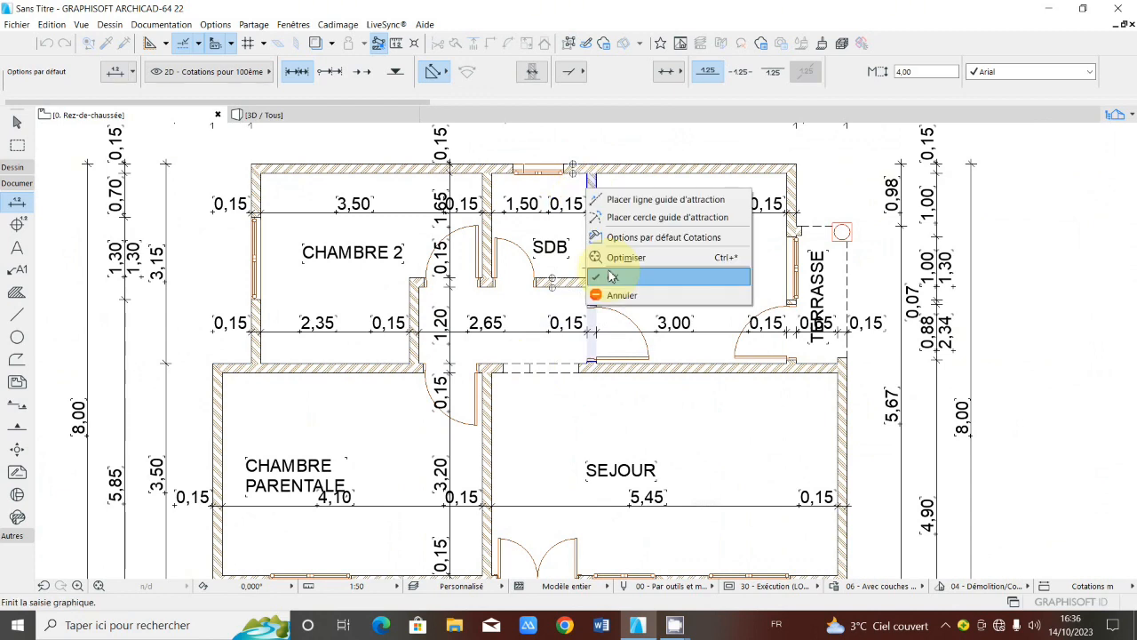
pyautogui.click(611, 277)
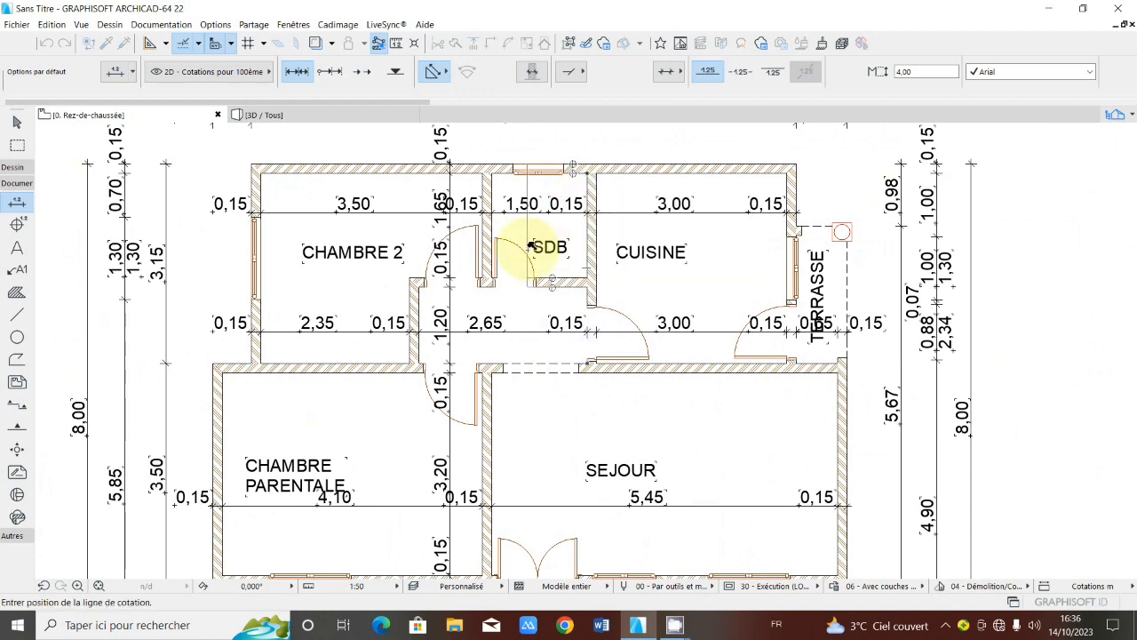
pyautogui.click(529, 245)
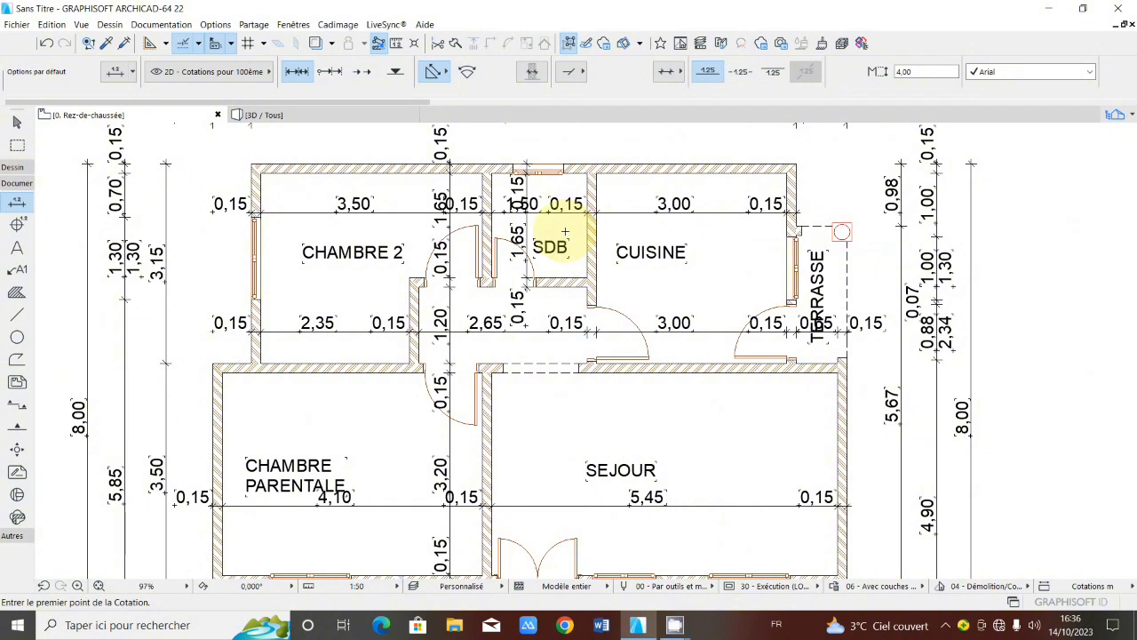
# Step: Examine the whole ground-floor plan for crowded or overlapping dimension figures and room names
pyautogui.scroll(-5, 564, 232)
pyautogui.scroll(5, 588, 240)
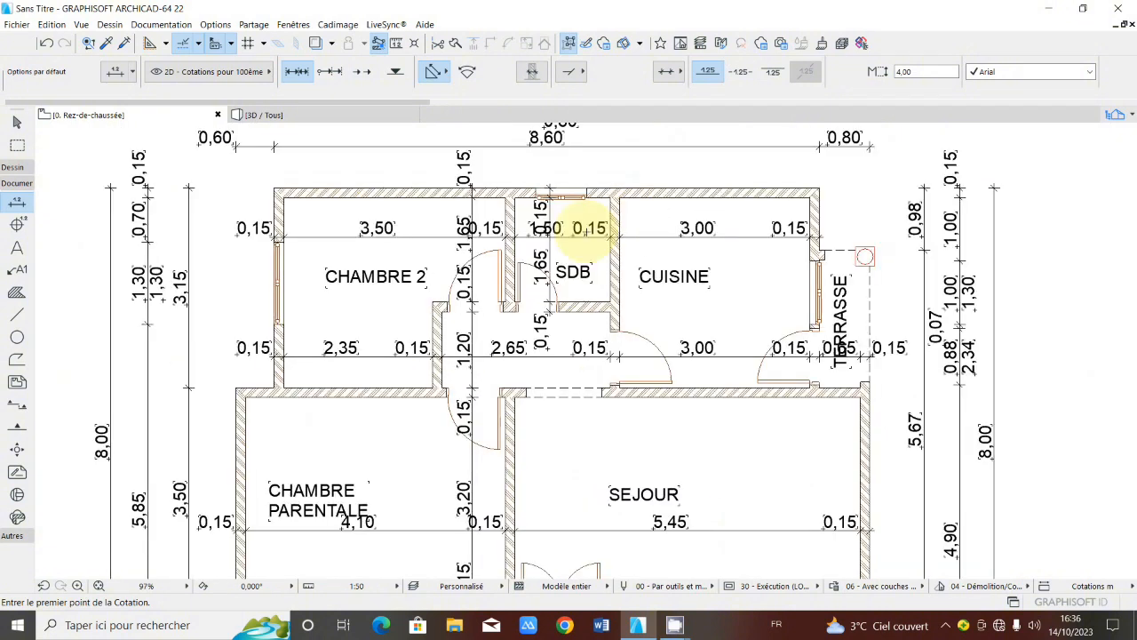
pyautogui.scroll(-3, 589, 231)
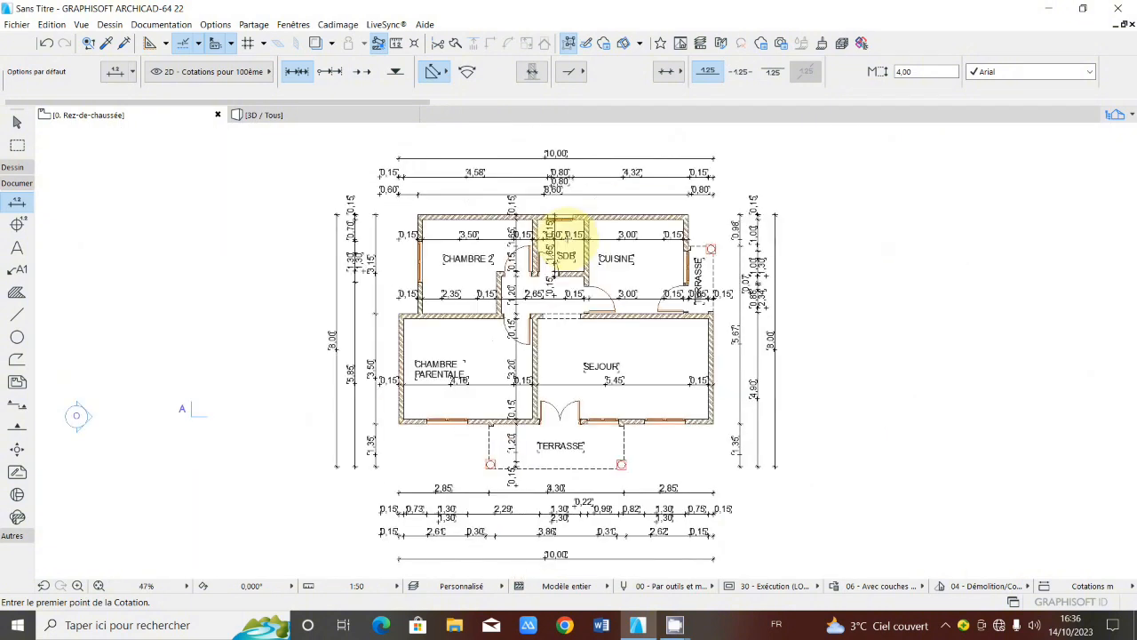
pyautogui.scroll(-3, 564, 239)
pyautogui.scroll(1, 569, 271)
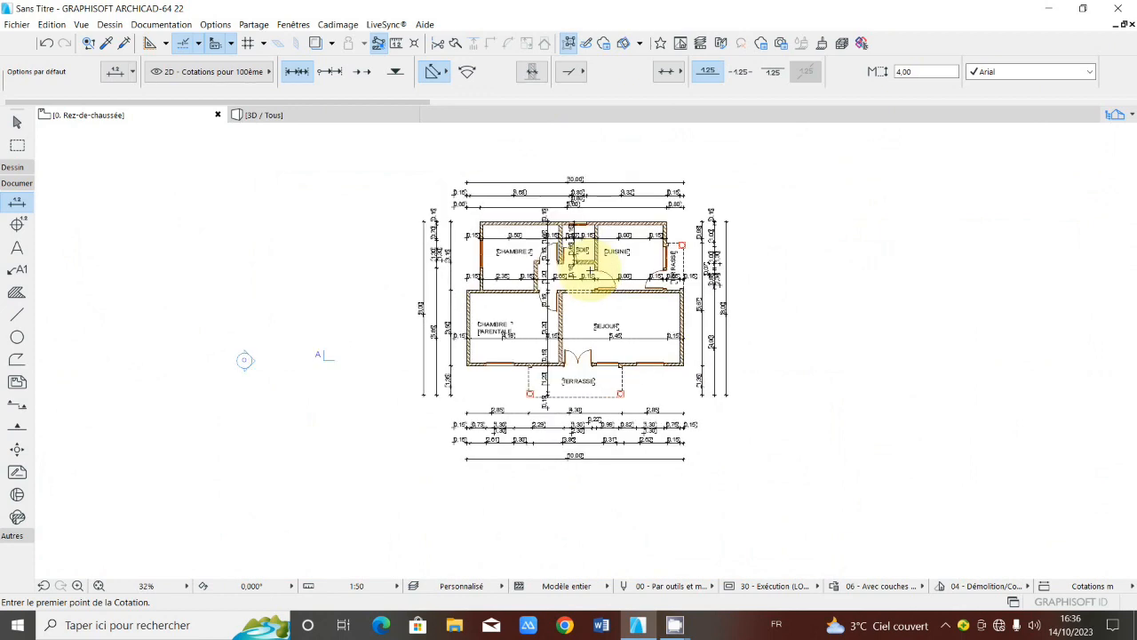
pyautogui.scroll(2, 590, 270)
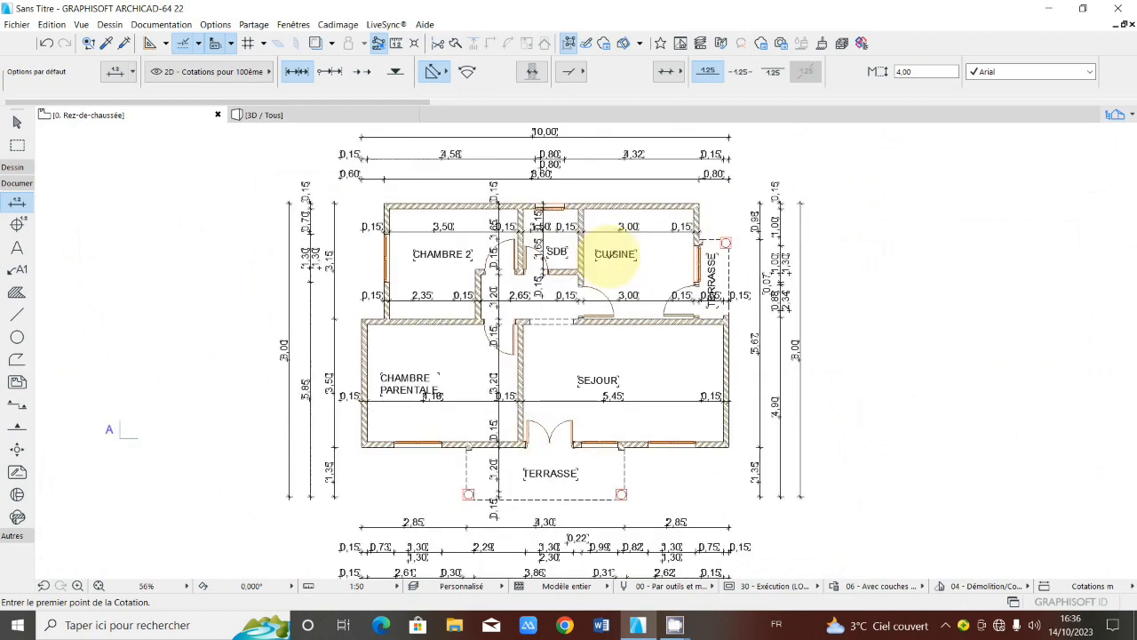
pyautogui.scroll(3, 605, 296)
pyautogui.scroll(-2, 591, 276)
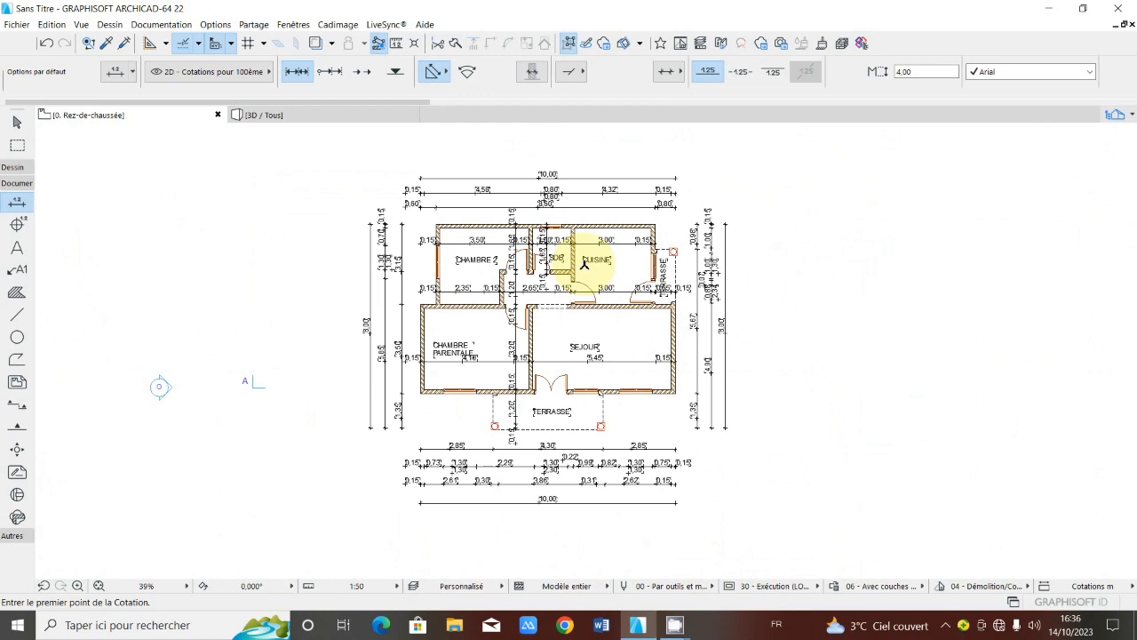
pyautogui.scroll(2, 557, 259)
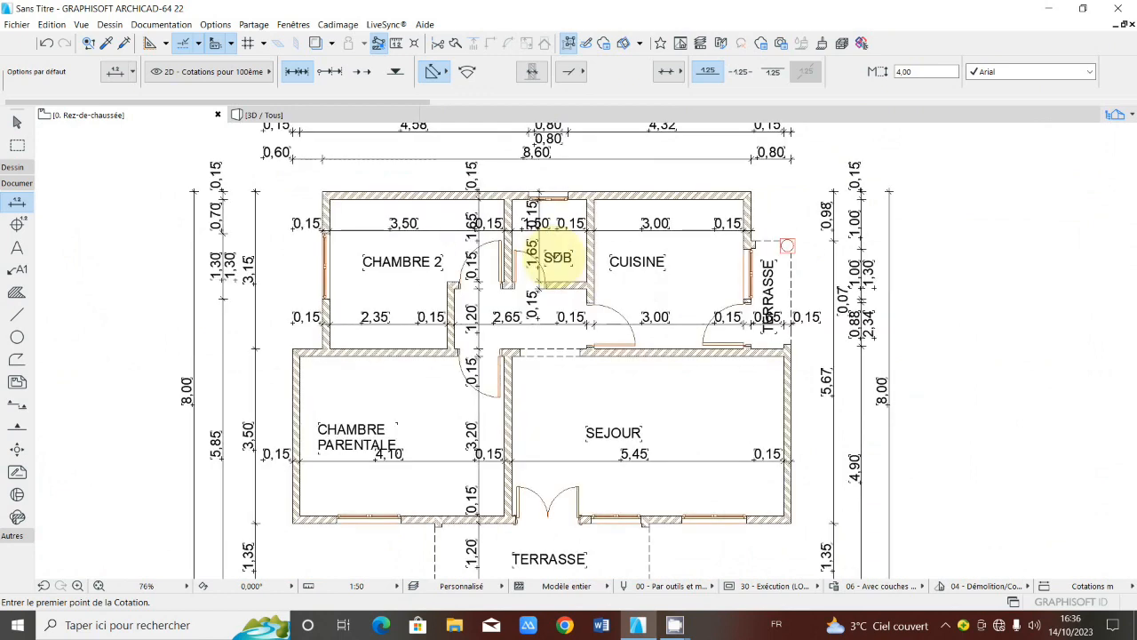
pyautogui.scroll(-2, 556, 258)
pyautogui.scroll(-1, 556, 259)
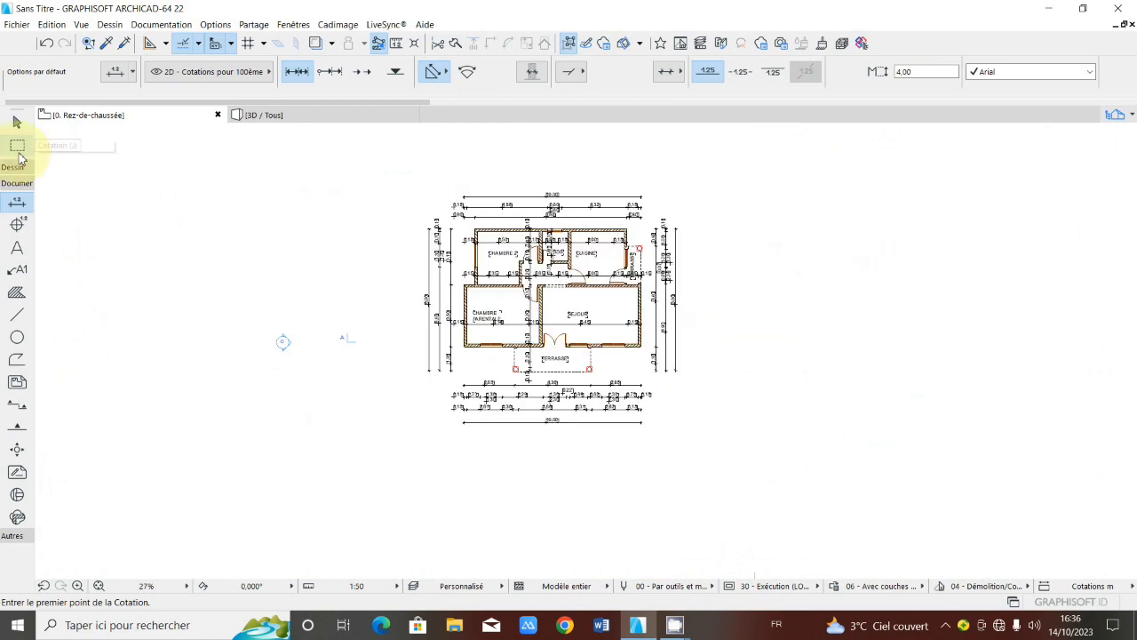
# Step: Select every dimension chain within a marquee around the whole plan and set their text height to 3 mm
pyautogui.click(16, 146)
pyautogui.moveTo(415, 179); pyautogui.dragTo(691, 446)
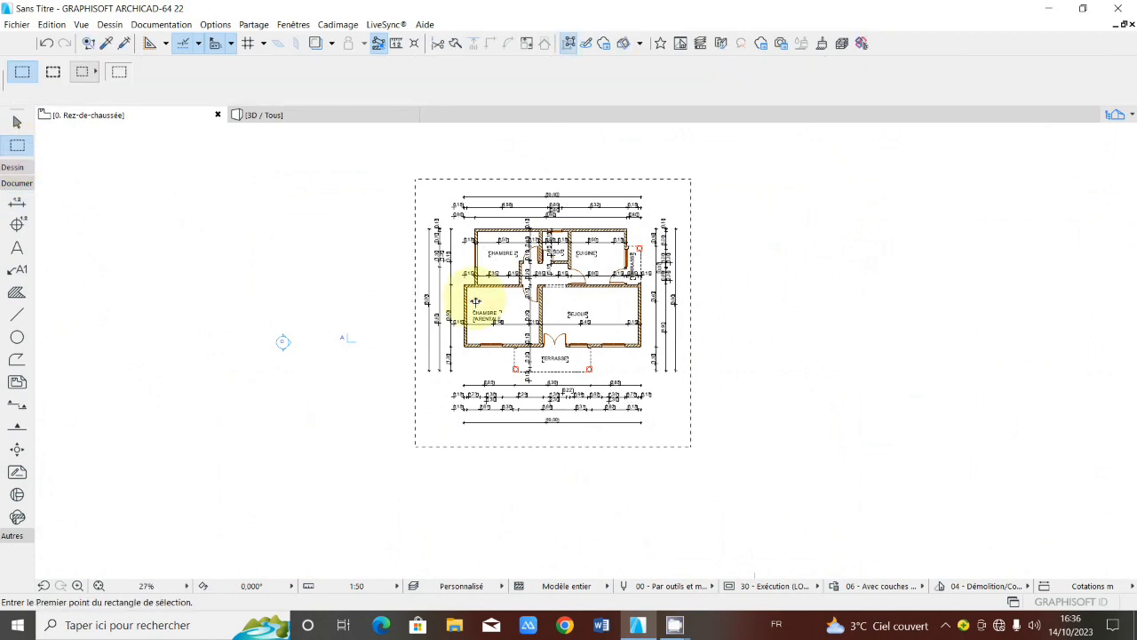
pyautogui.click(19, 206)
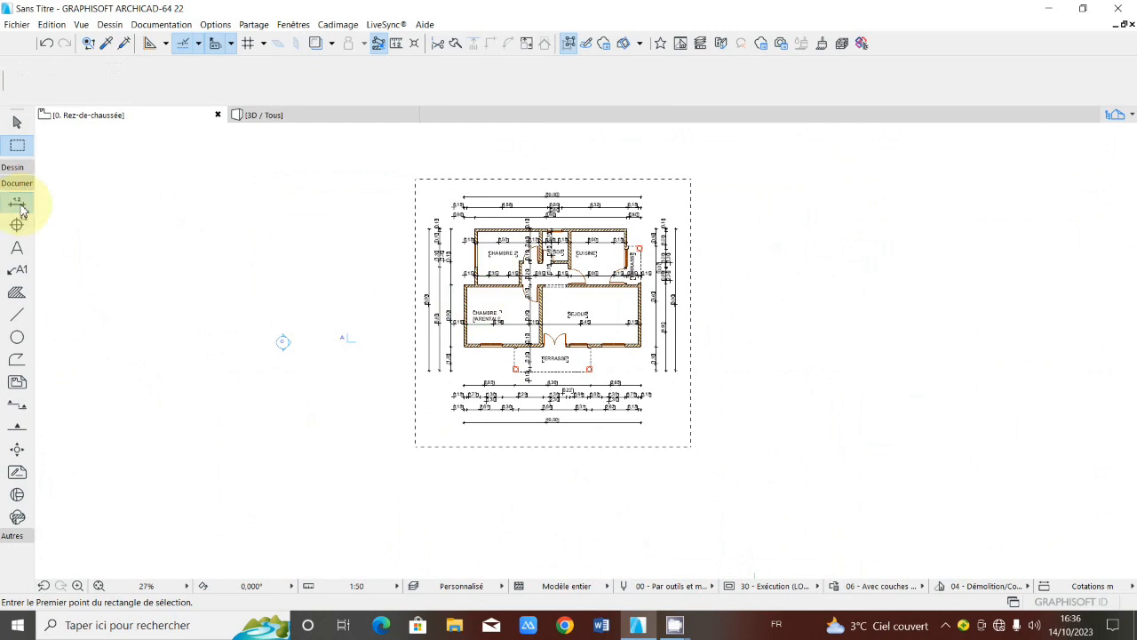
pyautogui.doubleClick(19, 207)
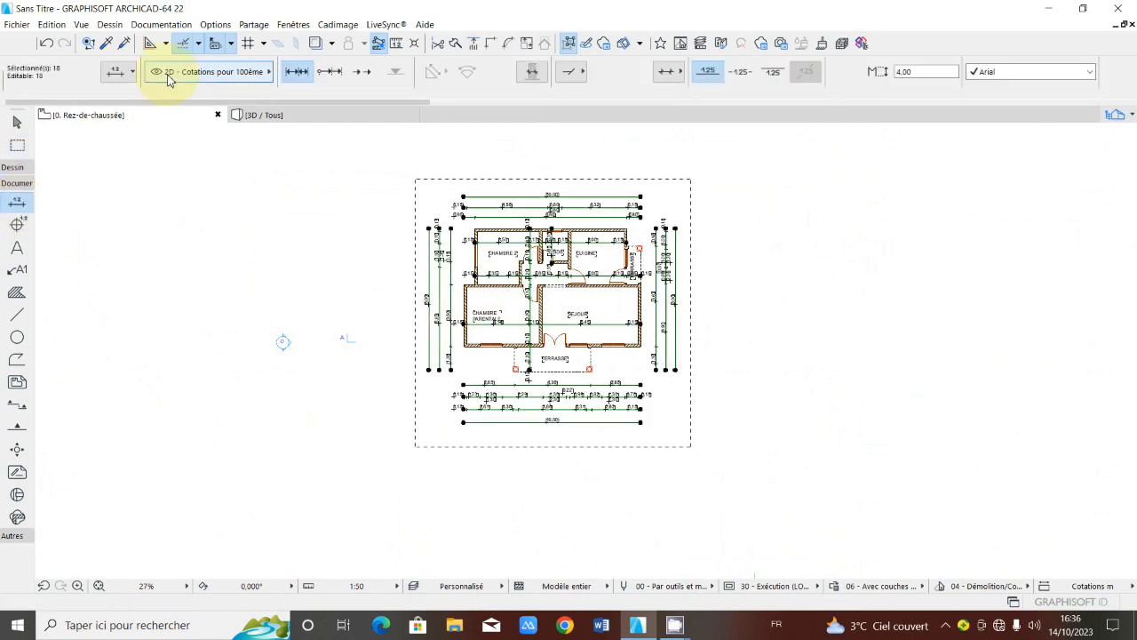
pyautogui.moveTo(918, 72); pyautogui.dragTo(812, 124)
pyautogui.write('3')
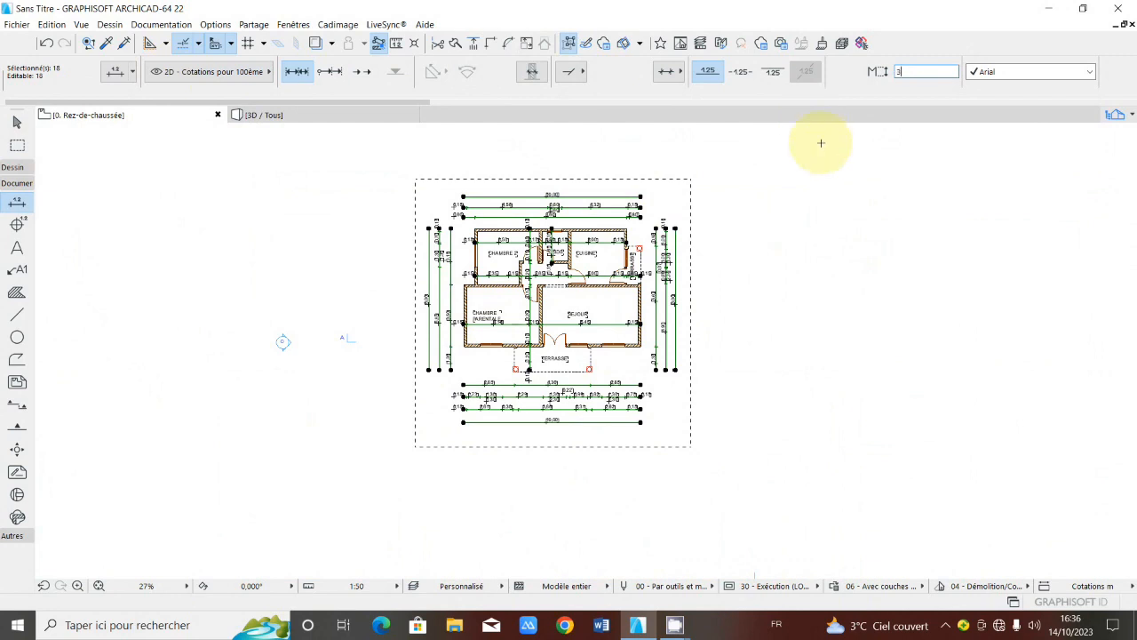
pyautogui.press('Return')
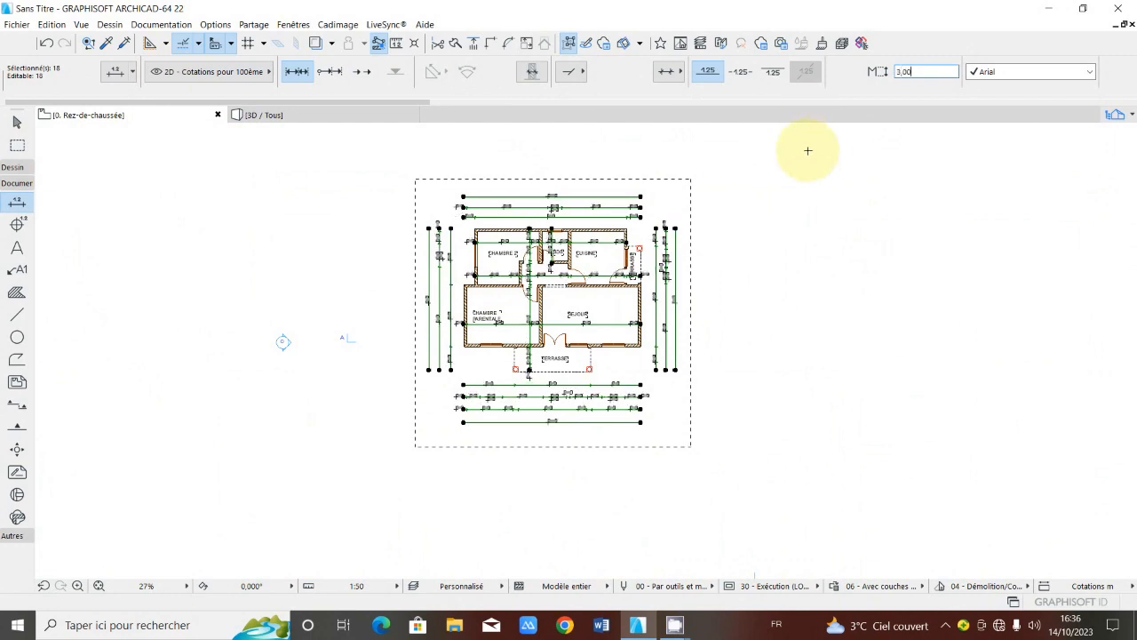
pyautogui.scroll(5, 611, 226)
pyautogui.moveTo(575, 239)
pyautogui.mouseDown(button='middle')
pyautogui.moveTo(702, 236)
pyautogui.moveTo(606, 250)
pyautogui.mouseUp(button='middle')
pyautogui.press('Escape')
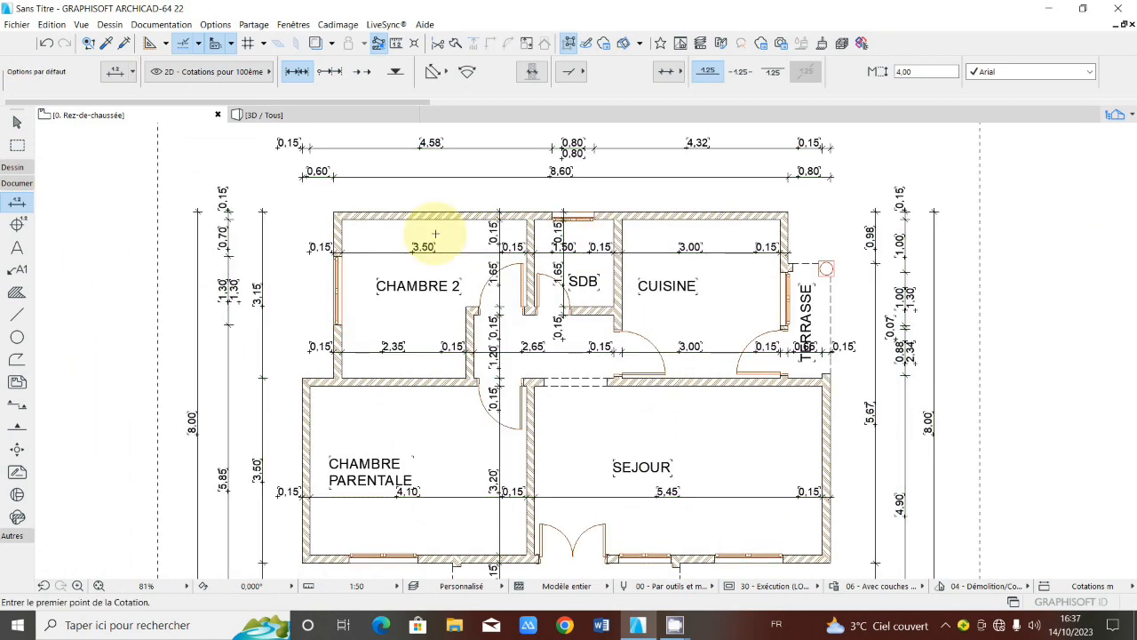
# Step: Draw a new selection marquee enclosing the whole plan and all its exterior dimension chains
pyautogui.click(22, 249)
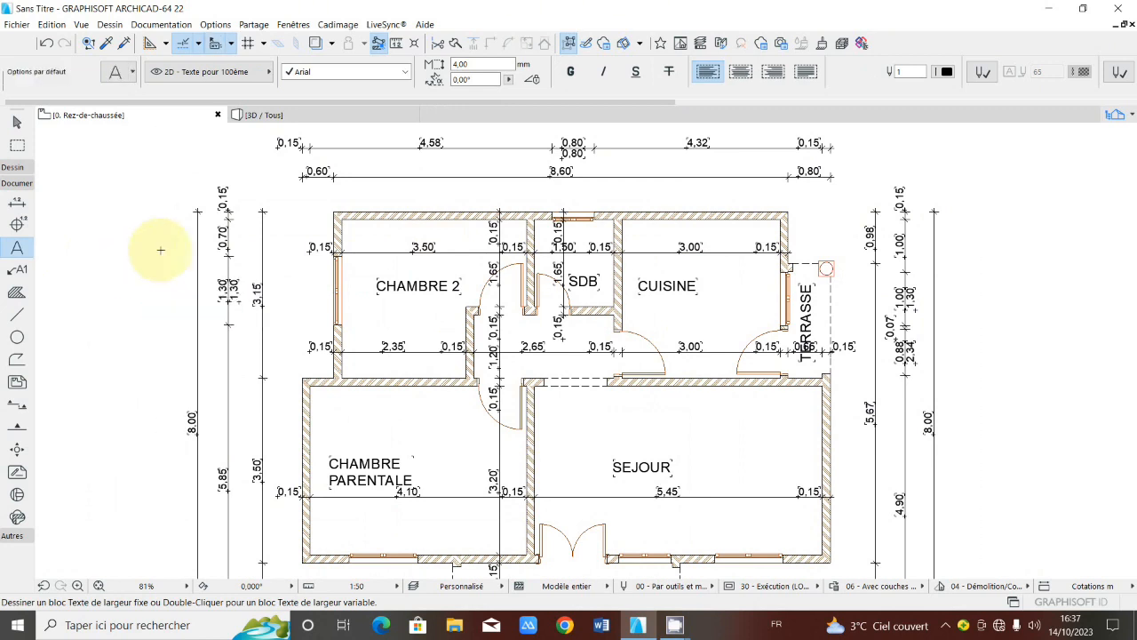
pyautogui.scroll(-5, 161, 251)
pyautogui.click(17, 147)
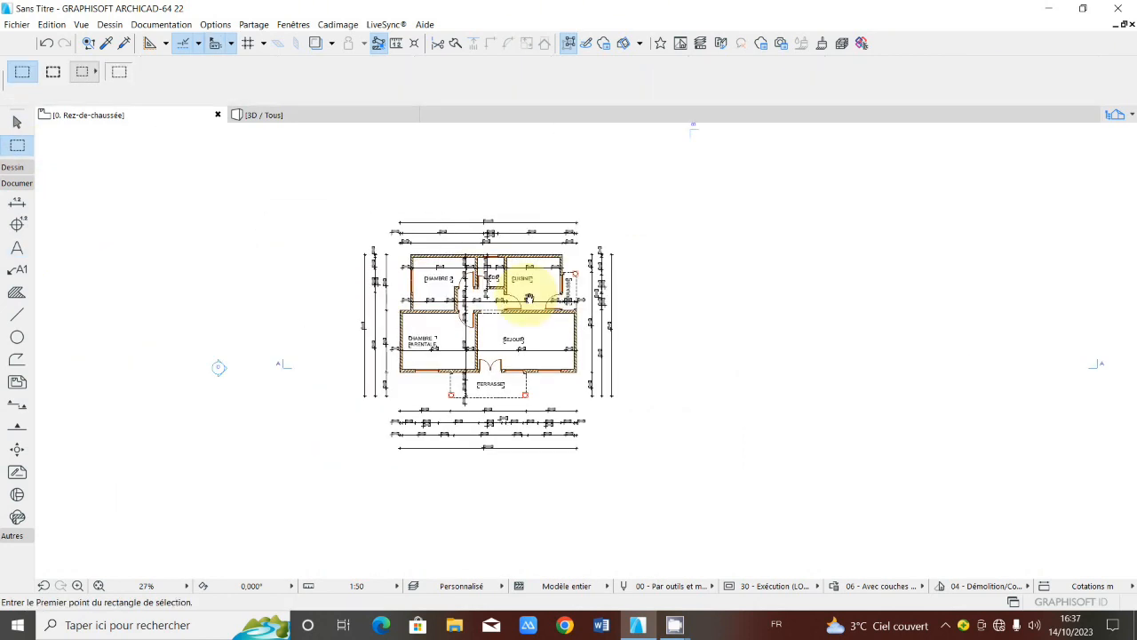
pyautogui.moveTo(529, 299); pyautogui.dragTo(601, 299, button='middle')
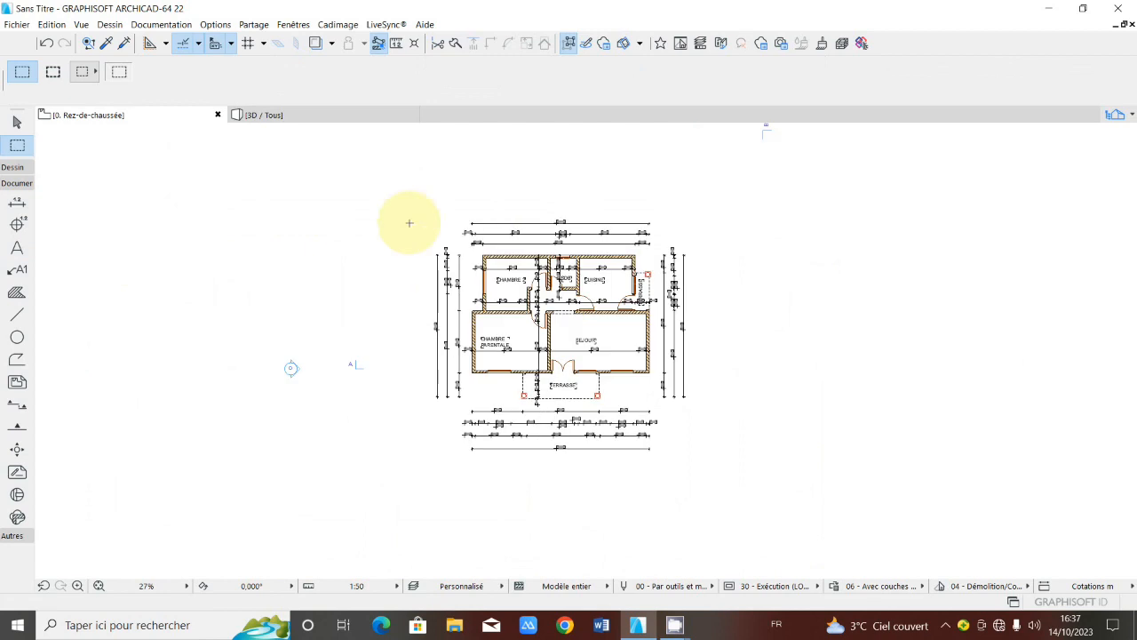
pyautogui.moveTo(409, 223); pyautogui.dragTo(675, 442)
pyautogui.press('Escape')
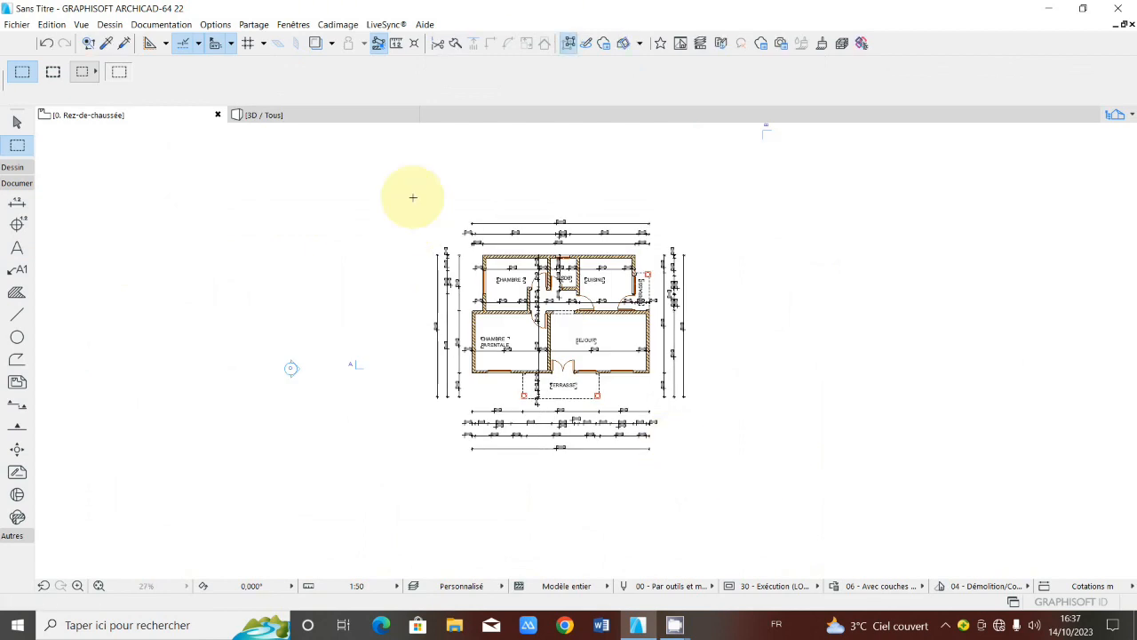
pyautogui.moveTo(412, 197); pyautogui.dragTo(706, 475)
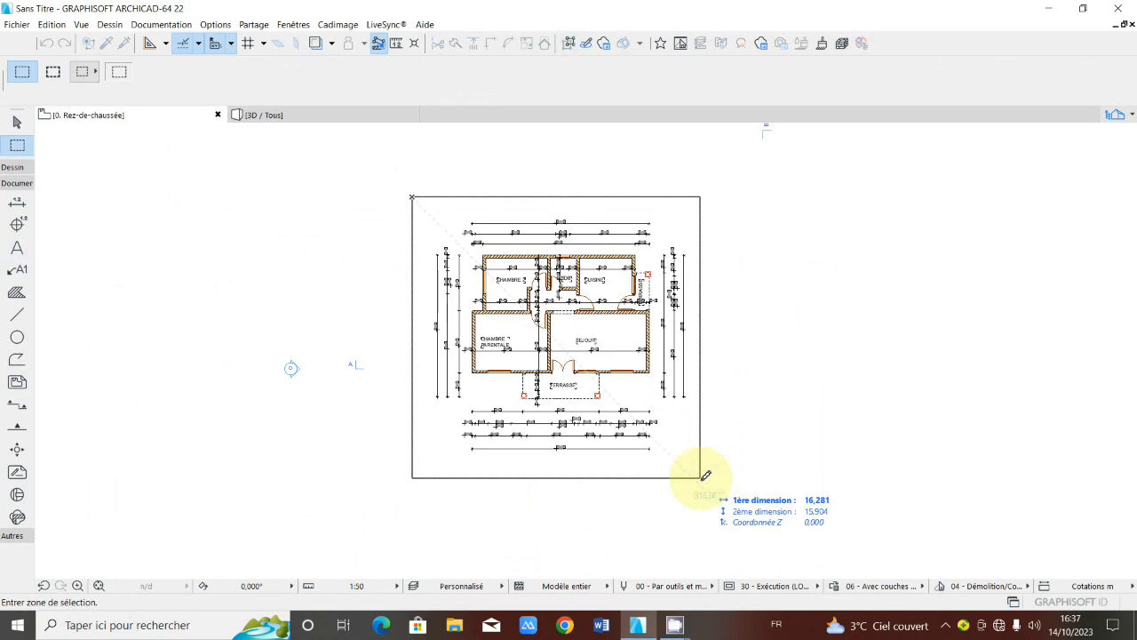
pyautogui.click(706, 476)
# Step: Select all room and terrace name texts inside the marquee and set their text height to 3 mm
pyautogui.click(18, 246)
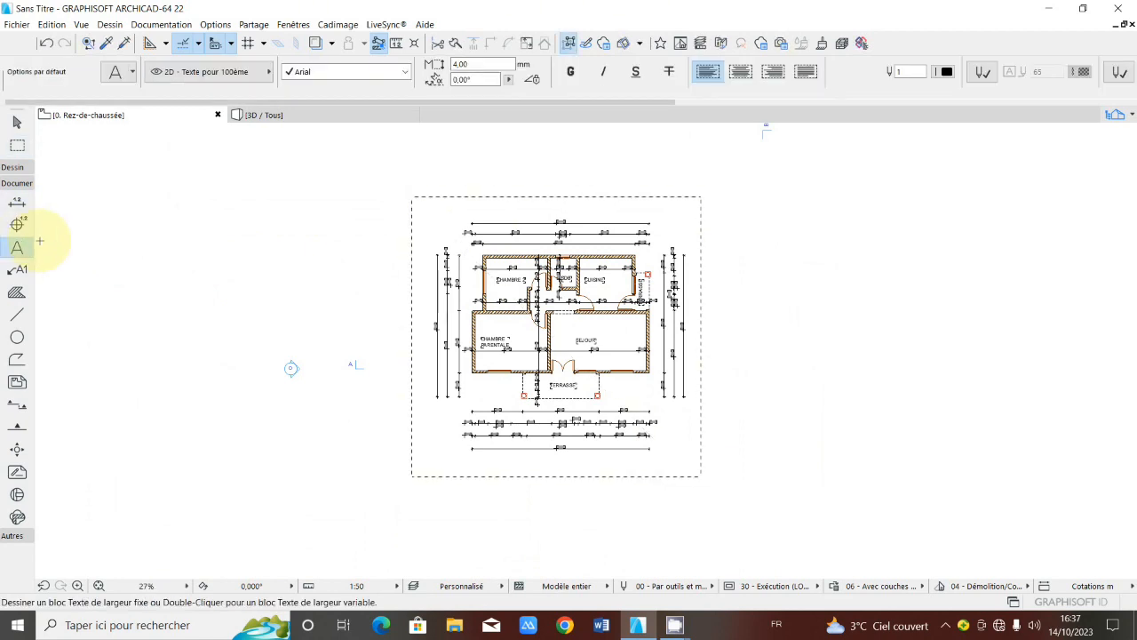
pyautogui.hotkey('ctrl', 'a')
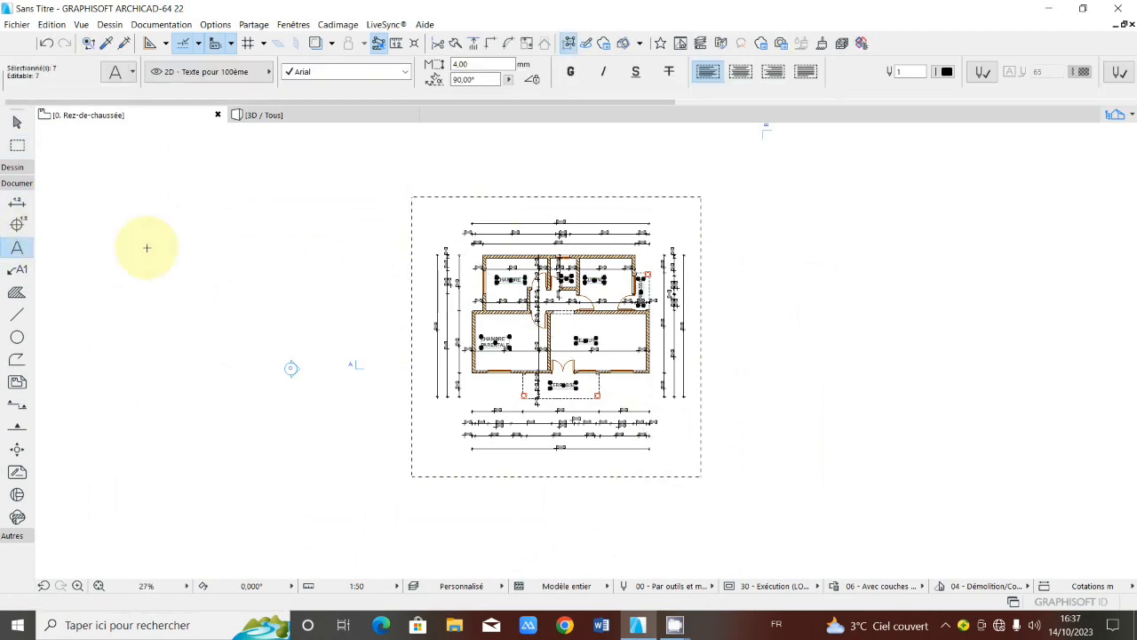
pyautogui.scroll(3, 634, 299)
pyautogui.scroll(1, 634, 299)
pyautogui.click(460, 64)
pyautogui.write('3')
pyautogui.press('Return')
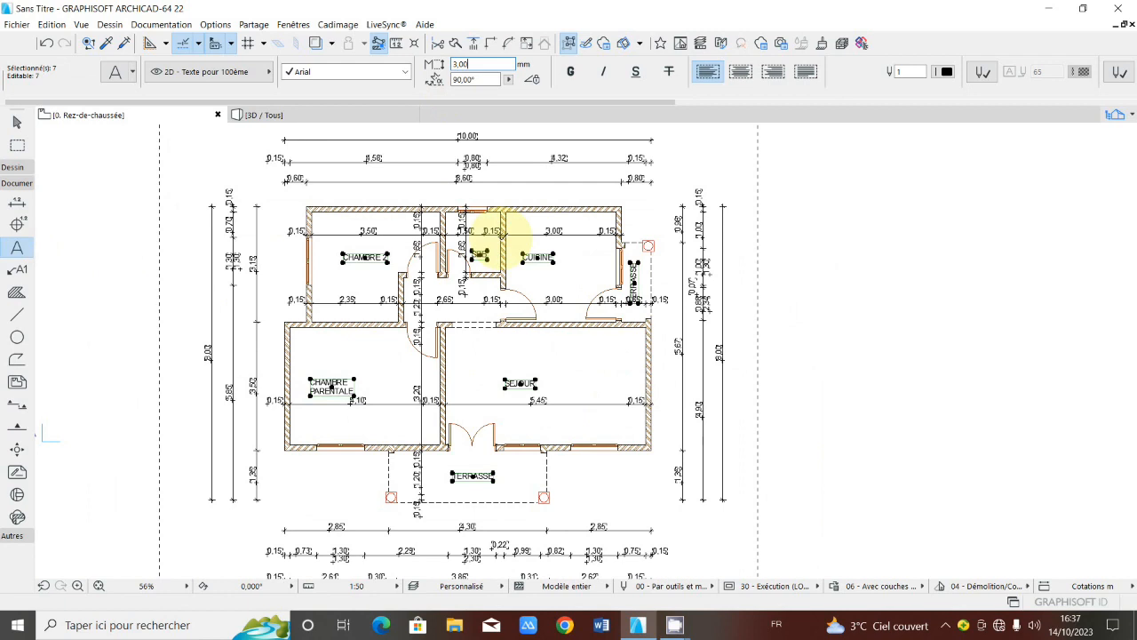
pyautogui.scroll(-2, 502, 236)
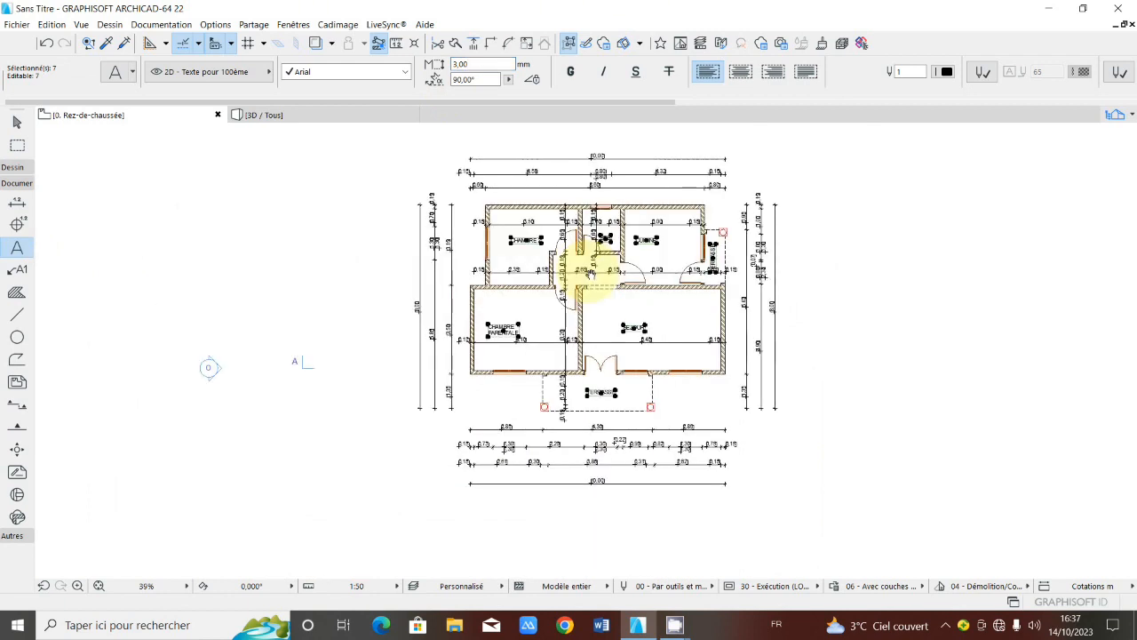
pyautogui.moveTo(590, 274); pyautogui.dragTo(521, 261, button='middle')
pyautogui.press('Escape')
# Step: Move the vertical TERRASSE label on the side terrace toward the rear, clear of the horizontal dimension chain
pyautogui.scroll(2, 567, 227)
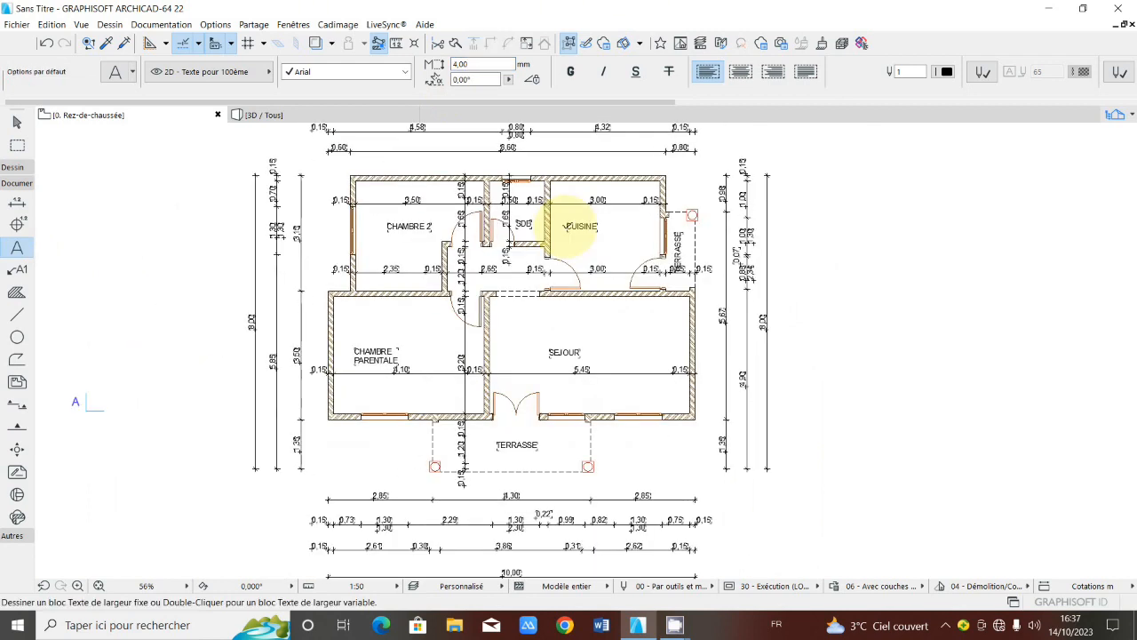
pyautogui.scroll(1, 569, 224)
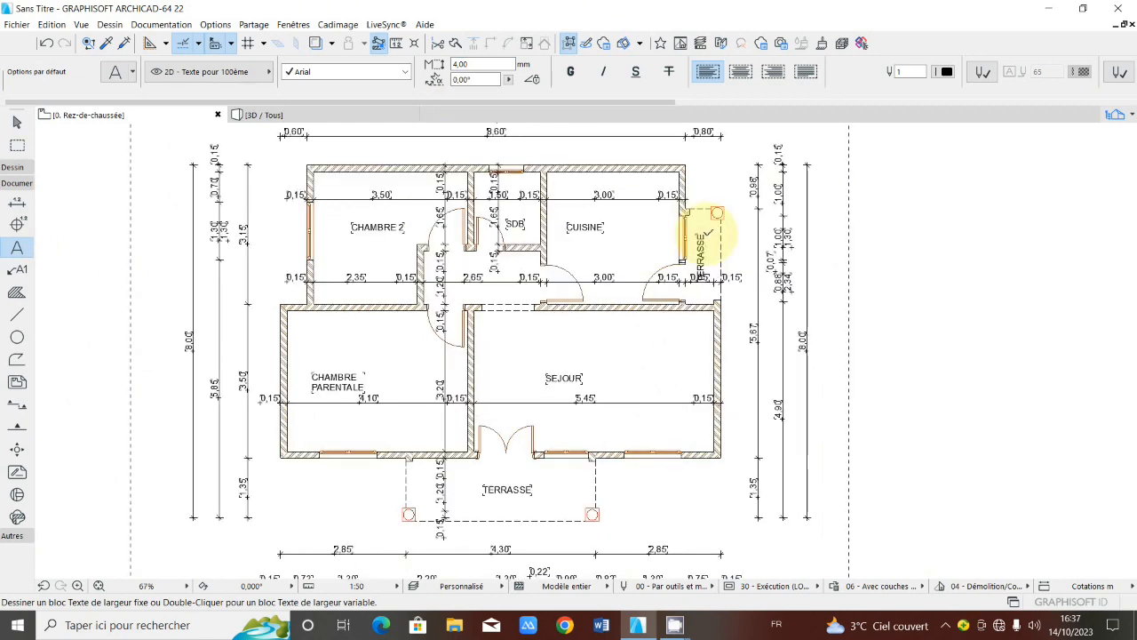
pyautogui.scroll(1, 702, 239)
pyautogui.moveTo(710, 263); pyautogui.dragTo(708, 259)
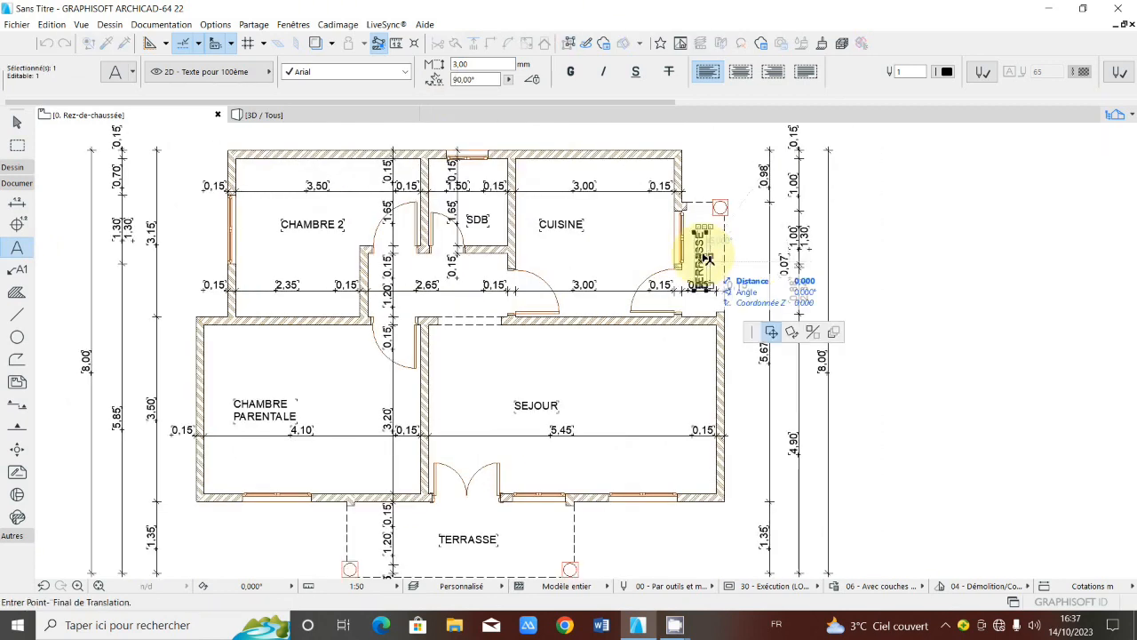
pyautogui.click(708, 259)
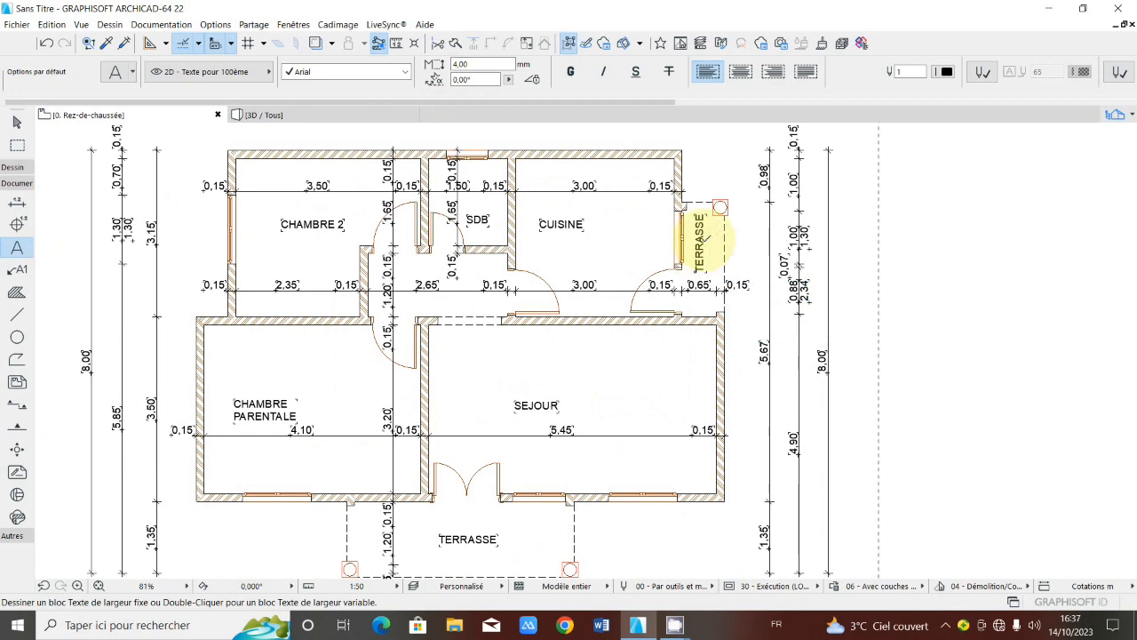
pyautogui.scroll(-3, 627, 225)
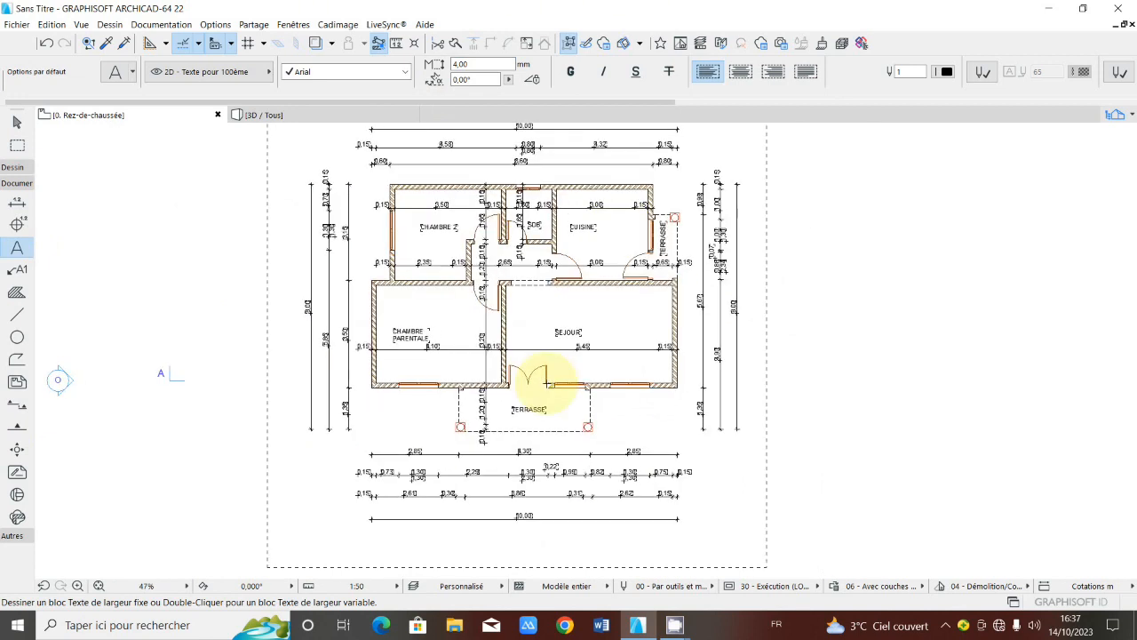
pyautogui.moveTo(523, 349); pyautogui.dragTo(522, 369, button='middle')
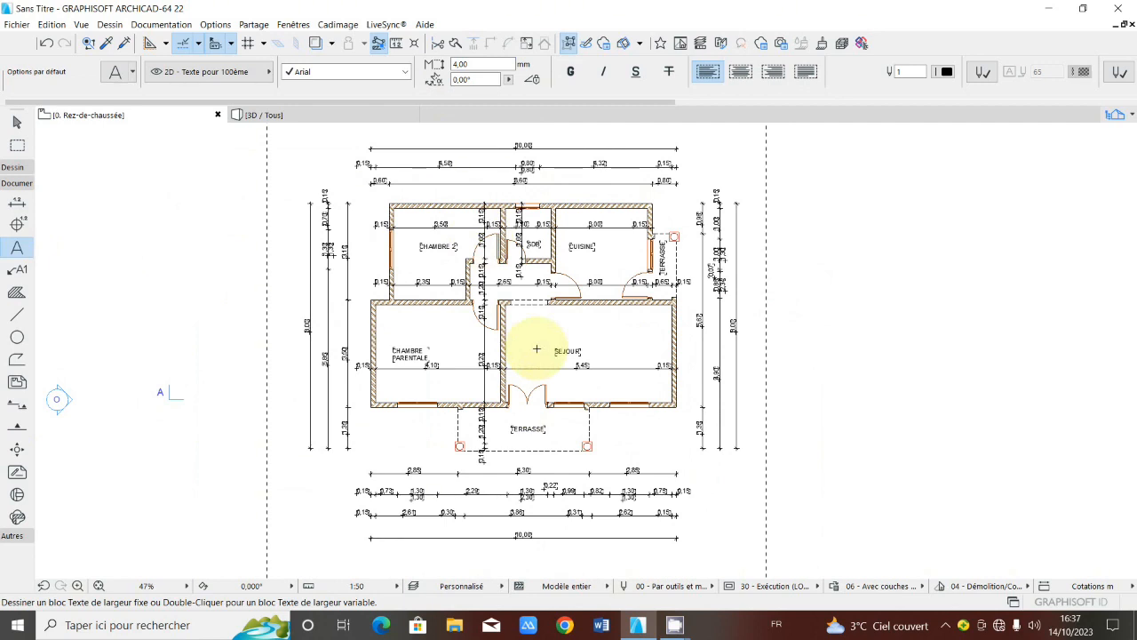
pyautogui.scroll(3, 515, 228)
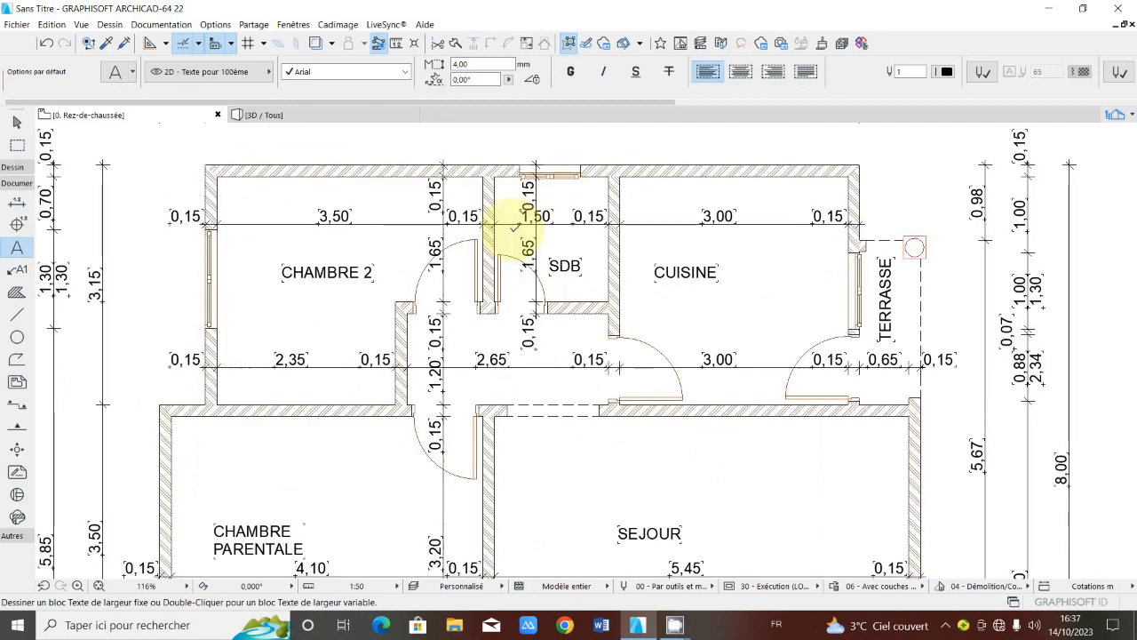
pyautogui.scroll(-3, 514, 228)
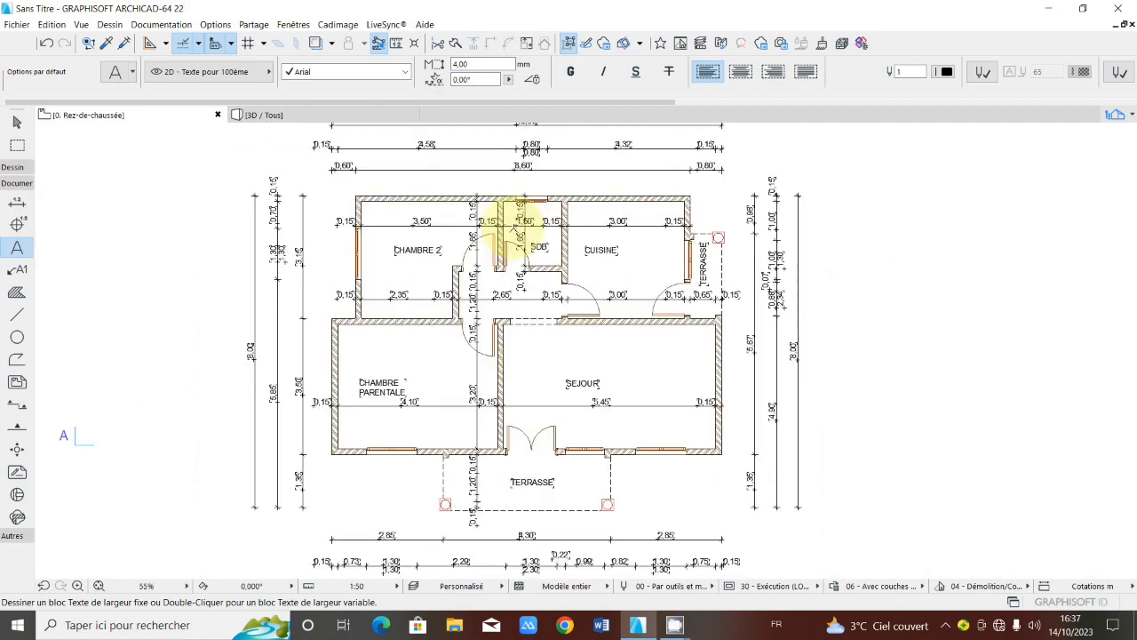
# Step: Inspect the ground-floor plan at overall and close range to check the readability and completeness of its dimensions and room labels
pyautogui.scroll(-2, 518, 222)
pyautogui.scroll(1, 560, 312)
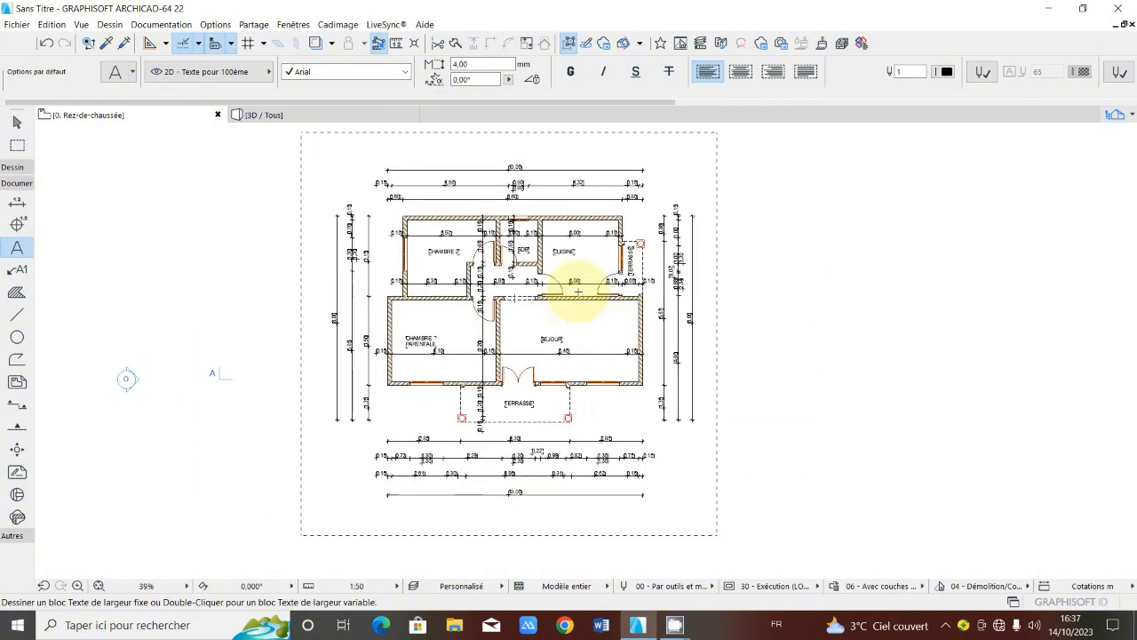
pyautogui.scroll(1, 574, 309)
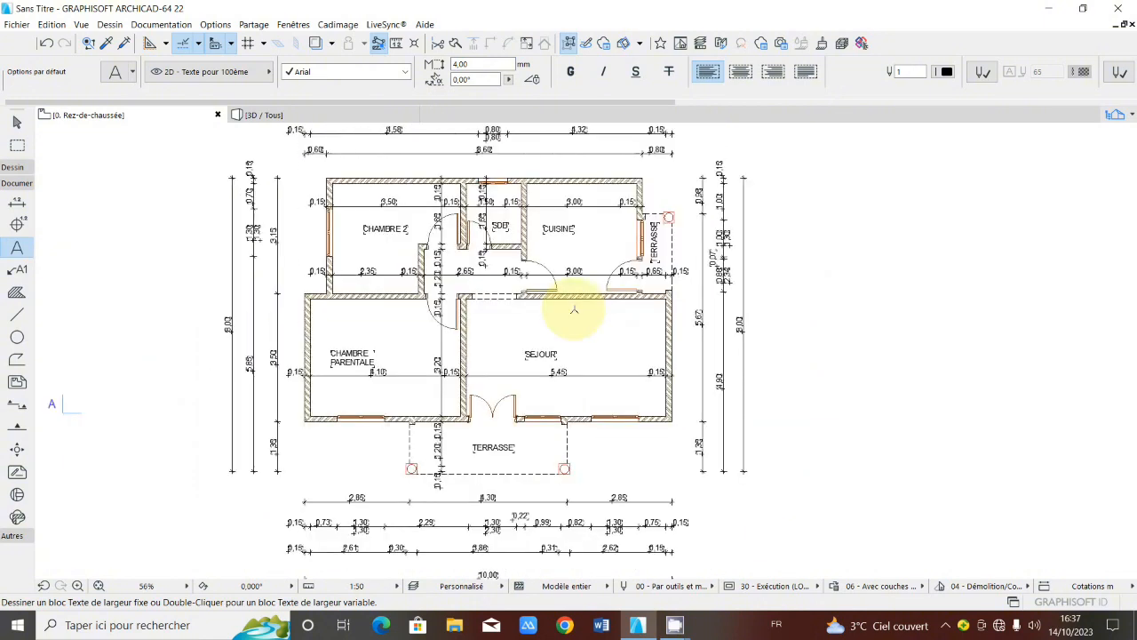
pyautogui.scroll(1, 556, 315)
pyautogui.scroll(-2, 536, 320)
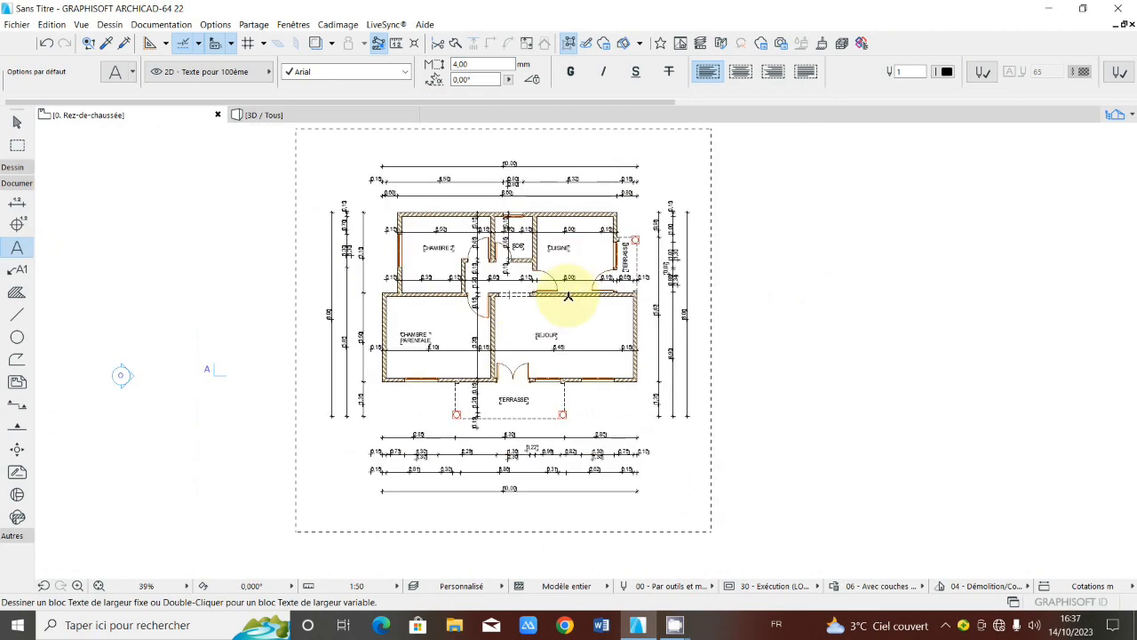
pyautogui.scroll(2, 513, 353)
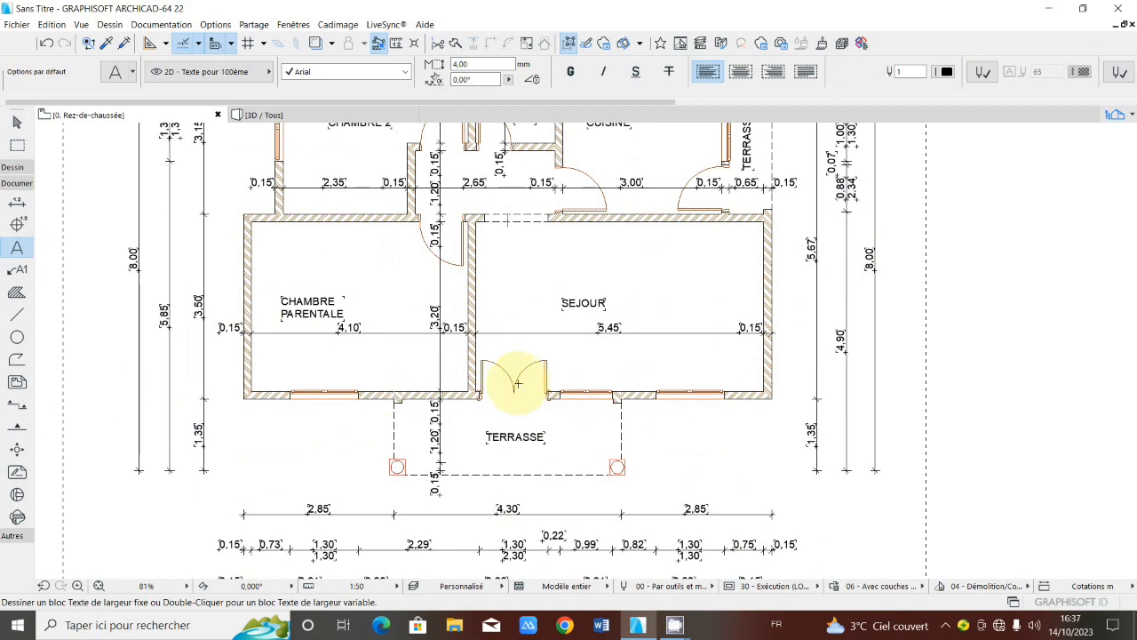
pyautogui.scroll(-1, 522, 380)
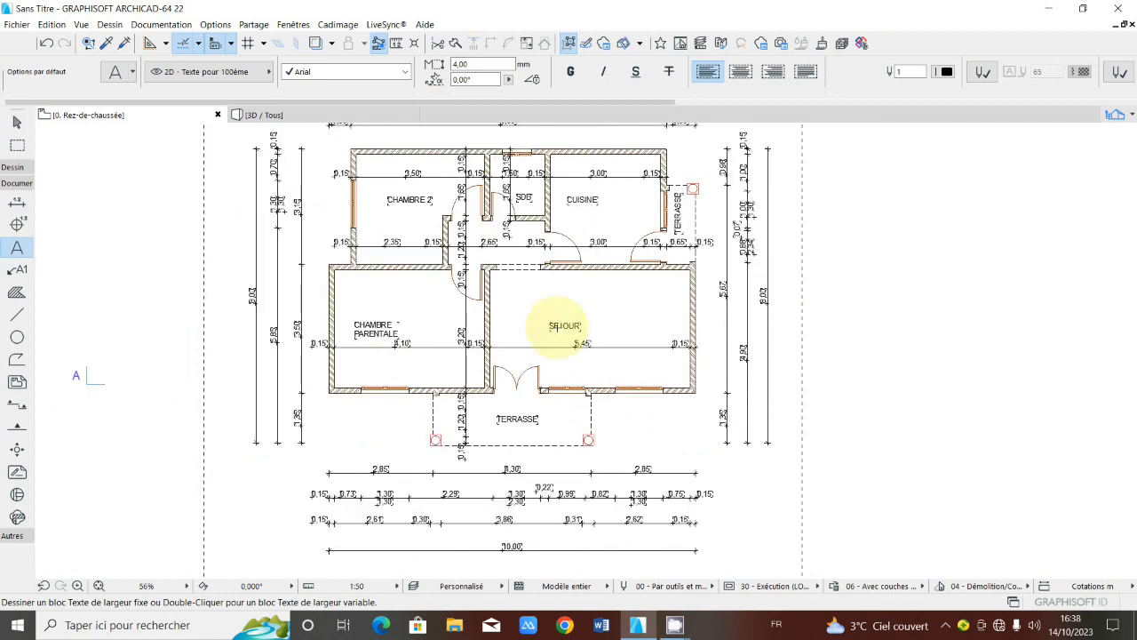
pyautogui.scroll(2, 485, 326)
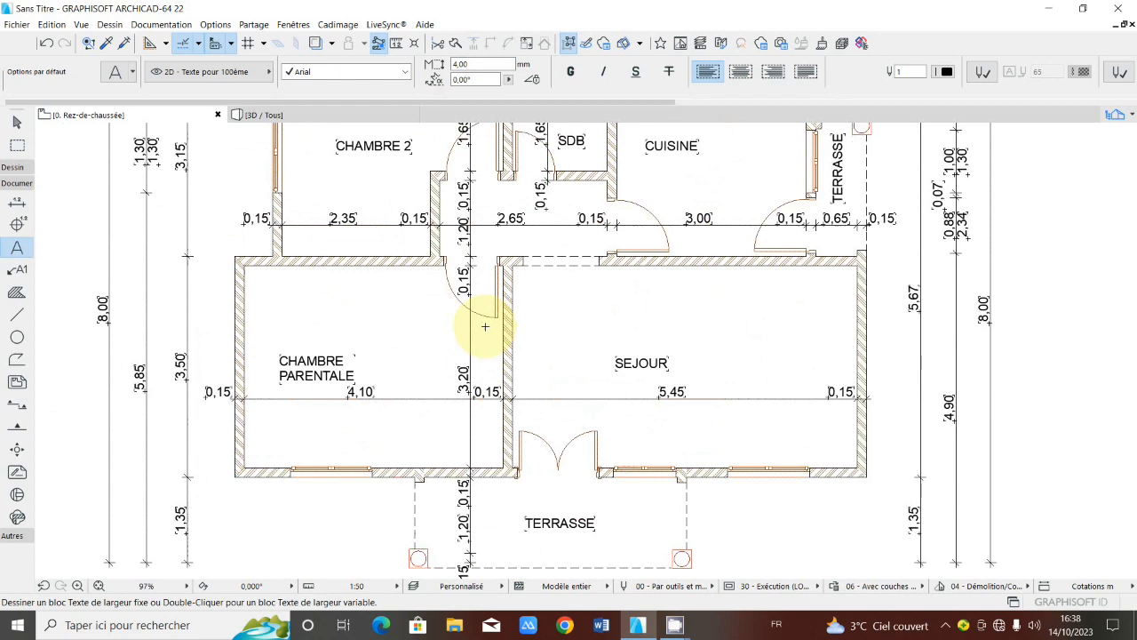
pyautogui.moveTo(505, 234); pyautogui.dragTo(491, 326, button='middle')
pyautogui.scroll(-1, 490, 326)
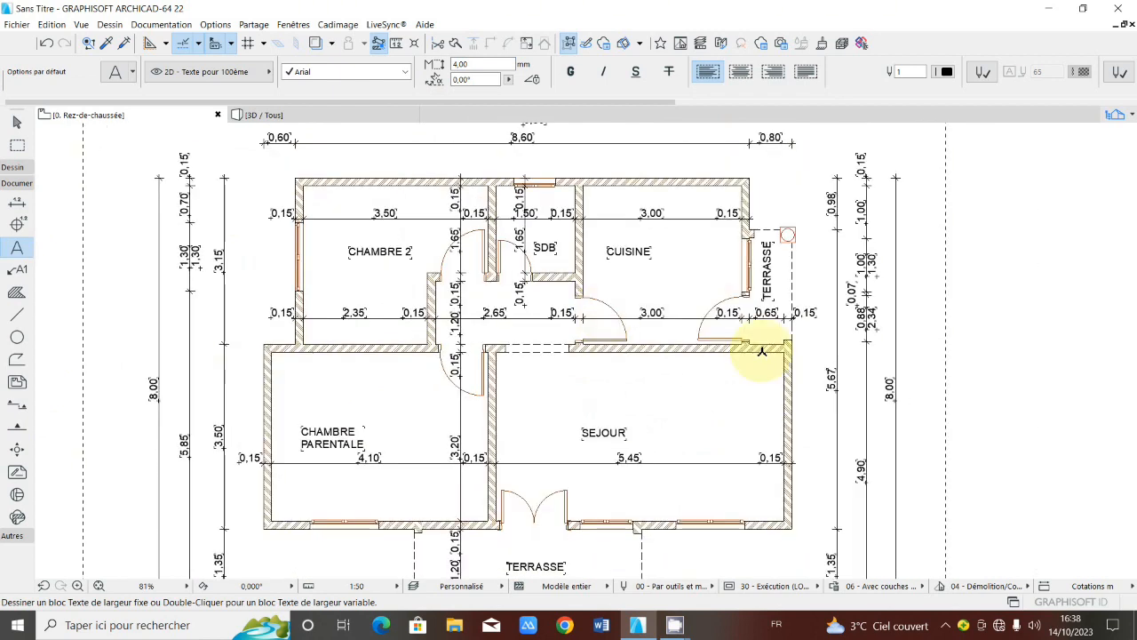
pyautogui.moveTo(473, 311); pyautogui.dragTo(401, 304, button='middle')
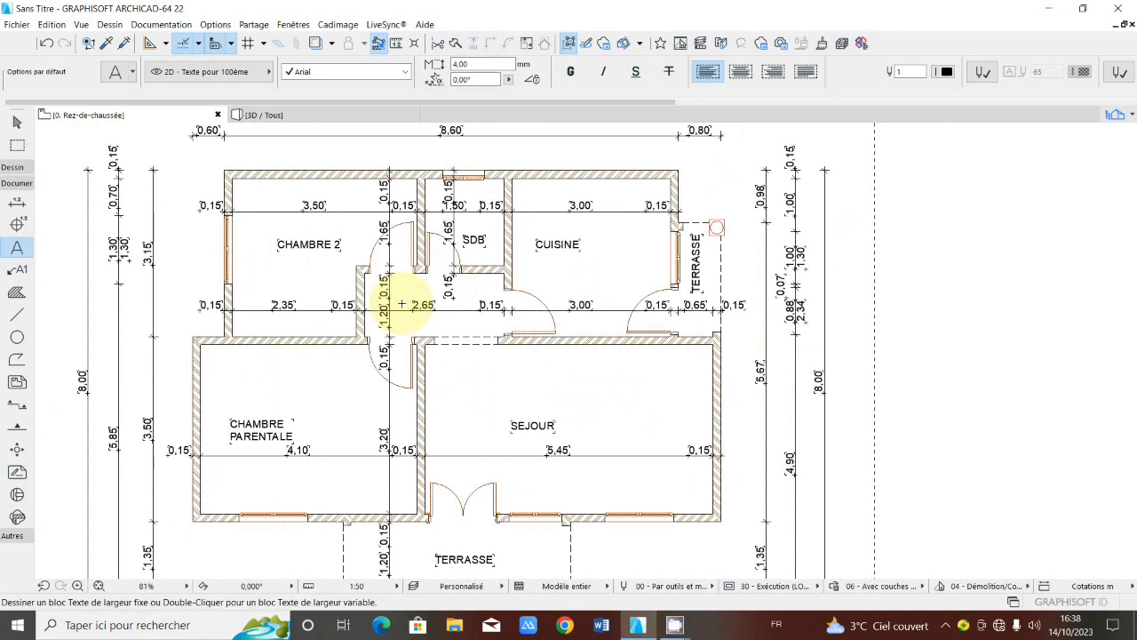
# Step: Place a vertical dimension chain inside the side terrace, from the living room's rear wall to the dashed beam beside the column
pyautogui.click(17, 203)
pyautogui.scroll(2, 720, 338)
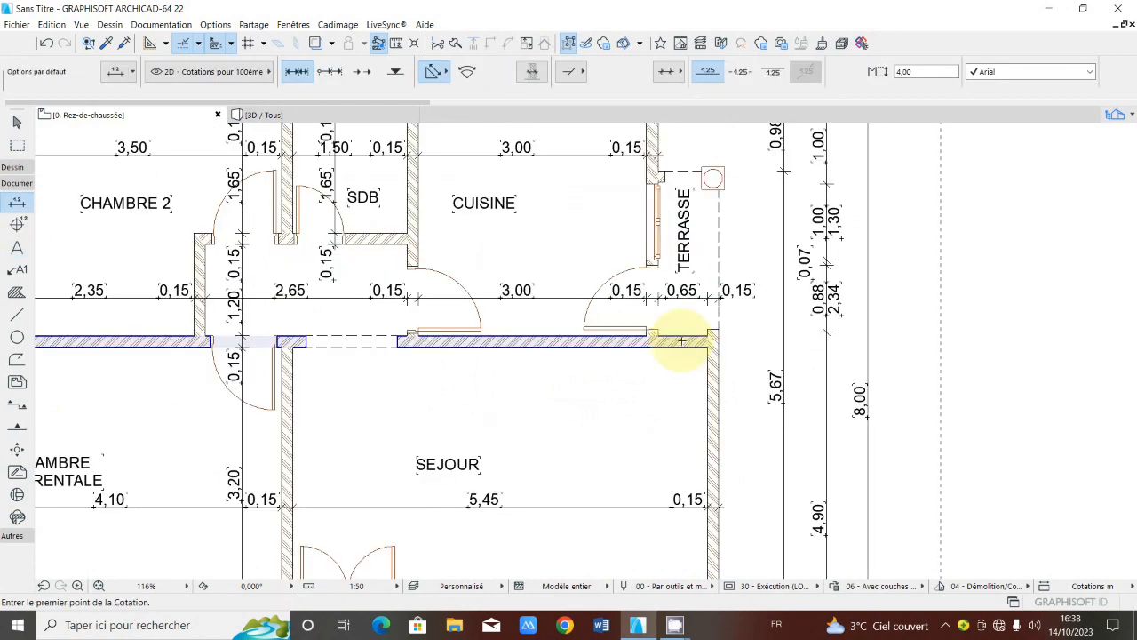
pyautogui.click(682, 340)
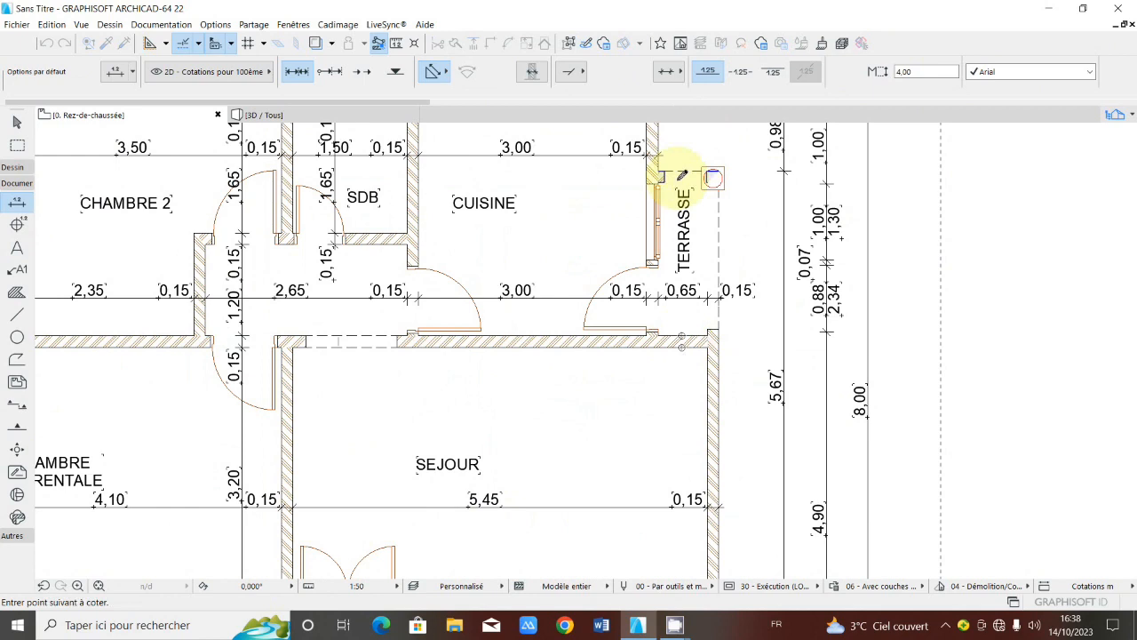
pyautogui.rightClick(681, 173)
pyautogui.click(708, 256)
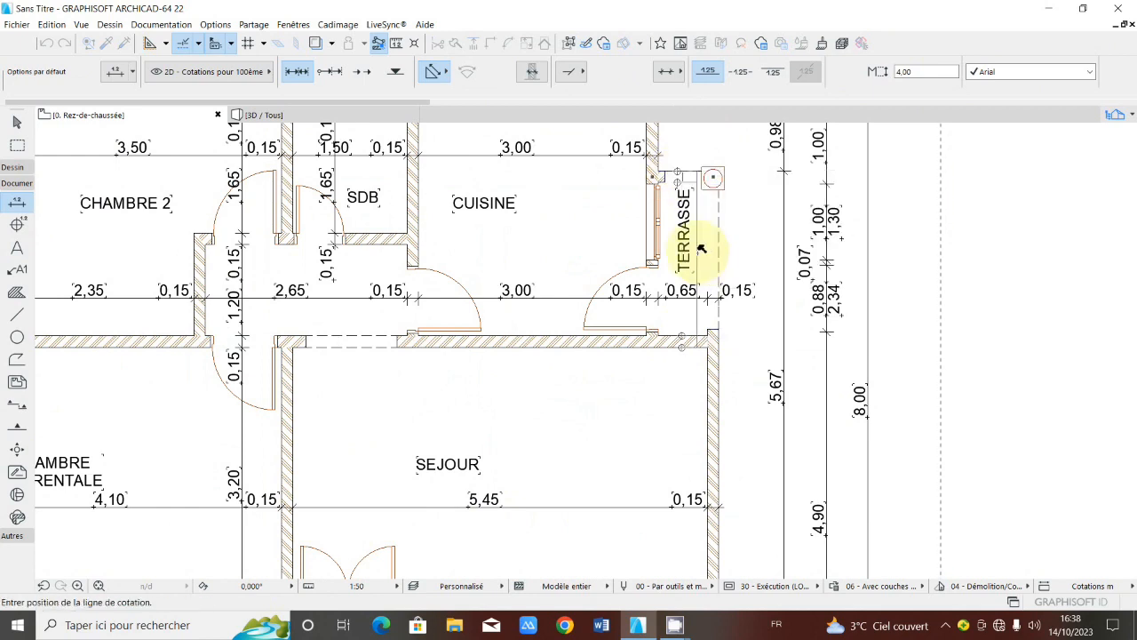
pyautogui.click(699, 250)
# Step: Set the text height of the side terrace's new vertical dimension chain to 3 mm
pyautogui.click(911, 72)
pyautogui.moveTo(912, 74); pyautogui.dragTo(838, 103)
pyautogui.write('3')
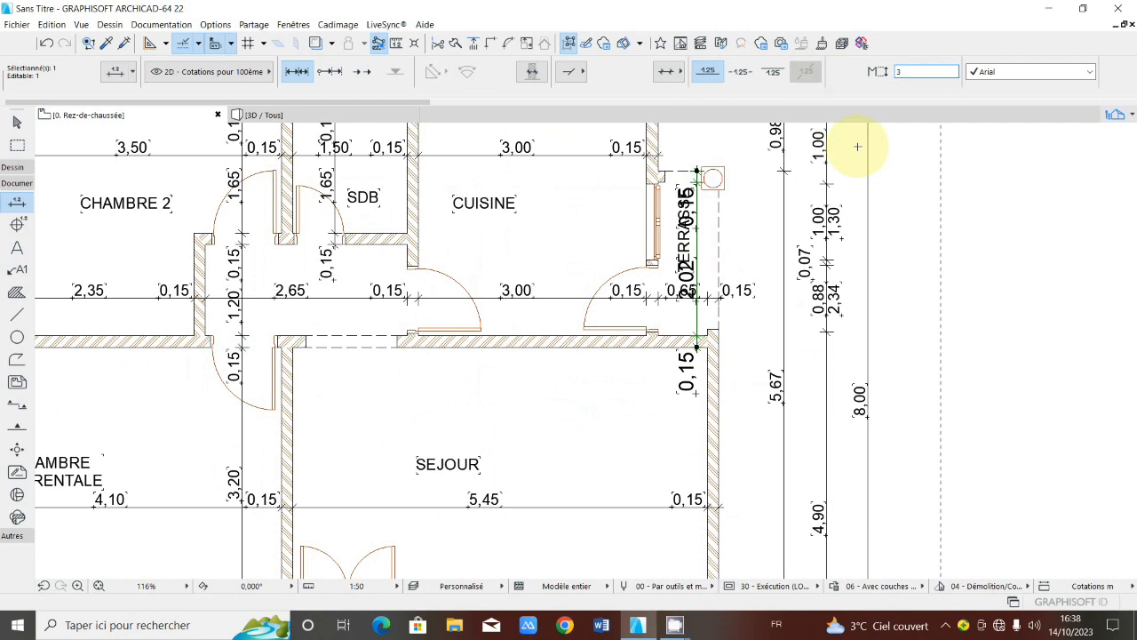
pyautogui.press('Return')
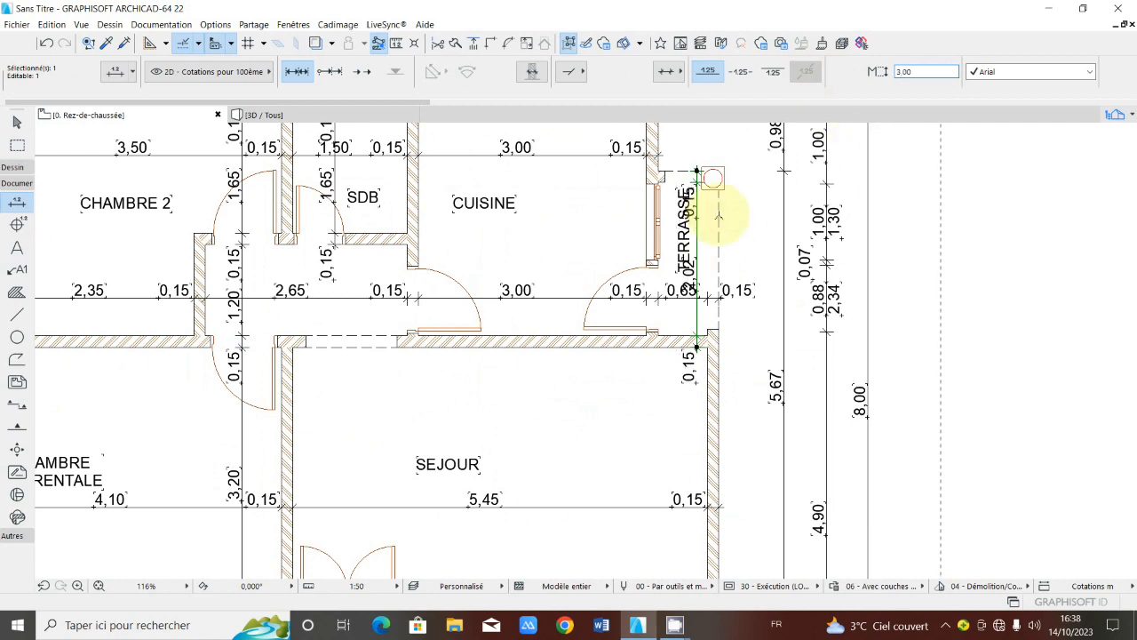
pyautogui.press('Escape')
# Step: Move the vertical TERRASSE label on the side terrace toward the kitchen wall, away from the vertical dimension texts
pyautogui.moveTo(689, 233); pyautogui.dragTo(692, 236)
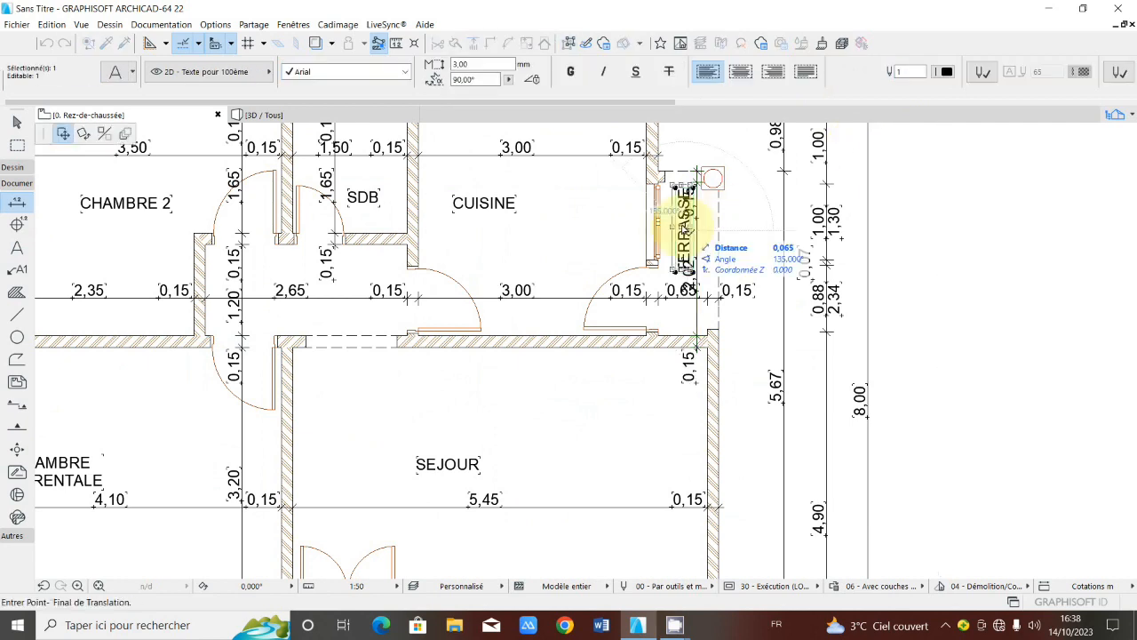
pyautogui.click(677, 233)
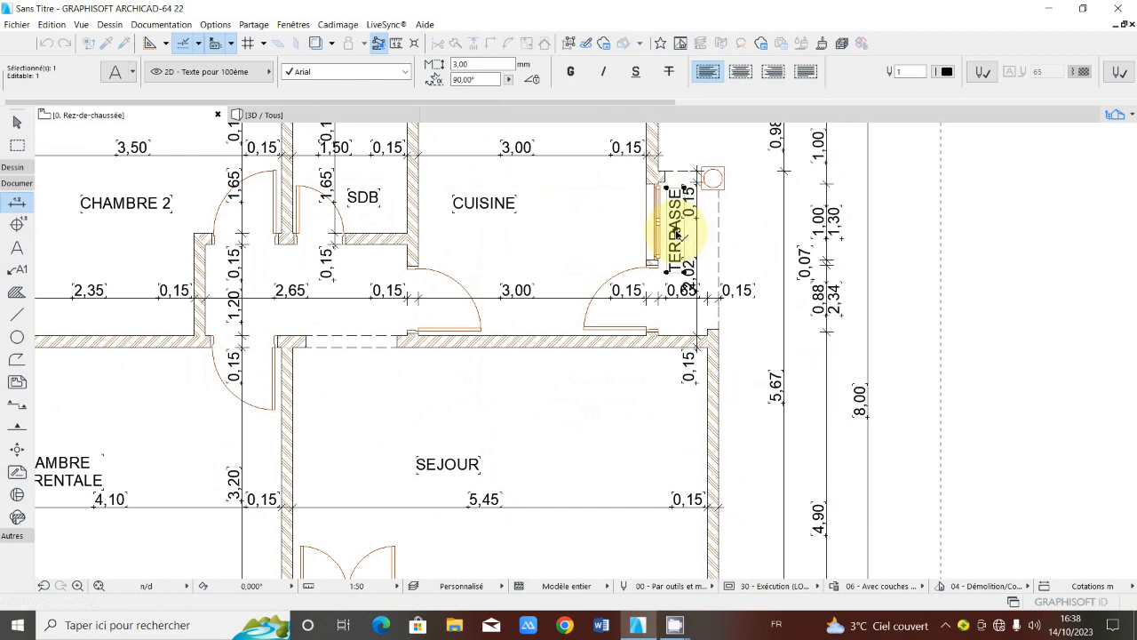
pyautogui.press('Escape')
# Step: Delete the two 0,15 end dimensions from the side terrace's vertical chain, keeping only the clear depth between wall and beam
pyautogui.keyDown('shift'); pyautogui.click(694, 203); pyautogui.keyUp('shift')
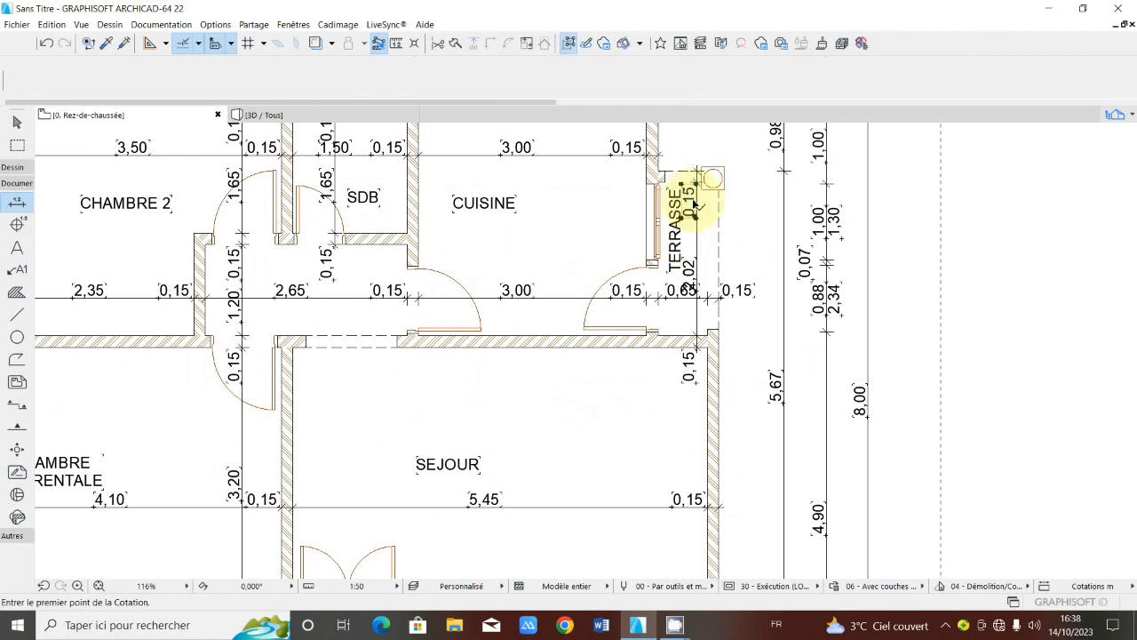
pyautogui.keyDown('shift'); pyautogui.click(691, 353); pyautogui.keyUp('shift')
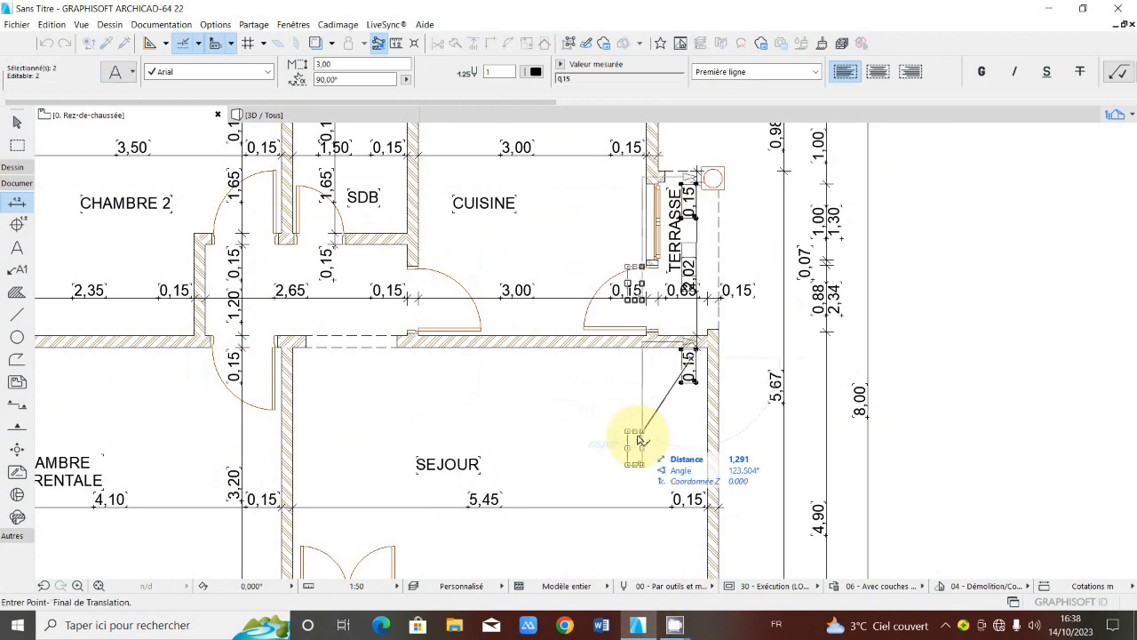
pyautogui.press('Escape')
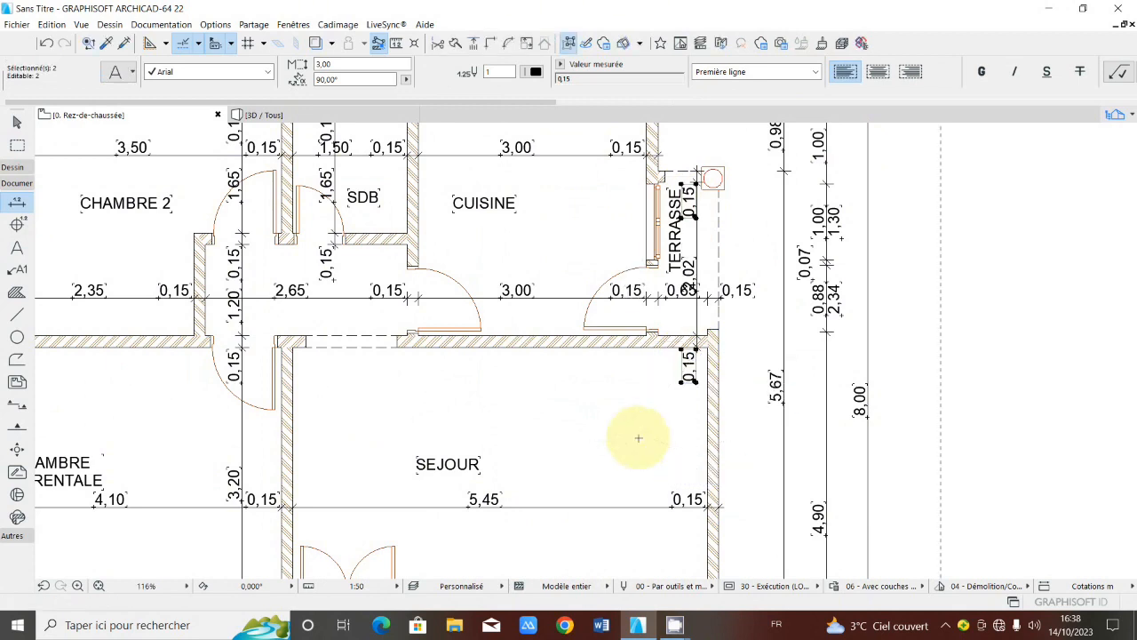
pyautogui.press('Escape')
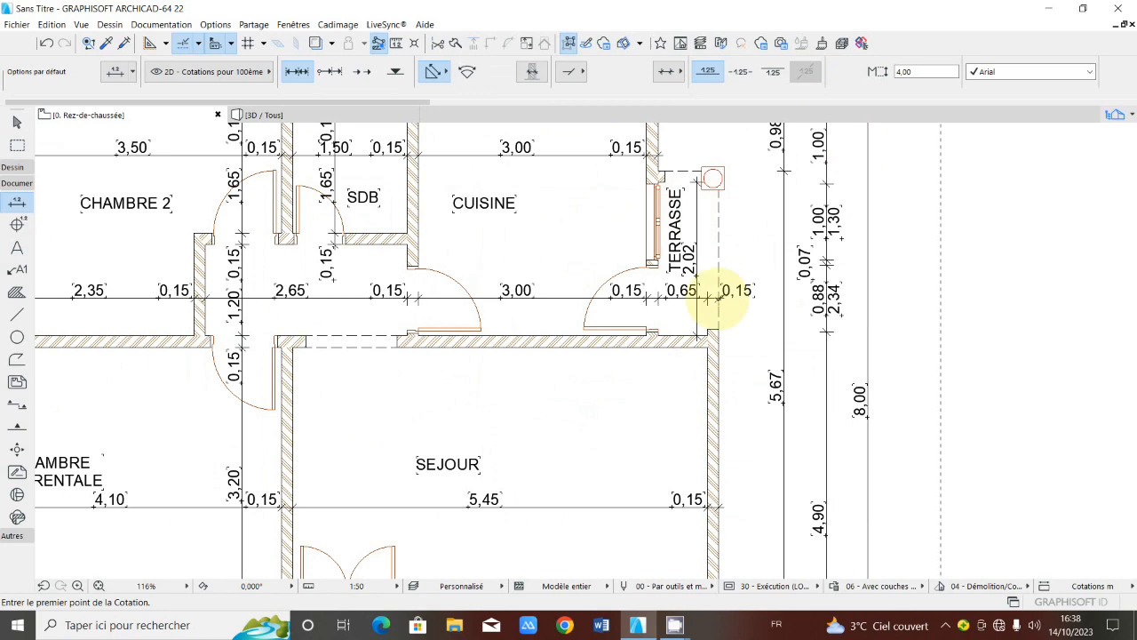
# Step: Review the side terrace and the whole dimensioned floor plan, checking interior and exterior chains, room labels and text legibility
pyautogui.scroll(-2, 708, 297)
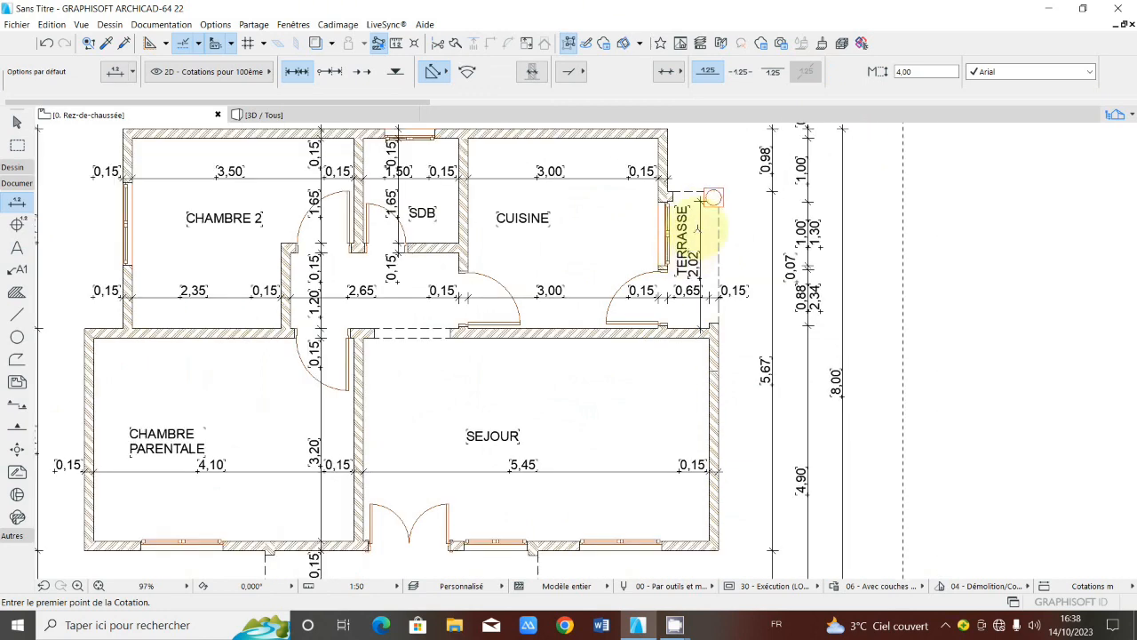
pyautogui.moveTo(698, 222); pyautogui.dragTo(705, 269, button='middle')
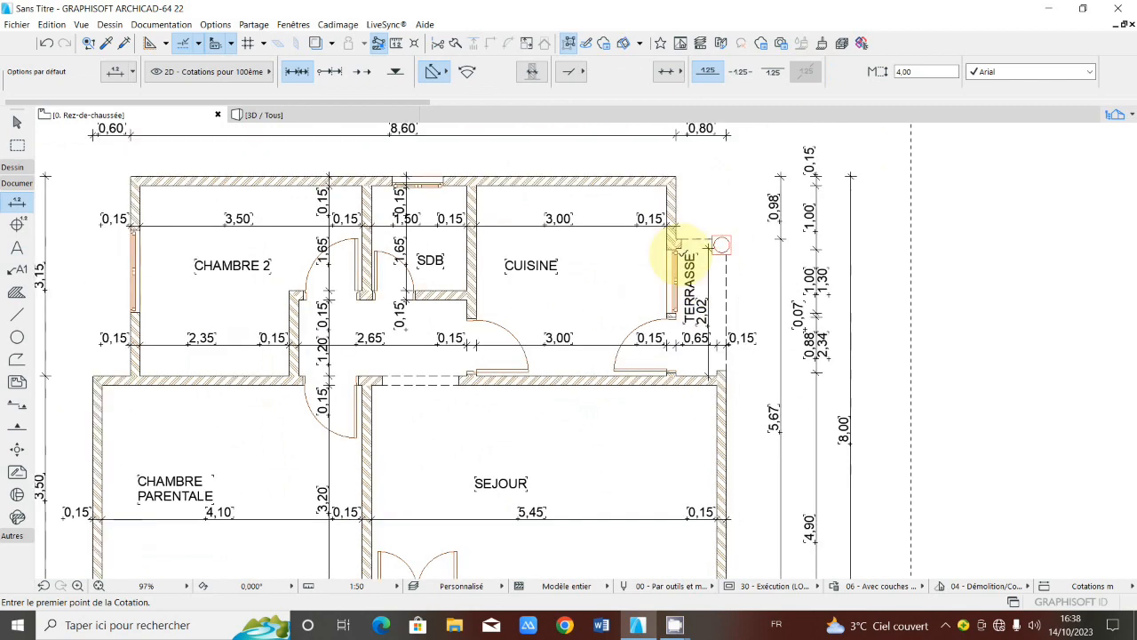
pyautogui.scroll(3, 694, 310)
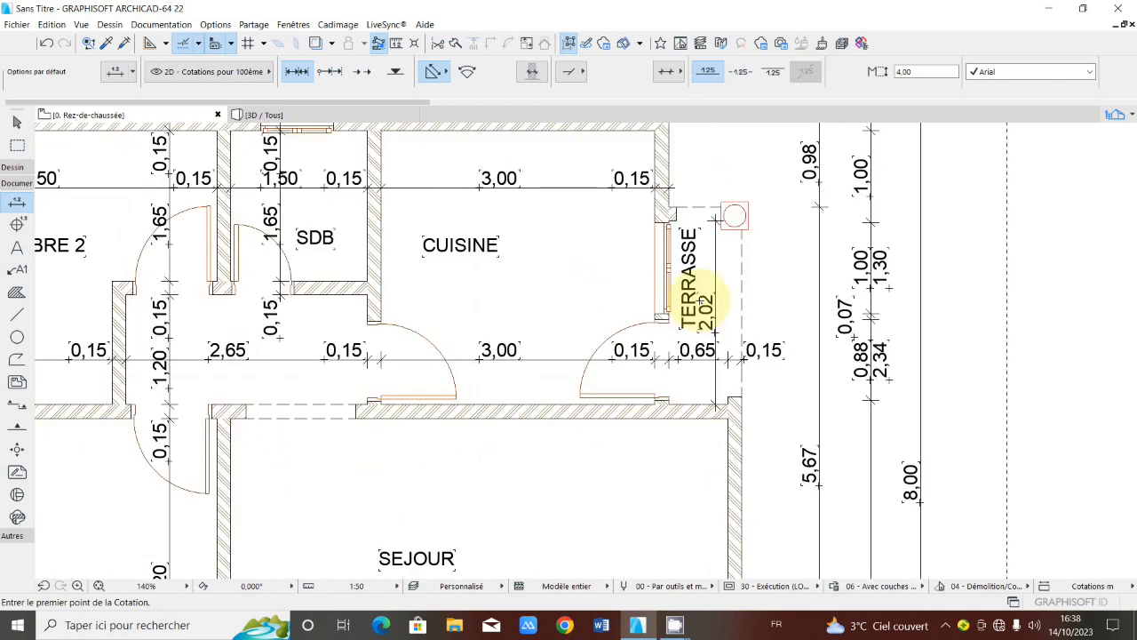
pyautogui.scroll(-3, 702, 306)
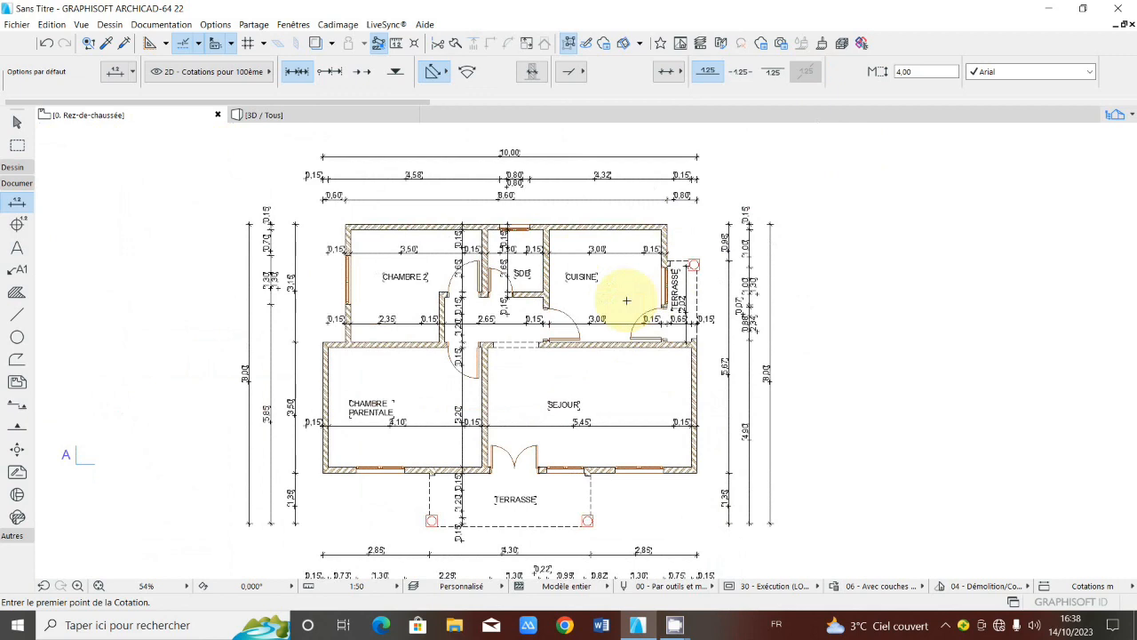
pyautogui.scroll(-1, 557, 264)
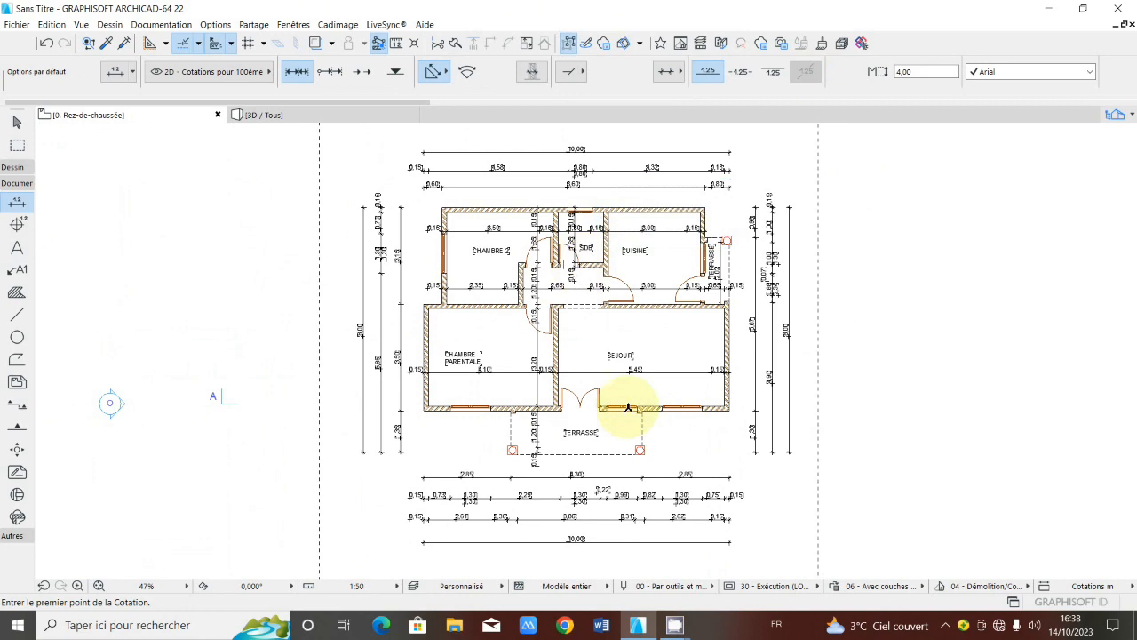
pyautogui.scroll(1, 546, 363)
pyautogui.scroll(-1, 546, 363)
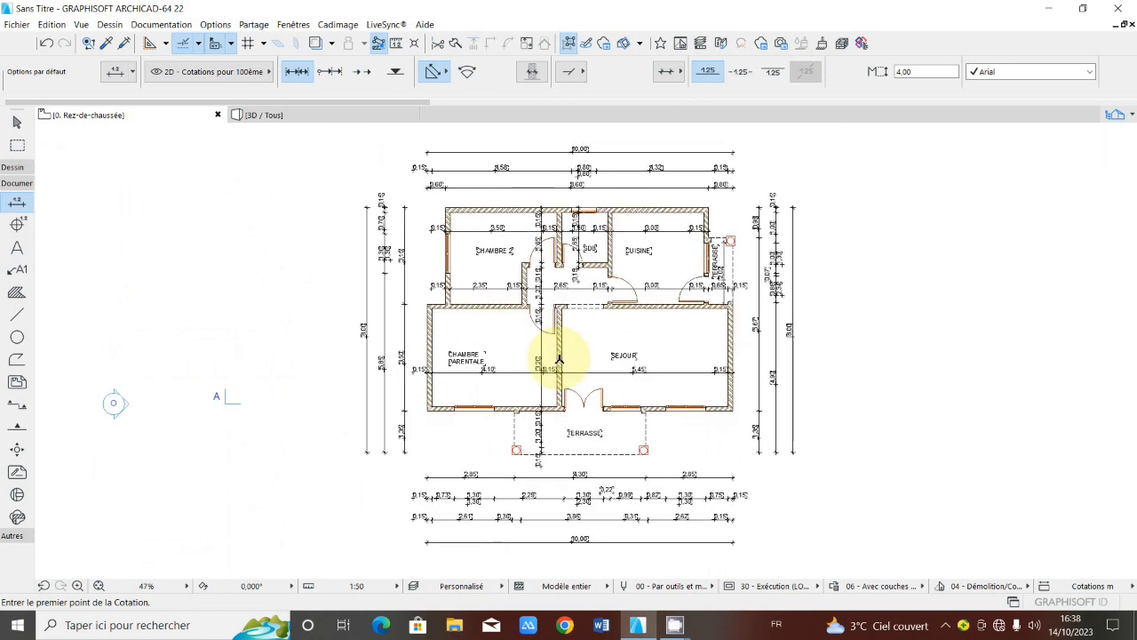
pyautogui.scroll(2, 559, 358)
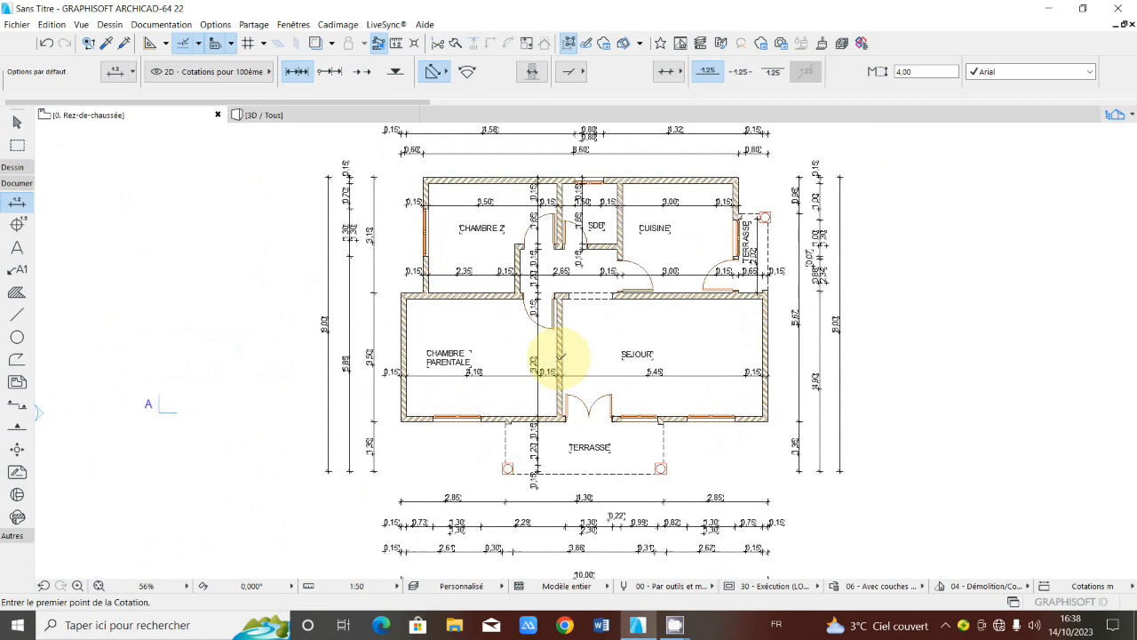
pyautogui.scroll(-2, 560, 357)
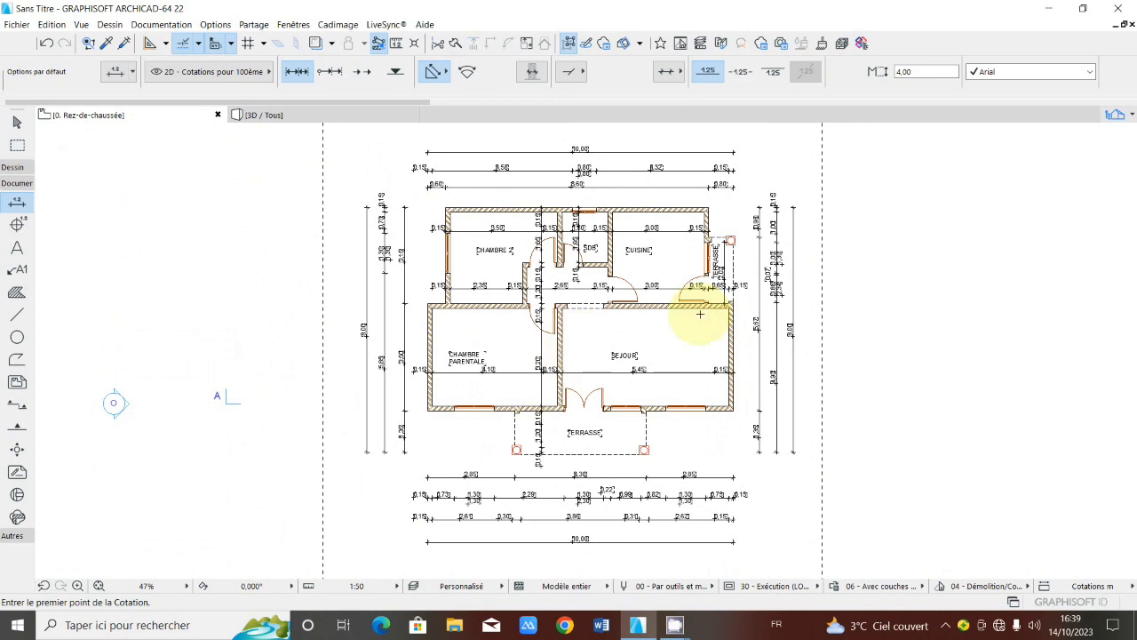
pyautogui.scroll(1, 622, 305)
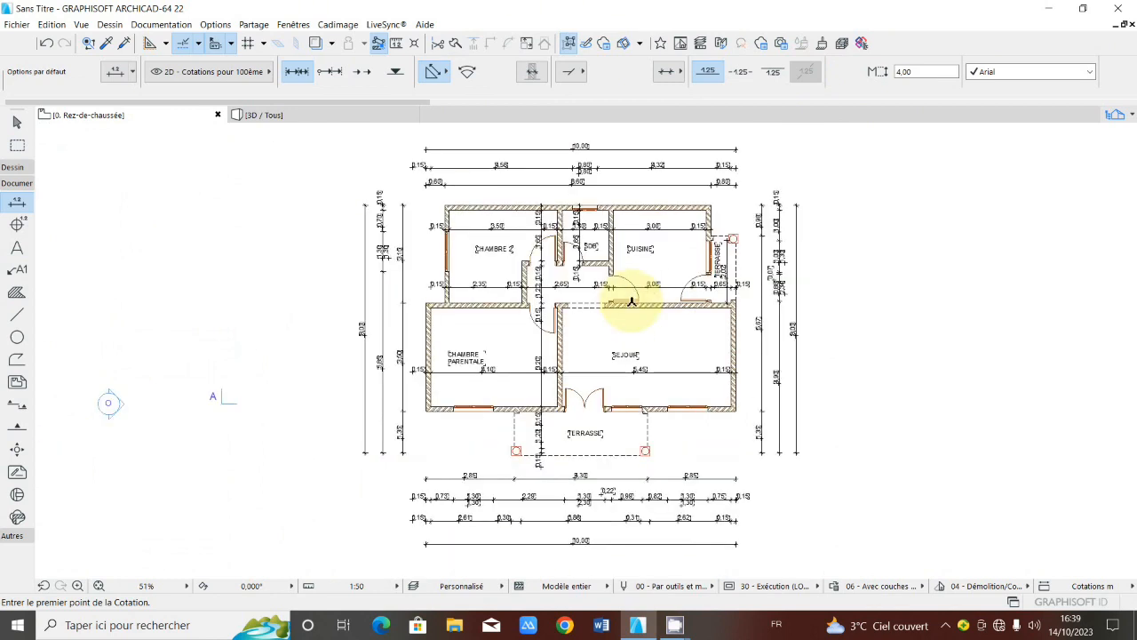
pyautogui.scroll(4, 627, 293)
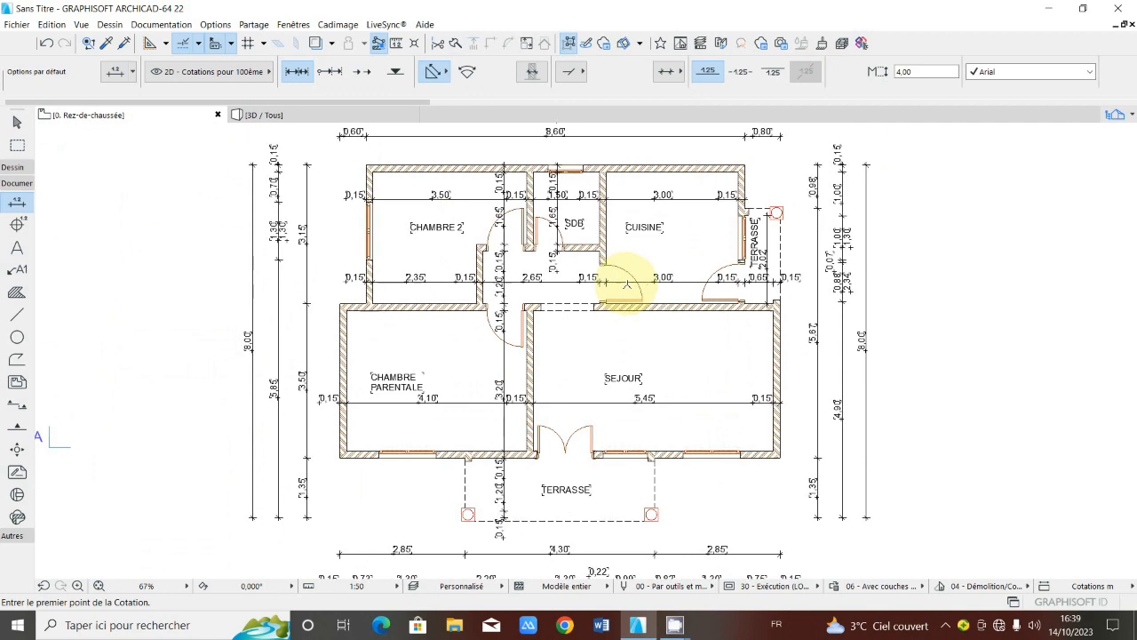
pyautogui.scroll(-3, 622, 287)
pyautogui.scroll(-1, 622, 287)
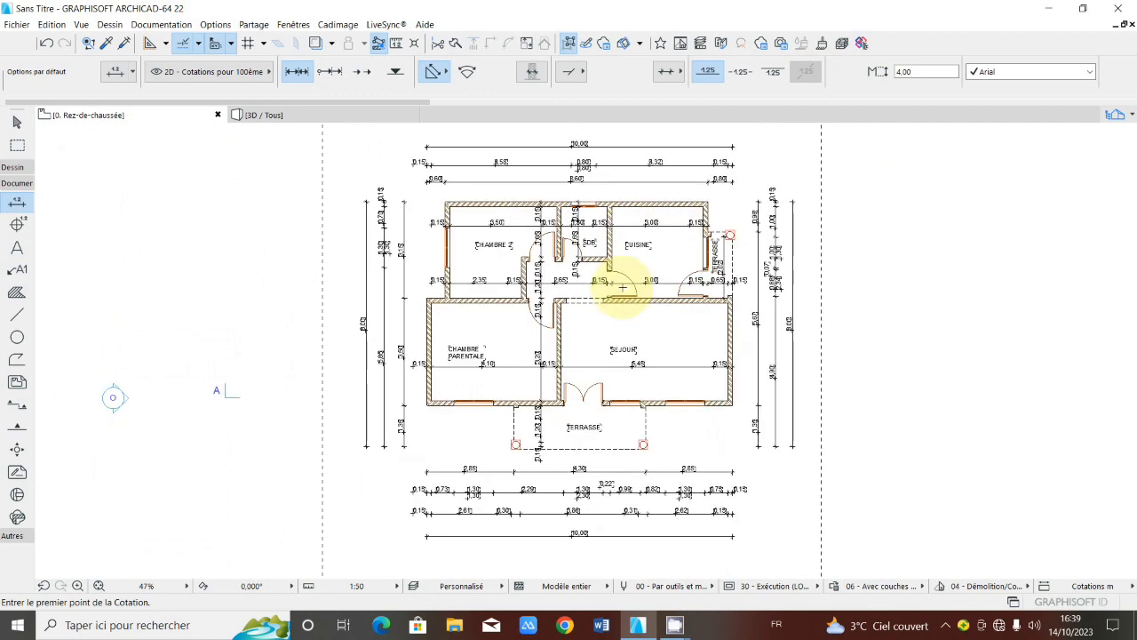
pyautogui.scroll(1, 622, 287)
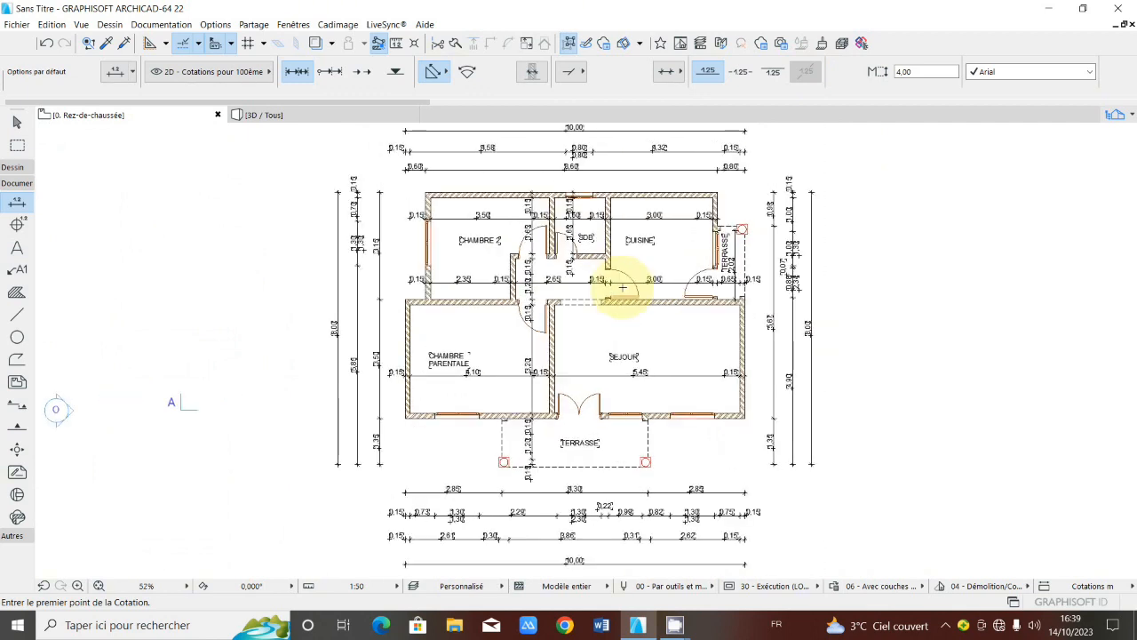
pyautogui.scroll(-1, 622, 287)
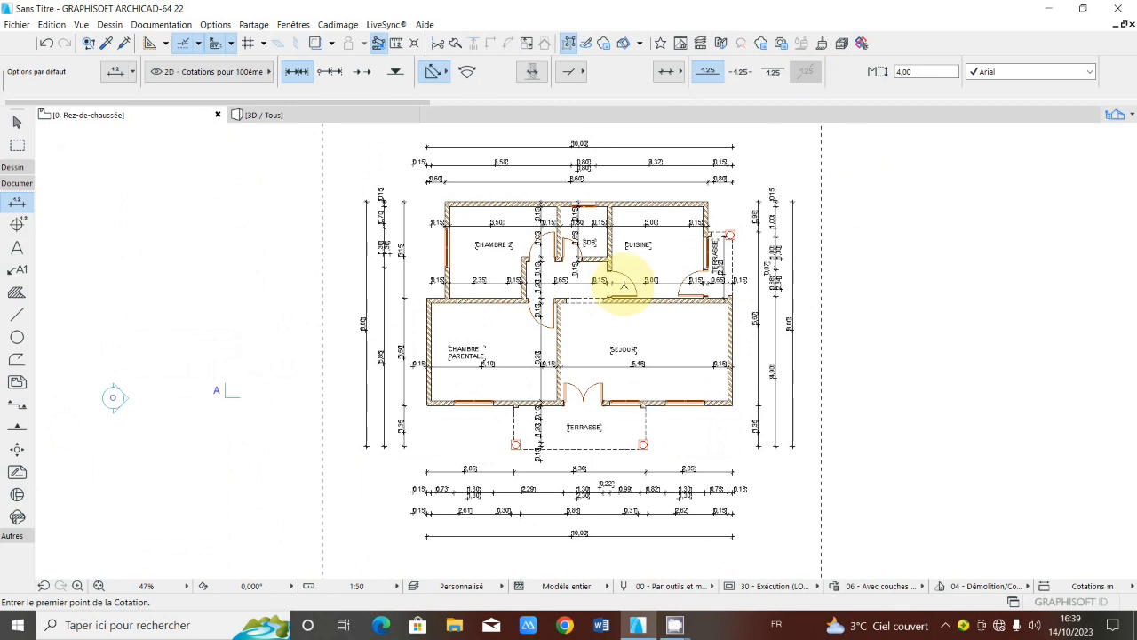
pyautogui.scroll(1, 640, 277)
pyautogui.scroll(-1, 641, 275)
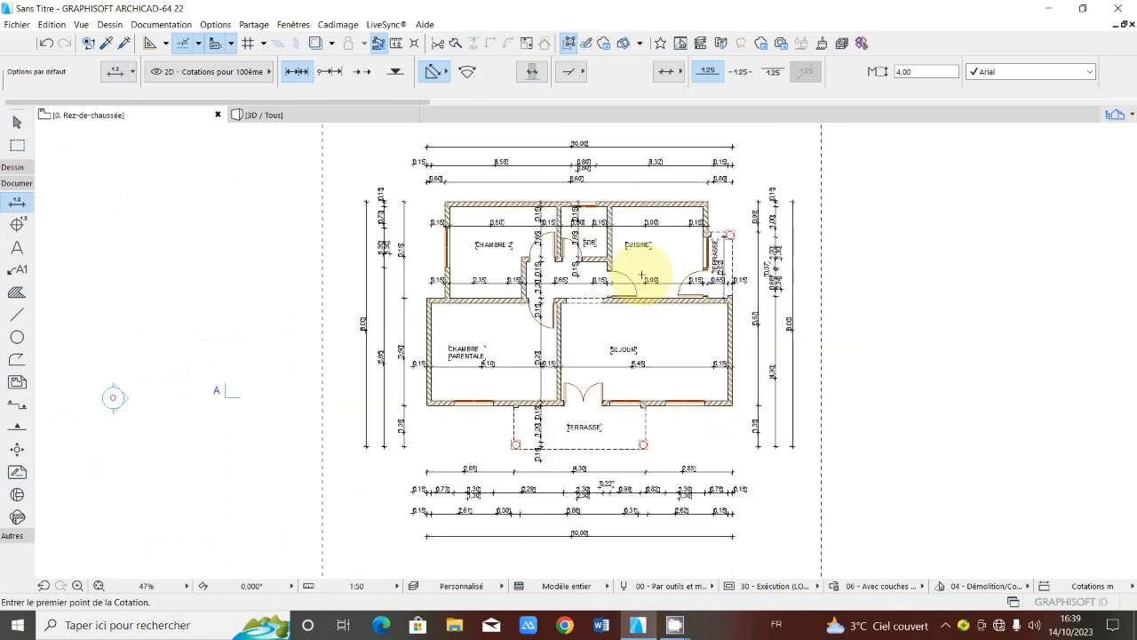